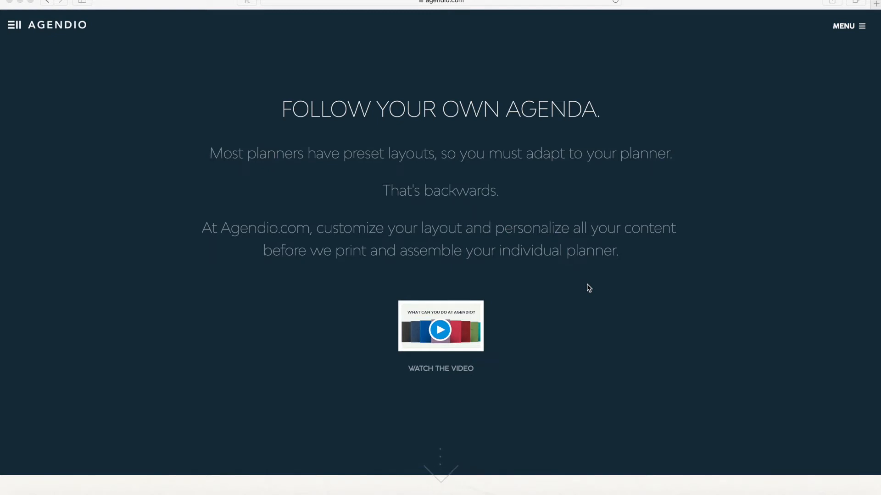
# - Look through the Agendio home page's introduction, features and options, and the seven-stage ordering process
pyautogui.scroll(-1, 588, 285)
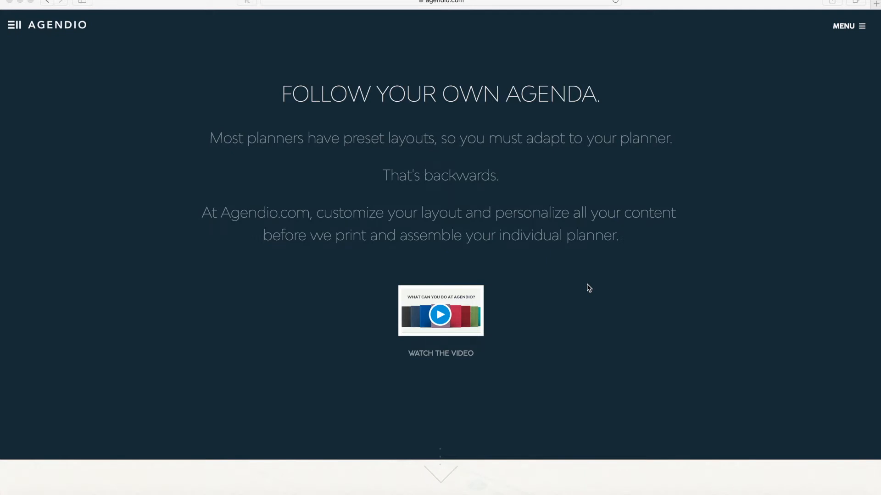
pyautogui.scroll(2, 588, 285)
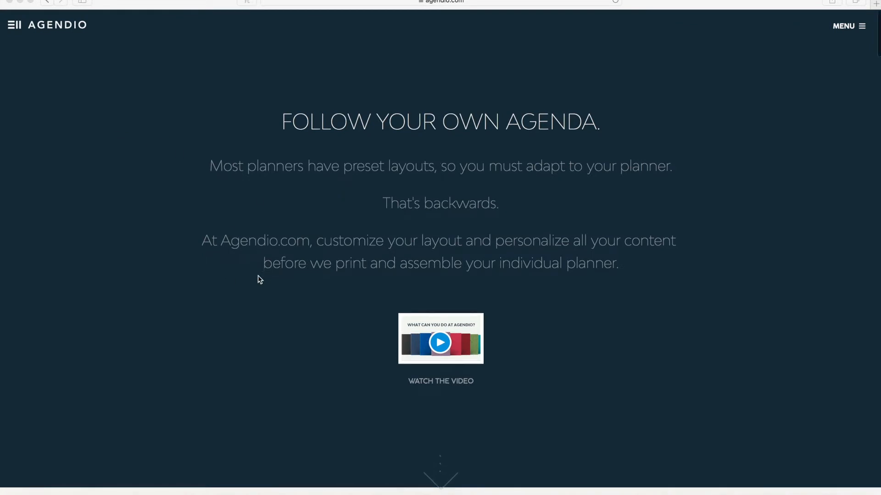
pyautogui.scroll(-2, 260, 279)
pyautogui.scroll(-10, 258, 275)
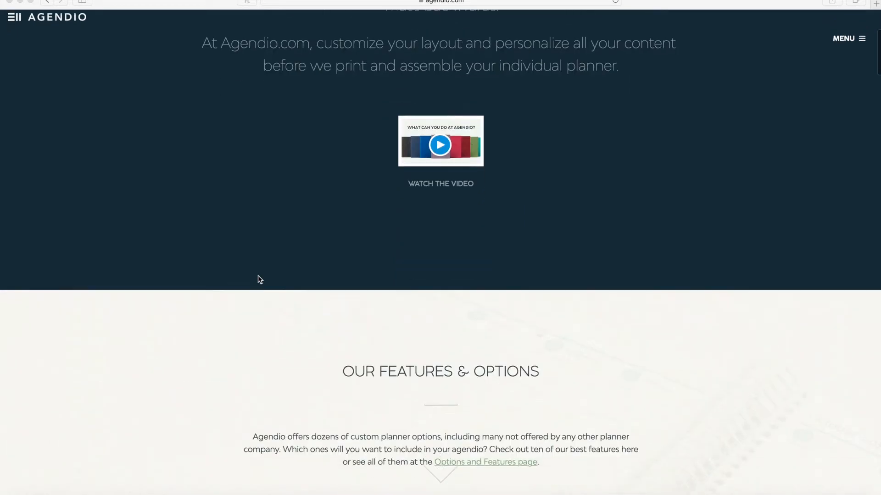
pyautogui.scroll(10, 258, 276)
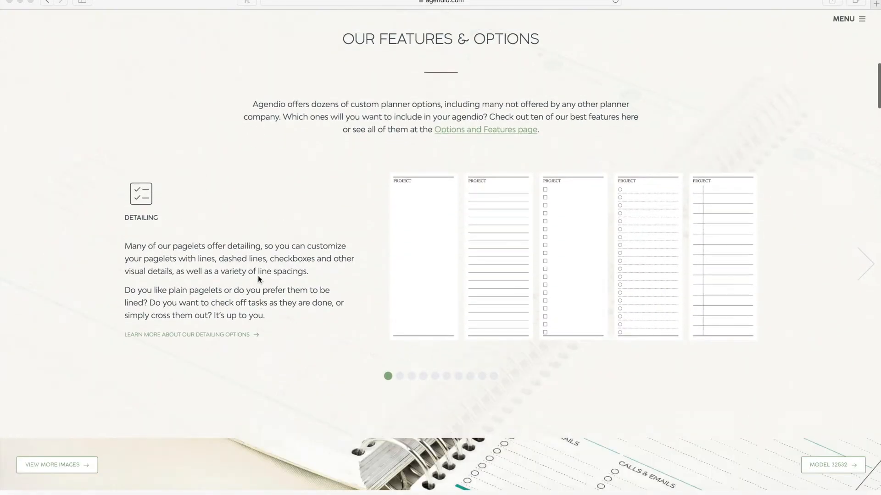
pyautogui.scroll(-10, 259, 279)
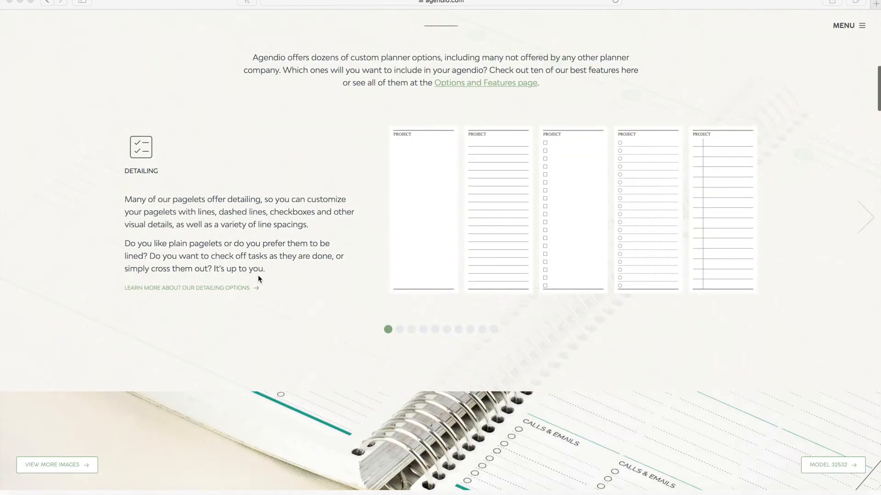
pyautogui.scroll(-4, 258, 278)
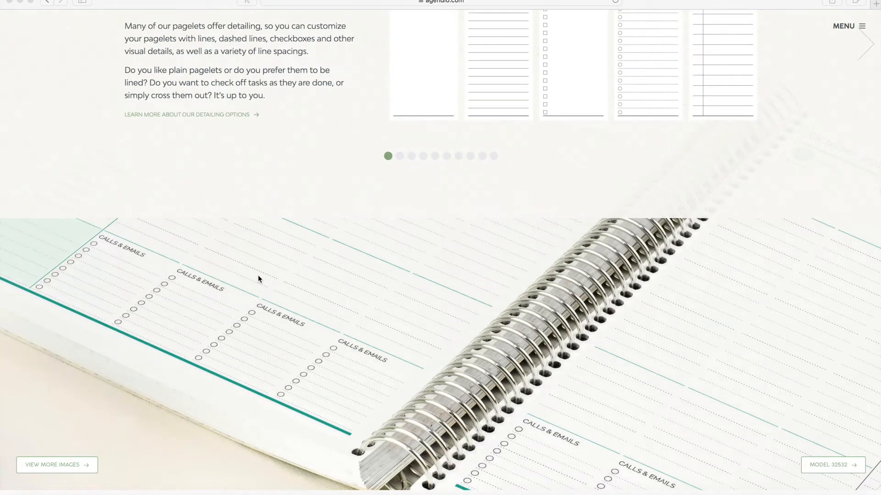
pyautogui.scroll(-2, 258, 279)
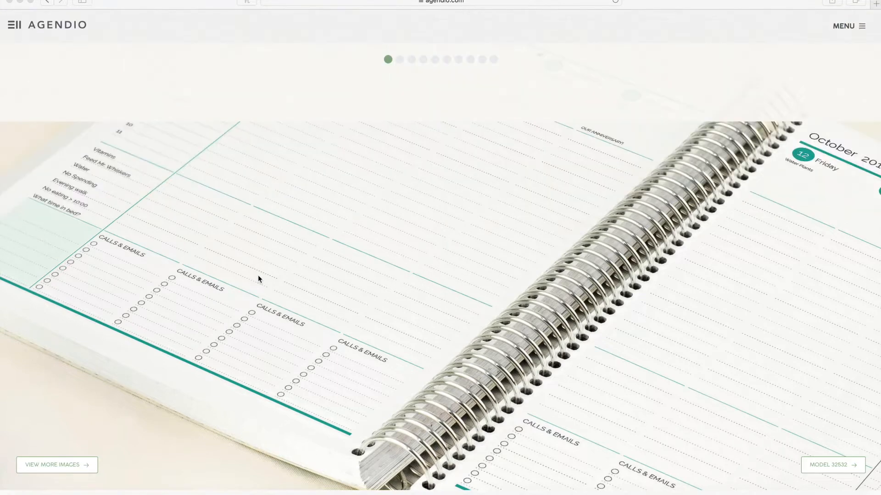
pyautogui.scroll(-10, 258, 277)
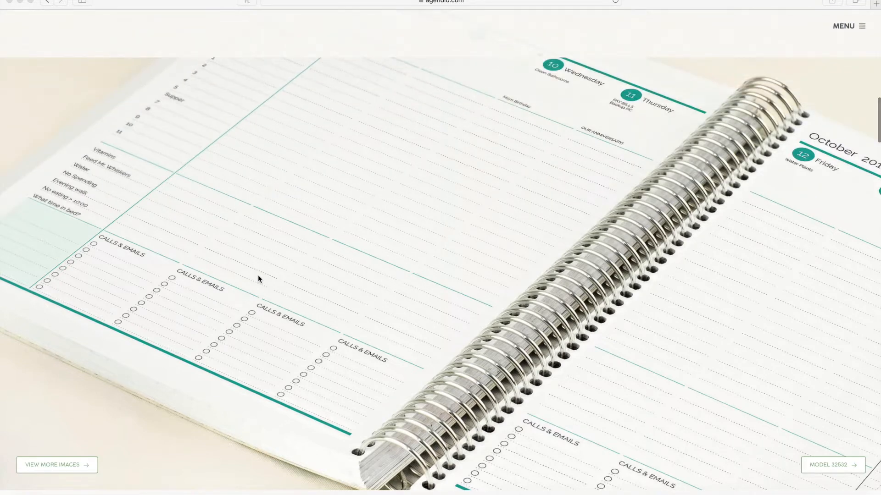
pyautogui.scroll(-2, 258, 279)
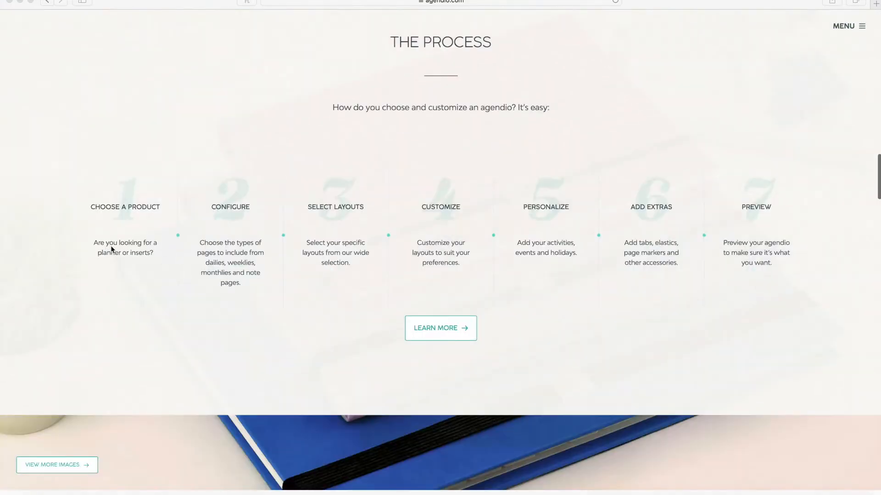
pyautogui.scroll(-6, 491, 301)
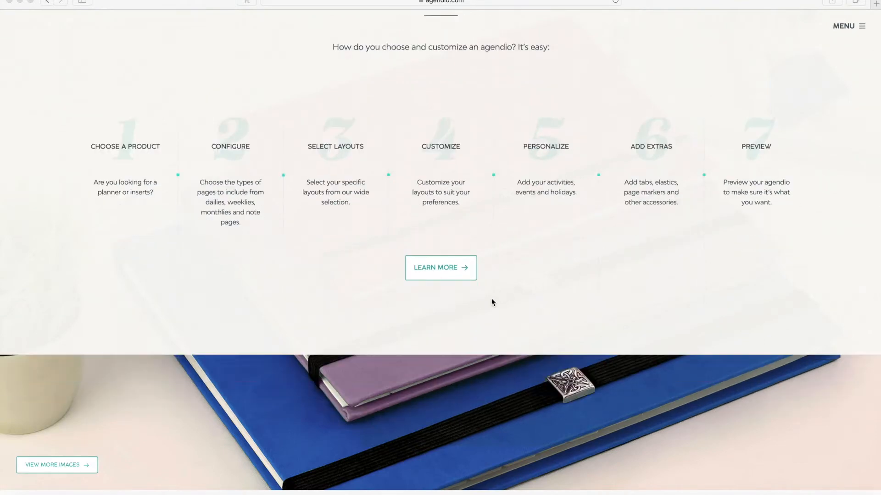
# - Start a new planner from the products section of the home page
pyautogui.scroll(-12, 491, 301)
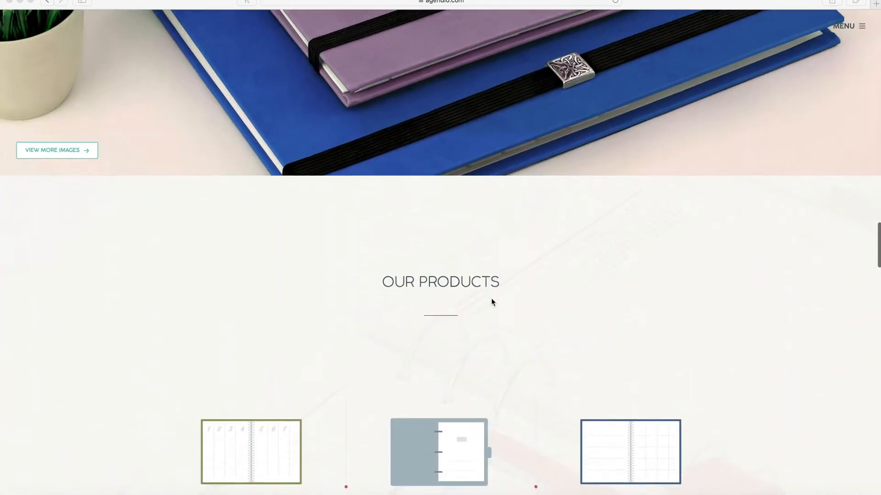
pyautogui.scroll(-1, 491, 302)
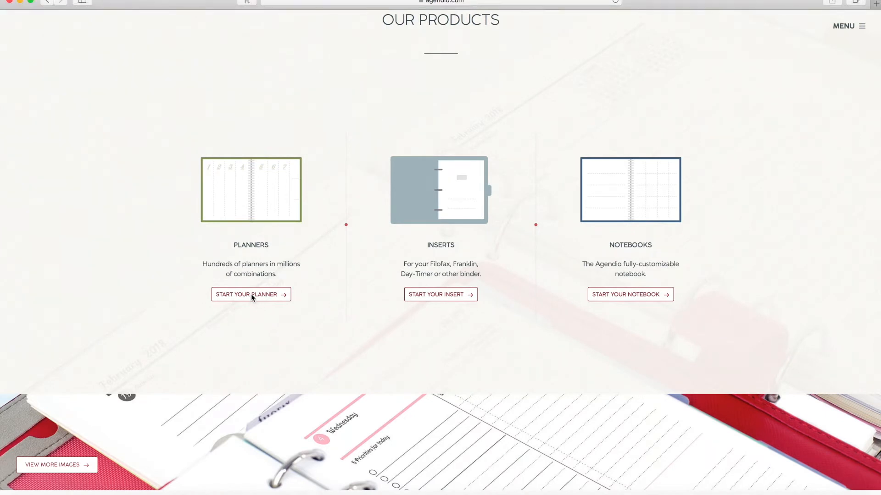
pyautogui.click(269, 296)
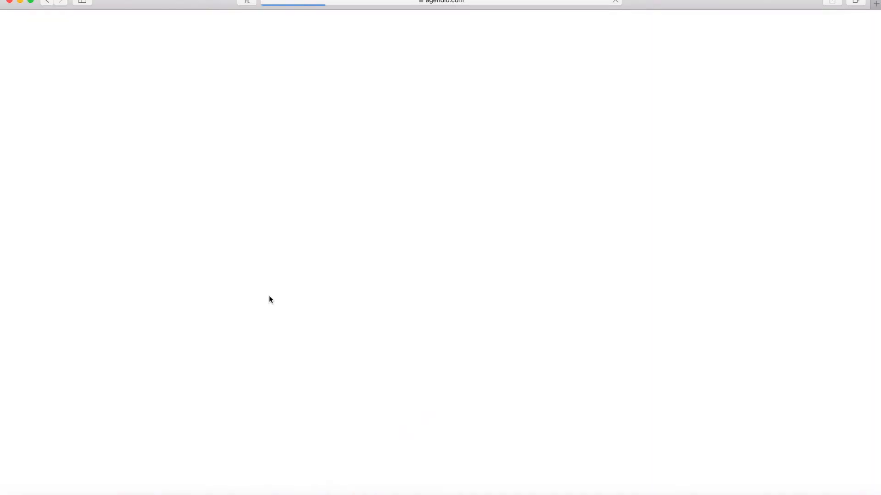
# - Review the sample planner spread and proceed to selecting a planner configuration
pyautogui.scroll(-5, 269, 299)
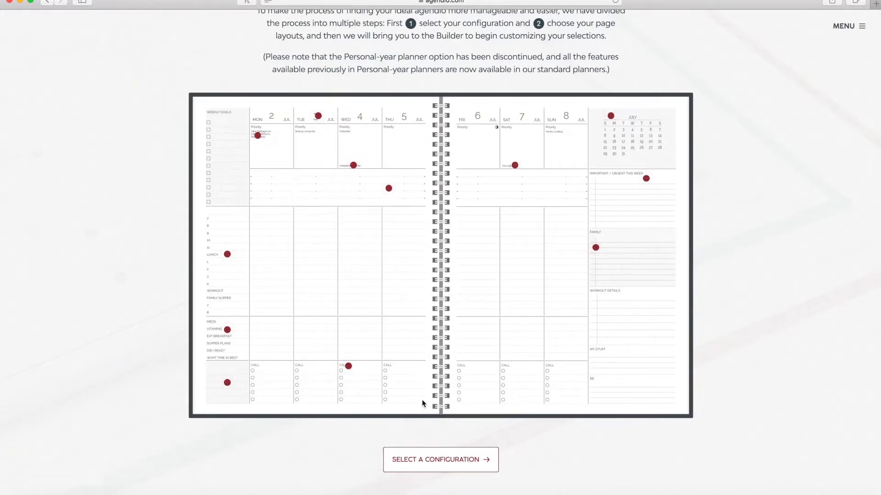
pyautogui.scroll(-2, 438, 374)
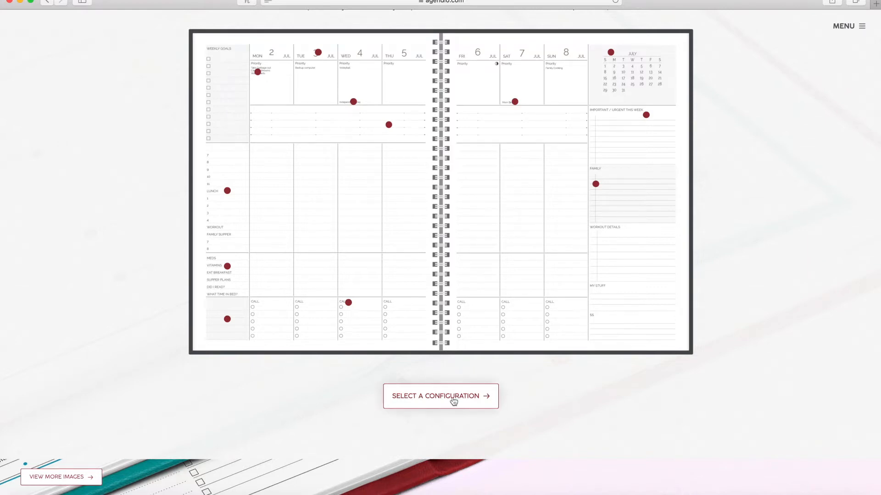
pyautogui.scroll(5, 488, 271)
pyautogui.scroll(-10, 487, 271)
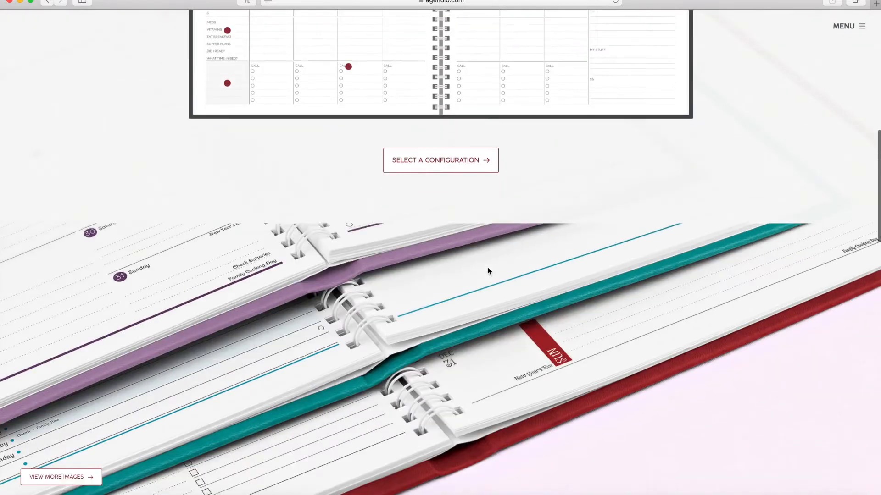
pyautogui.scroll(3, 488, 271)
pyautogui.click(464, 277)
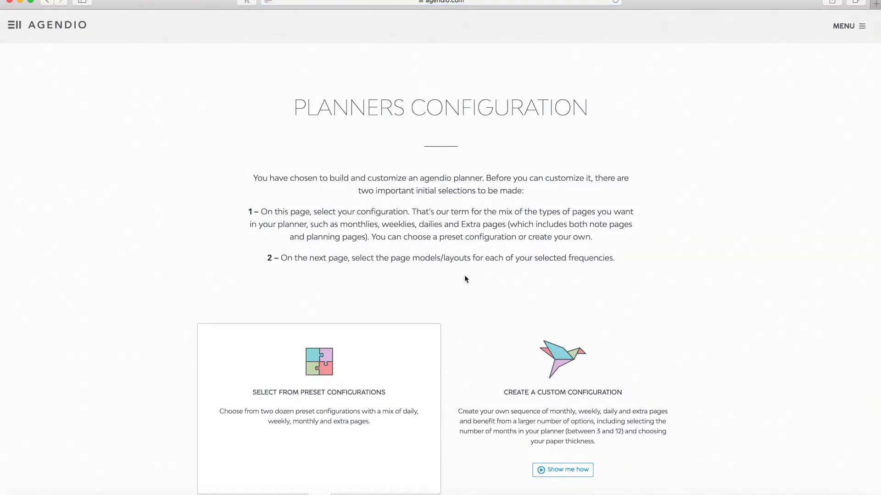
# - Show the weekly planners among the preset configurations
pyautogui.scroll(-1, 464, 276)
pyautogui.scroll(-2, 465, 275)
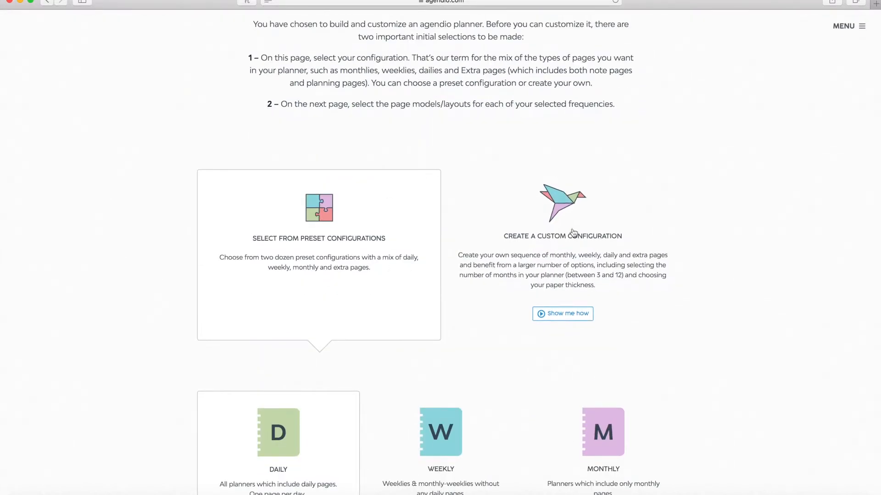
pyautogui.scroll(-3, 538, 277)
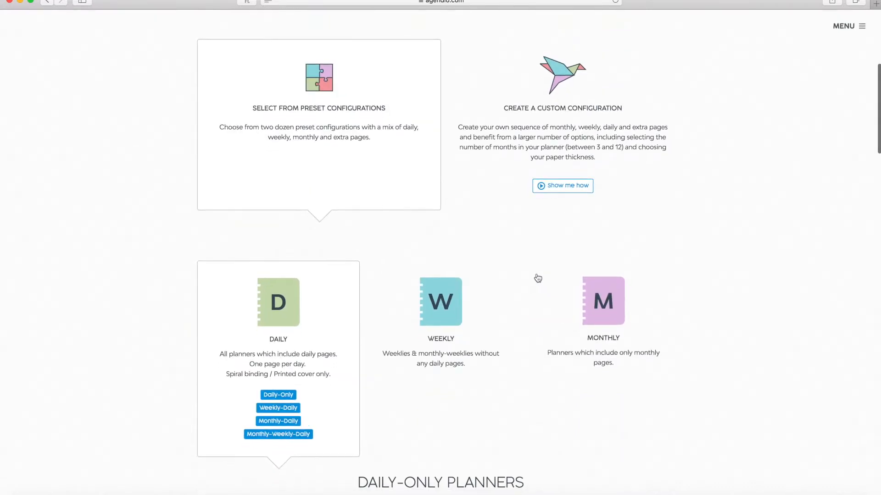
pyautogui.scroll(-3, 538, 278)
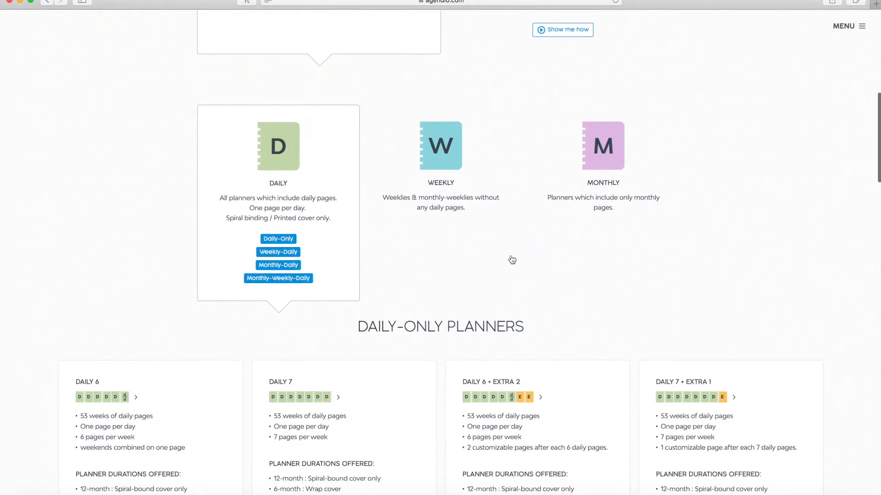
pyautogui.click(452, 176)
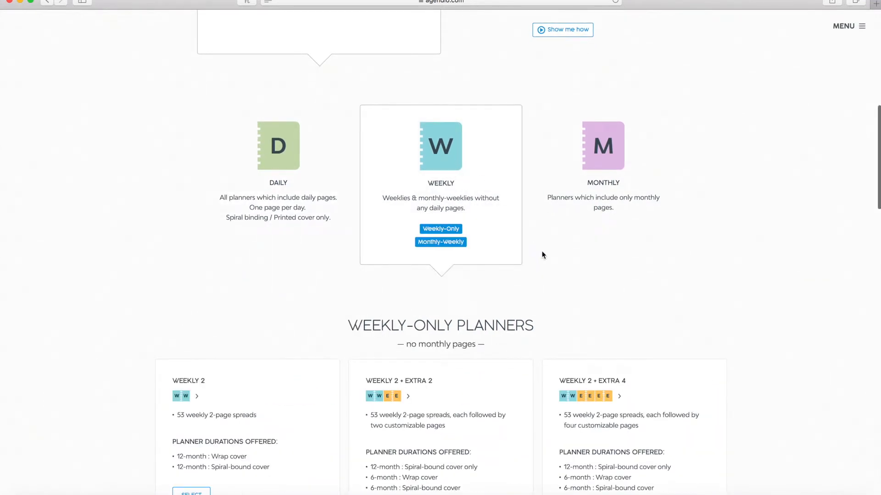
# - Examine the weekly-only and monthly-weekly preset configurations, the page sizes, and the preset and custom configuration choices
pyautogui.scroll(-8, 542, 255)
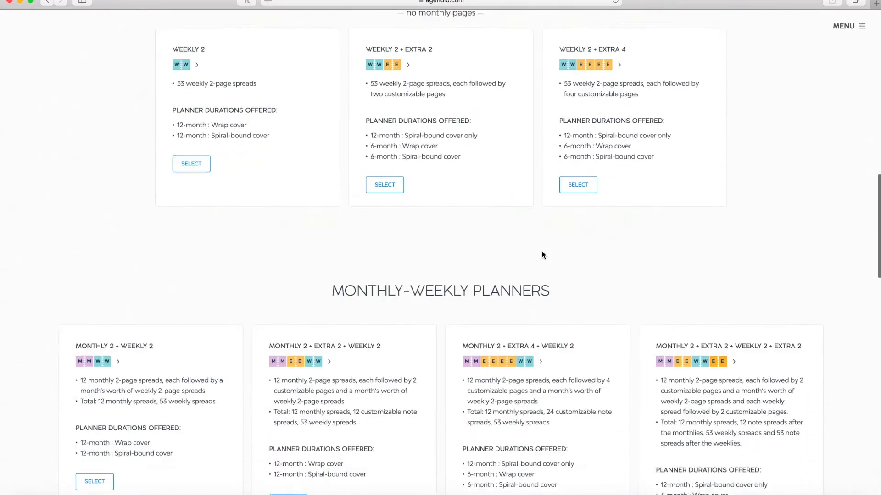
pyautogui.scroll(-14, 541, 255)
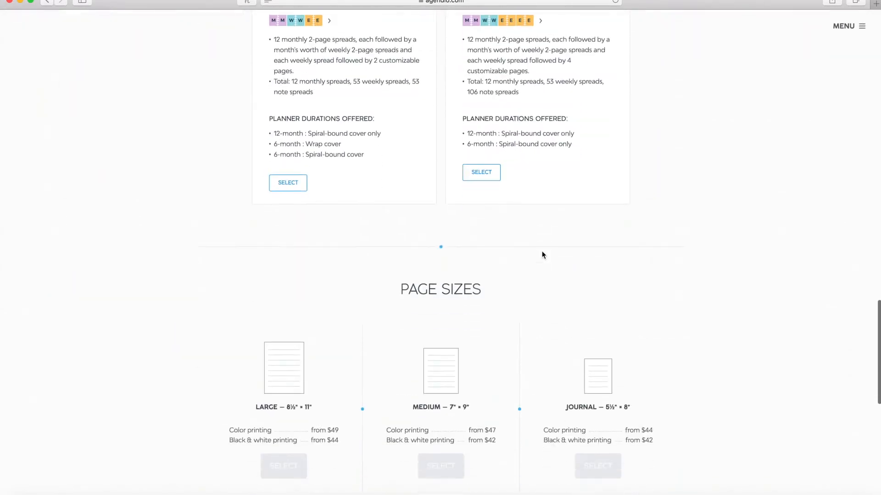
pyautogui.scroll(10, 542, 255)
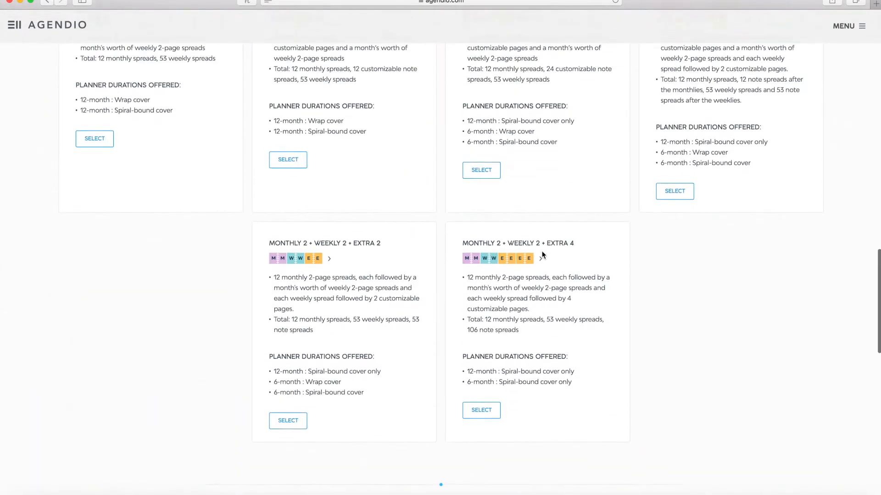
pyautogui.scroll(5, 542, 255)
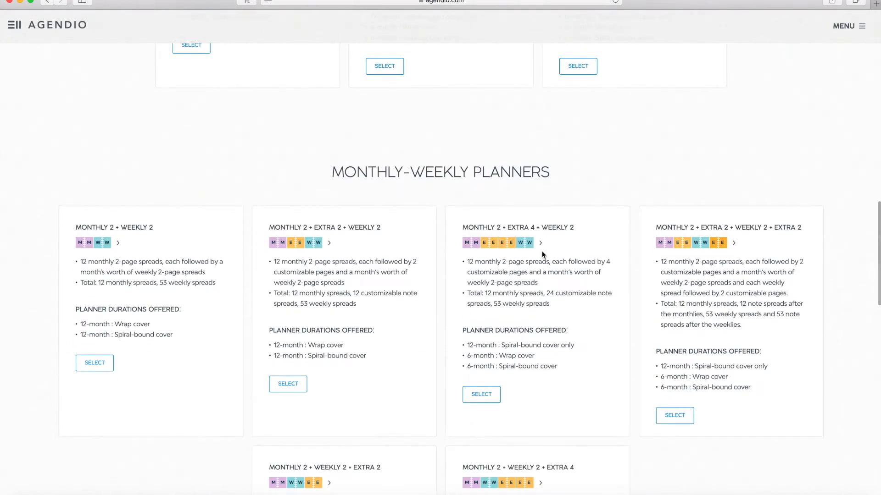
pyautogui.scroll(-3, 541, 255)
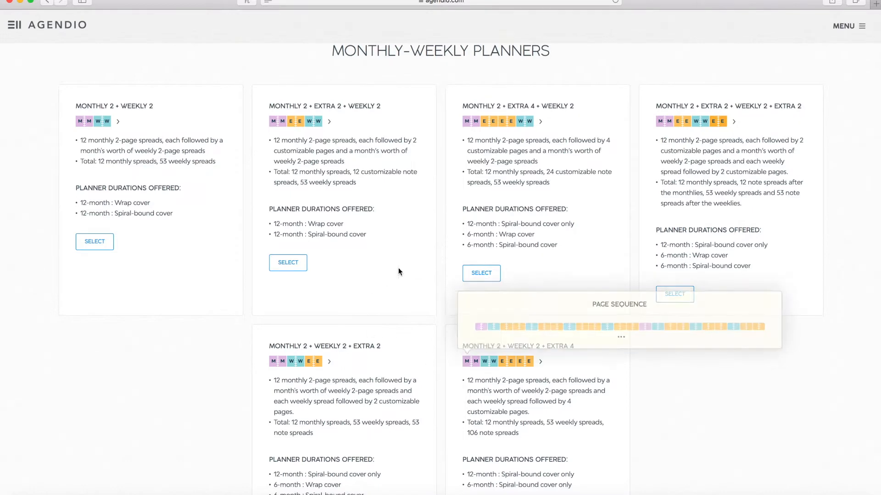
pyautogui.scroll(5, 402, 288)
pyautogui.scroll(6, 401, 287)
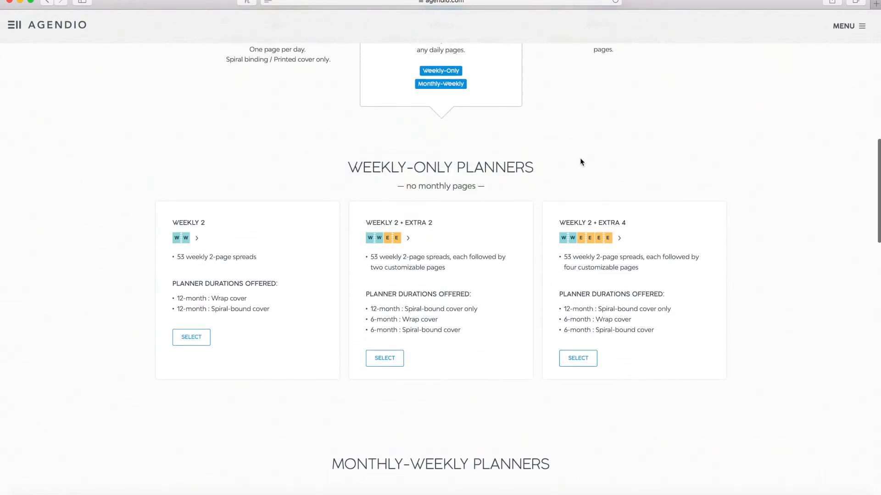
pyautogui.scroll(4, 584, 109)
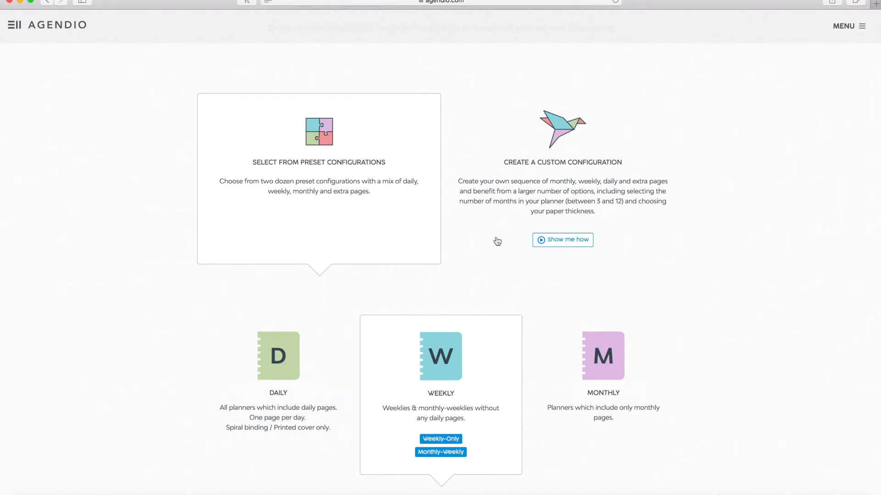
# - Compare the monthly-weekly configurations and view the page sequence of Monthly 2 + Extra 2 + Weekly 2
pyautogui.scroll(-7, 497, 241)
pyautogui.scroll(-4, 497, 244)
pyautogui.scroll(-5, 496, 245)
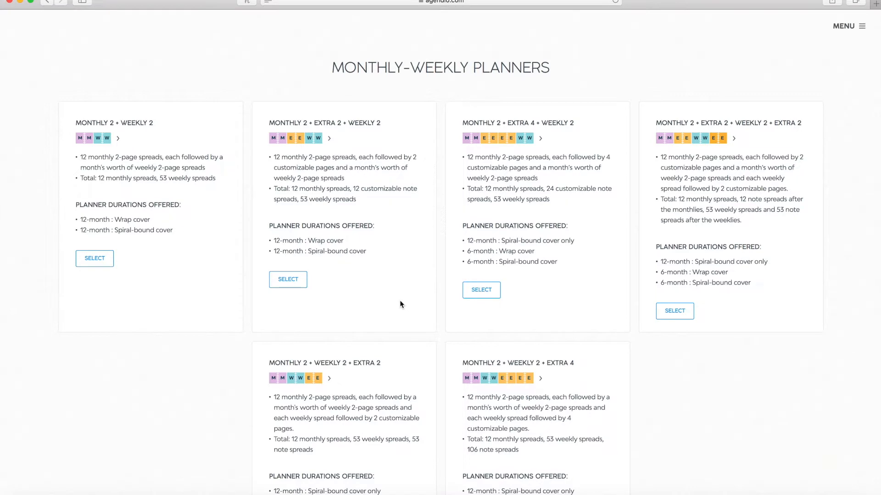
pyautogui.scroll(-1, 400, 302)
pyautogui.scroll(10, 400, 303)
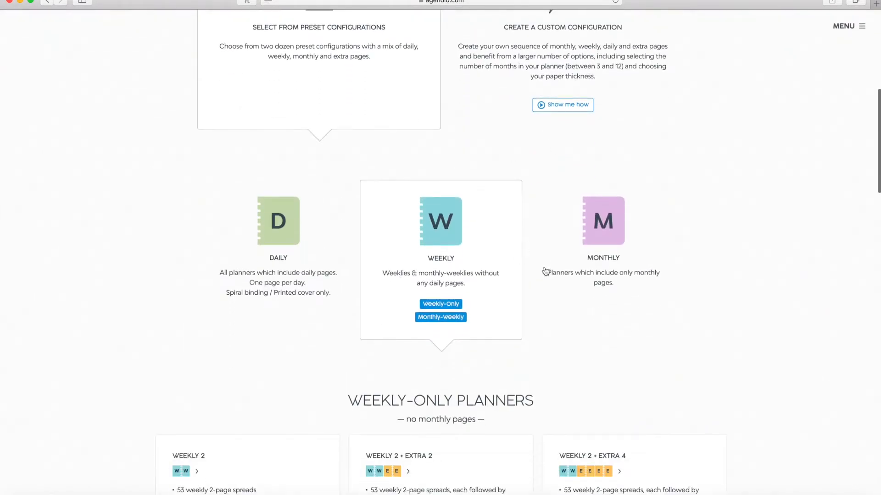
pyautogui.scroll(-12, 546, 272)
pyautogui.scroll(-2, 545, 271)
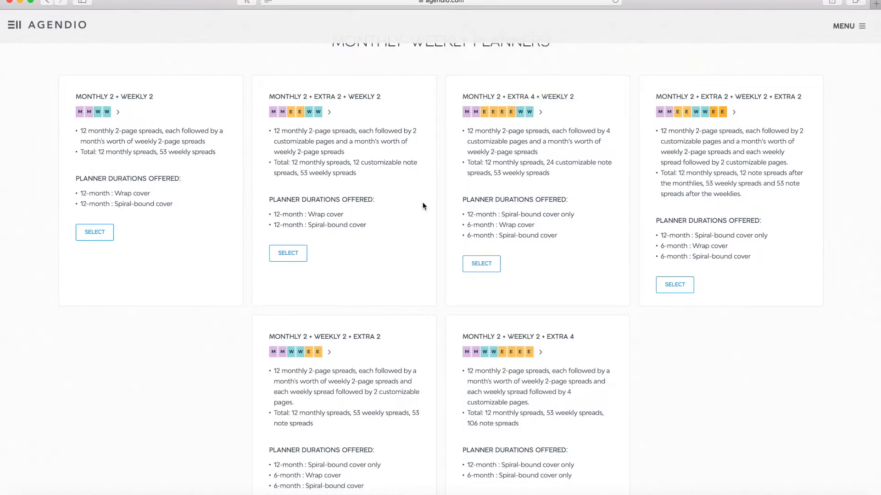
pyautogui.scroll(2, 423, 202)
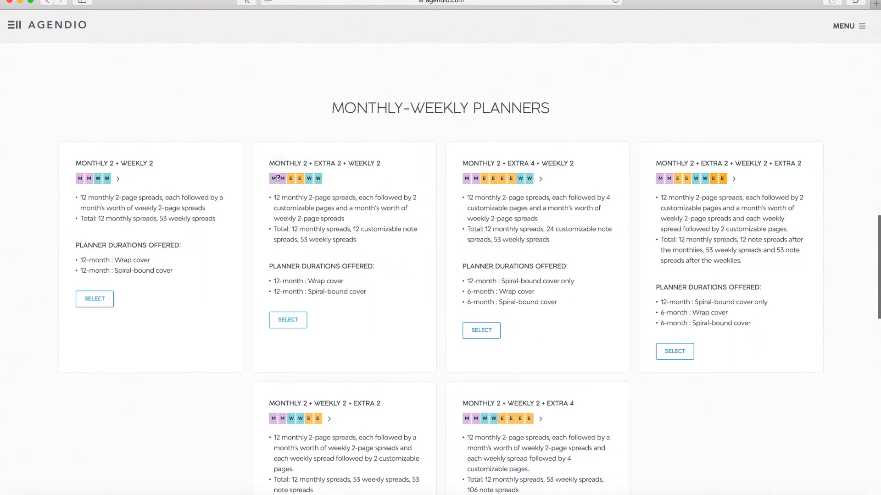
pyautogui.moveTo(286, 182)
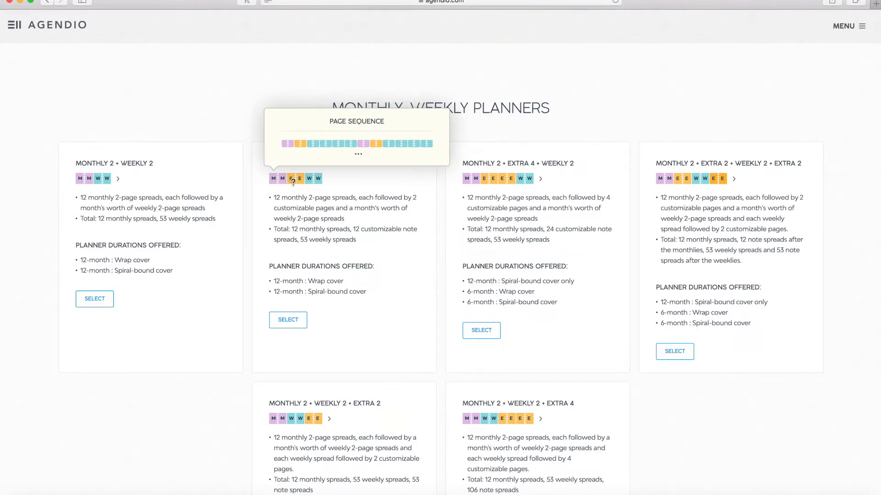
pyautogui.scroll(5, 346, 201)
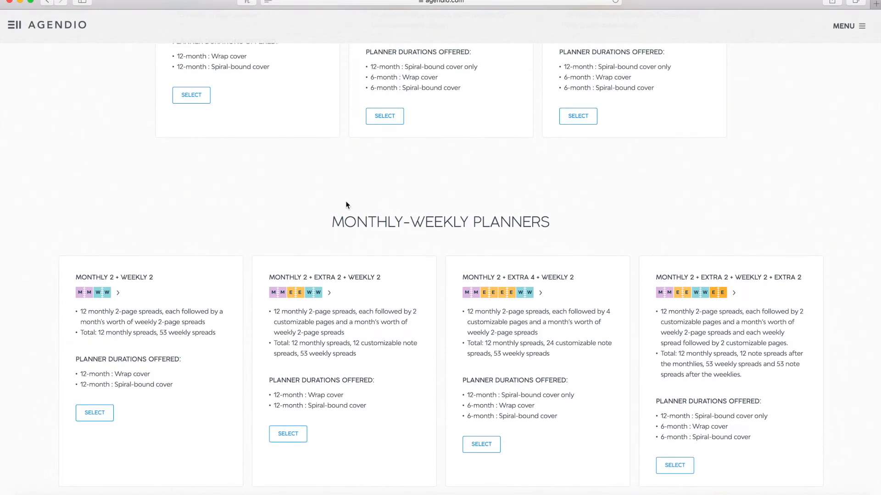
pyautogui.scroll(15, 346, 204)
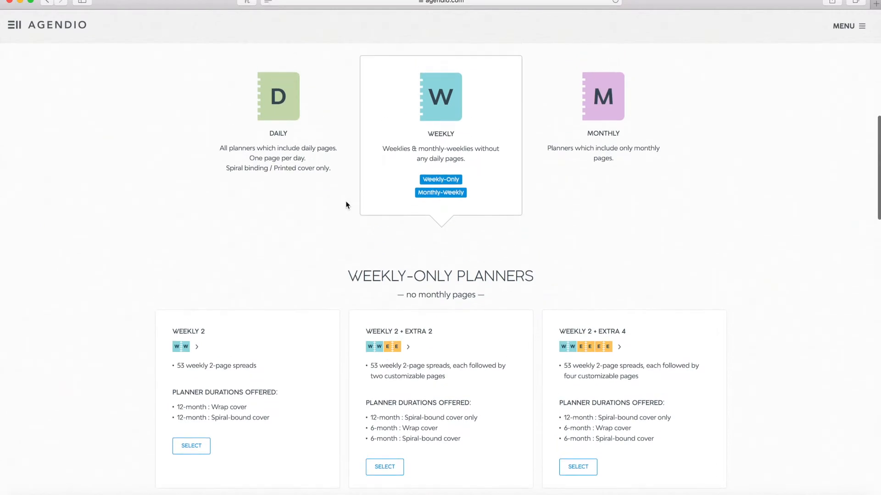
# - Choose the Monthly 2 + Extra 2 + Weekly 2 + Extra 2 configuration in the Medium 7" × 9" page size
pyautogui.scroll(-1, 346, 203)
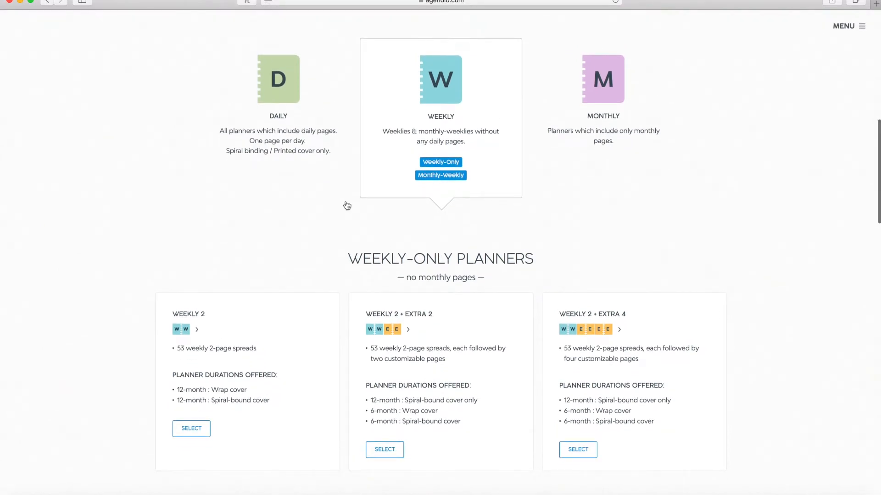
pyautogui.scroll(-17, 346, 205)
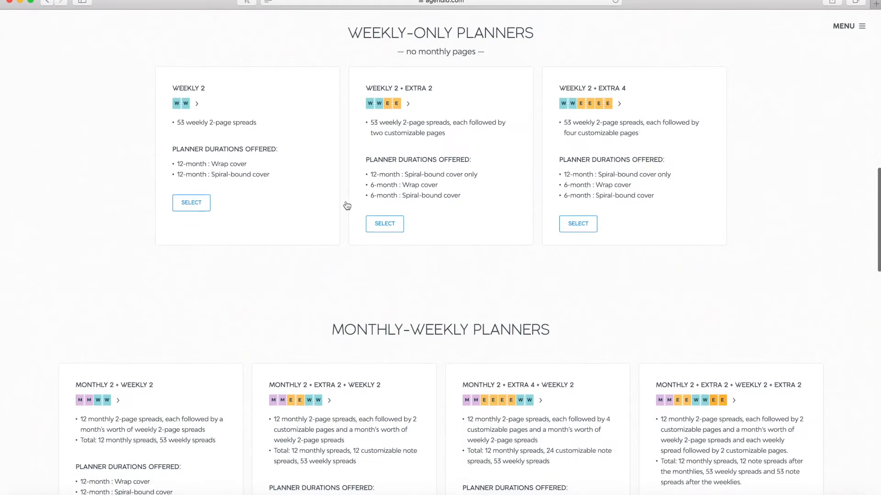
pyautogui.scroll(-5, 346, 201)
pyautogui.moveTo(291, 132)
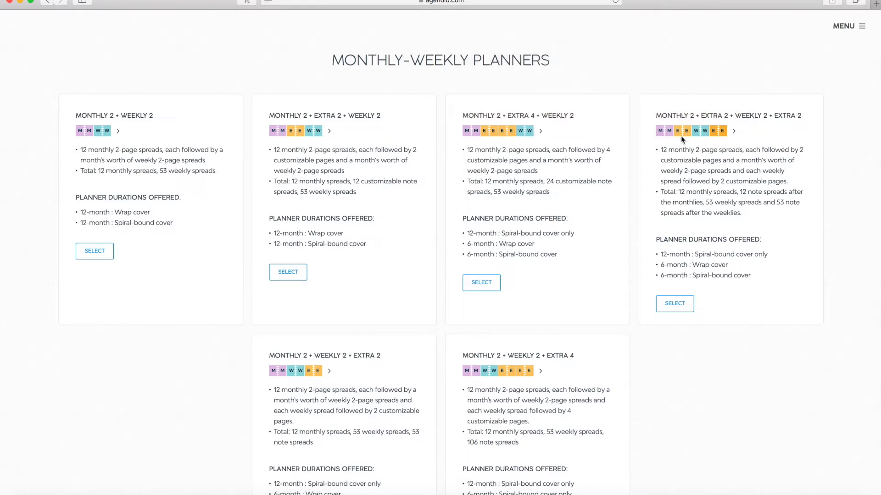
pyautogui.moveTo(683, 140)
pyautogui.scroll(-2, 722, 220)
pyautogui.moveTo(733, 94)
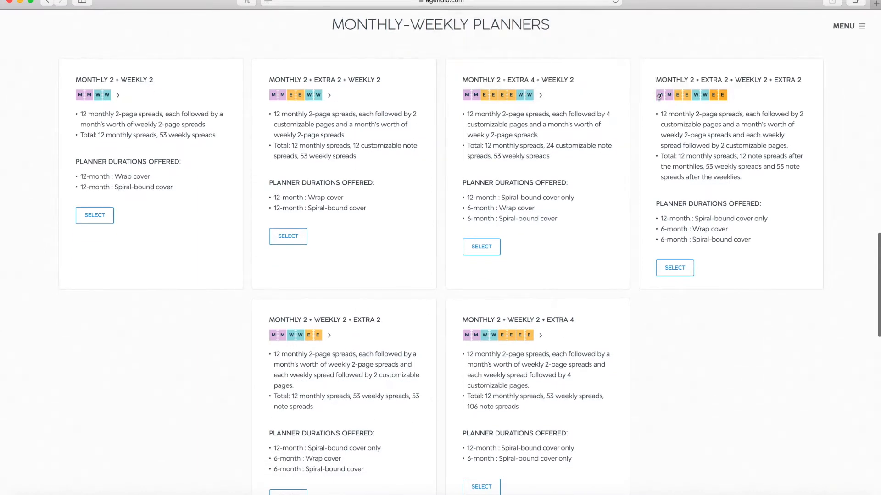
pyautogui.click(673, 269)
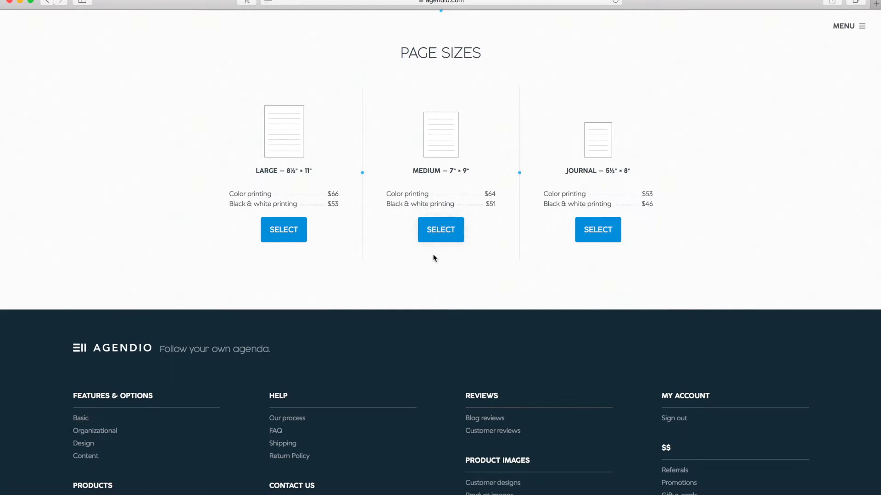
pyautogui.click(451, 233)
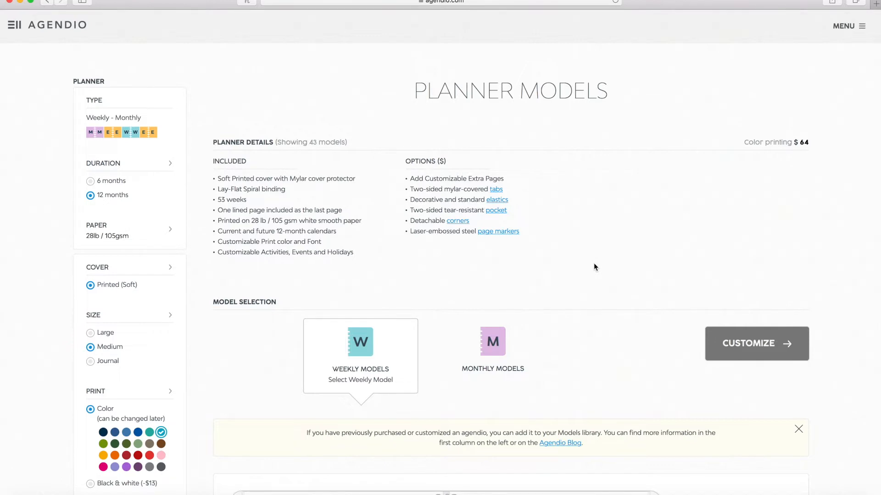
# - Examine the planner details, included features, paid options and model filters for the chosen planner
pyautogui.scroll(-2, 594, 264)
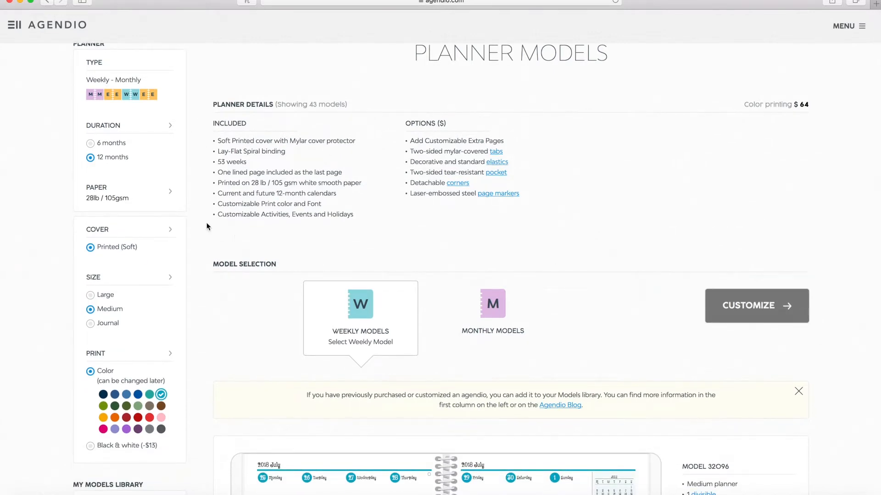
pyautogui.scroll(2, 206, 226)
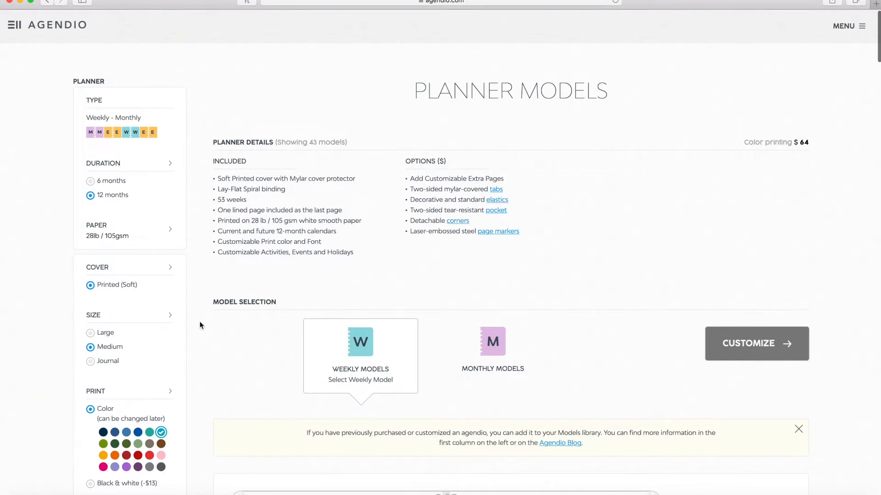
pyautogui.scroll(-10, 200, 321)
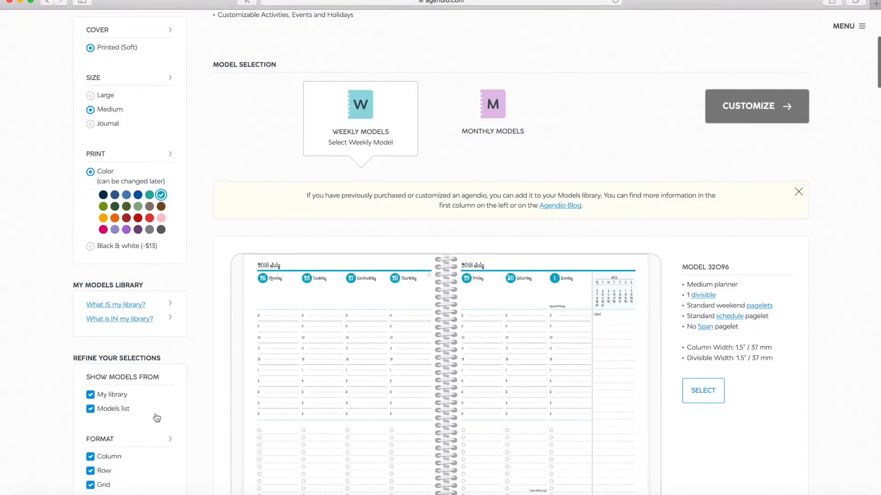
pyautogui.scroll(1, 197, 149)
pyautogui.scroll(10, 196, 150)
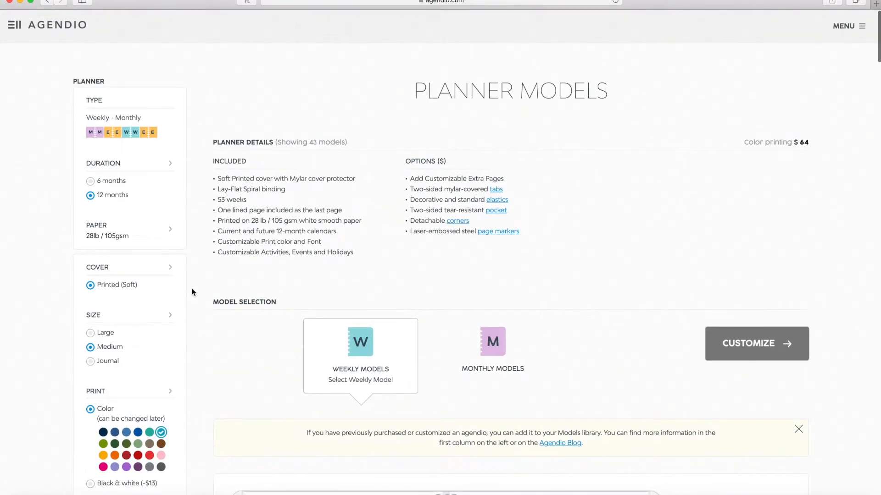
pyautogui.scroll(-20, 191, 289)
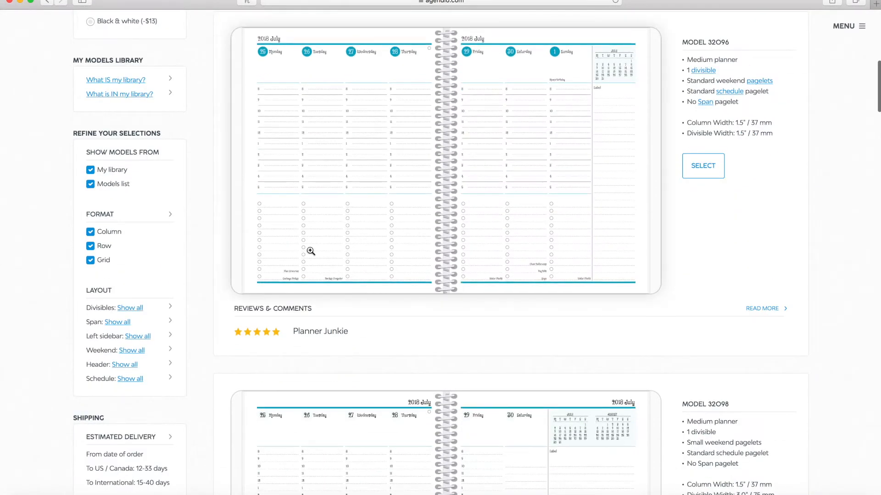
pyautogui.scroll(20, 311, 251)
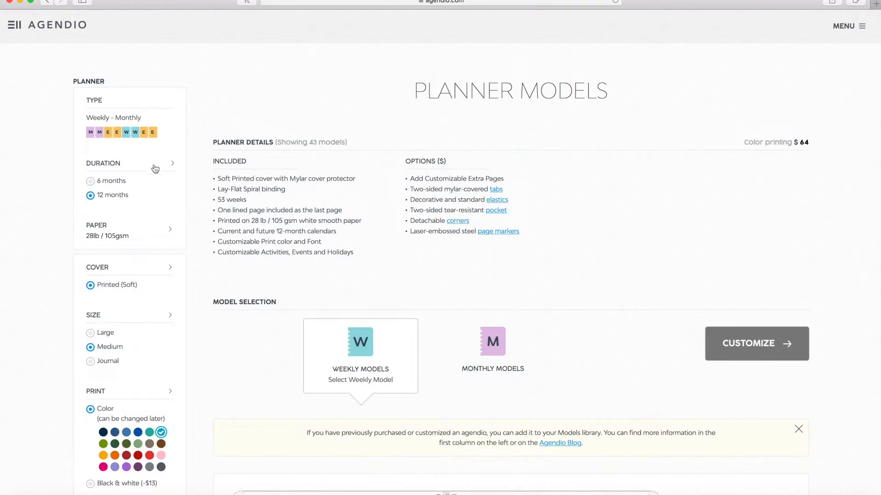
# - Read the explanations of paper weight and cover types, and review the size and print color options
pyautogui.click(170, 231)
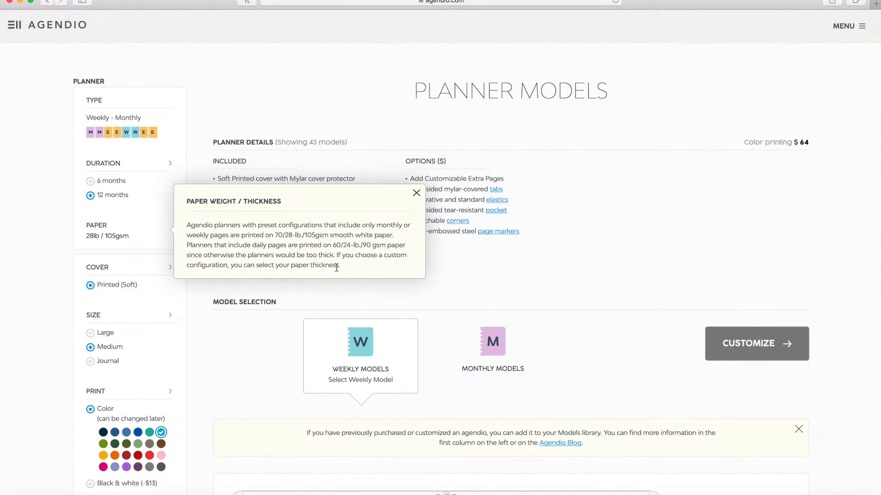
pyautogui.scroll(-3, 171, 181)
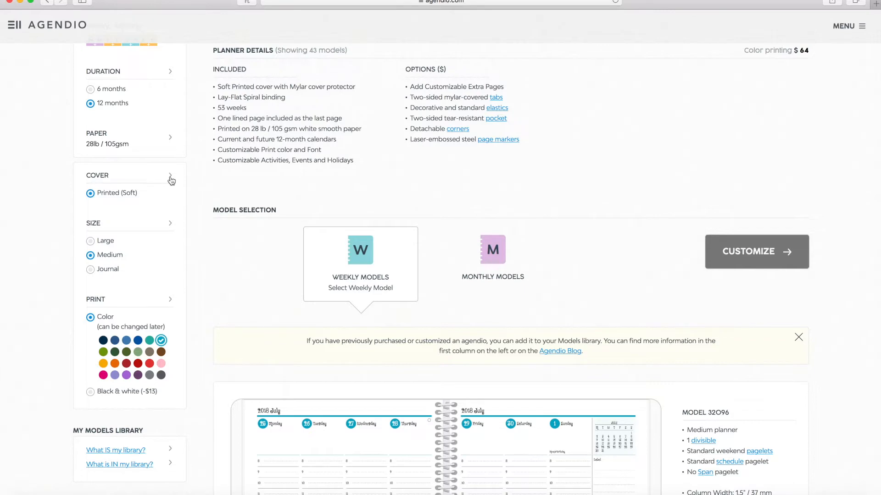
pyautogui.click(171, 177)
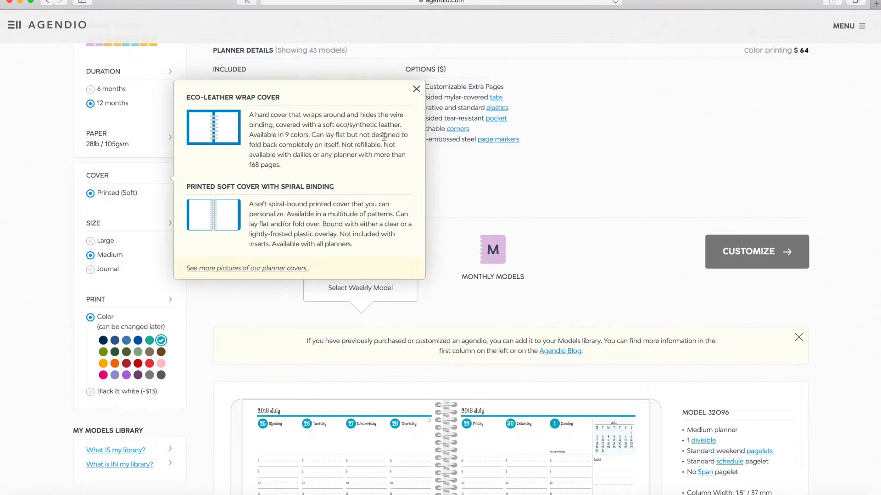
pyautogui.click(416, 89)
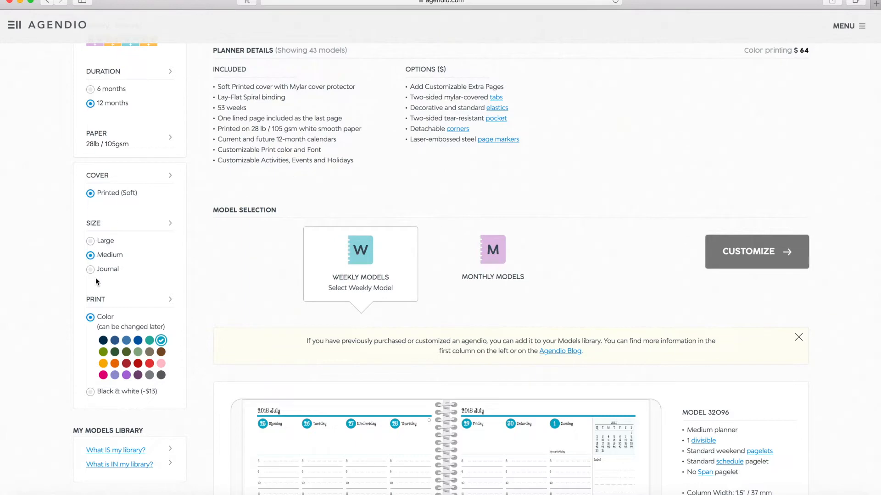
pyautogui.scroll(-5, 165, 310)
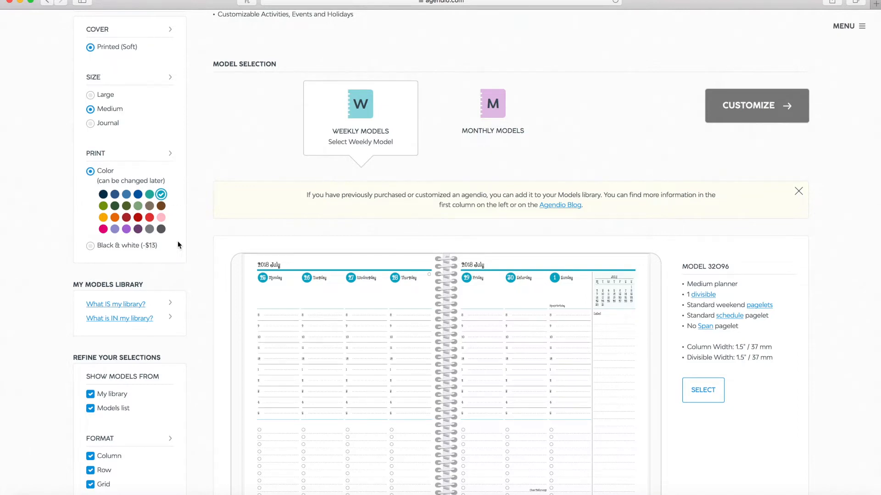
pyautogui.scroll(5, 445, 289)
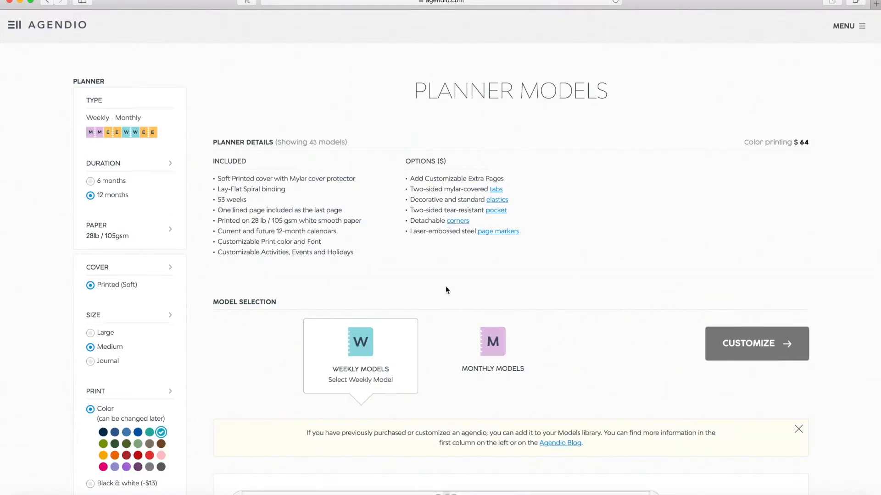
# - Review the model selection area and compare the first weekly layouts, starting with models 32096, 32098 and 32100
pyautogui.scroll(-3, 445, 287)
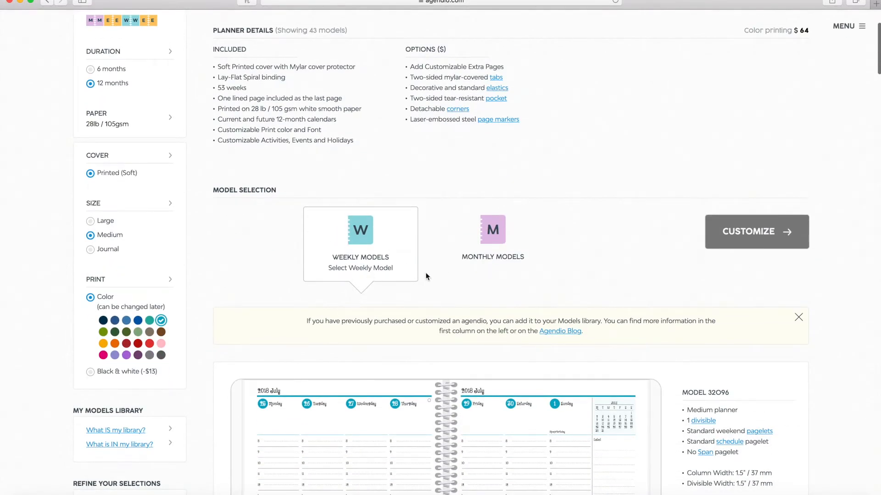
pyautogui.scroll(-4, 425, 276)
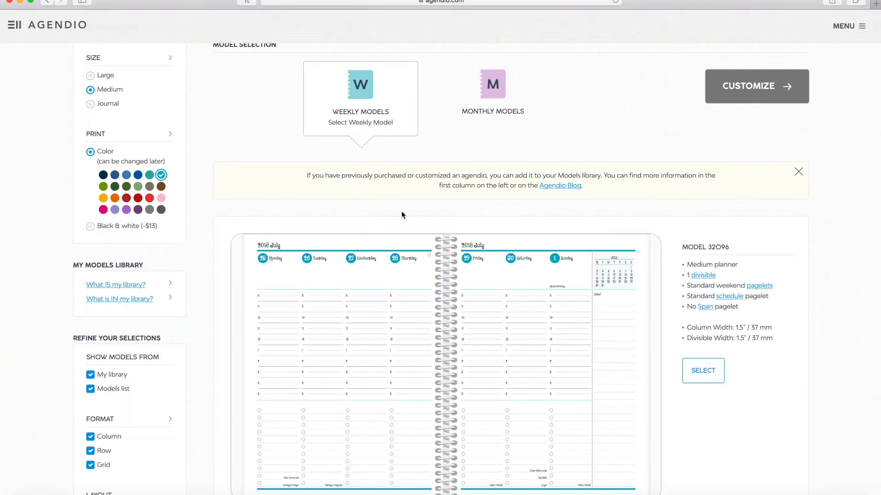
pyautogui.scroll(-3, 401, 211)
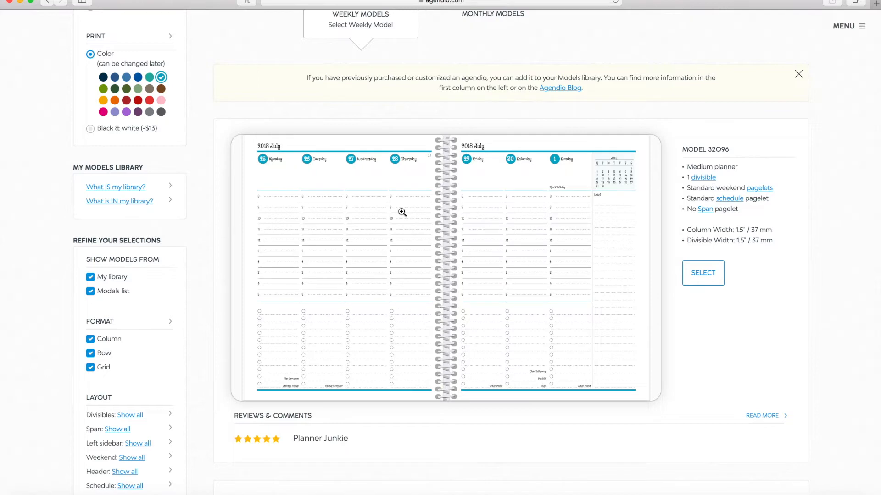
pyautogui.scroll(-3, 402, 213)
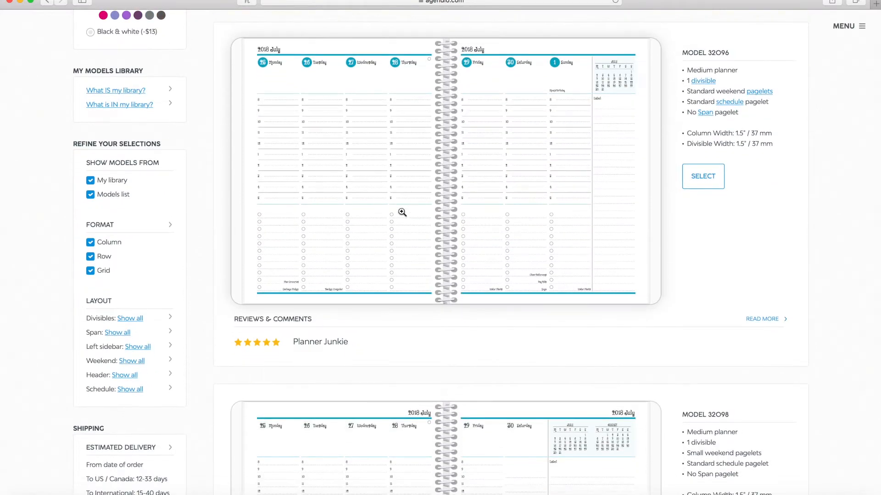
pyautogui.scroll(-3, 402, 212)
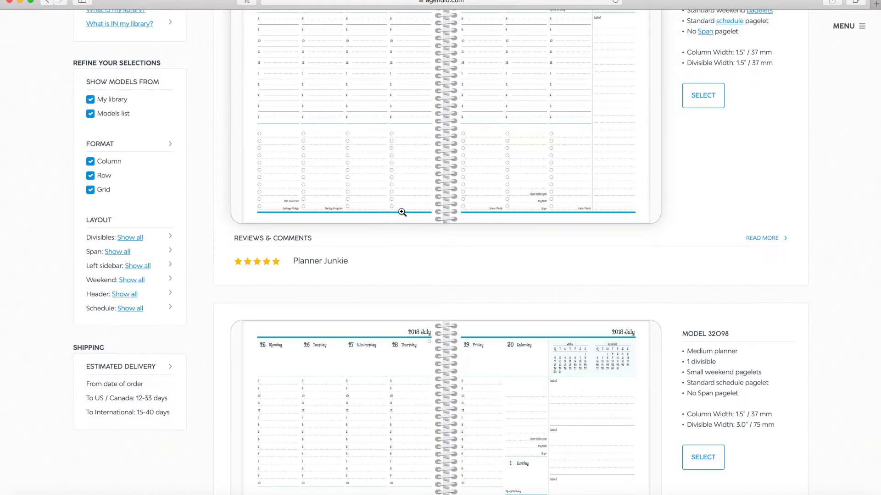
pyautogui.scroll(4, 402, 213)
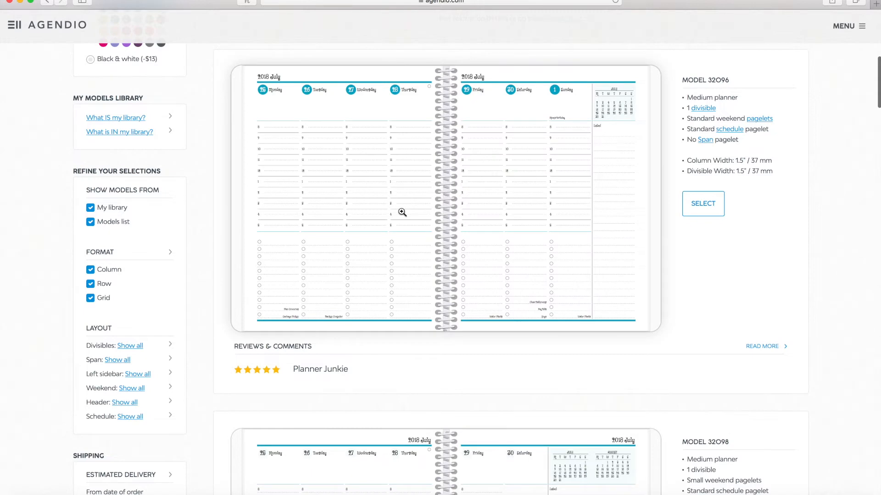
pyautogui.scroll(-10, 402, 212)
pyautogui.scroll(-5, 402, 213)
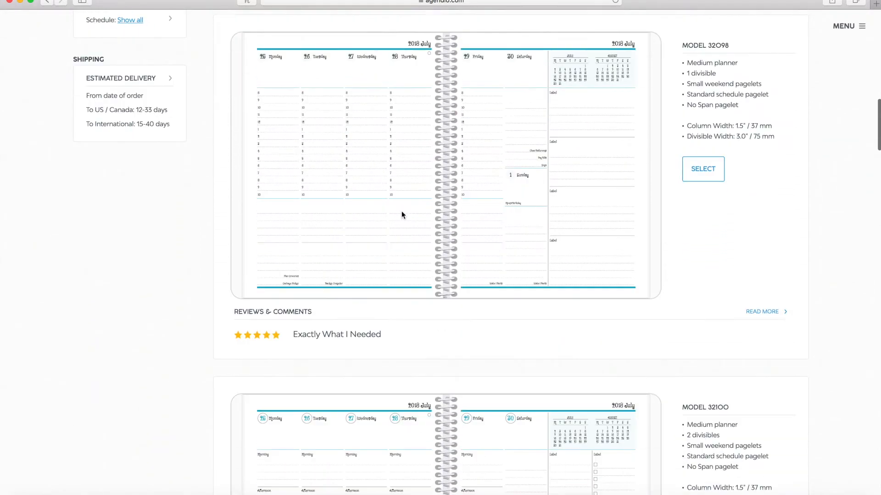
pyautogui.scroll(-3, 403, 212)
pyautogui.scroll(4, 403, 212)
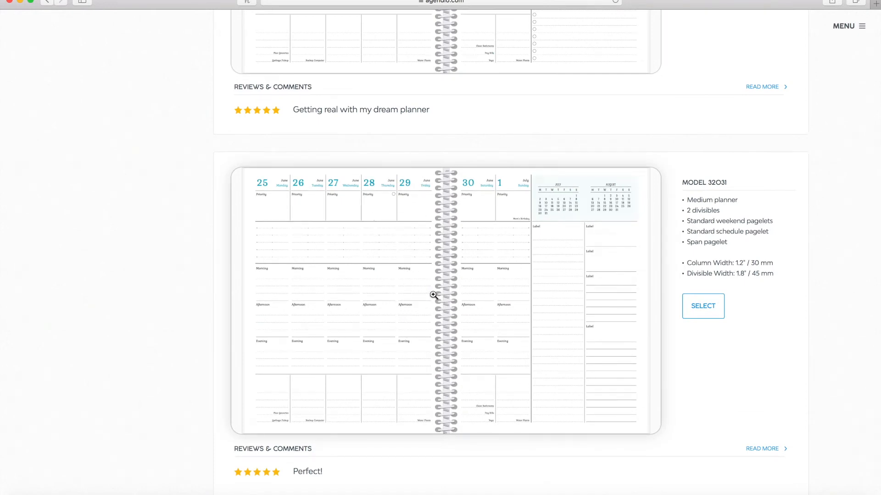
# - Compare the weekly layouts of models 32031, 32033, 32035, 32520 and 32521, including their schedule, weekend and divisible arrangements
pyautogui.scroll(-3, 450, 265)
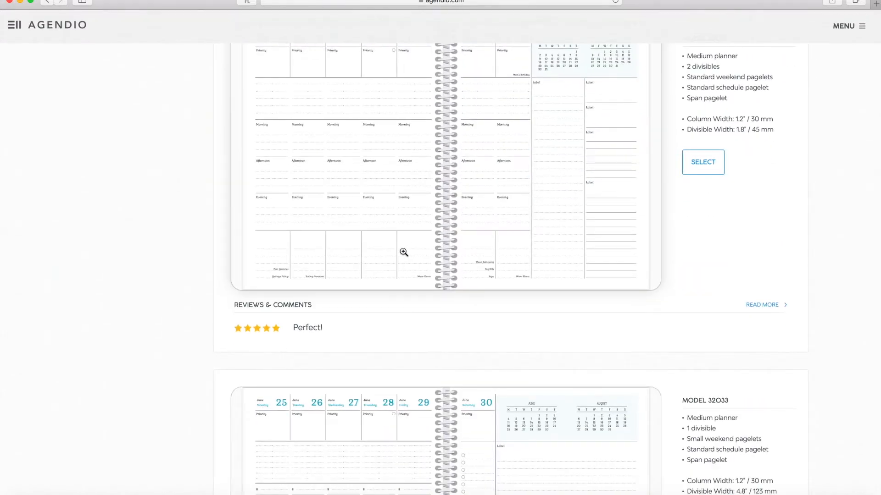
pyautogui.scroll(-5, 403, 252)
pyautogui.scroll(-3, 404, 252)
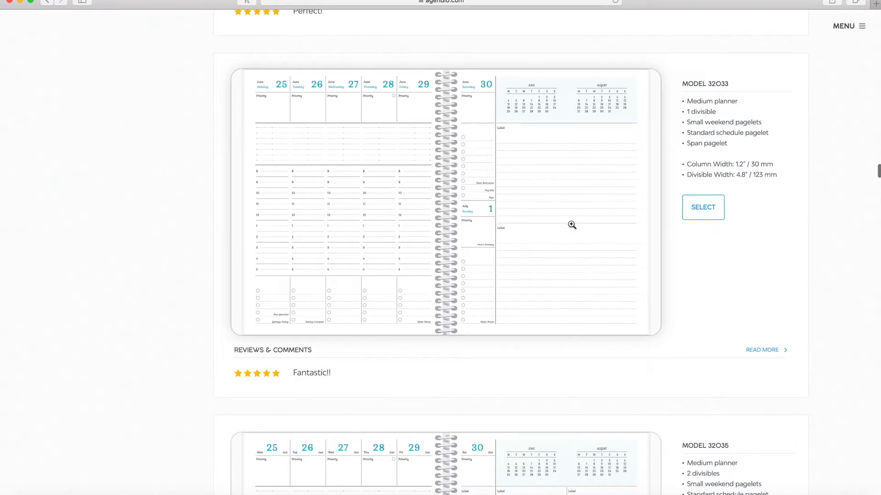
pyautogui.scroll(-10, 517, 242)
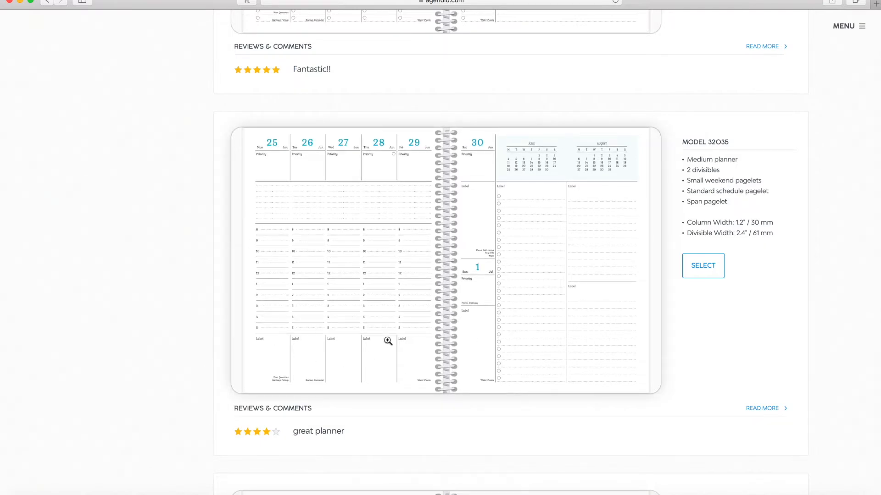
pyautogui.scroll(-20, 388, 341)
pyautogui.scroll(-5, 386, 203)
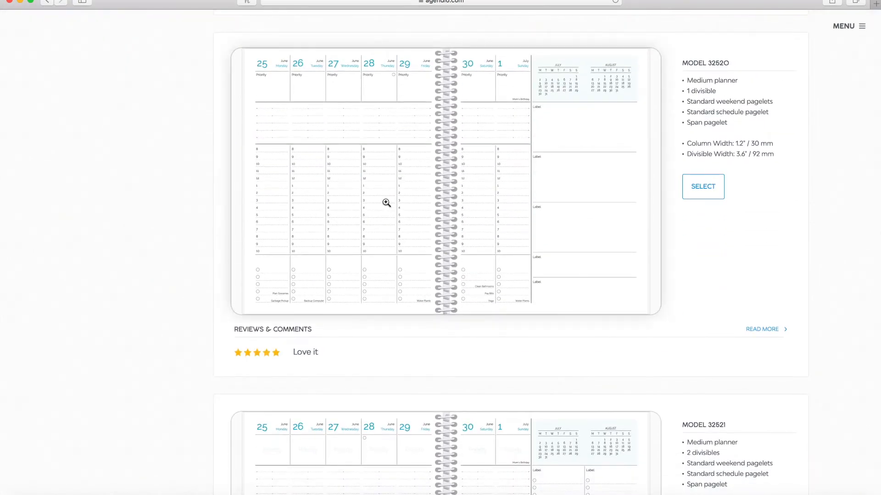
pyautogui.scroll(-8, 387, 203)
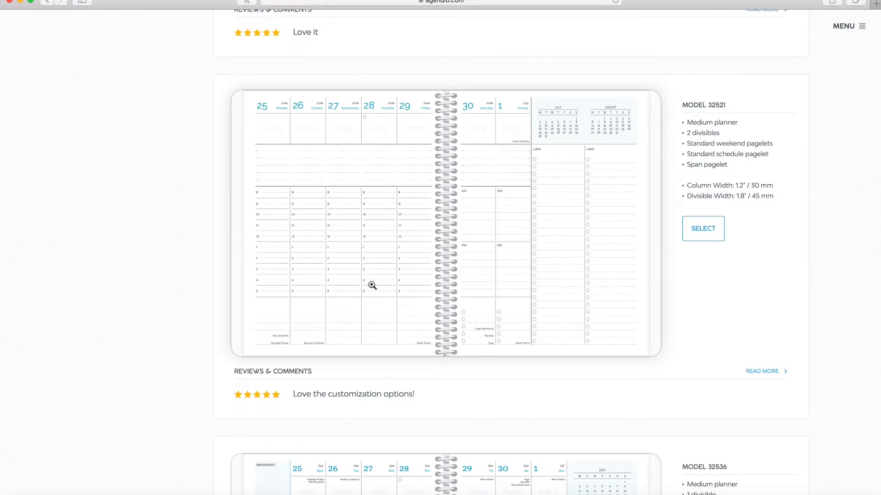
# - Compare the remaining weekly layouts from model 32536 through 32540, including the large schedule models 32568 and 32569
pyautogui.scroll(-9, 329, 240)
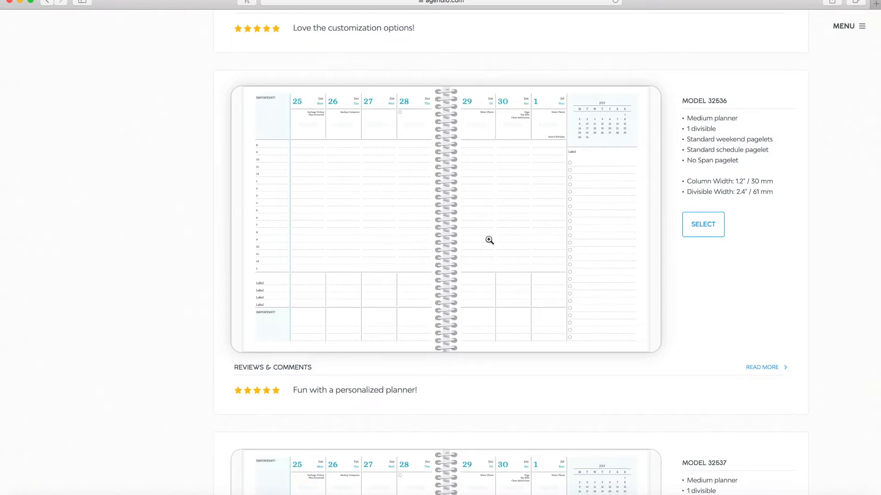
pyautogui.scroll(-4, 489, 240)
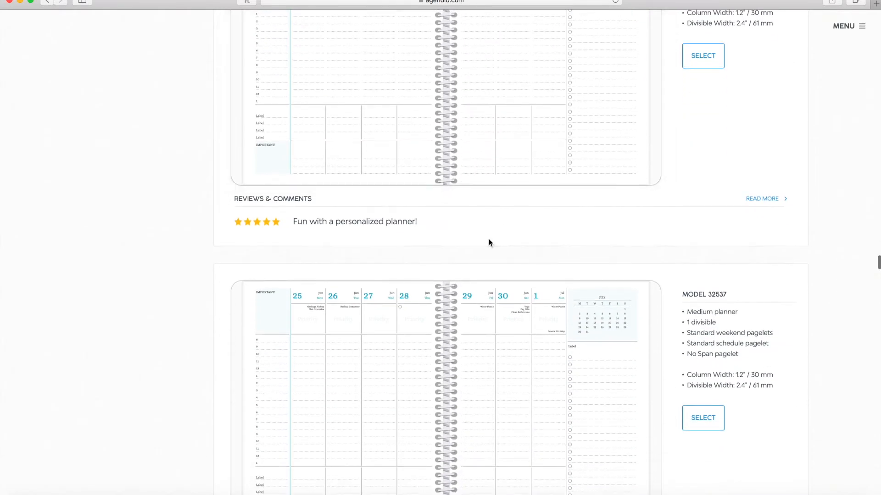
pyautogui.scroll(-4, 488, 240)
pyautogui.scroll(-1, 489, 239)
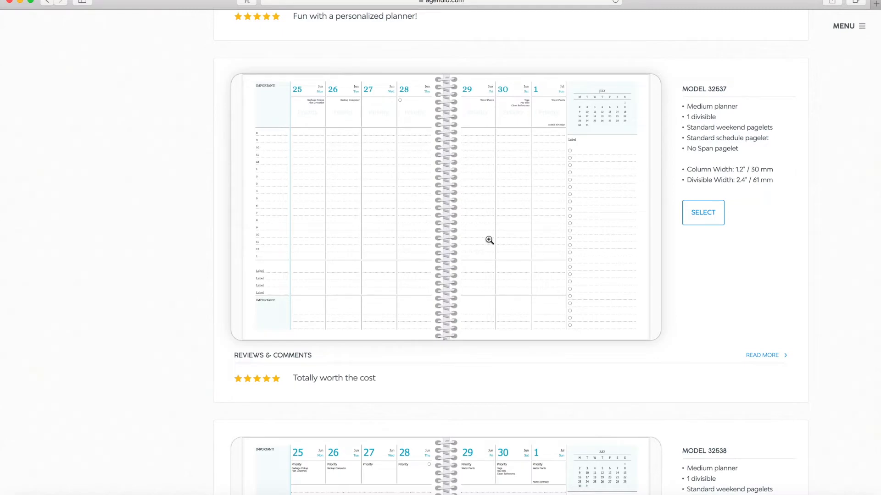
pyautogui.scroll(-8, 489, 240)
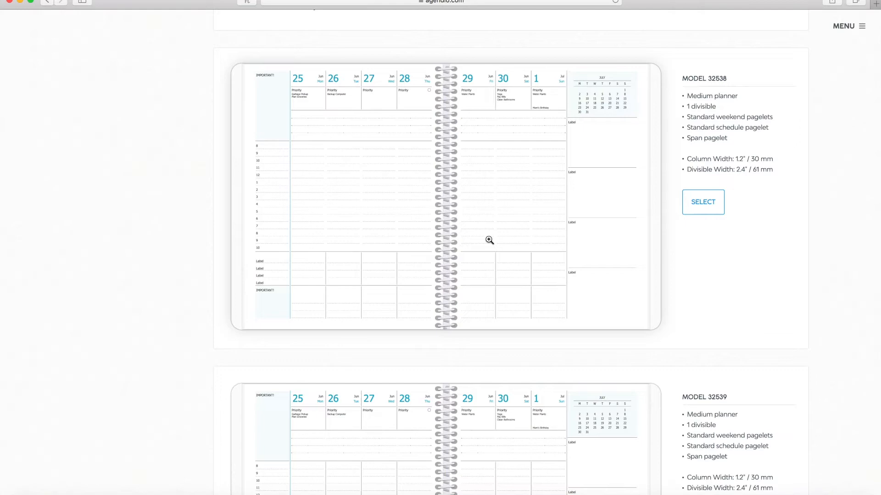
pyautogui.scroll(-7, 489, 240)
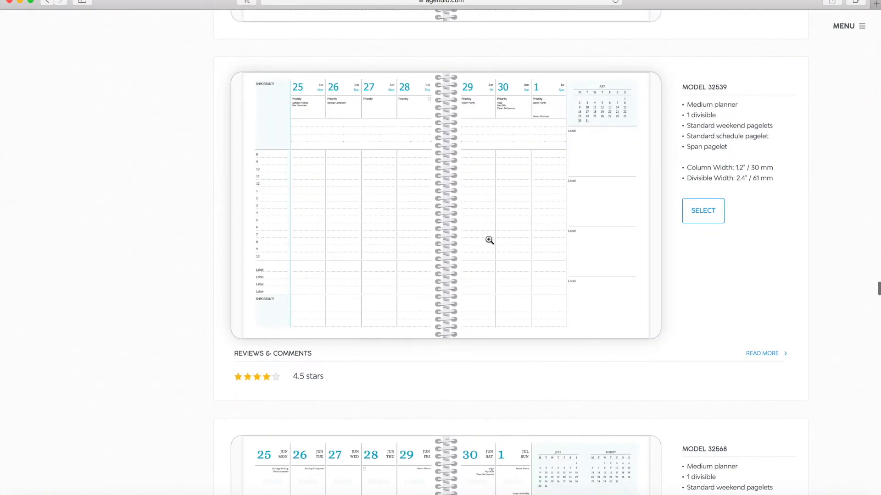
pyautogui.scroll(-11, 489, 240)
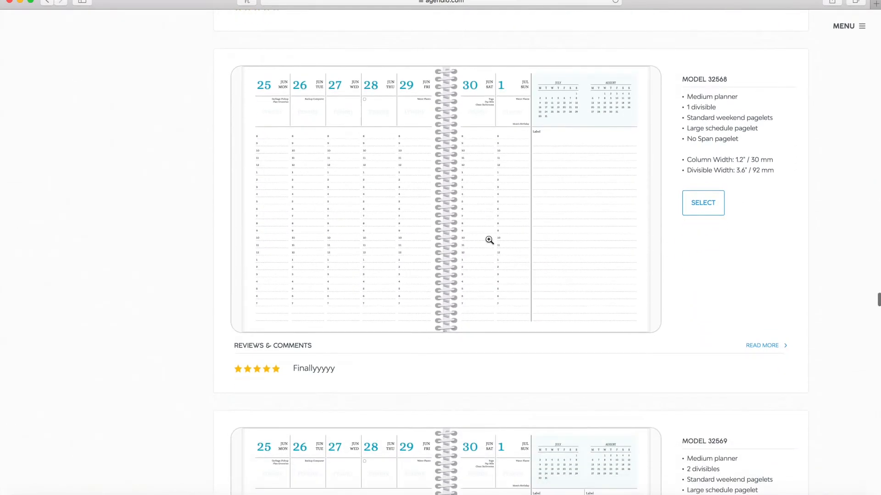
pyautogui.scroll(-5, 489, 240)
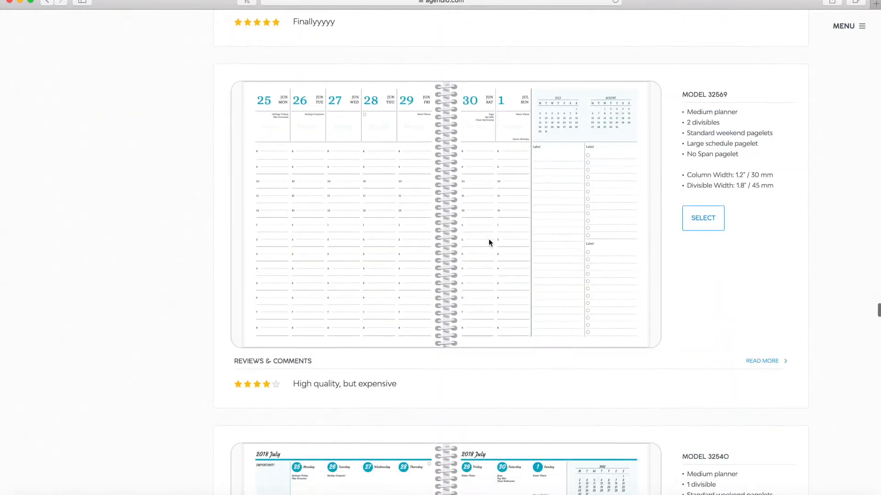
pyautogui.scroll(-8, 489, 240)
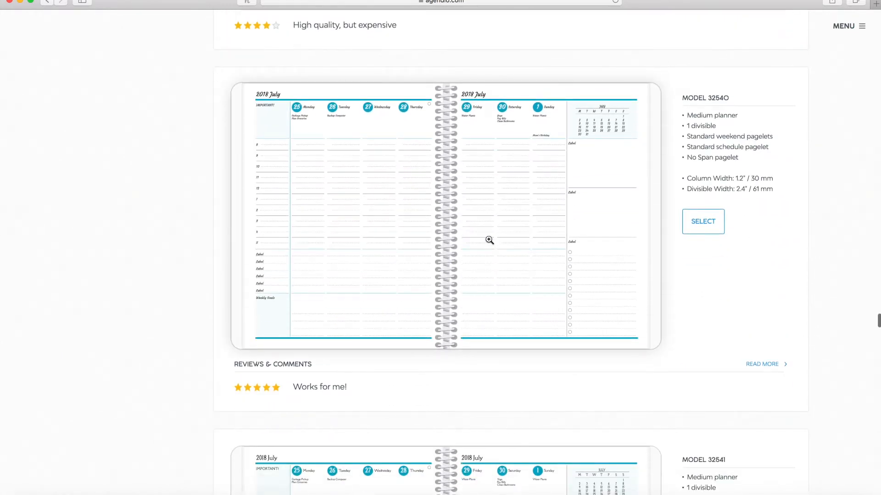
# - Revisit the earlier weekly layouts, comparing models 32104, 32106, 32108, 32110, 32571, 32029 and 32031
pyautogui.scroll(-15, 489, 240)
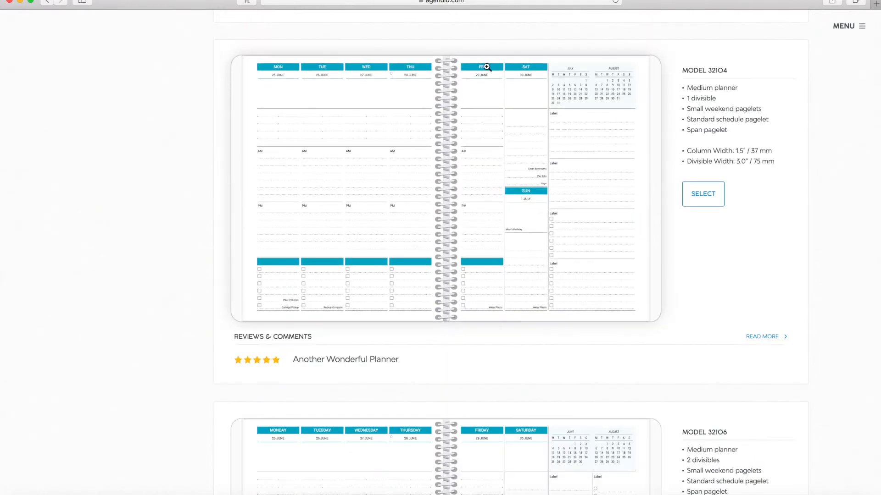
pyautogui.scroll(-11, 504, 243)
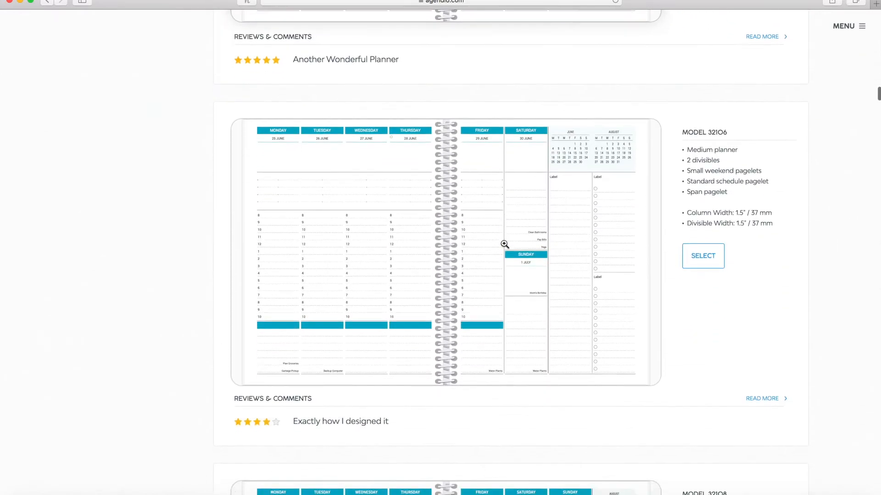
pyautogui.scroll(-5, 505, 244)
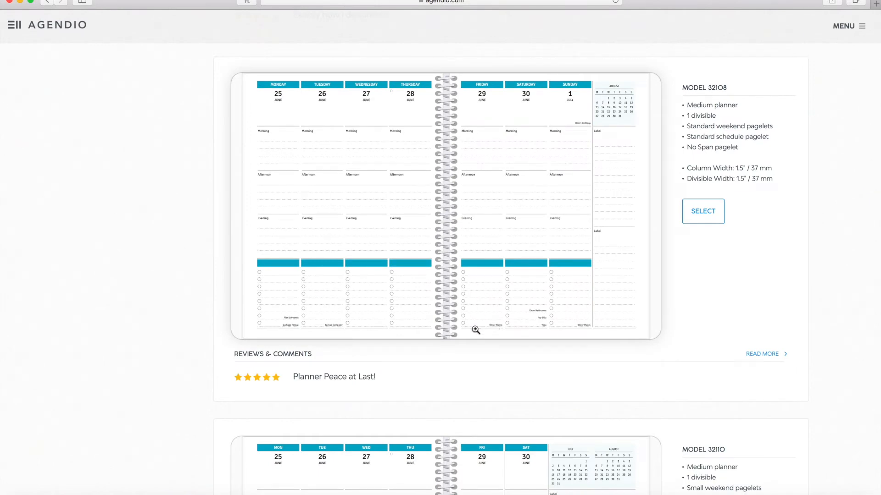
pyautogui.scroll(-5, 498, 265)
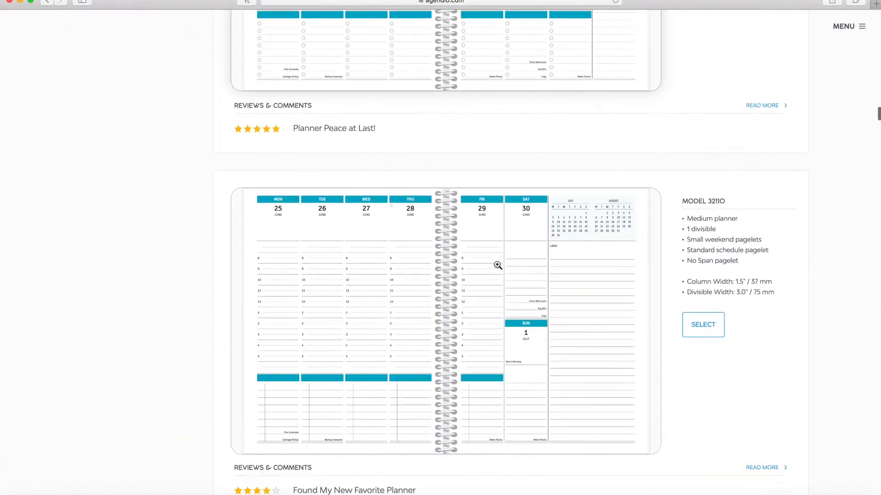
pyautogui.scroll(-6, 498, 265)
pyautogui.scroll(-20, 498, 265)
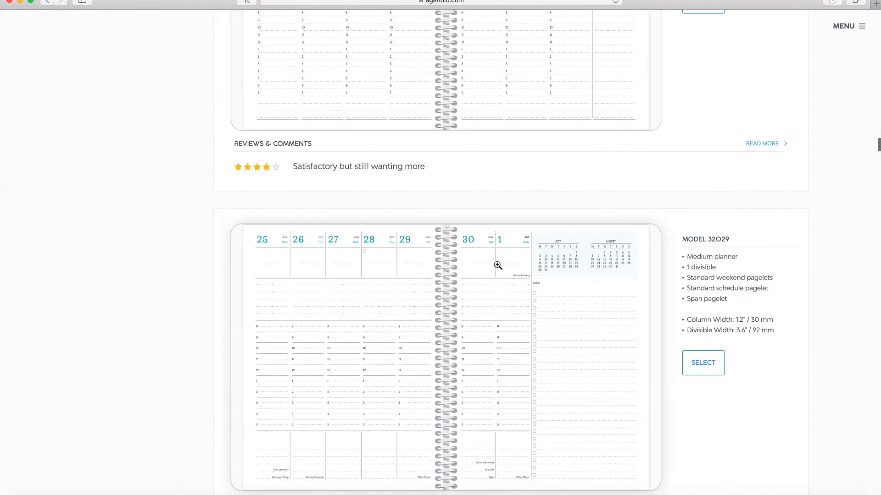
pyautogui.scroll(-10, 497, 265)
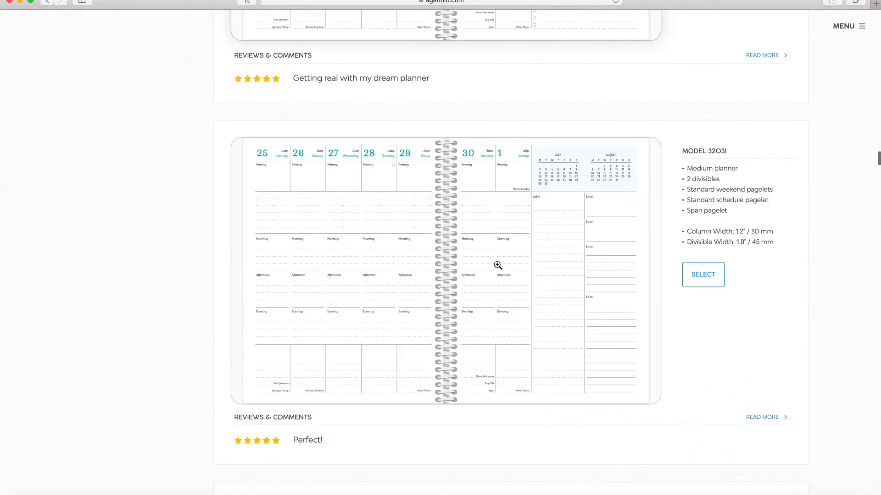
pyautogui.scroll(-15, 498, 265)
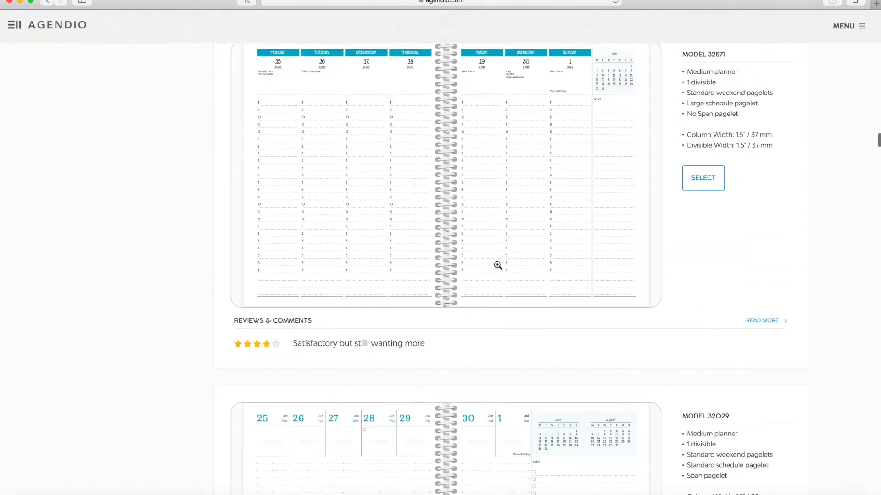
# - Go back to model 32108 with its morning, afternoon and evening sections and select it as the weekly model
pyautogui.scroll(12, 498, 265)
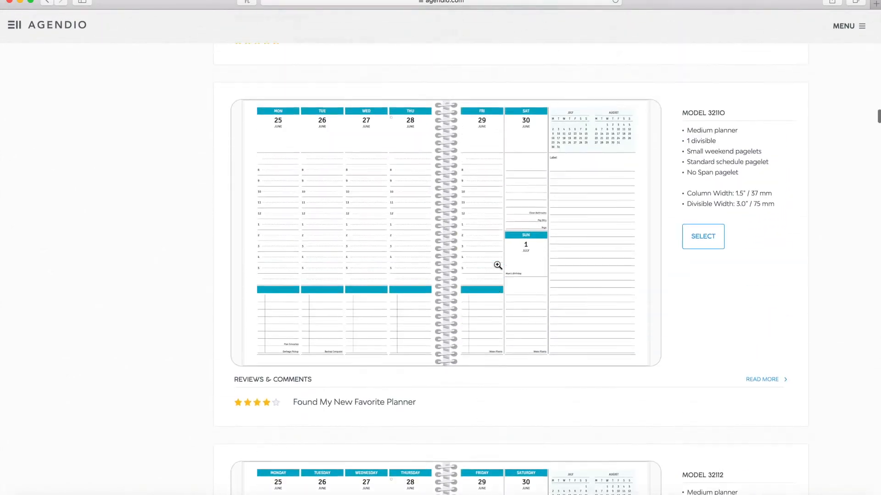
pyautogui.scroll(8, 498, 265)
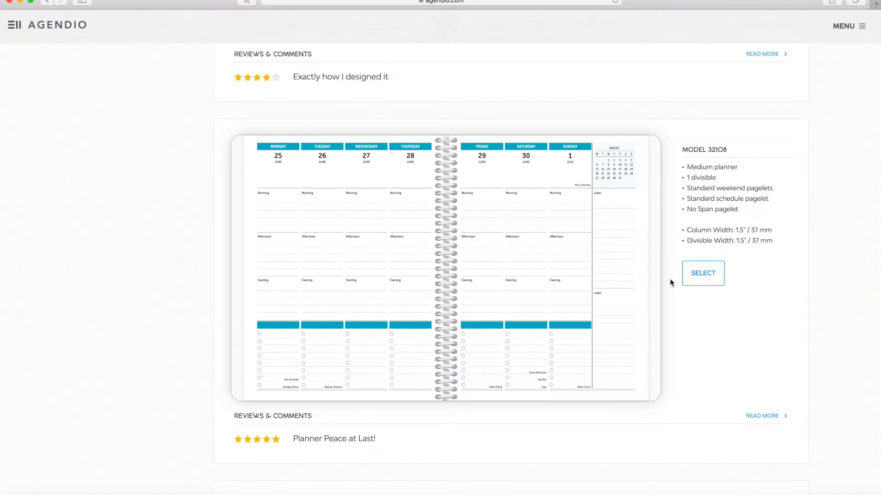
pyautogui.scroll(10, 697, 273)
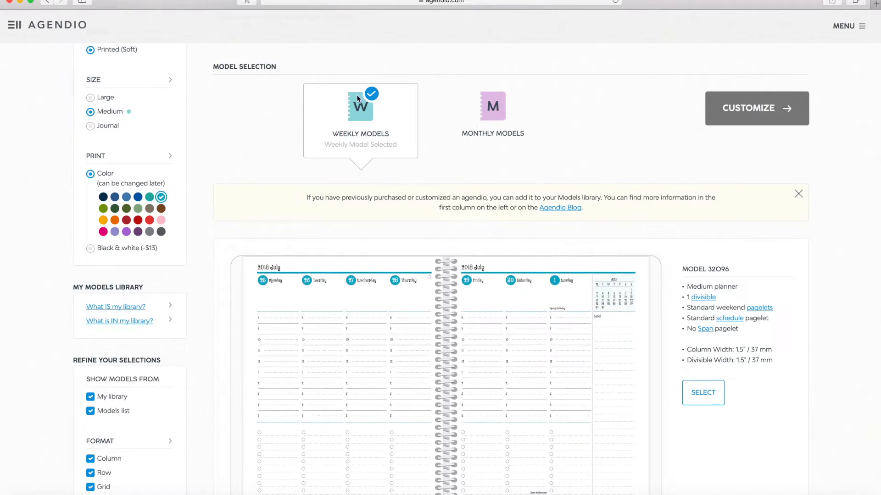
# - Switch to the monthly models and look over the available layouts, from model 32134 to model 32136
pyautogui.click(489, 115)
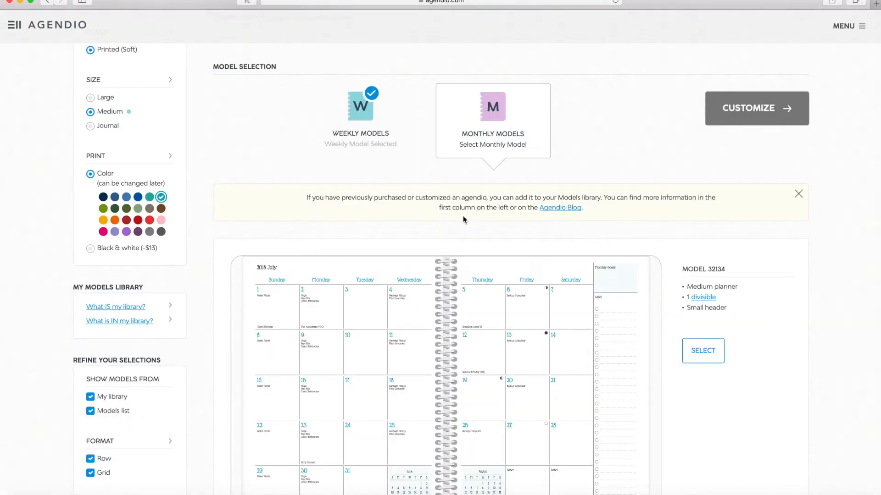
pyautogui.scroll(-10, 485, 364)
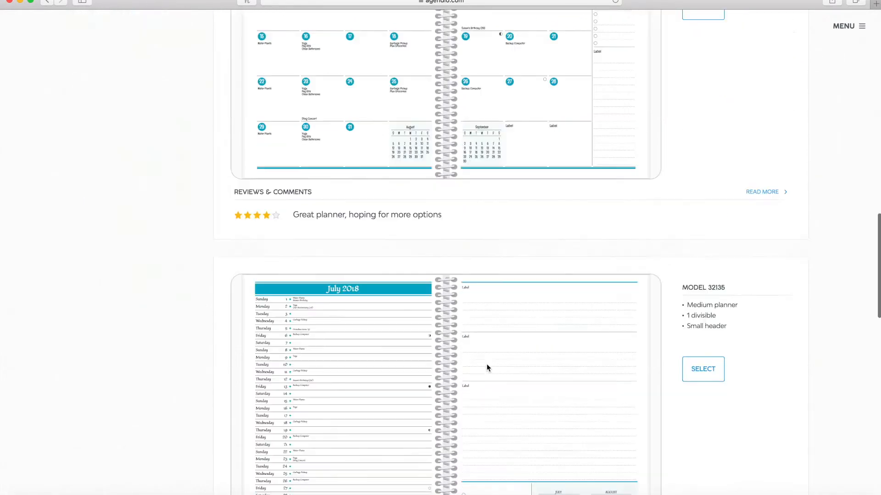
pyautogui.scroll(-15, 486, 364)
pyautogui.scroll(5, 486, 364)
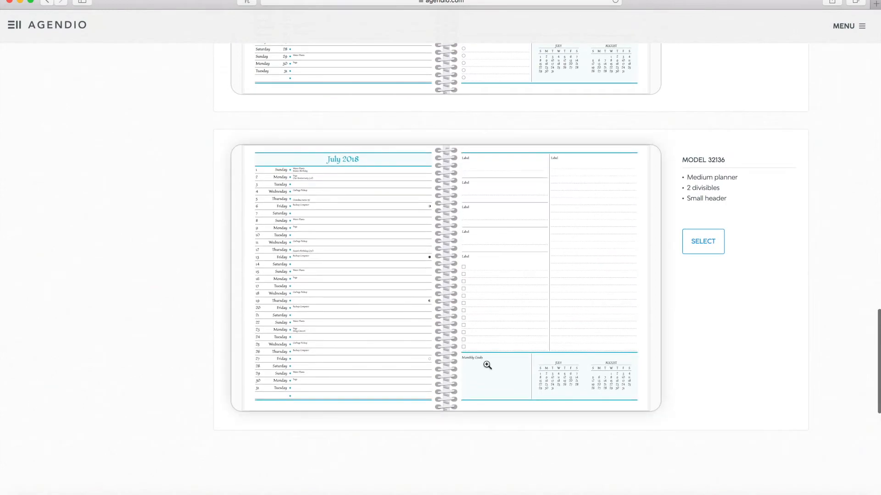
pyautogui.scroll(10, 487, 365)
pyautogui.scroll(10, 487, 365)
pyautogui.scroll(-5, 487, 366)
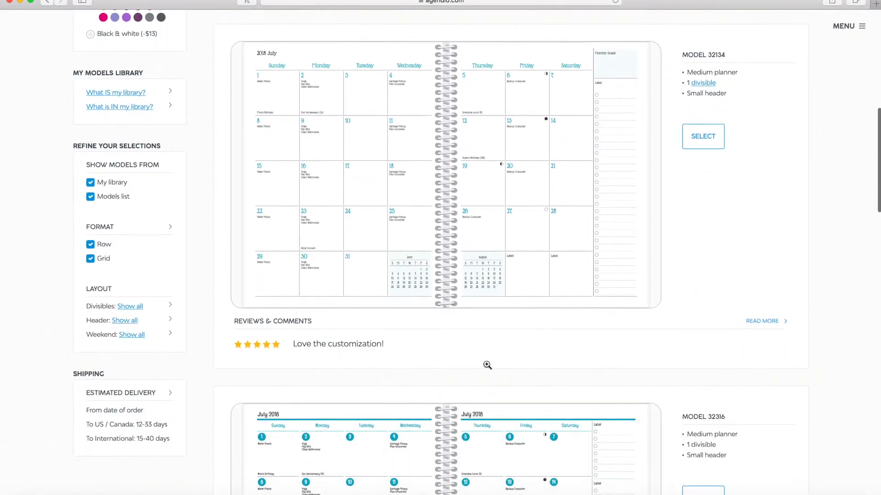
# - Examine monthly grid model 32134 in its enlarged preview, and close the preview
pyautogui.scroll(-1, 487, 365)
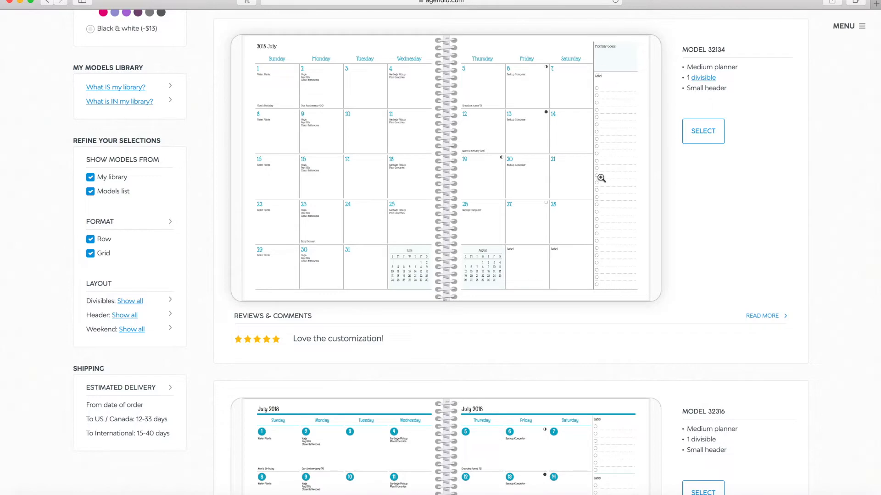
pyautogui.scroll(-3, 451, 248)
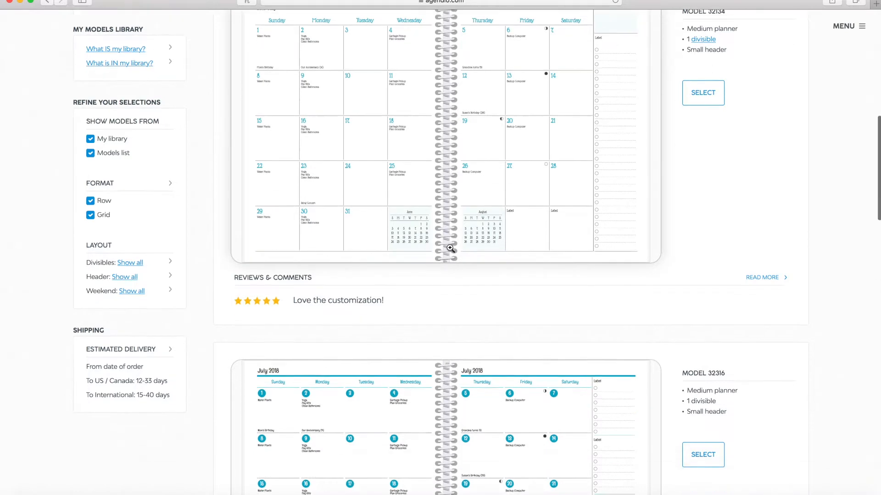
pyautogui.scroll(4, 450, 248)
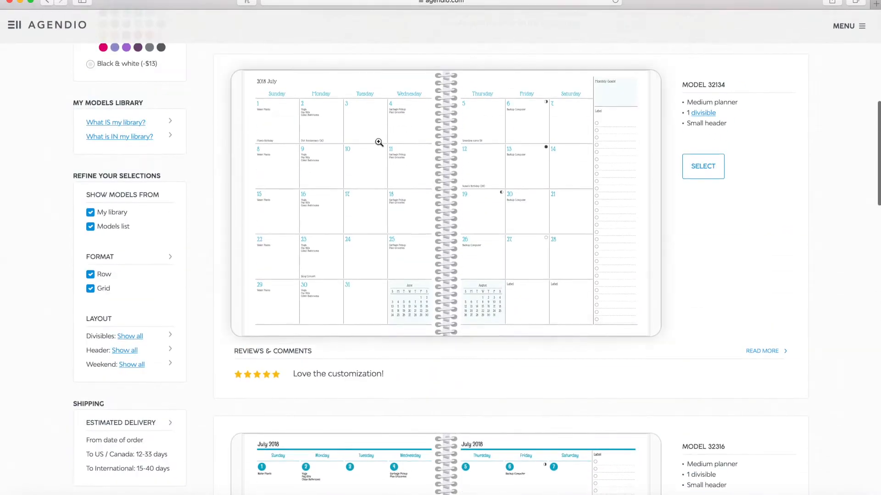
pyautogui.click(374, 242)
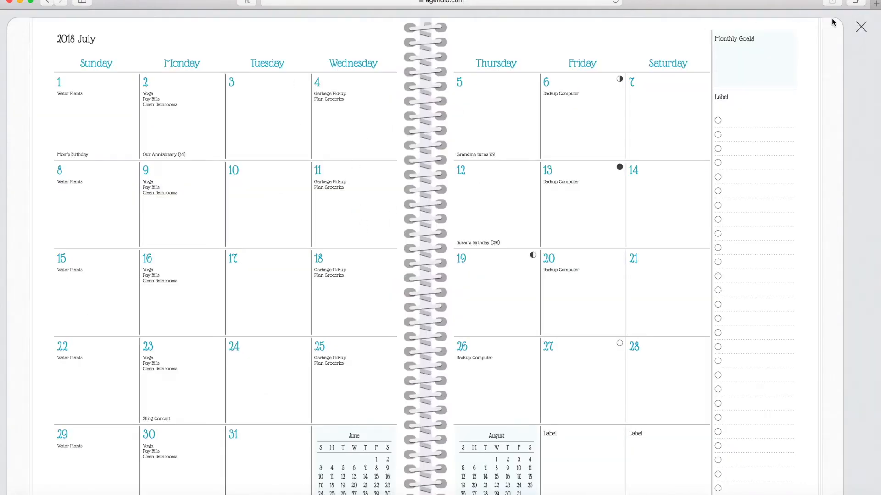
pyautogui.click(861, 26)
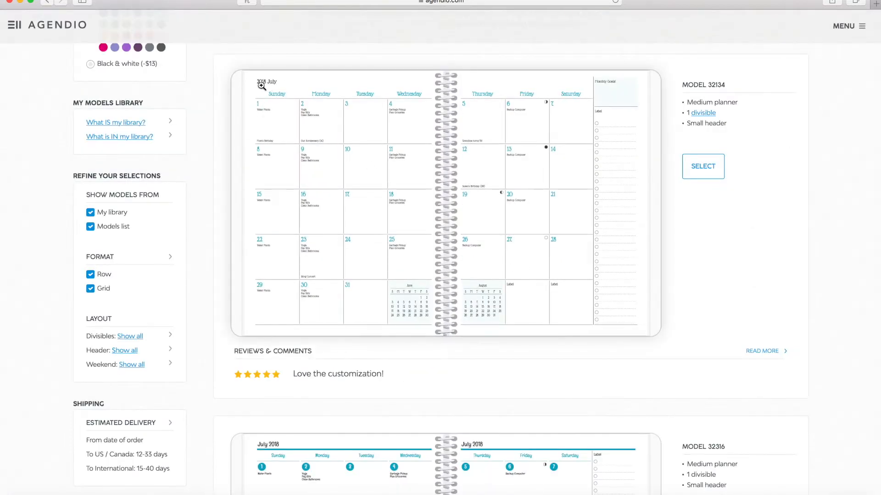
# - Compare the monthly grid layout of model 32316 with that of model 32134
pyautogui.scroll(-10, 385, 232)
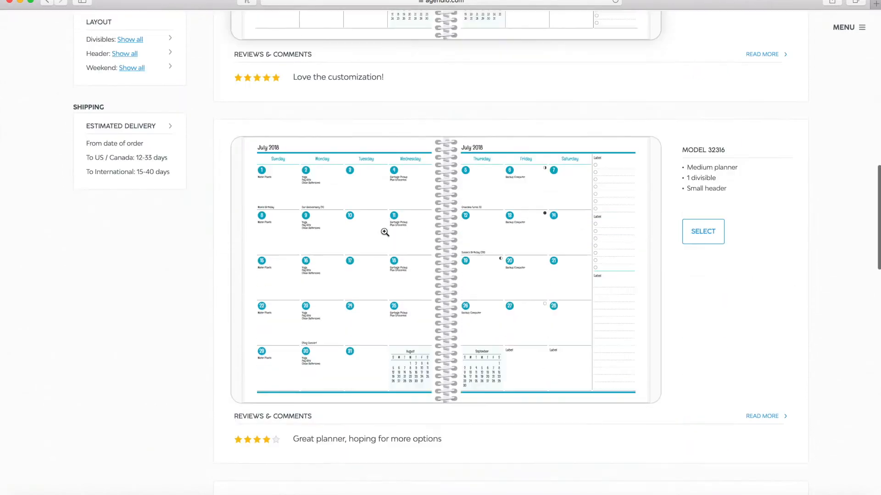
pyautogui.scroll(8, 385, 232)
pyautogui.scroll(4, 384, 232)
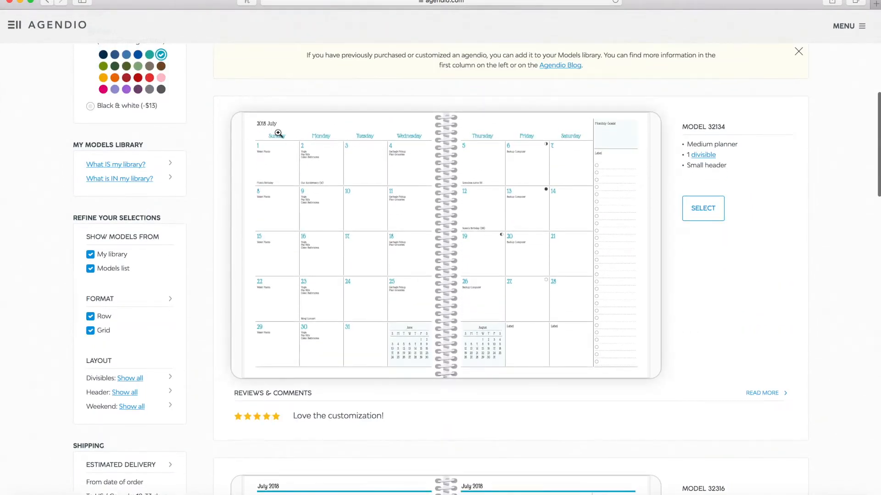
pyautogui.scroll(-15, 393, 297)
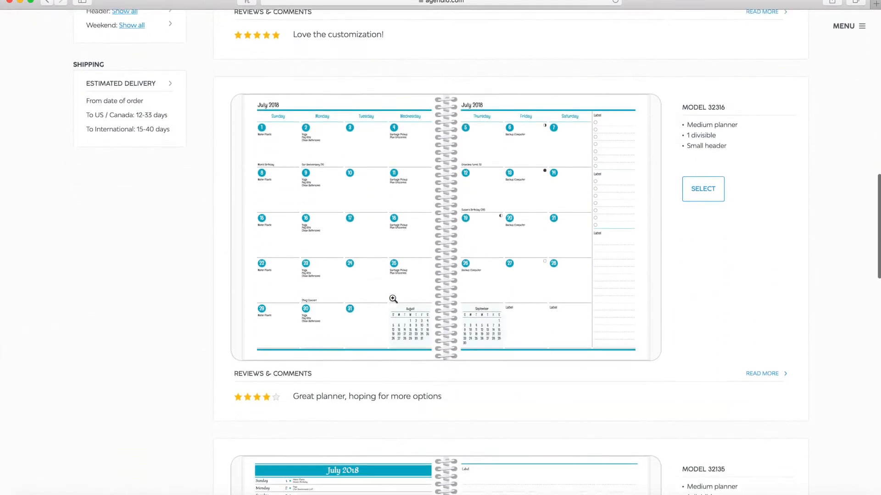
# - Compare monthly models 32134 and 32316 once more, and select model 32316 as the monthly model
pyautogui.scroll(14, 393, 299)
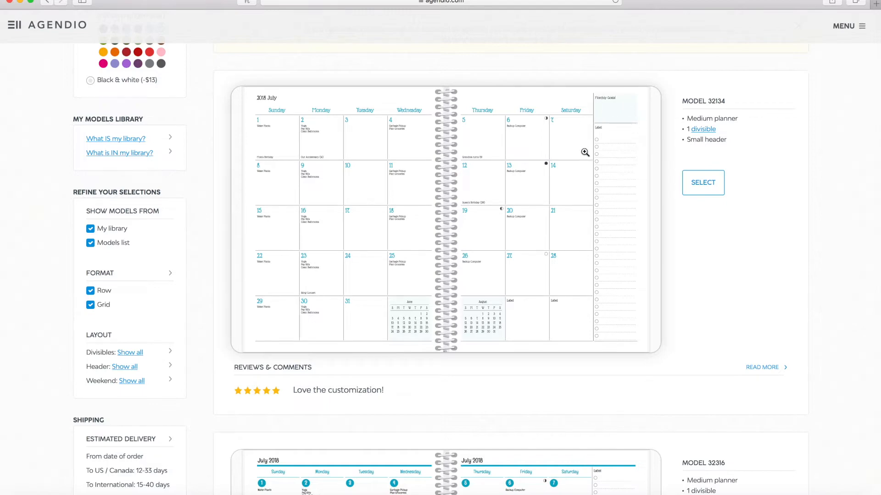
pyautogui.scroll(-8, 479, 264)
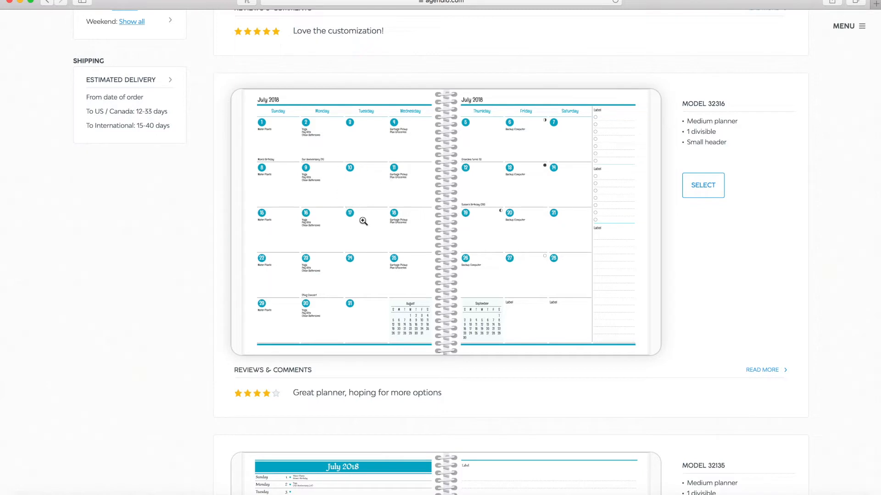
pyautogui.scroll(1, 364, 208)
pyautogui.scroll(5, 364, 208)
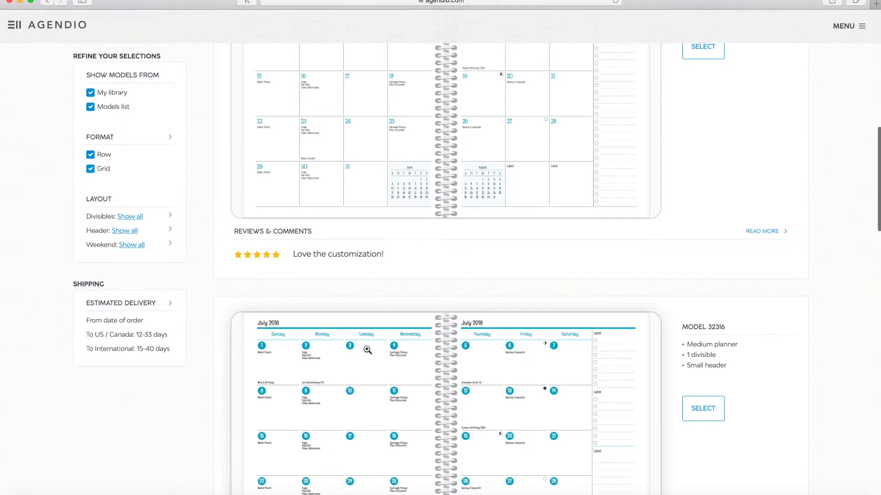
pyautogui.scroll(-5, 368, 350)
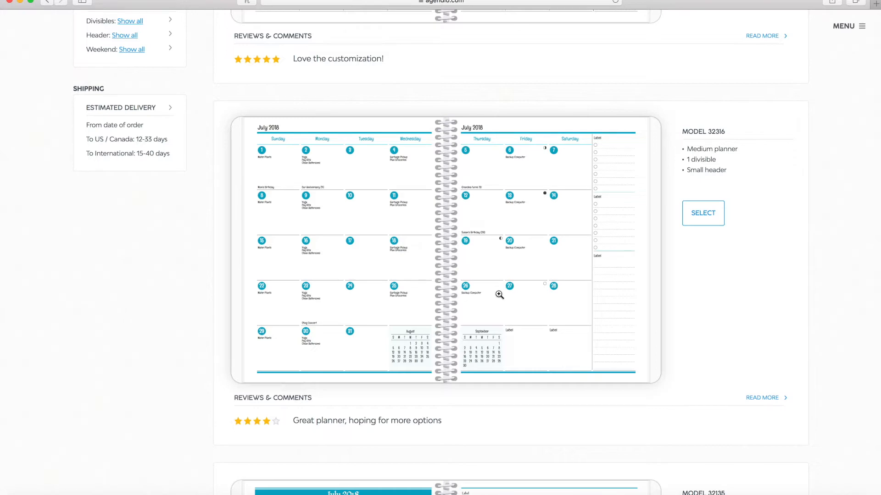
pyautogui.scroll(-9, 584, 304)
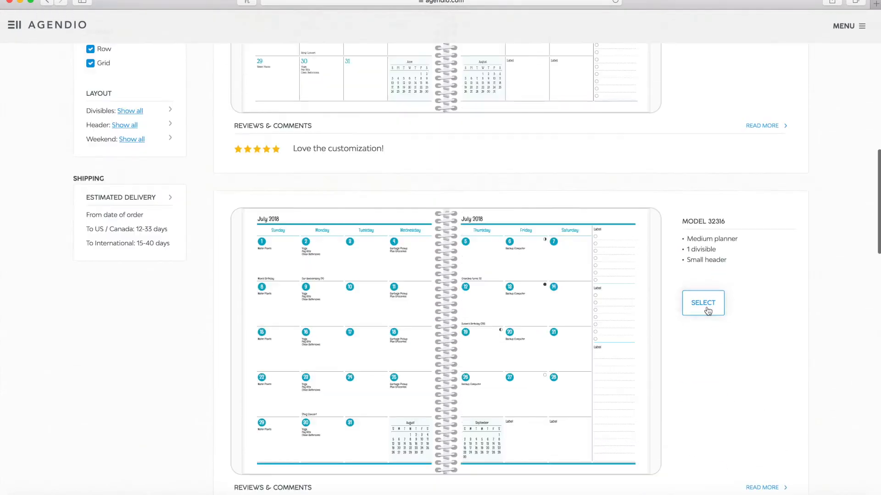
pyautogui.click(706, 305)
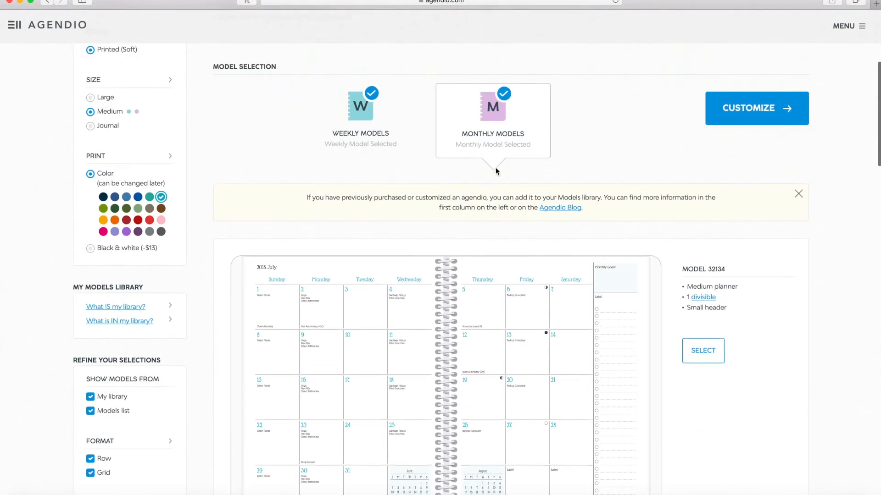
# - Start customizing the planner with the selected models, and switch off the automatic help text before closing the help note
pyautogui.click(753, 115)
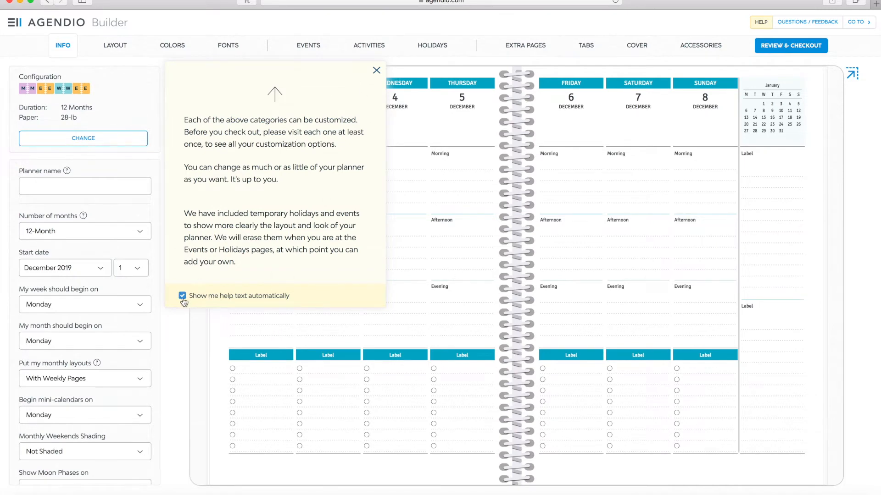
pyautogui.click(183, 297)
pyautogui.click(376, 70)
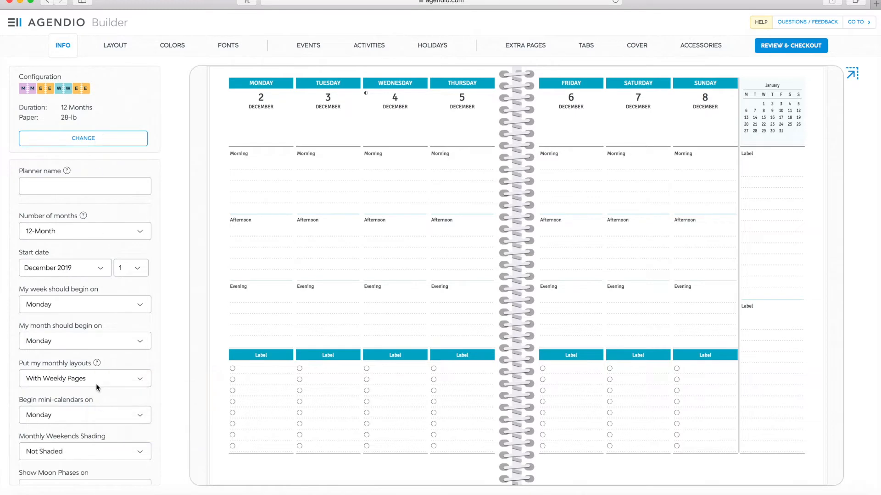
# - Name the planner Agendio PWM and set its start month to January 2020
pyautogui.scroll(-5, 113, 384)
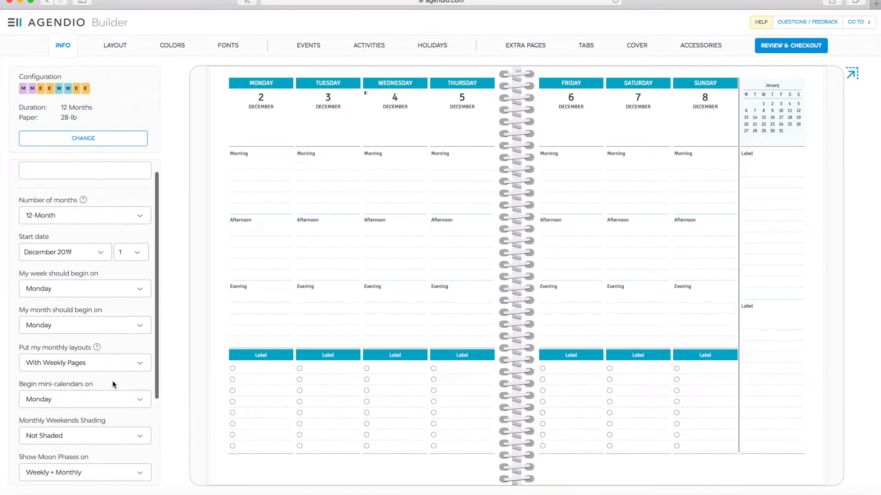
pyautogui.scroll(5, 113, 385)
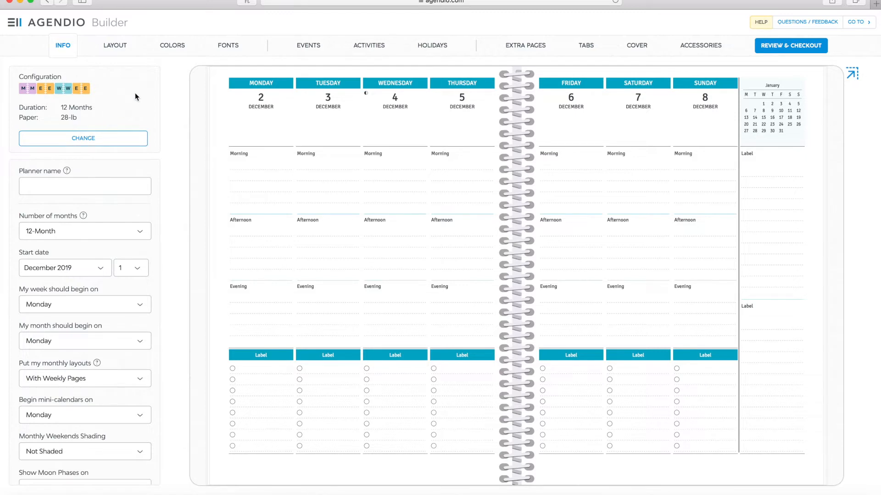
pyautogui.moveTo(118, 52)
pyautogui.moveTo(438, 49)
pyautogui.click(72, 180)
pyautogui.write('Agendio PWM')
pyautogui.click(81, 267)
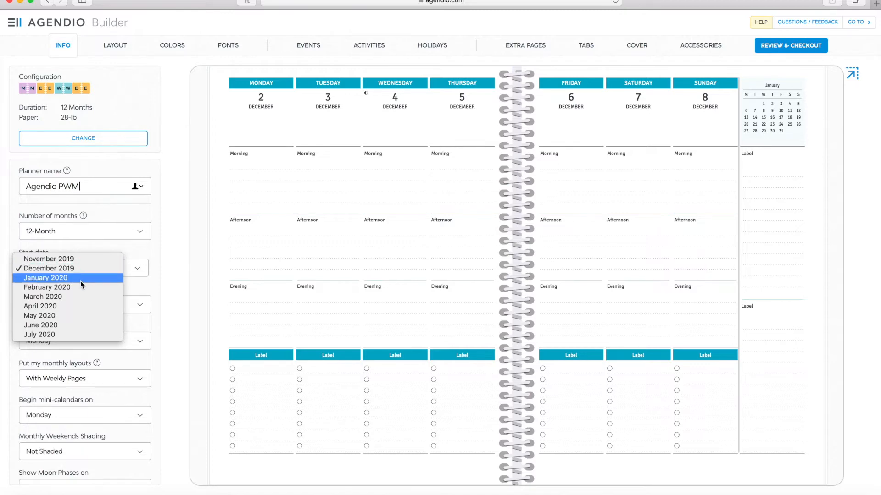
pyautogui.click(81, 281)
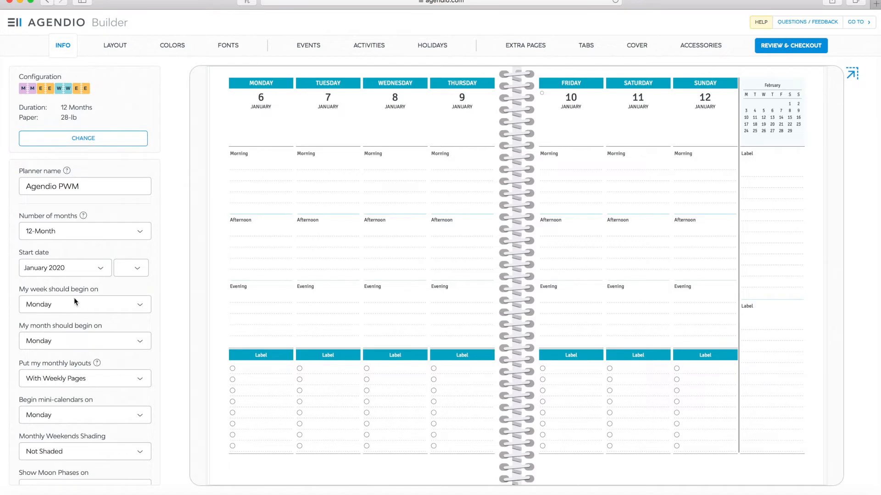
# - Choose With Weekly Pages for the placement of the monthly layouts and Not Shaded for the monthly weekends
pyautogui.scroll(-5, 91, 308)
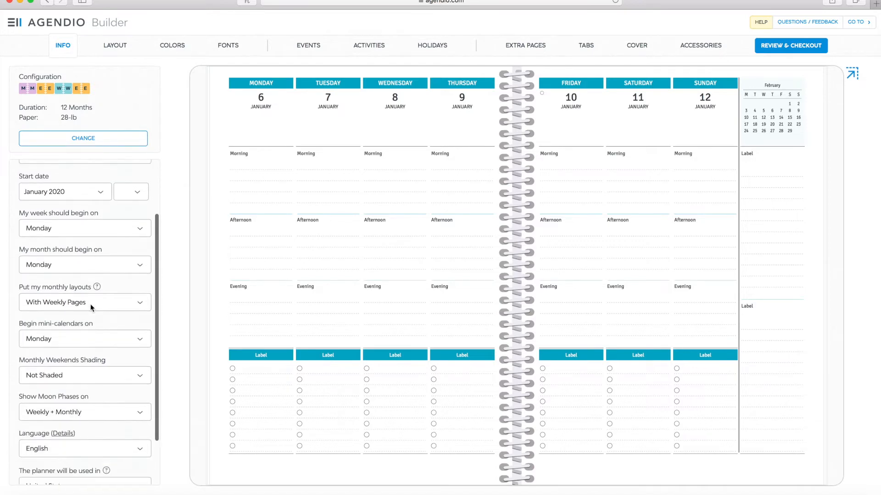
pyautogui.scroll(1, 113, 224)
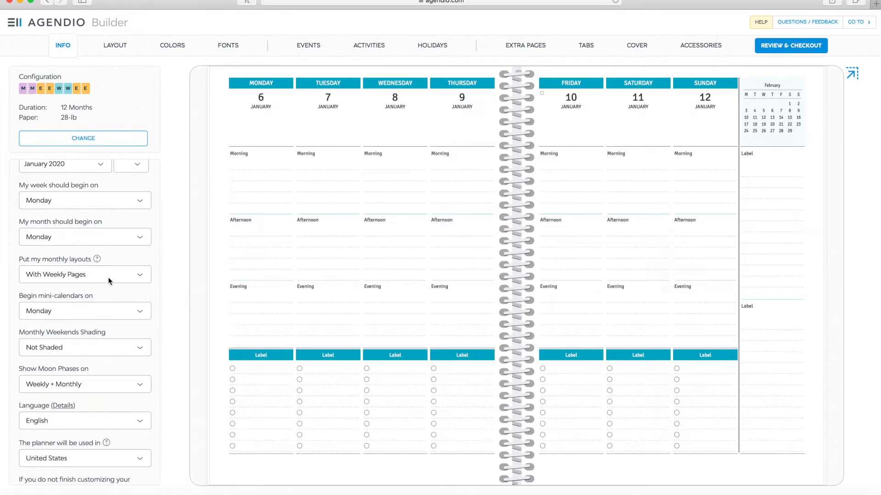
pyautogui.scroll(-2, 98, 280)
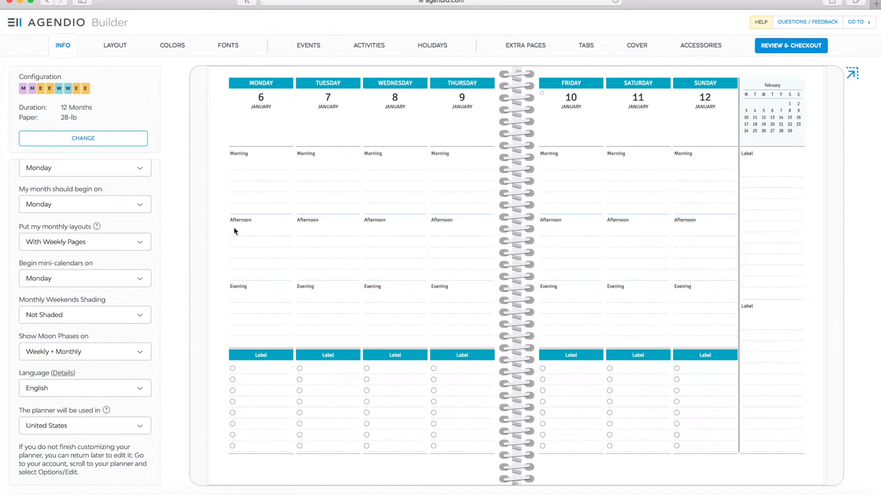
pyautogui.click(96, 245)
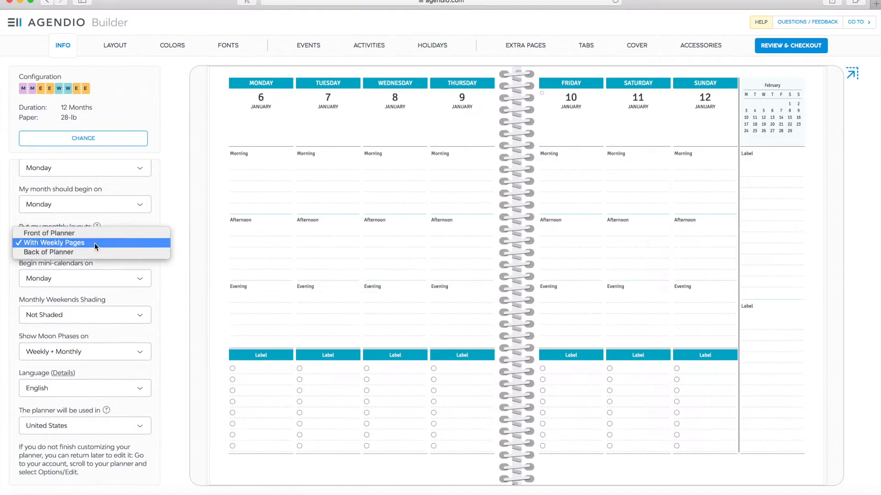
pyautogui.click(95, 243)
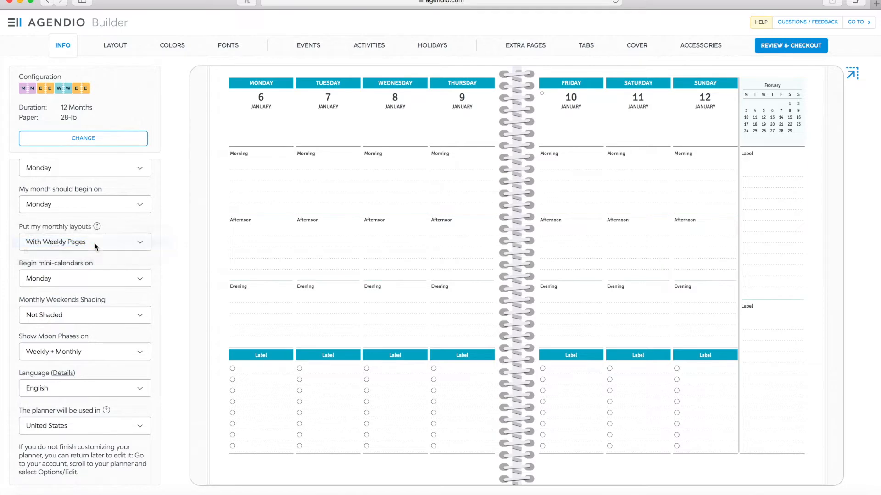
pyautogui.click(95, 318)
pyautogui.click(95, 316)
# - Choose Weekly + Monthly for the moon phases and English as the planner language
pyautogui.click(97, 354)
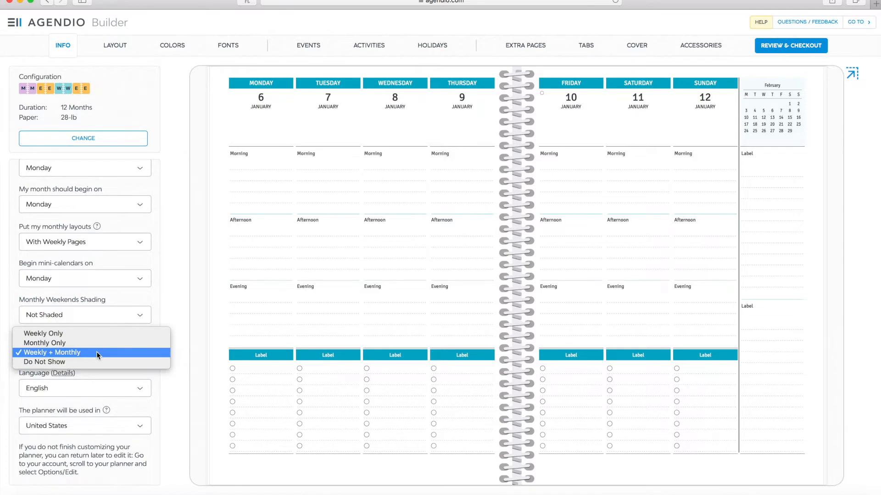
pyautogui.click(96, 352)
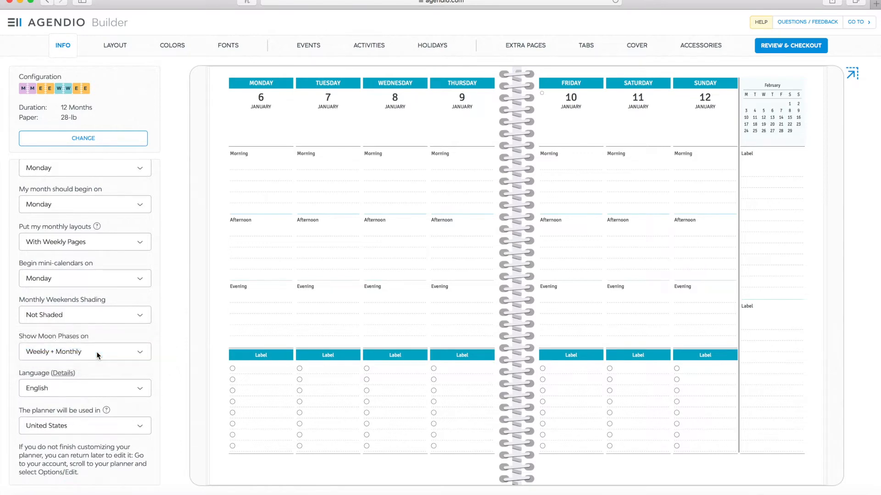
pyautogui.click(109, 391)
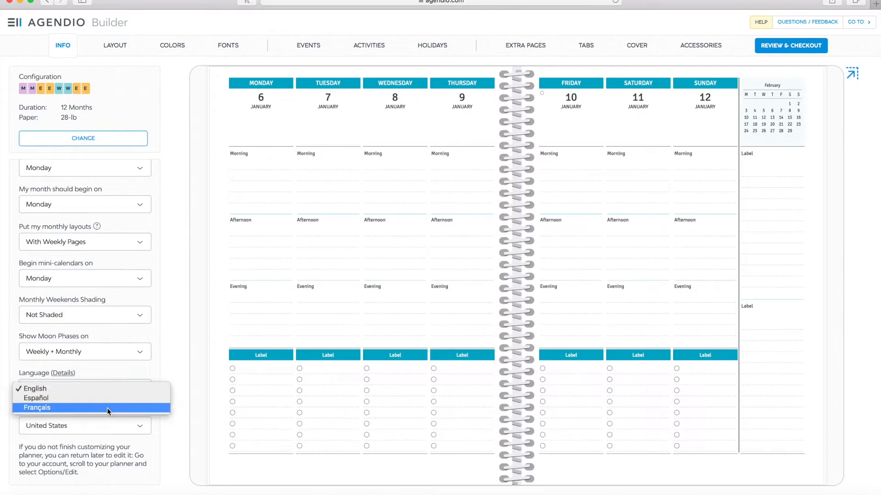
pyautogui.click(109, 386)
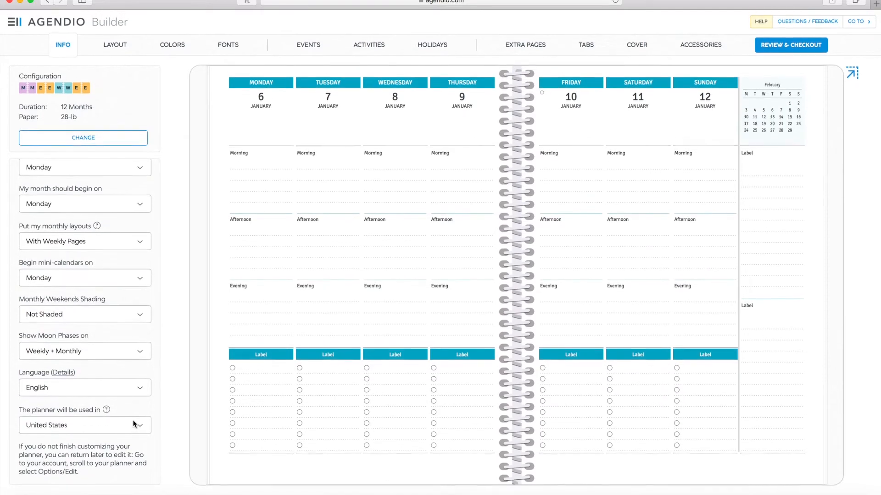
# - Look through the list of countries and choose United States as the place where the planner will be used
pyautogui.click(136, 428)
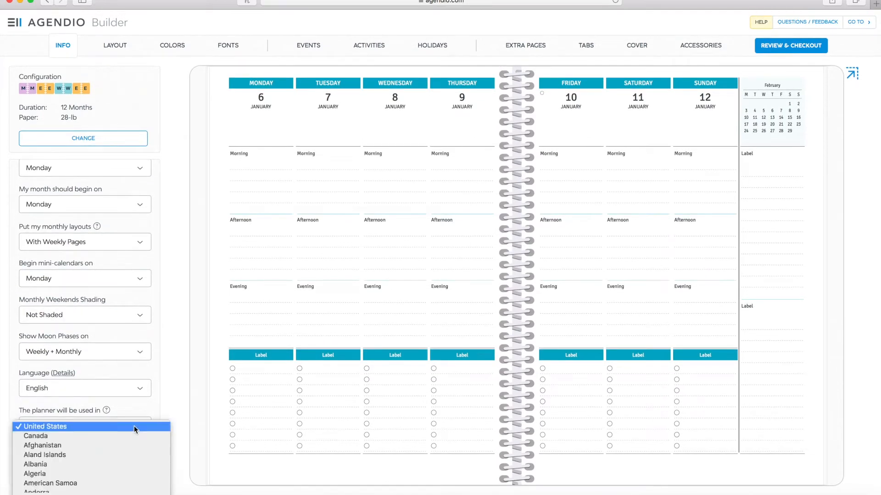
pyautogui.scroll(-20, 125, 471)
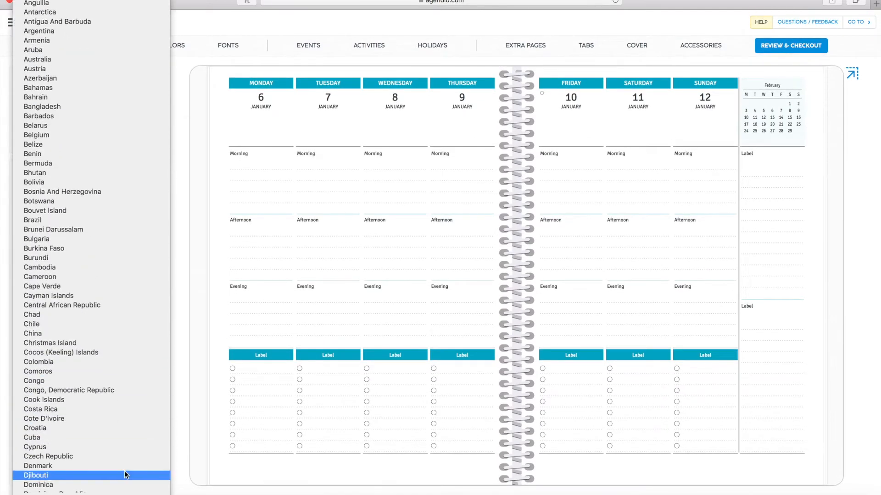
pyautogui.scroll(-20, 125, 471)
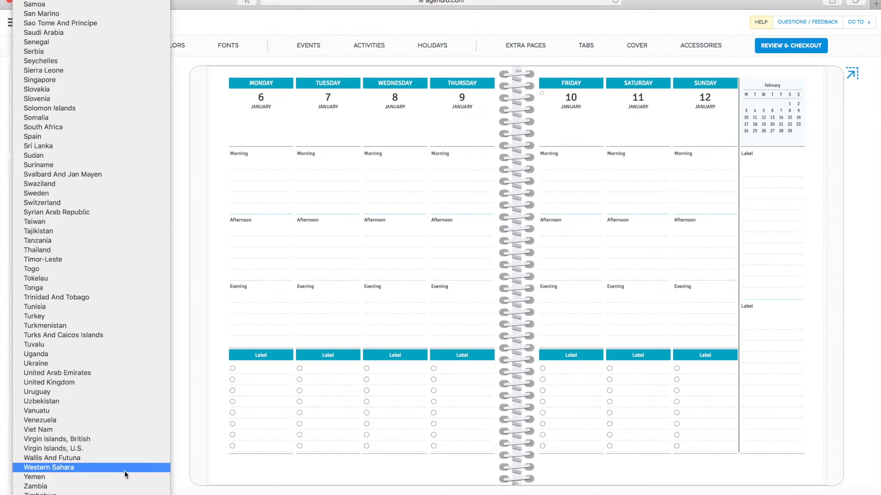
pyautogui.scroll(20, 124, 471)
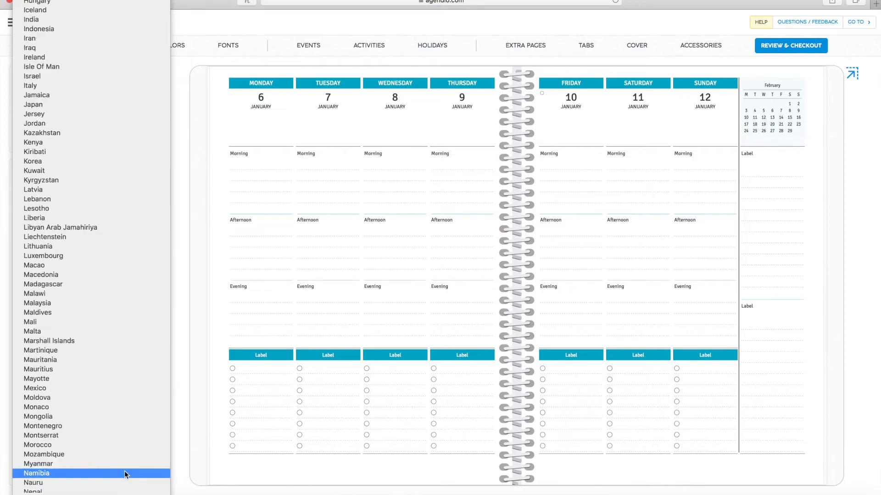
pyautogui.scroll(15, 125, 472)
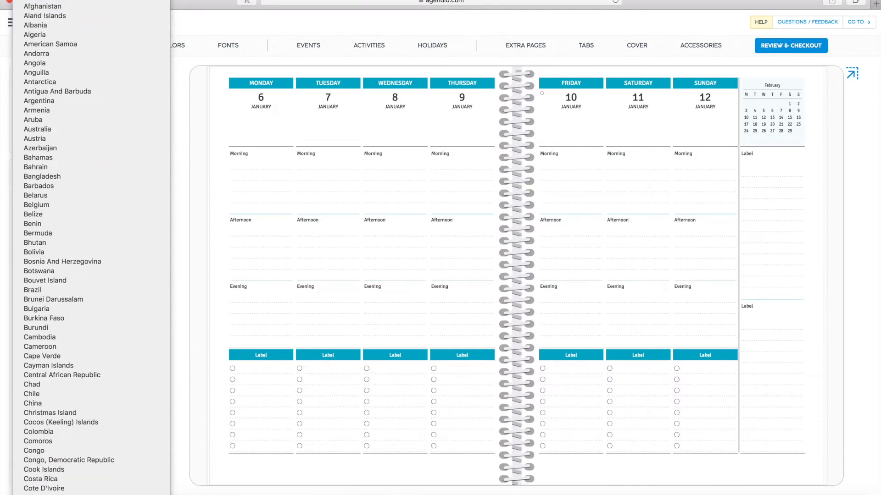
pyautogui.click(120, 1)
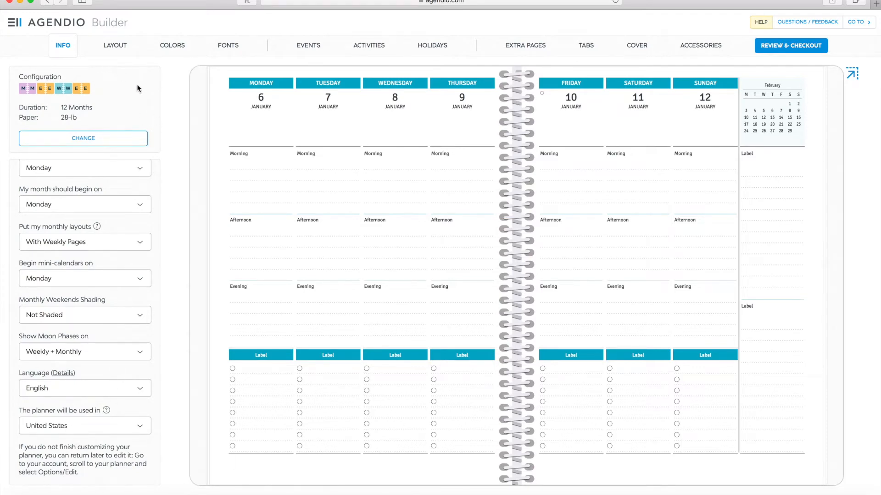
# - Try to open the monthly layout for customization
pyautogui.moveTo(116, 51)
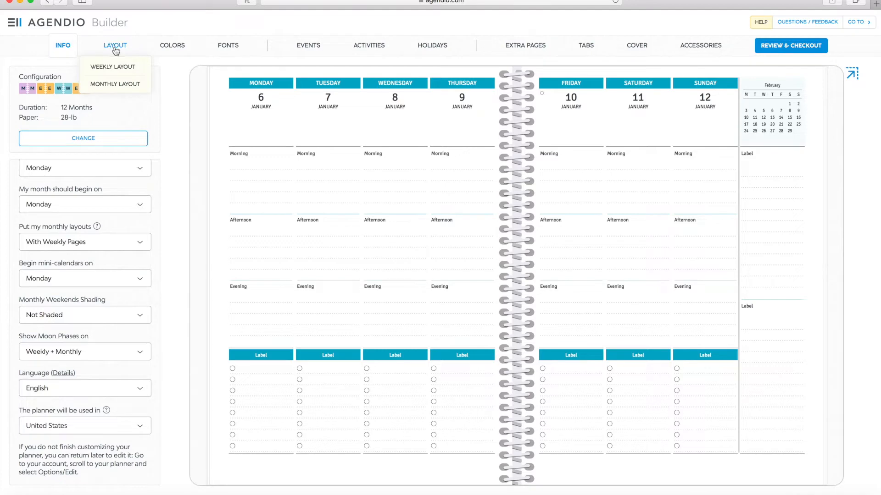
pyautogui.click(112, 86)
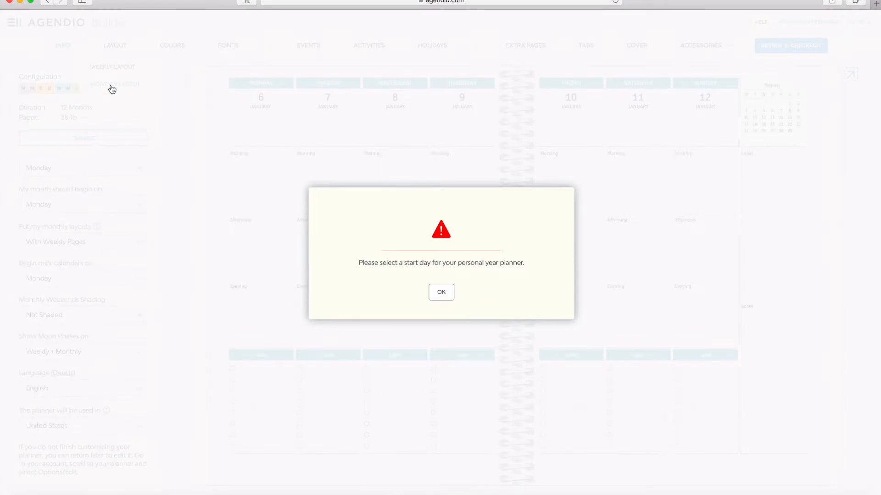
pyautogui.click(442, 293)
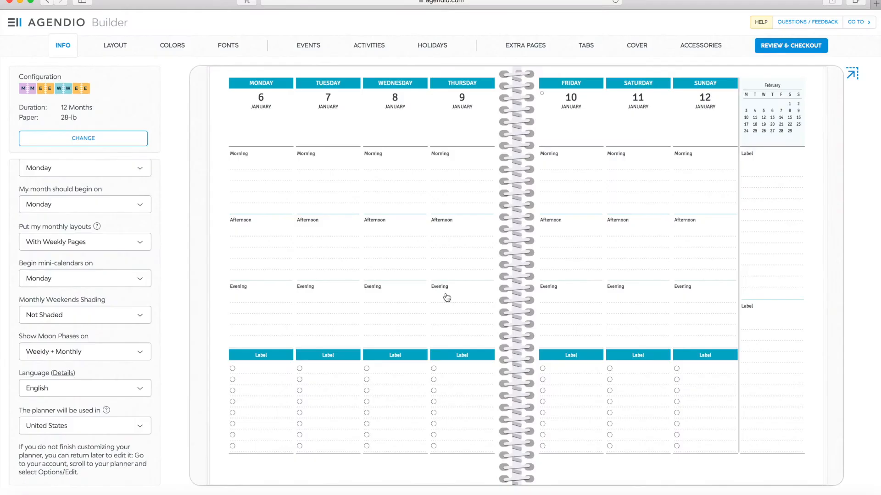
# - Set the start day of the planner to 1 and open the monthly layout for customization
pyautogui.scroll(5, 118, 284)
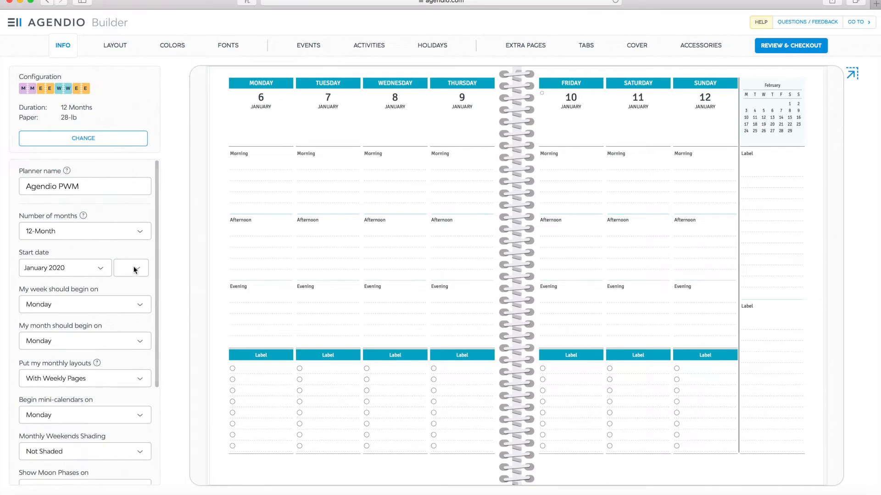
pyautogui.click(136, 269)
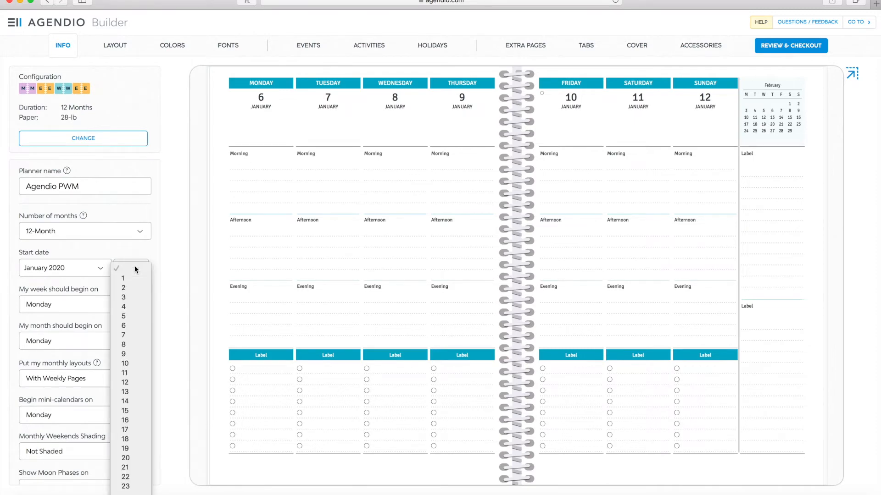
pyautogui.click(131, 279)
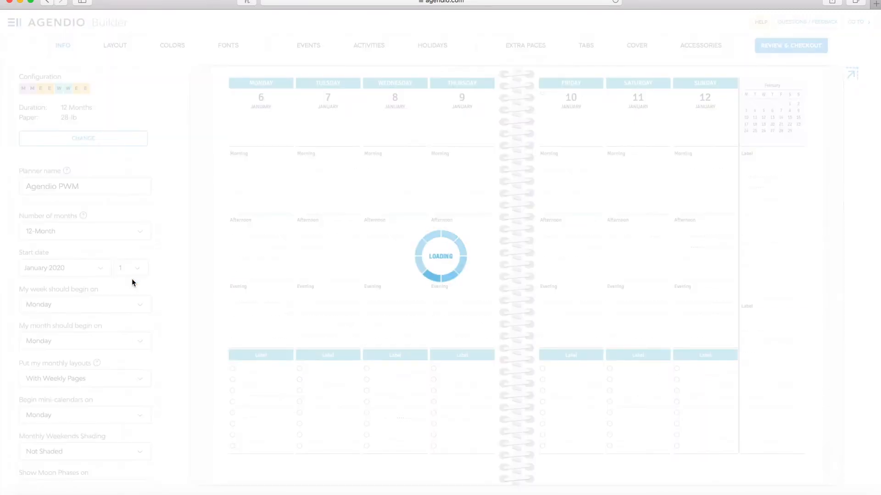
pyautogui.moveTo(117, 47)
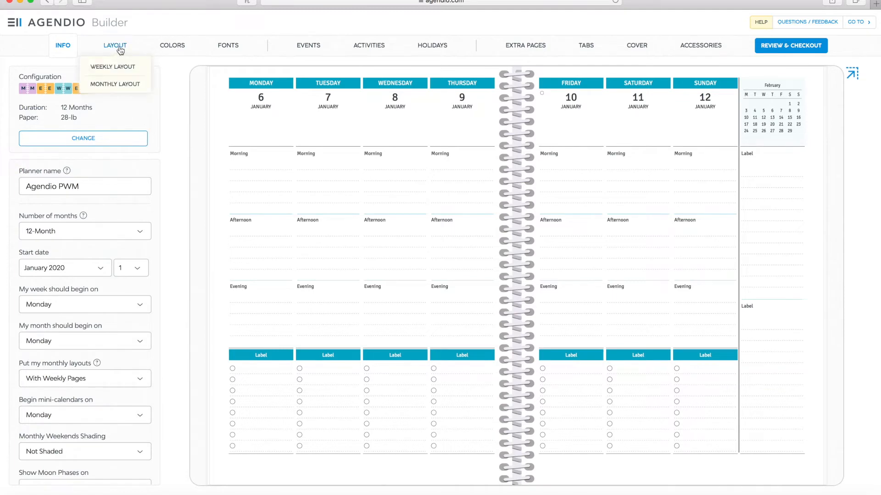
pyautogui.click(121, 86)
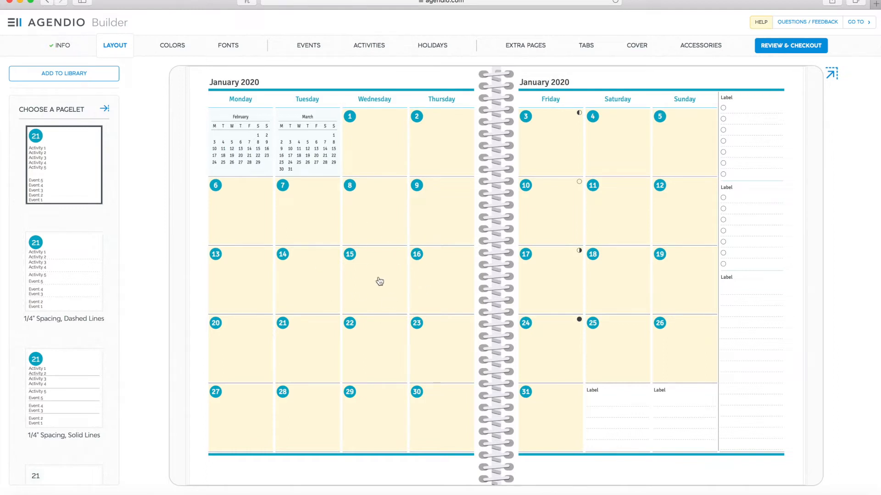
# - Examine the pagelet options available for the March mini calendar and for the upper checklist in the monthly sidebar
pyautogui.click(315, 167)
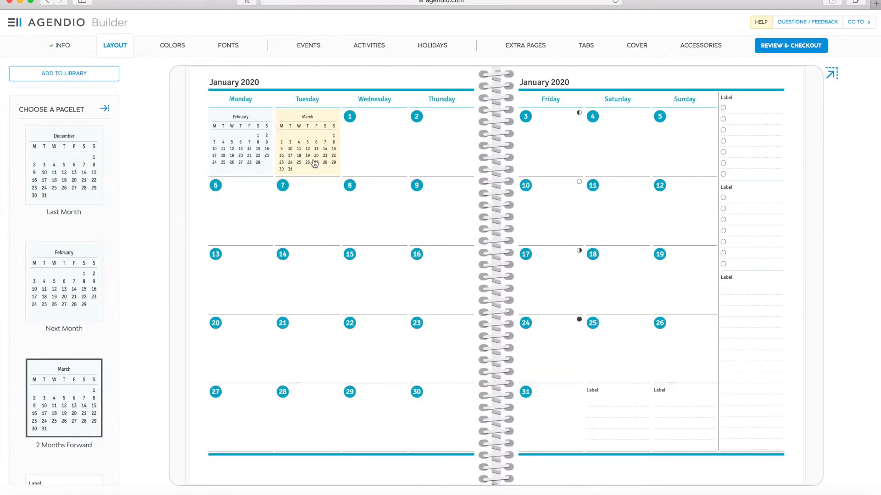
pyautogui.click(763, 150)
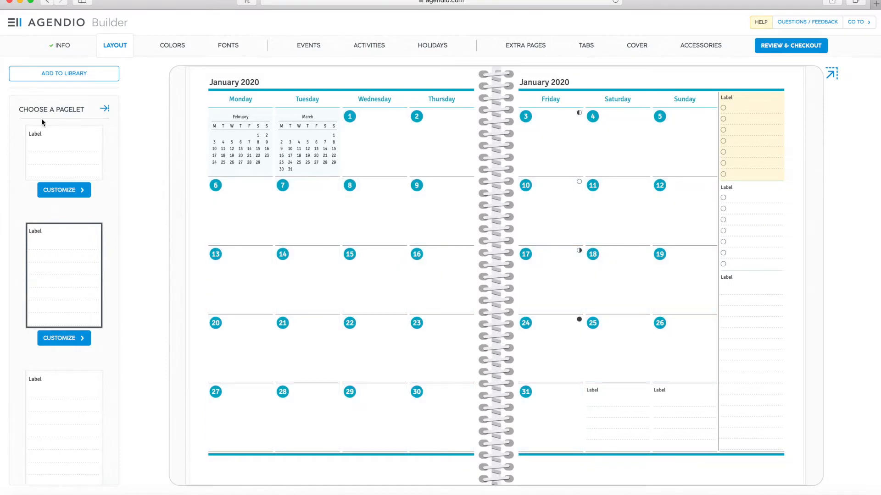
pyautogui.scroll(-10, 62, 324)
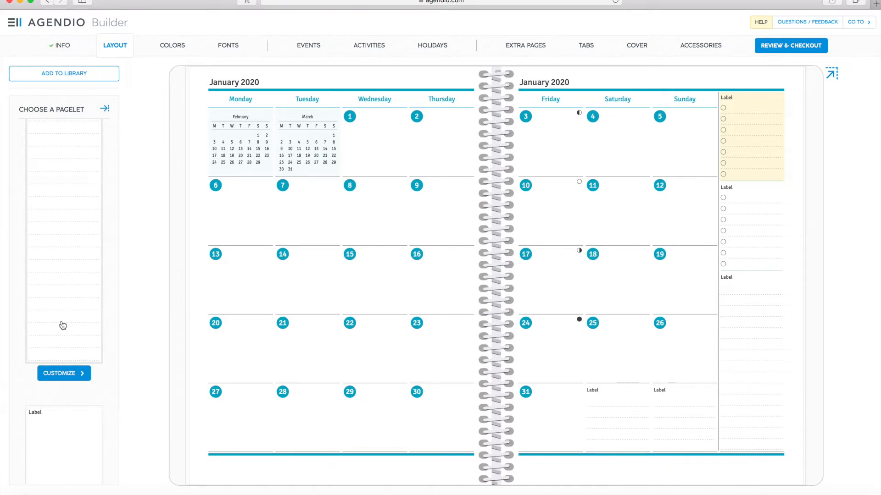
pyautogui.scroll(-5, 62, 325)
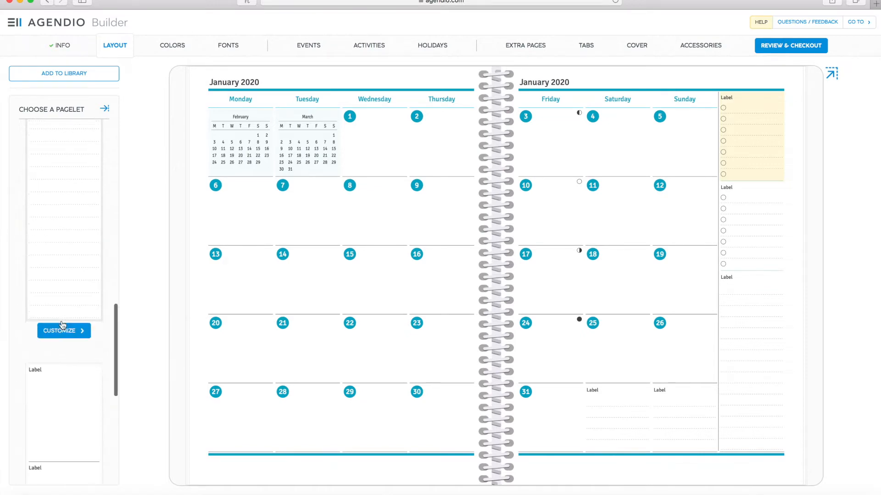
pyautogui.scroll(-15, 63, 325)
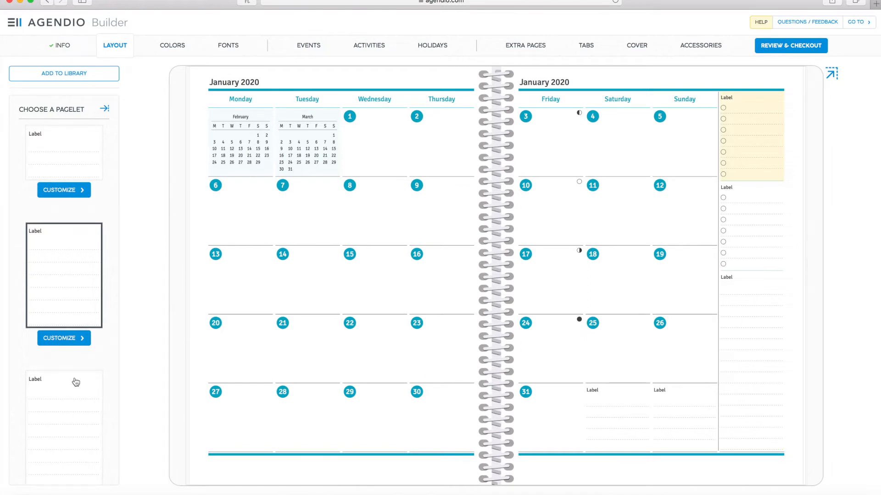
pyautogui.scroll(-10, 68, 440)
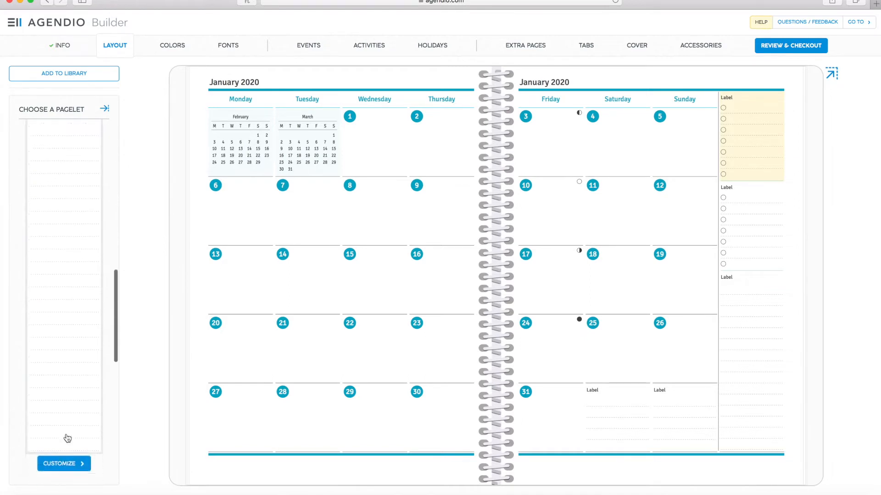
pyautogui.scroll(-3, 67, 439)
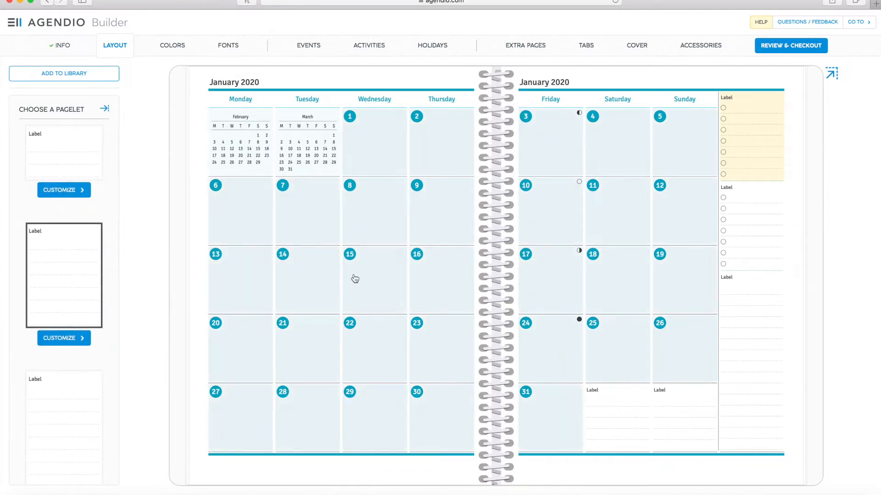
# - Switch the monthly page title to the teal style and the weekday headings to full day names in black
pyautogui.click(238, 85)
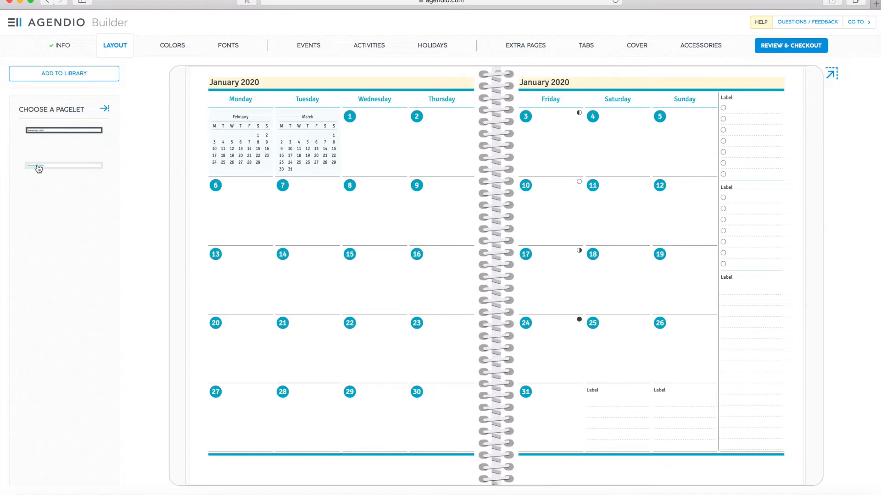
pyautogui.click(38, 167)
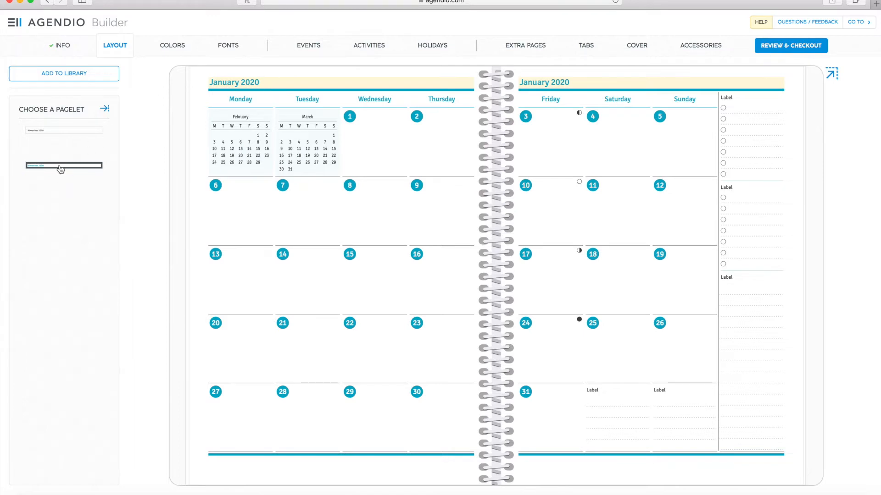
pyautogui.click(40, 134)
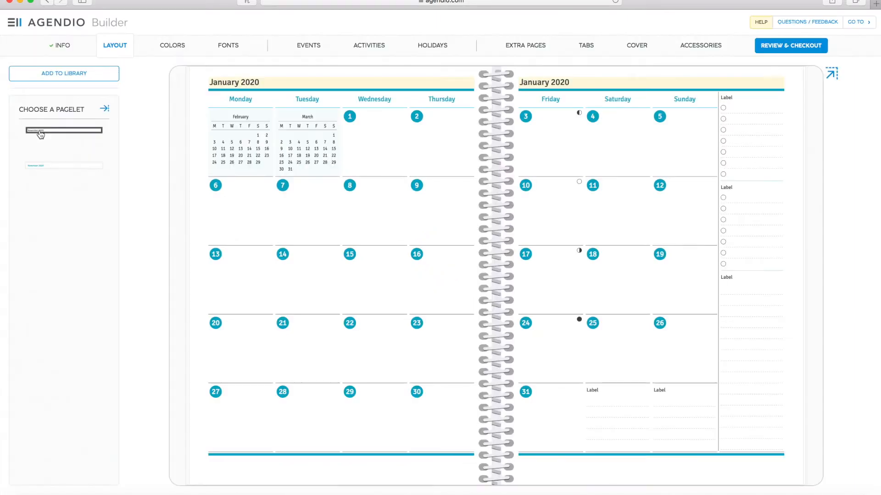
pyautogui.click(41, 166)
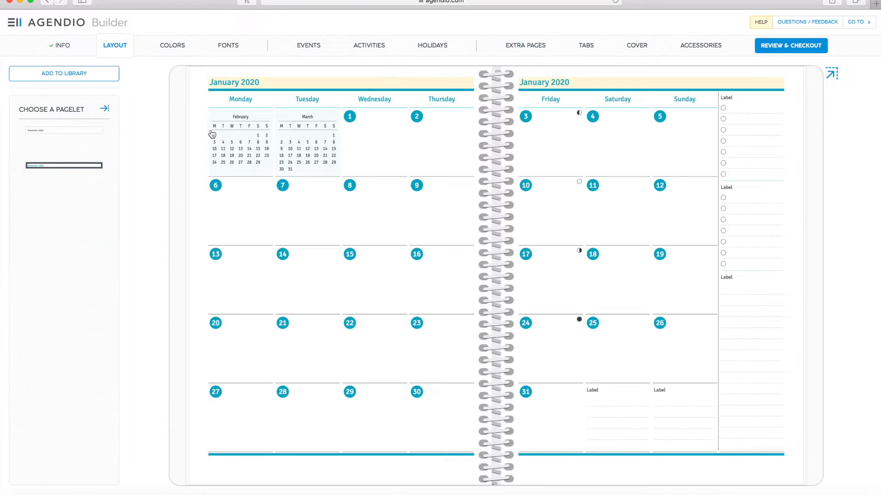
pyautogui.click(251, 103)
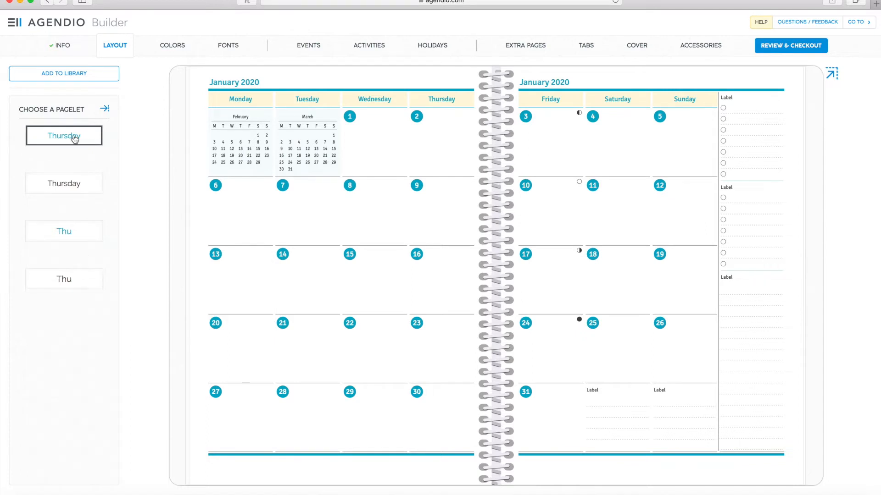
pyautogui.click(66, 192)
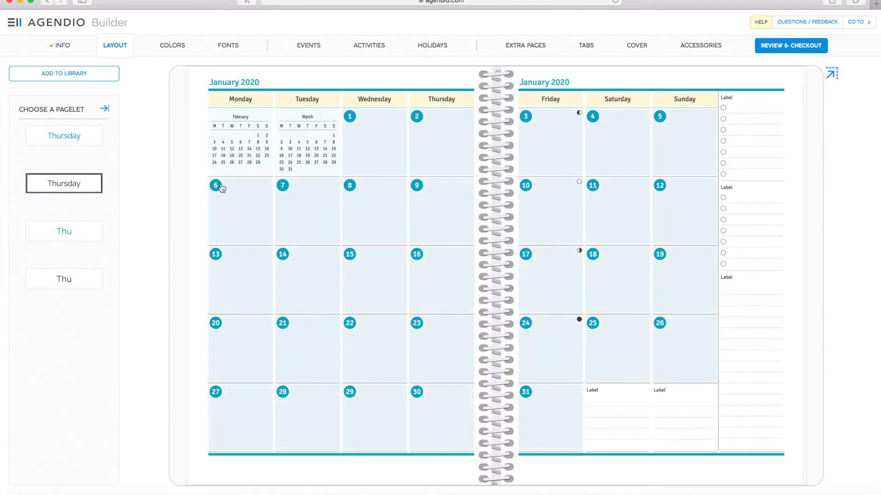
# - Set the mini calendar under Monday to Last Month and the one under Tuesday to Next Month
pyautogui.click(241, 152)
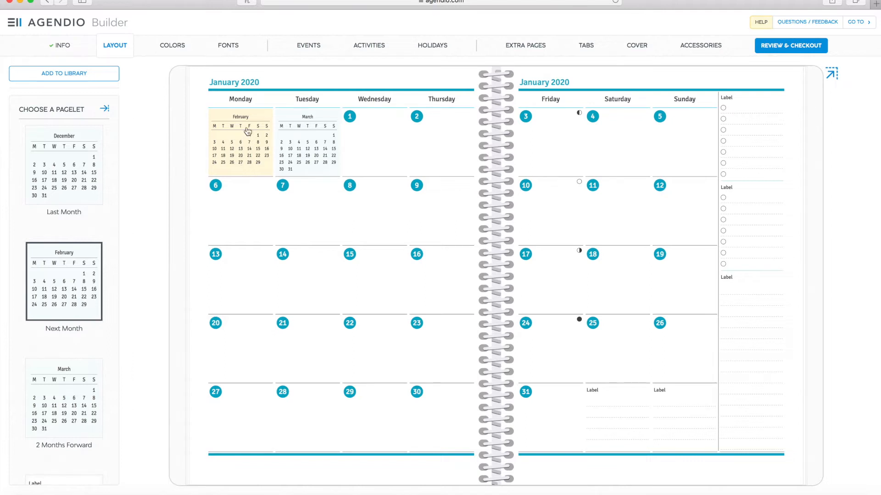
pyautogui.click(71, 174)
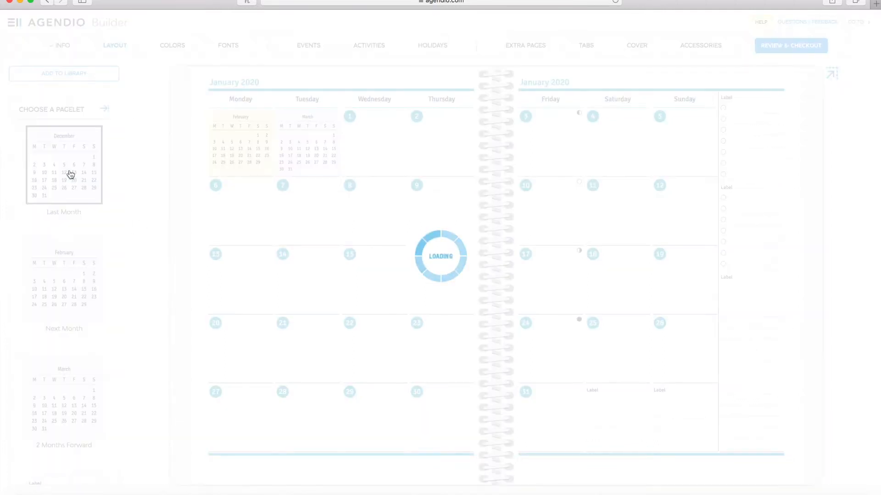
pyautogui.click(303, 151)
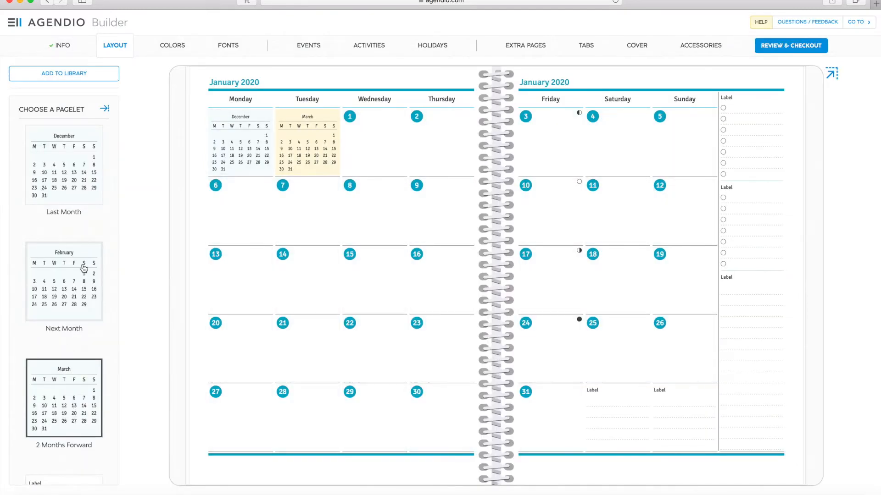
pyautogui.click(84, 269)
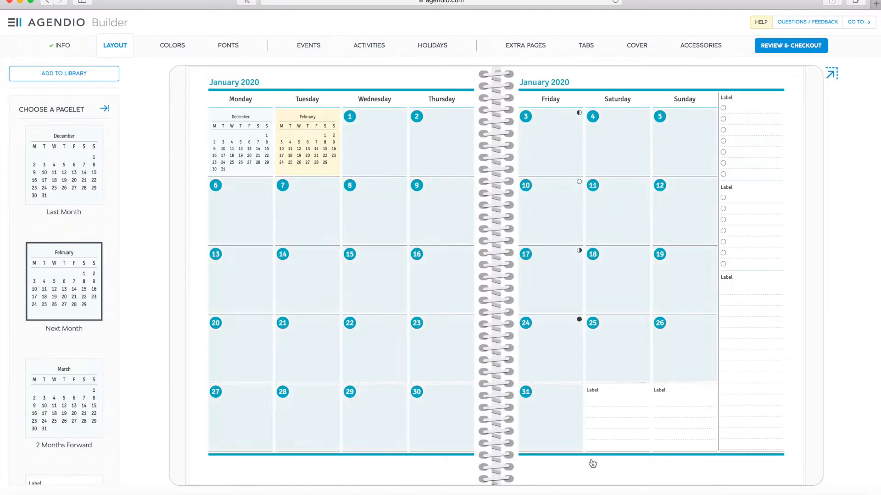
# - Open the label box below Saturday the 25th for customization, try a vertical line, square checkboxes and a shaded background, and choose circle checkboxes
pyautogui.click(612, 425)
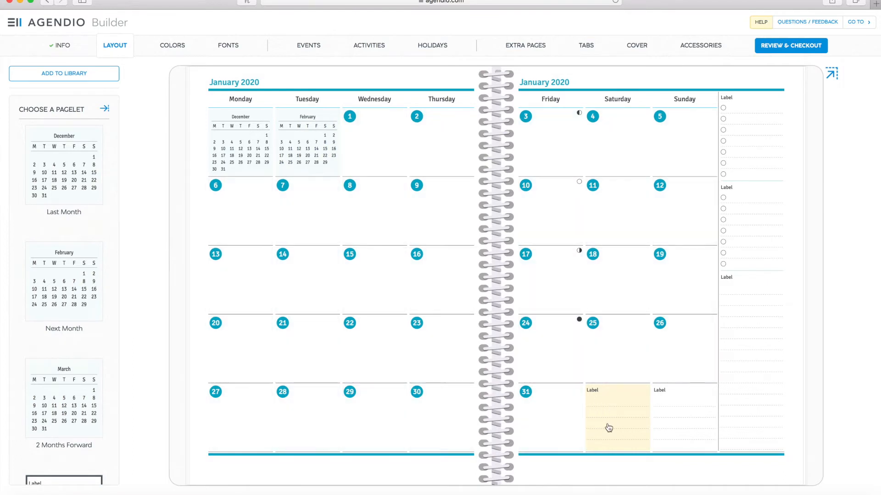
pyautogui.scroll(-3, 53, 415)
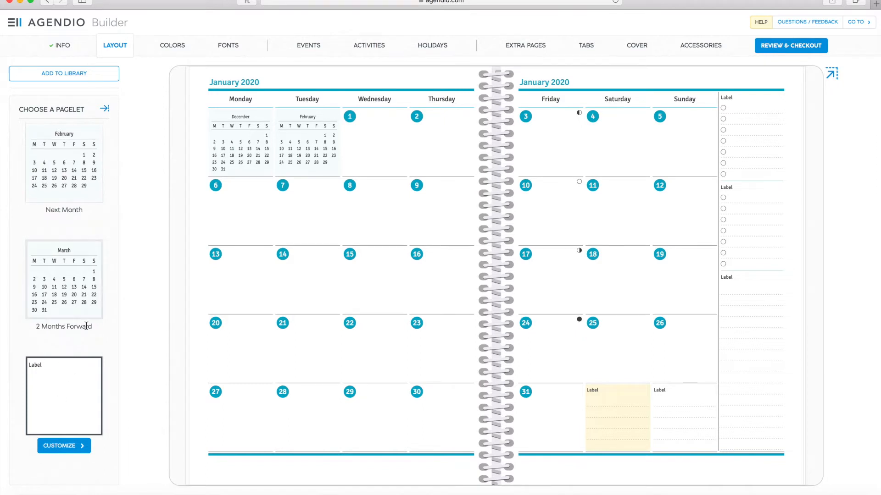
pyautogui.click(66, 450)
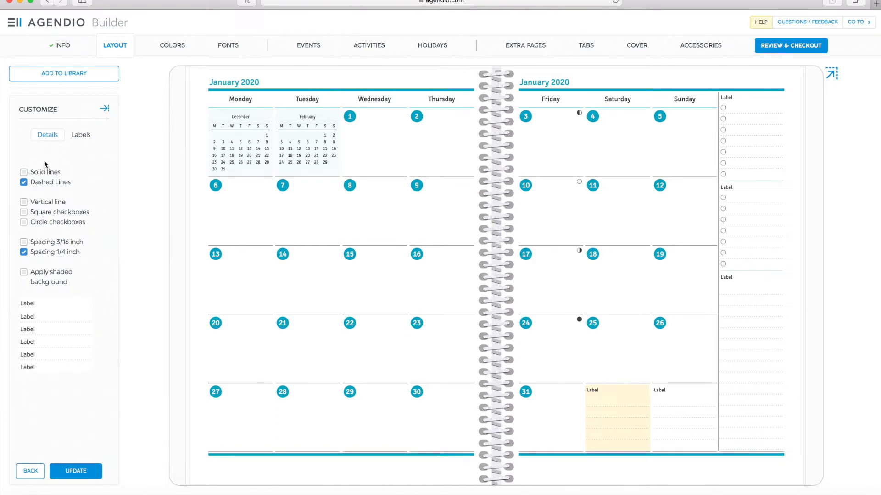
pyautogui.click(23, 172)
pyautogui.click(25, 183)
pyautogui.click(23, 203)
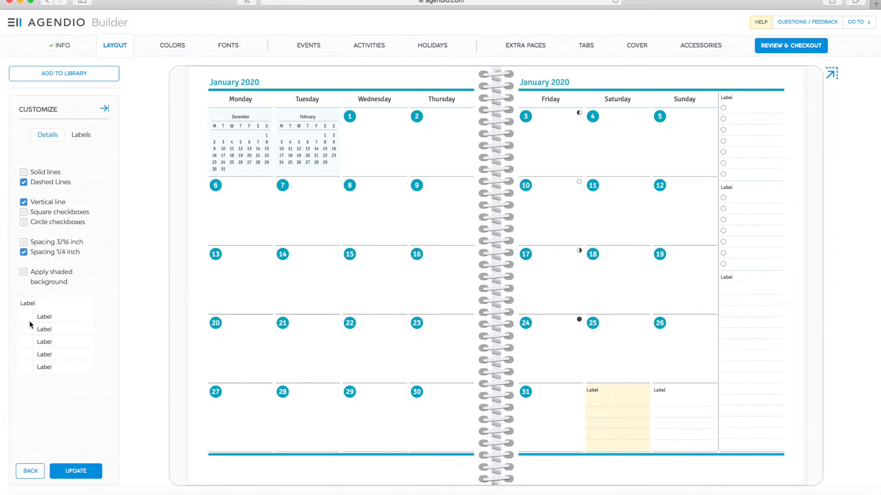
pyautogui.click(24, 212)
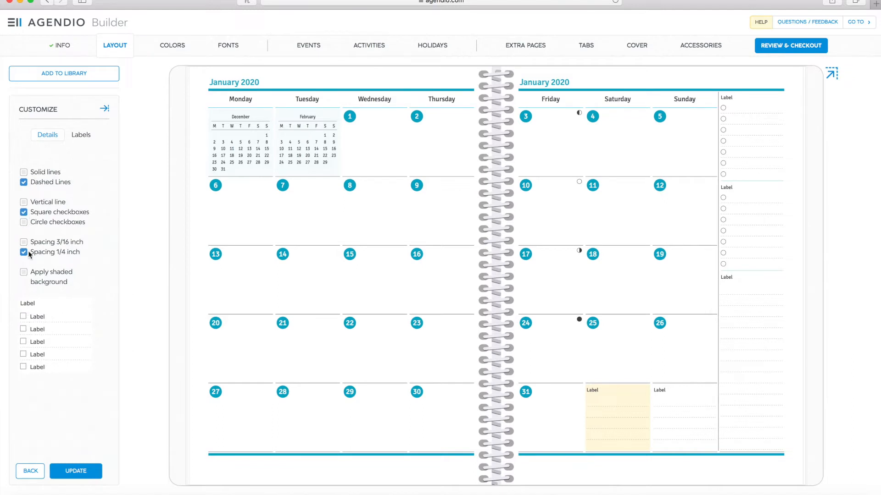
pyautogui.click(24, 222)
pyautogui.click(24, 273)
pyautogui.click(24, 274)
# - Turn off all lines in the box below Saturday the 25th, set its top label to Sticker Geek Designs, and update it
pyautogui.click(82, 134)
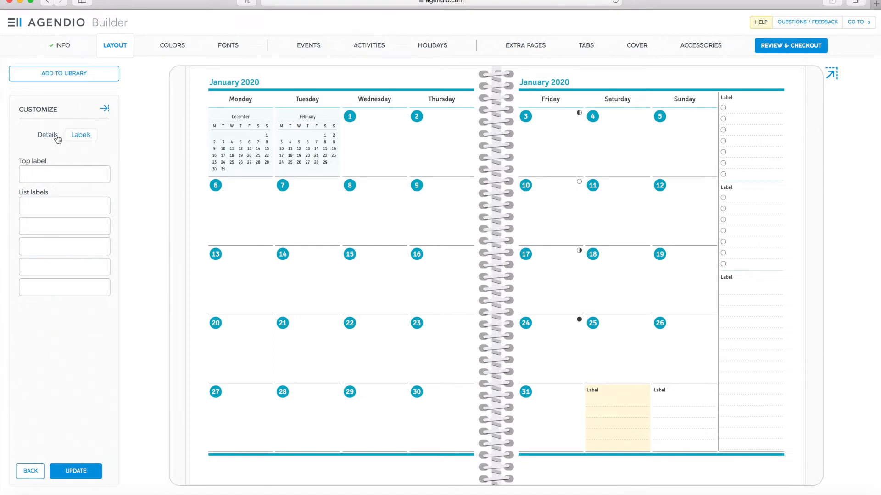
pyautogui.click(56, 135)
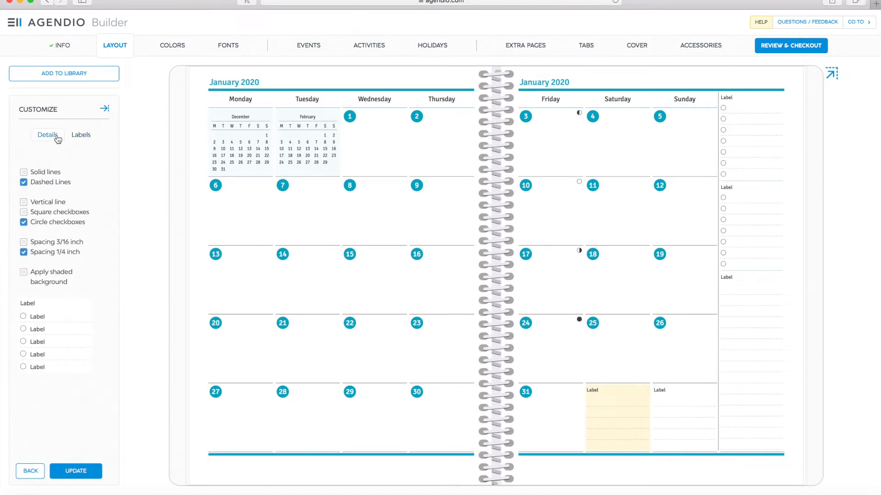
pyautogui.click(24, 173)
pyautogui.click(24, 173)
pyautogui.click(80, 139)
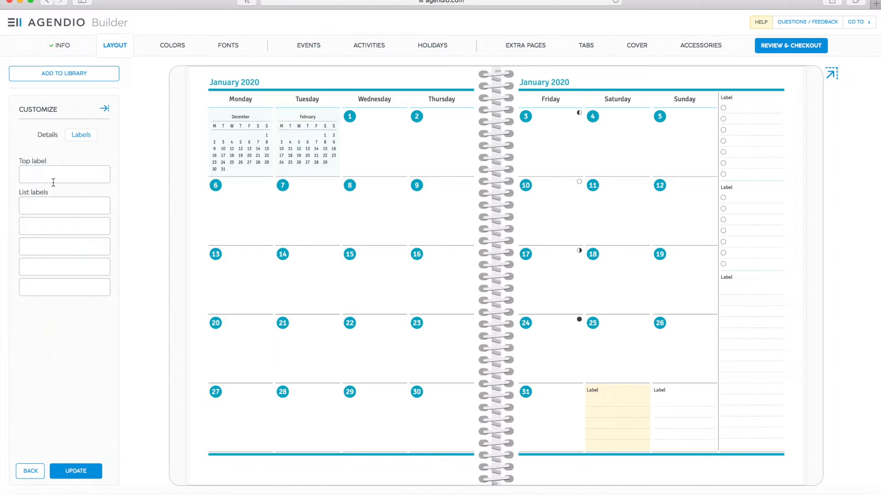
pyautogui.write('Stick')
pyautogui.write('gns')
pyautogui.click(76, 471)
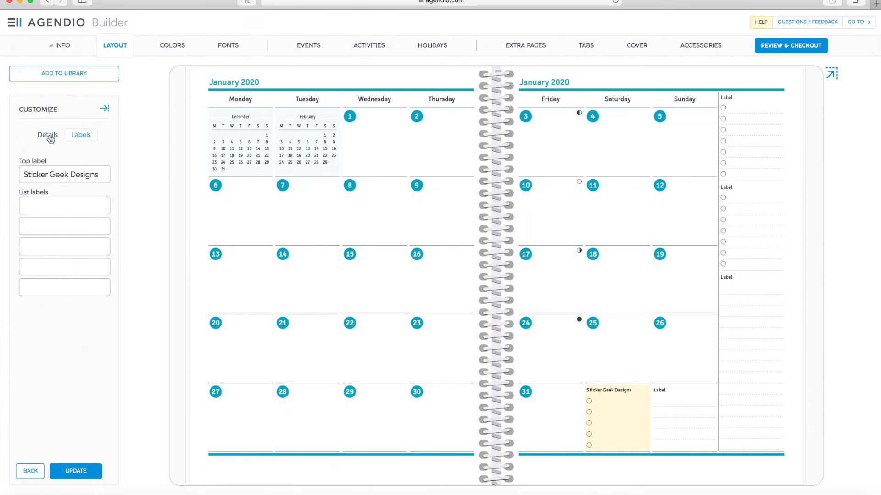
# - Remove the circle checkboxes from the Sticker Geek Designs box and update the layout
pyautogui.click(48, 136)
pyautogui.click(24, 223)
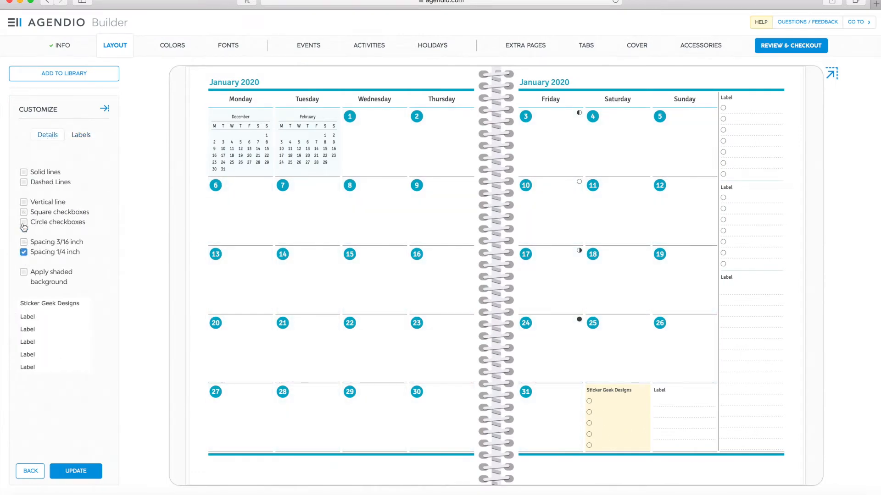
pyautogui.click(78, 472)
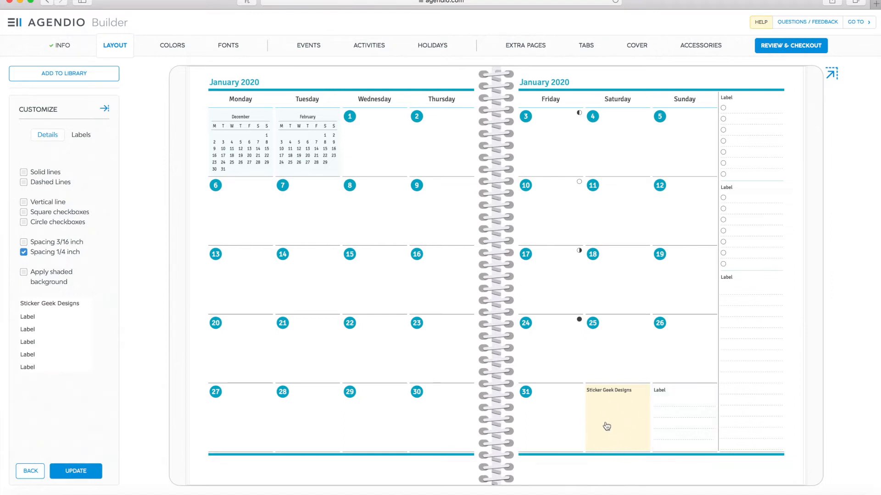
# - Customize the box below Sunday the 26th by turning off its dashed lines and setting its top label to HOME, and update it
pyautogui.click(675, 422)
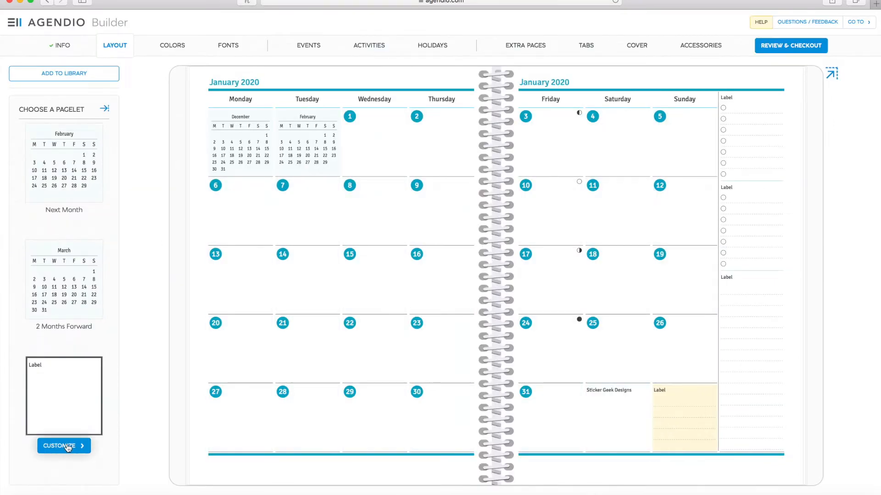
pyautogui.click(64, 446)
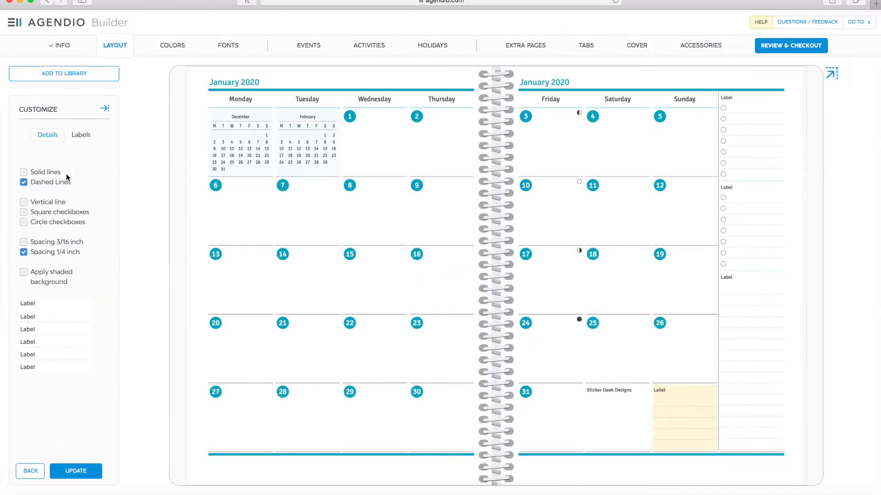
pyautogui.click(23, 182)
pyautogui.click(81, 138)
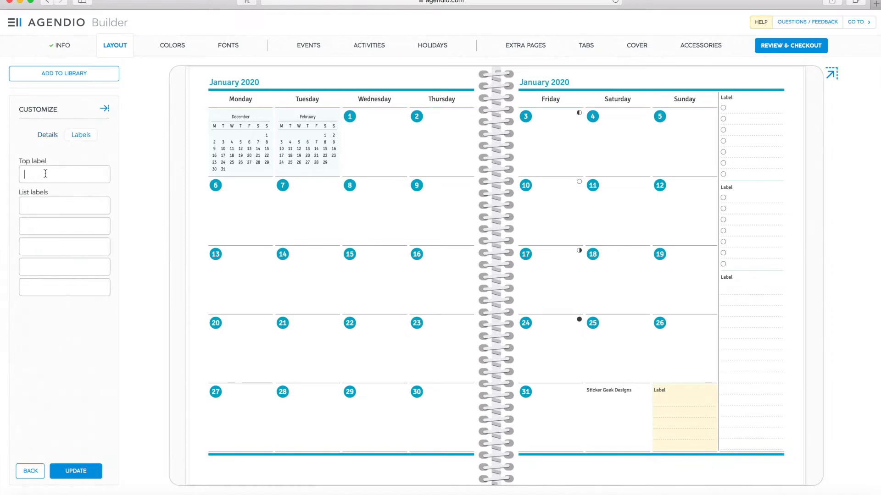
pyautogui.write('Hom')
pyautogui.press('BackSpace')
pyautogui.press('BackSpace')
pyautogui.press('BackSpace')
pyautogui.write('OME')
pyautogui.click(75, 474)
# - Set the topmost sidebar box beside Sunday to 5/16 inch spacing with the top label To Buy, and update it
pyautogui.click(750, 144)
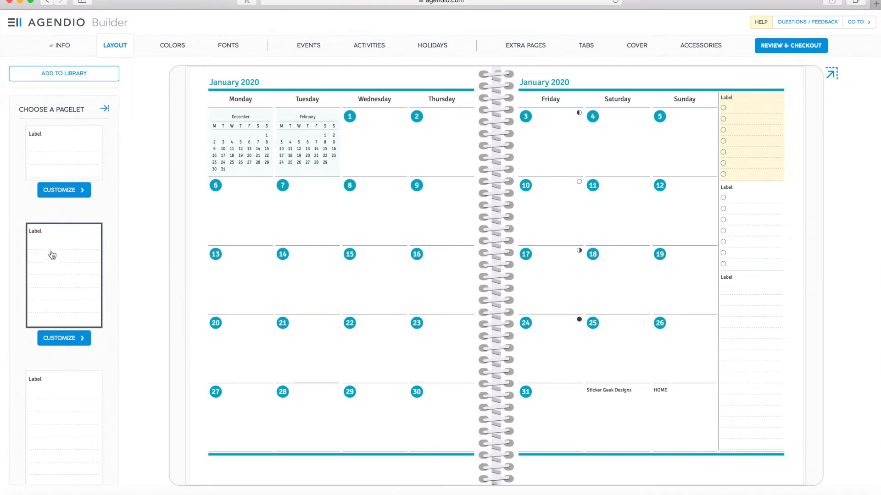
pyautogui.click(77, 343)
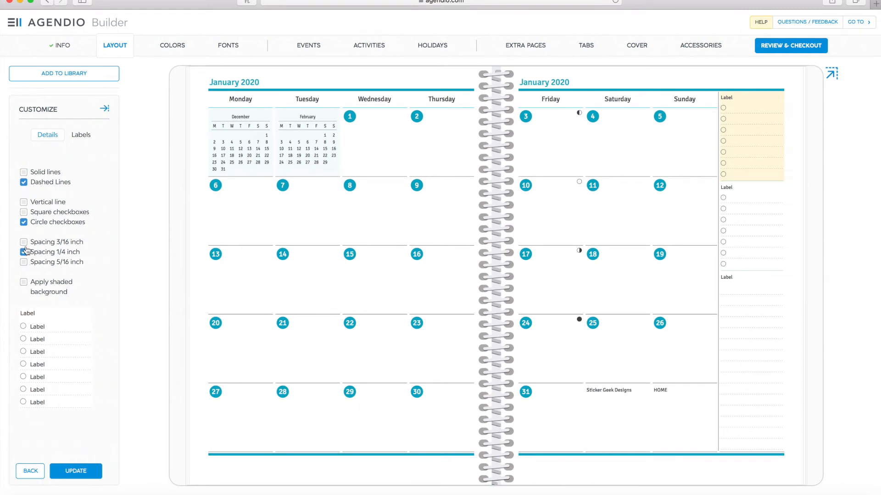
pyautogui.click(24, 263)
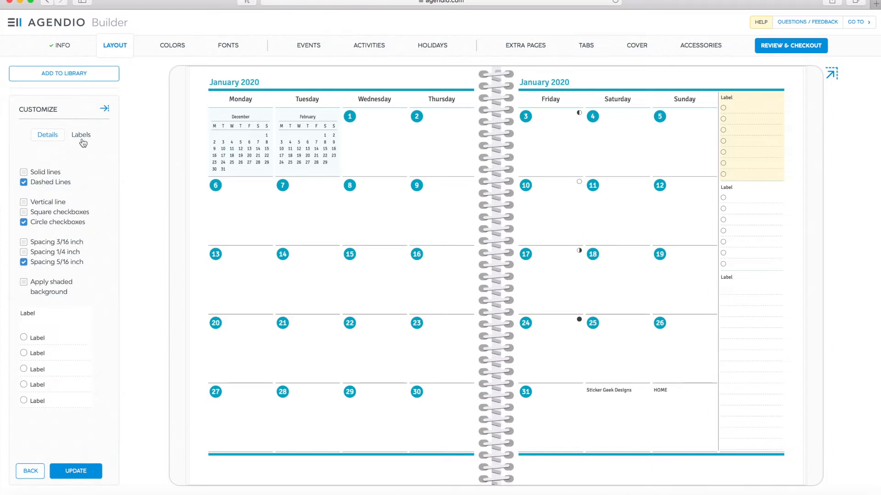
pyautogui.click(82, 141)
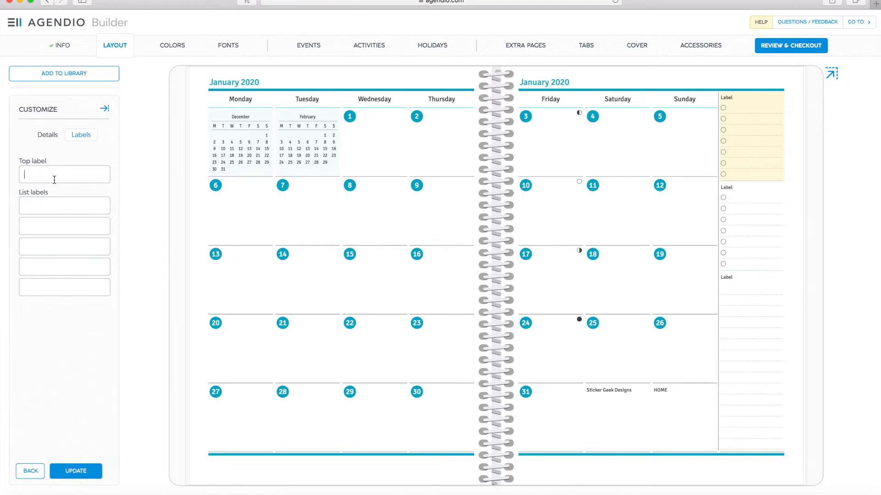
pyautogui.write('uy')
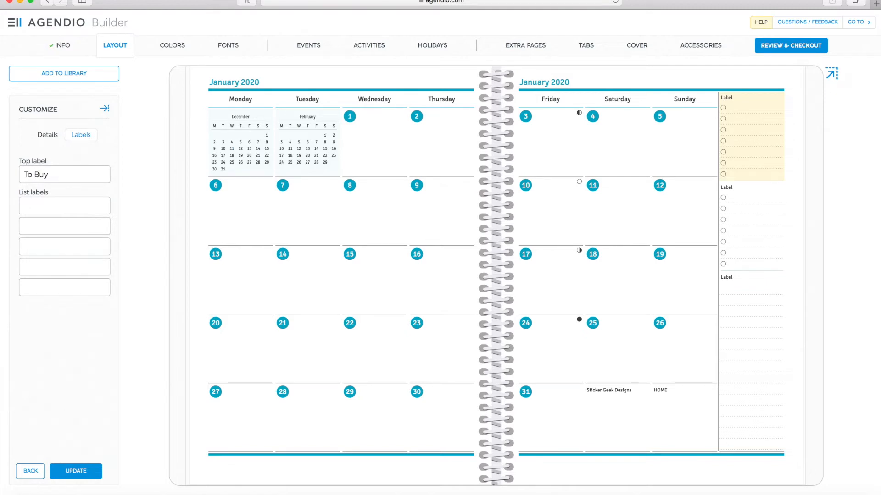
pyautogui.click(88, 474)
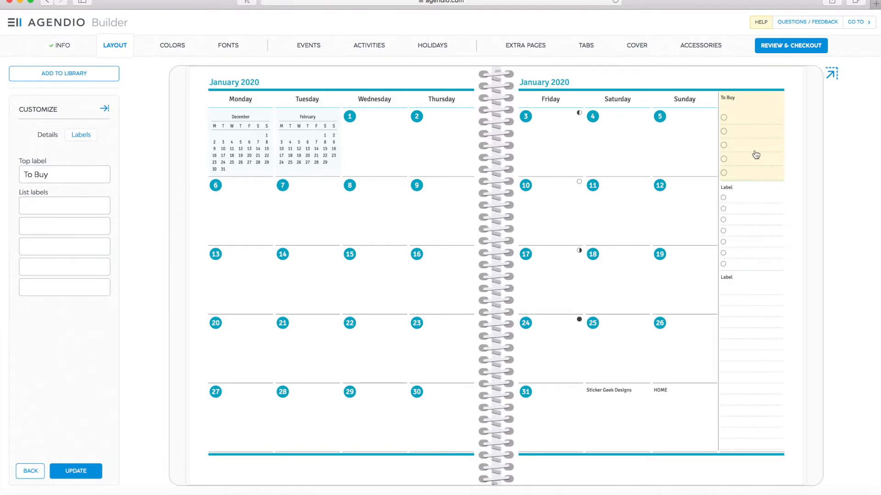
# - Replace the pagelet in the sidebar box below To Buy with the shortest label pagelet
pyautogui.click(745, 205)
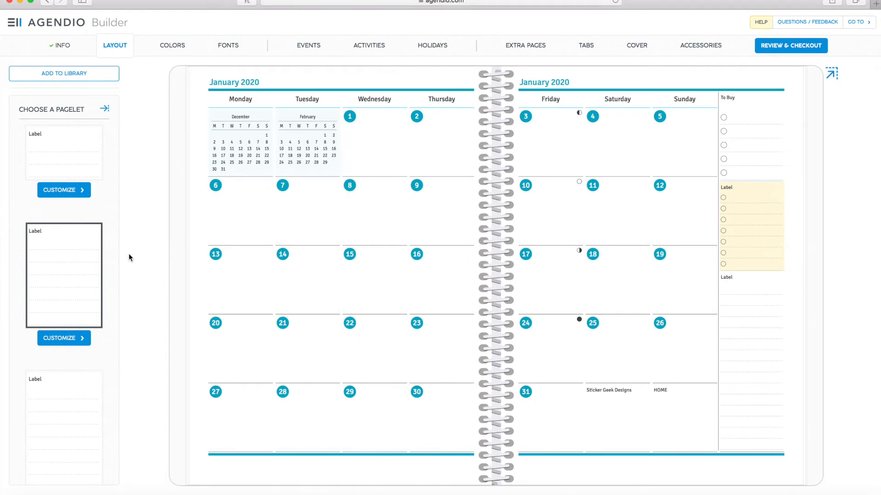
pyautogui.click(67, 341)
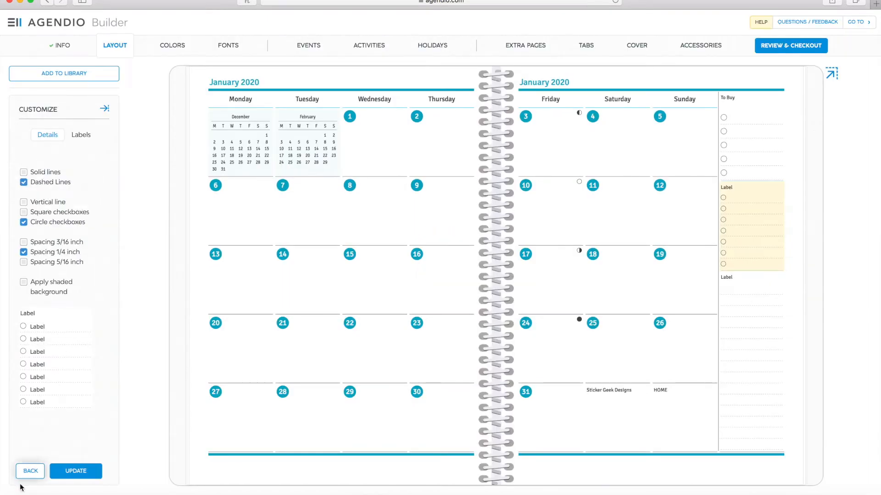
pyautogui.click(30, 471)
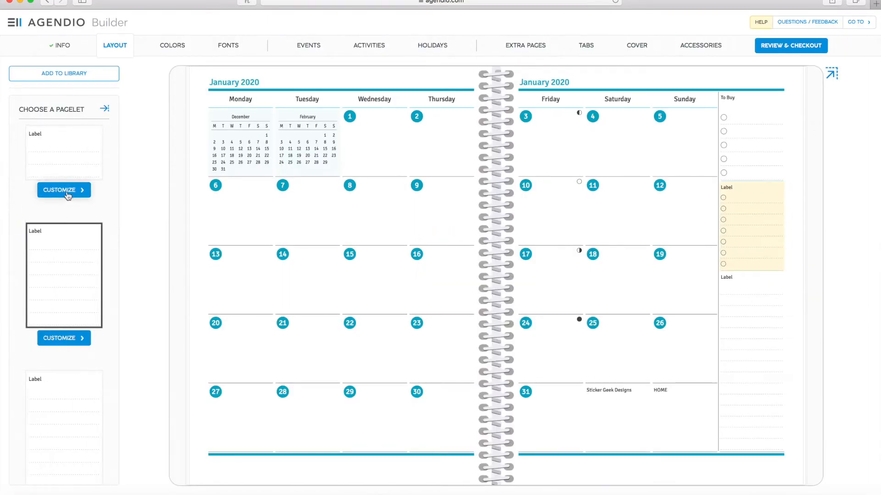
pyautogui.click(73, 151)
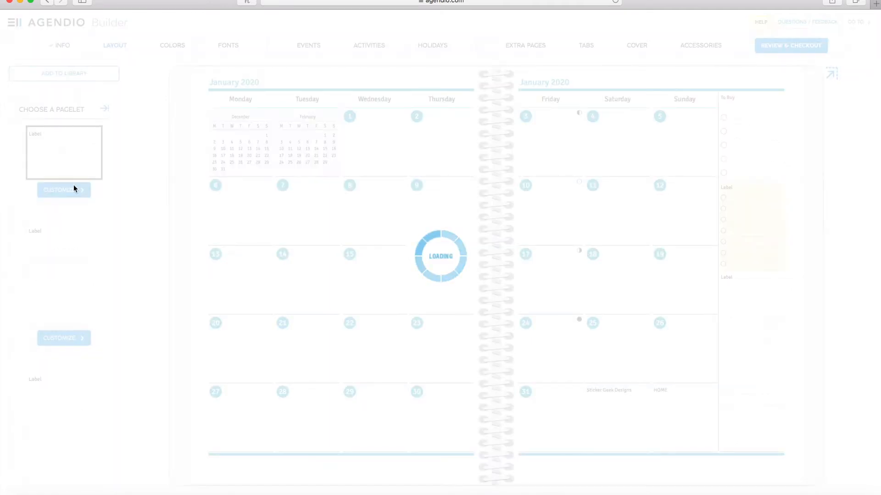
# - Turn off dashed lines and circle checkboxes in the short box below To Buy, set its top label to Postive Thought, and update it
pyautogui.click(73, 190)
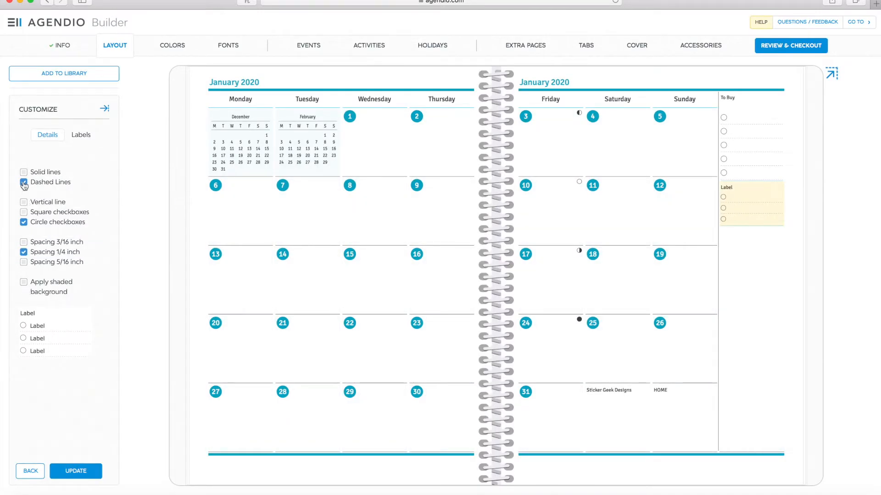
pyautogui.doubleClick(23, 224)
pyautogui.click(23, 222)
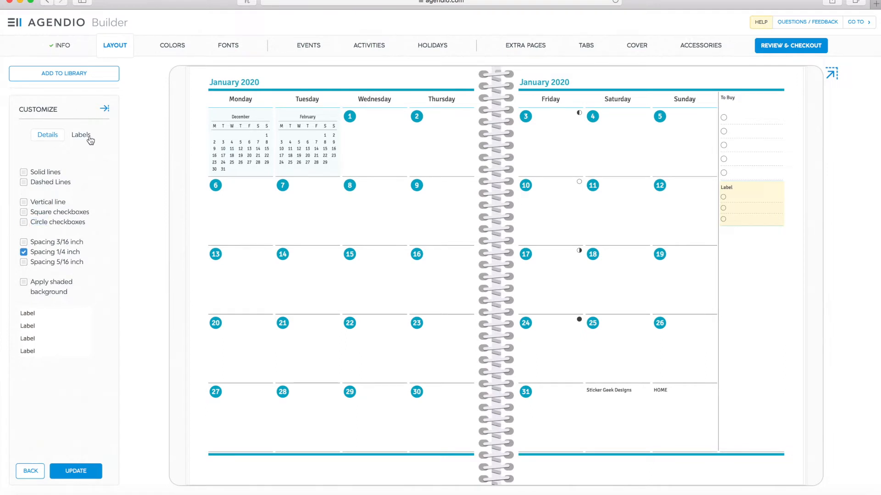
pyautogui.click(88, 138)
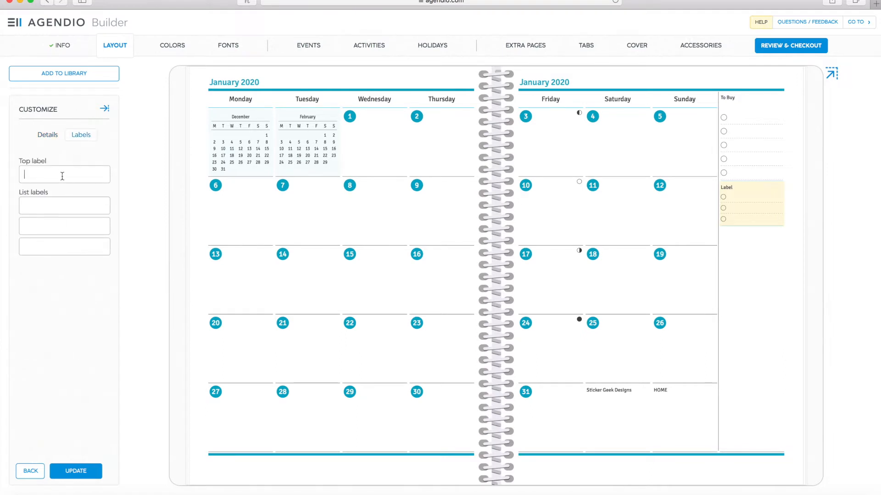
pyautogui.click(63, 176)
pyautogui.write('Postive Thought')
pyautogui.click(77, 474)
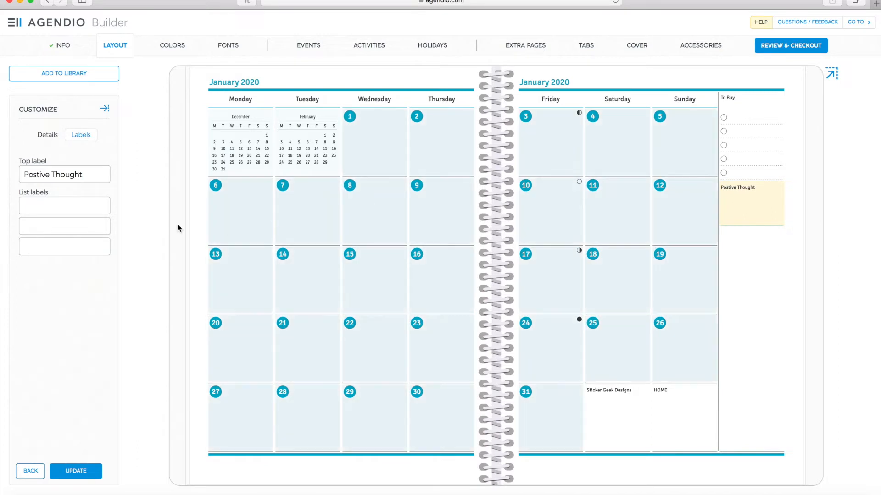
# - Apply a shaded background to the Postive Thought box and update the layout
pyautogui.click(48, 136)
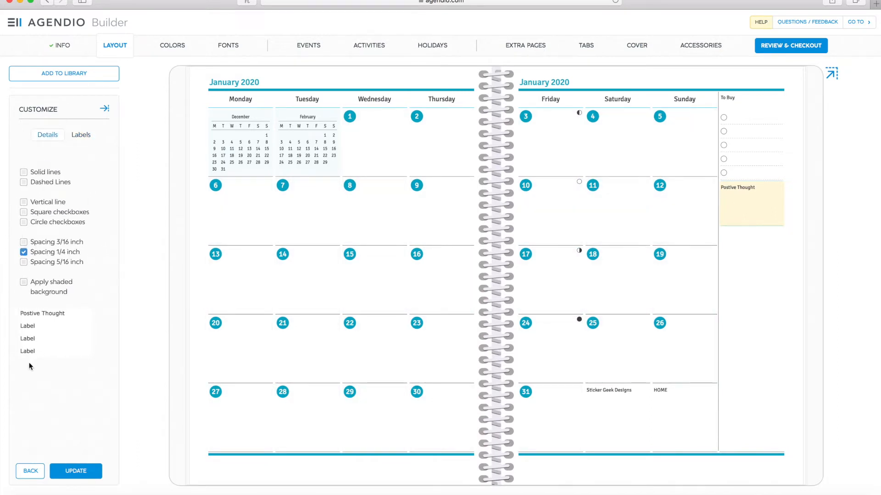
pyautogui.click(24, 282)
pyautogui.click(76, 472)
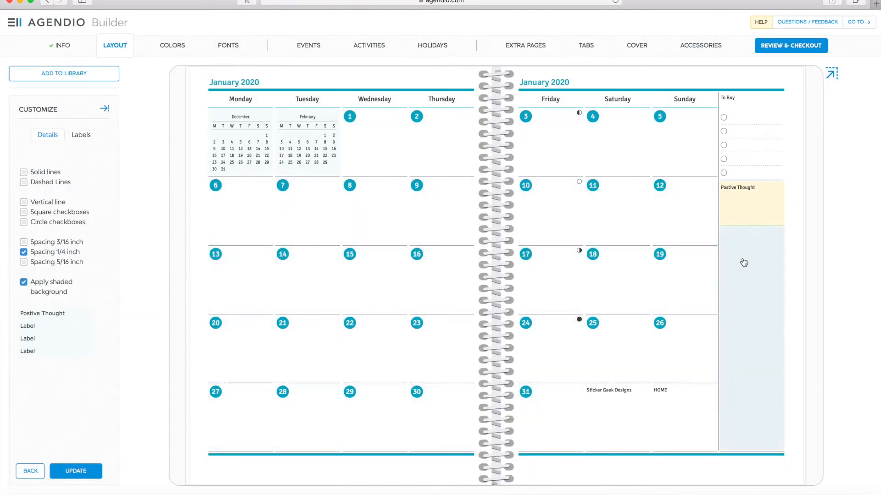
# - Place the tallest label pagelet in the empty sidebar space below the Postive Thought box
pyautogui.click(744, 275)
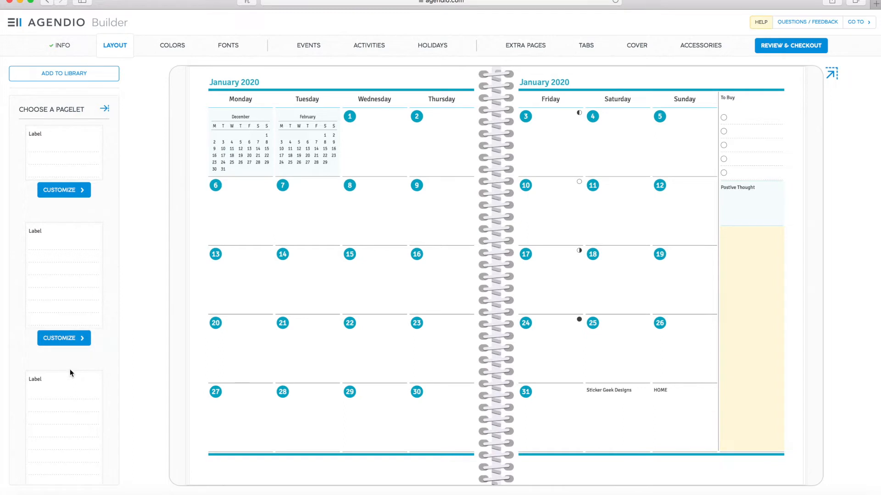
pyautogui.scroll(-3, 59, 402)
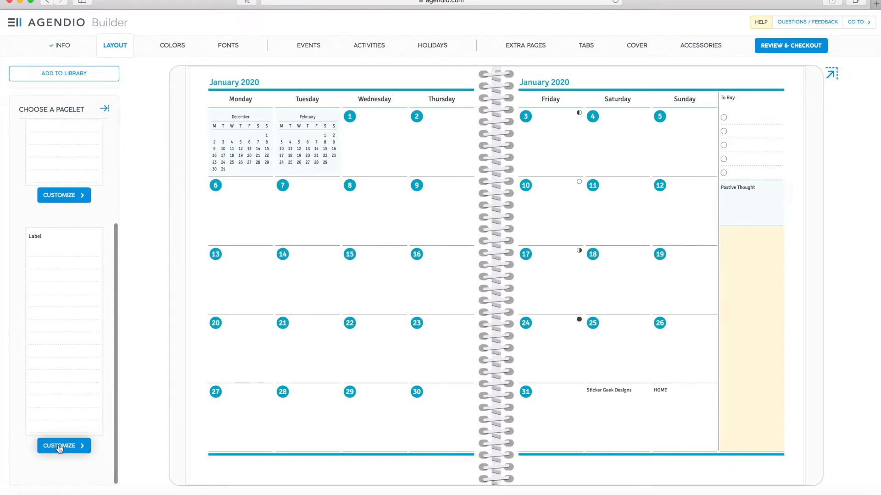
pyautogui.click(64, 380)
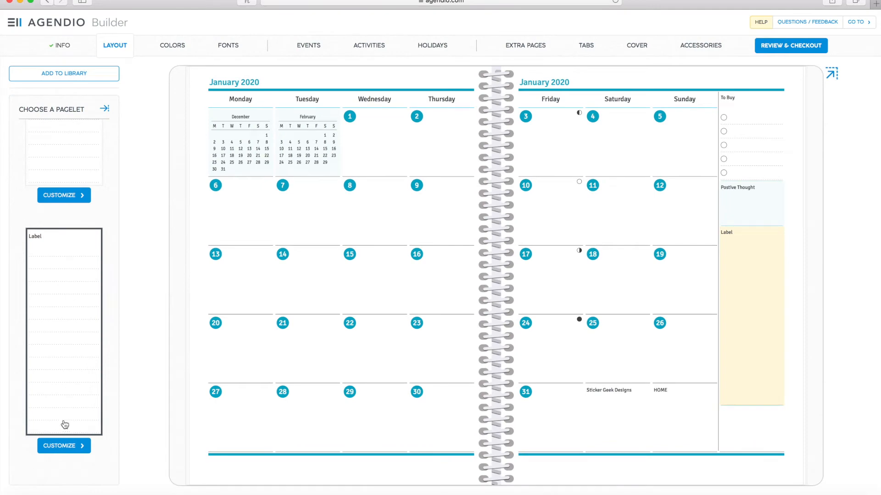
# - Give the tall sidebar box solid lines, circle checkboxes, 5/16 inch spacing and the top label To Do, and update it
pyautogui.click(64, 445)
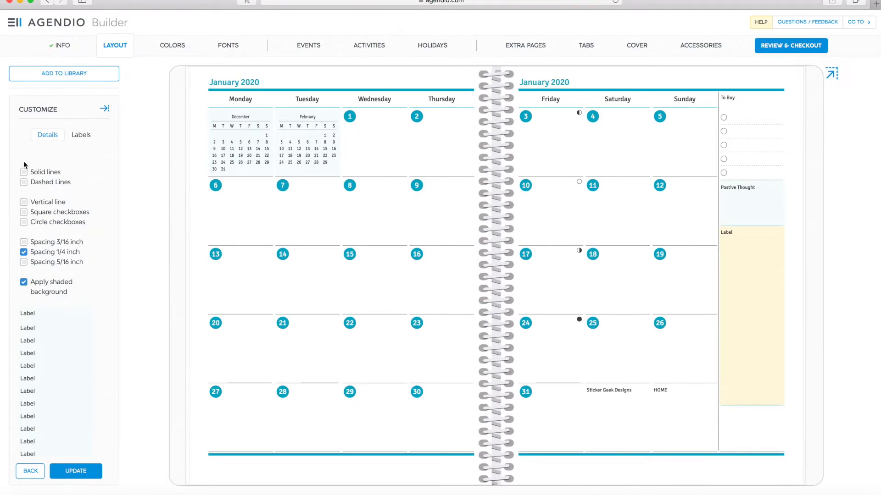
pyautogui.click(24, 172)
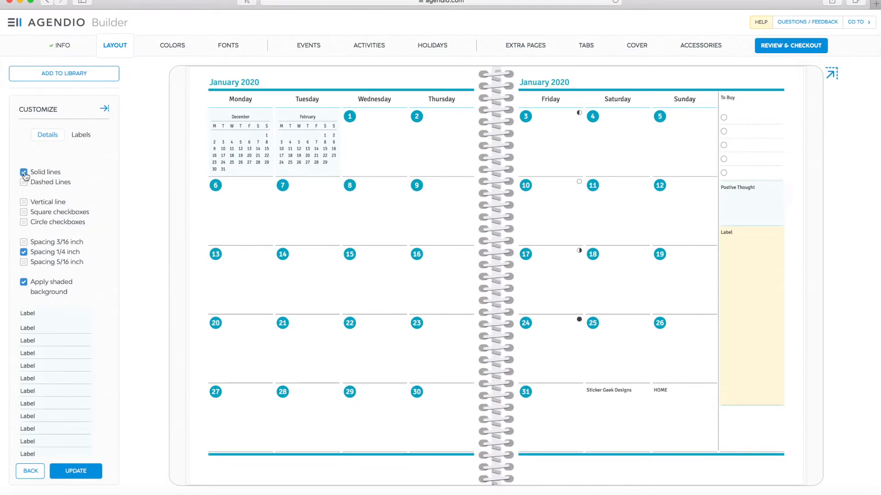
pyautogui.click(24, 222)
pyautogui.click(24, 242)
pyautogui.click(25, 263)
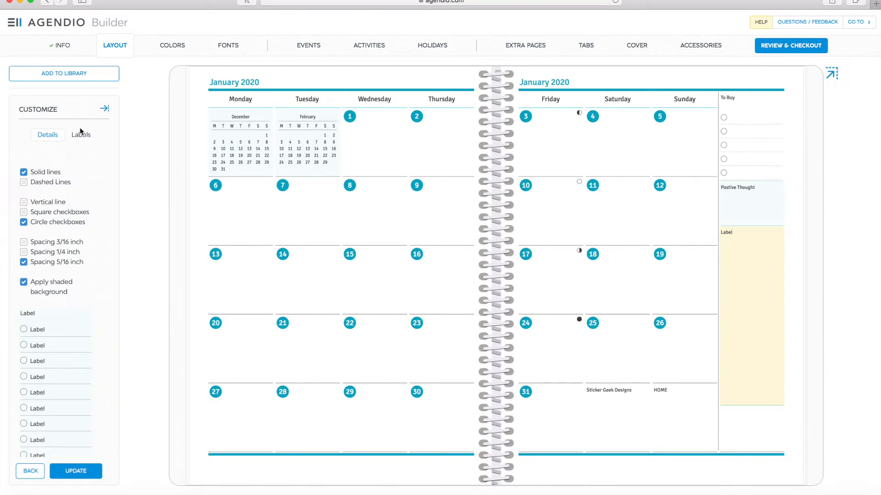
pyautogui.click(81, 135)
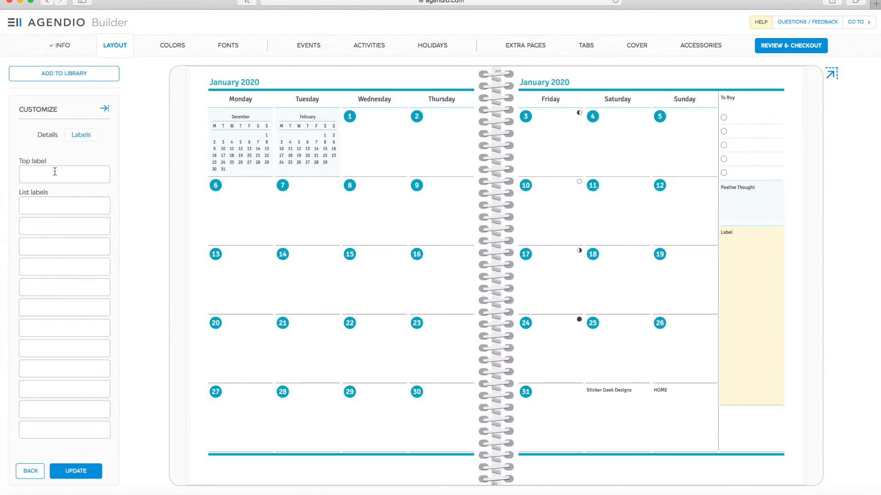
pyautogui.write('To Do')
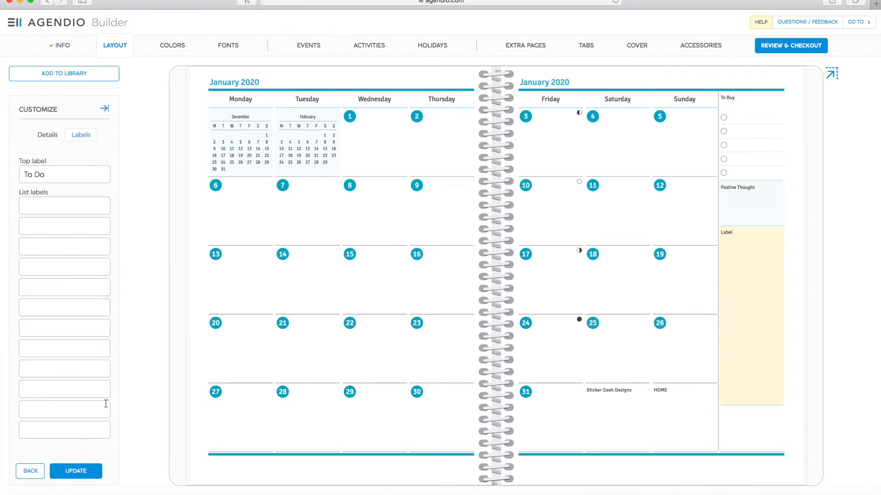
pyautogui.click(86, 473)
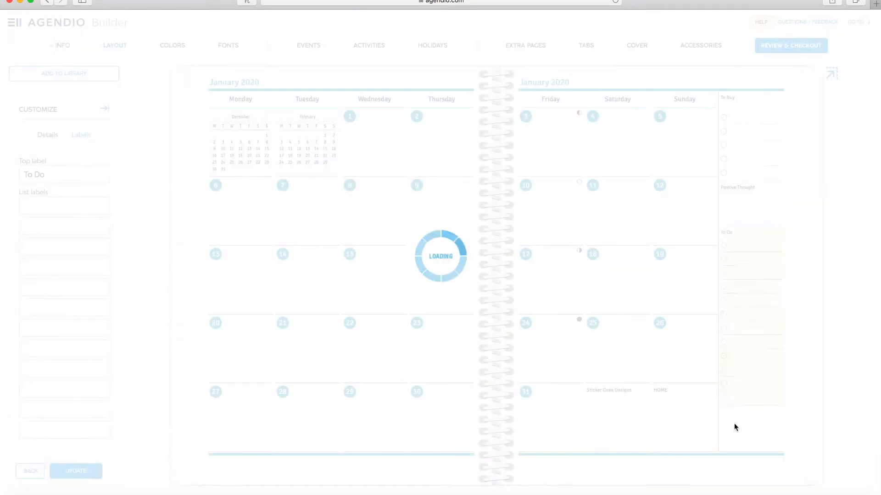
# - Remove the shaded background from the To Do box and update the layout
pyautogui.click(734, 427)
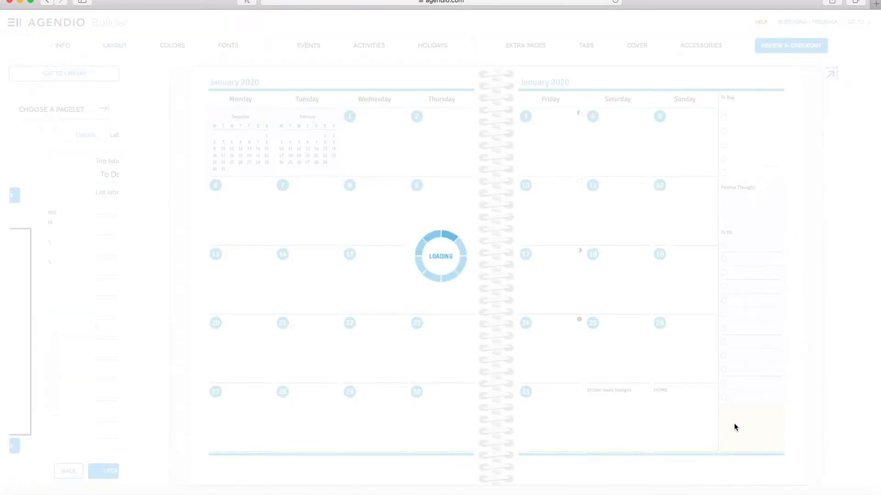
pyautogui.click(749, 338)
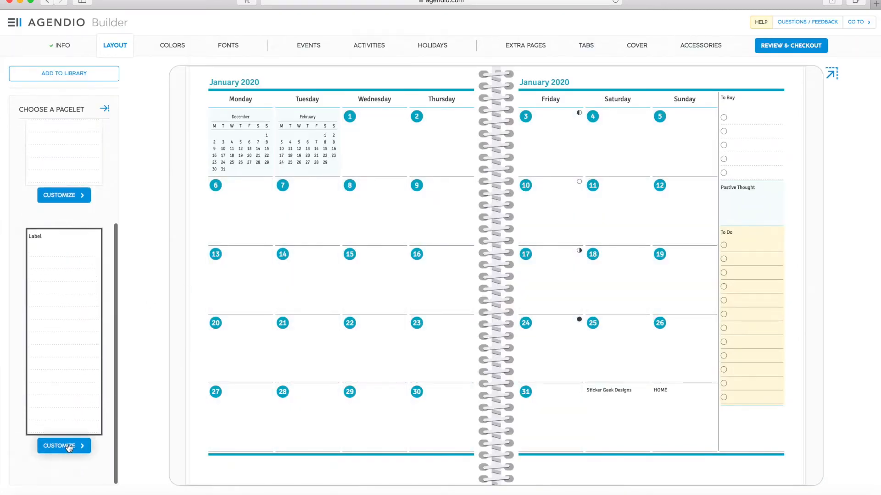
pyautogui.click(64, 443)
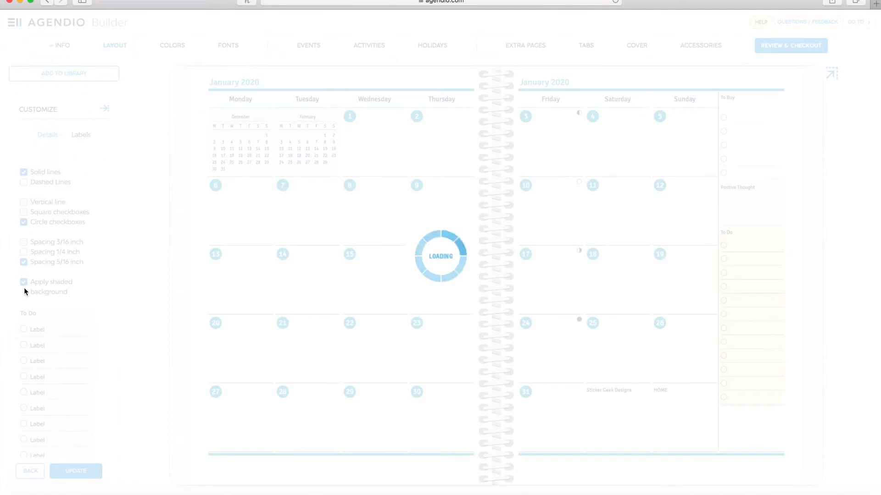
pyautogui.click(24, 282)
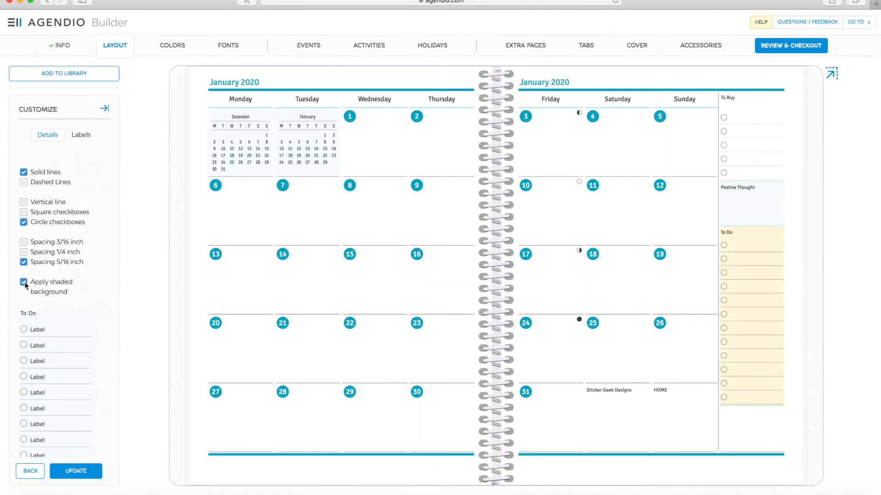
pyautogui.click(90, 473)
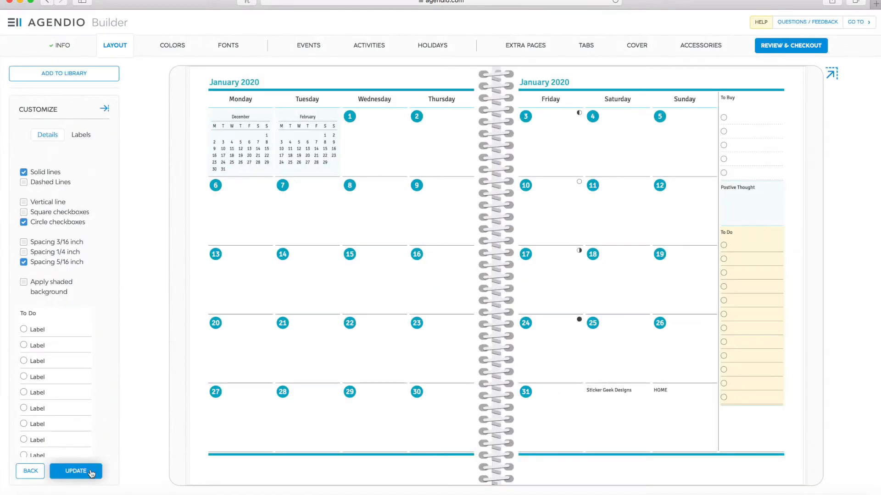
# - Place the short label pagelet in the empty space below To Do, turning off solid lines and circle checkboxes and applying a shaded background
pyautogui.click(754, 438)
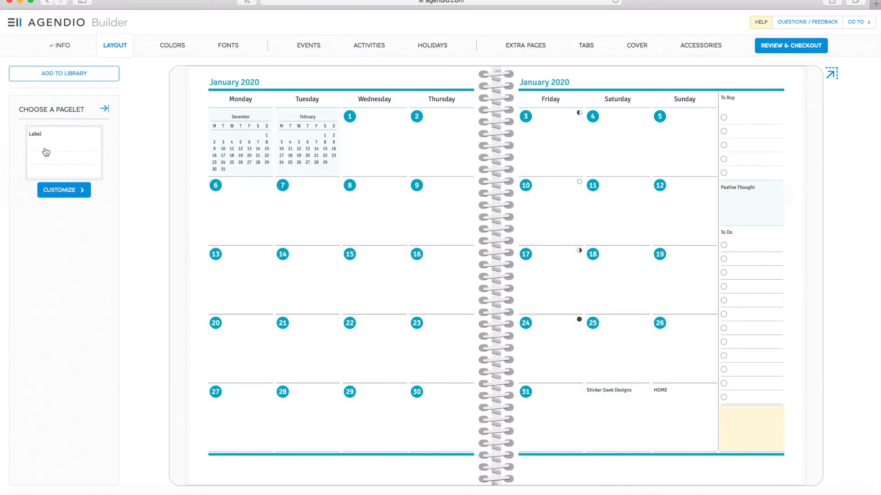
pyautogui.click(61, 193)
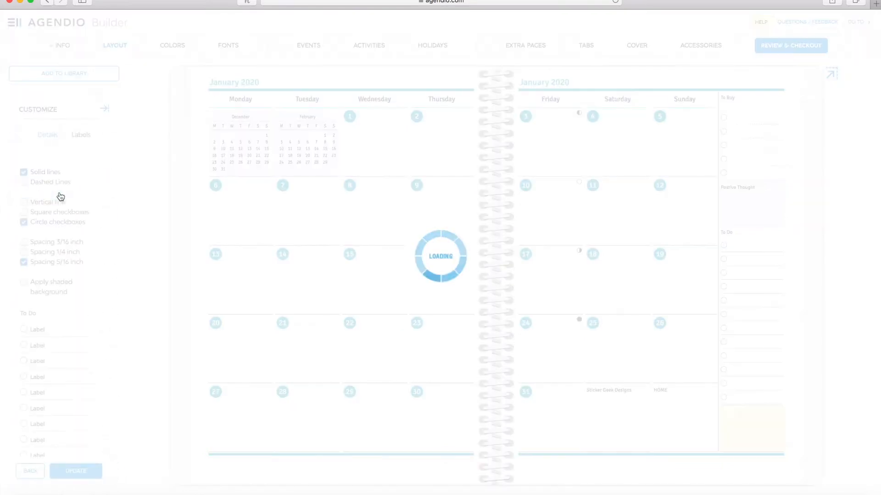
pyautogui.click(24, 173)
pyautogui.click(24, 223)
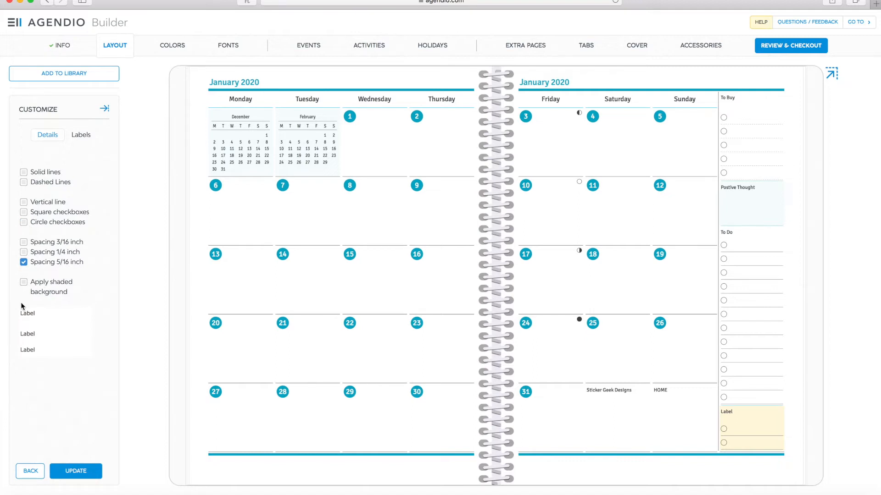
pyautogui.click(24, 283)
# - Set the top label of the box below To Do to Grateful For and update it
pyautogui.click(87, 135)
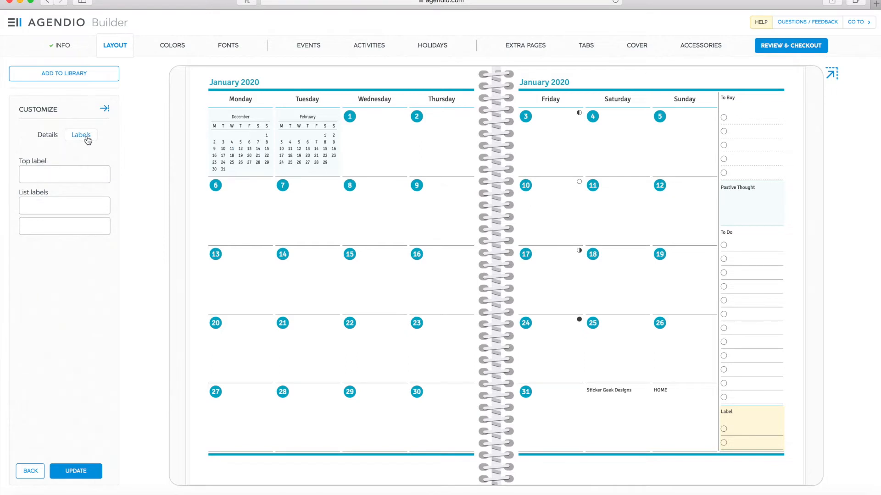
pyautogui.click(63, 174)
pyautogui.write('Grateful For')
pyautogui.click(83, 477)
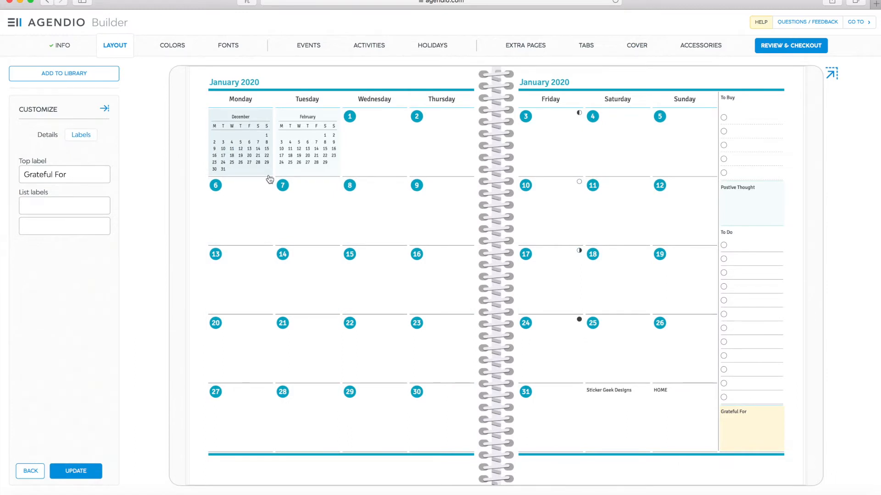
# - Switch from the monthly to the weekly layout and change the weekday headers to the abbreviated-name pagelet
pyautogui.click(307, 145)
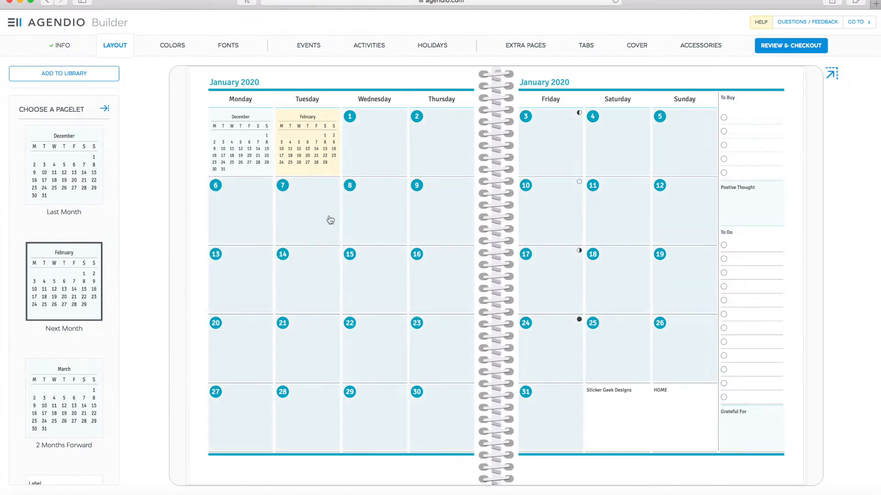
pyautogui.moveTo(120, 49)
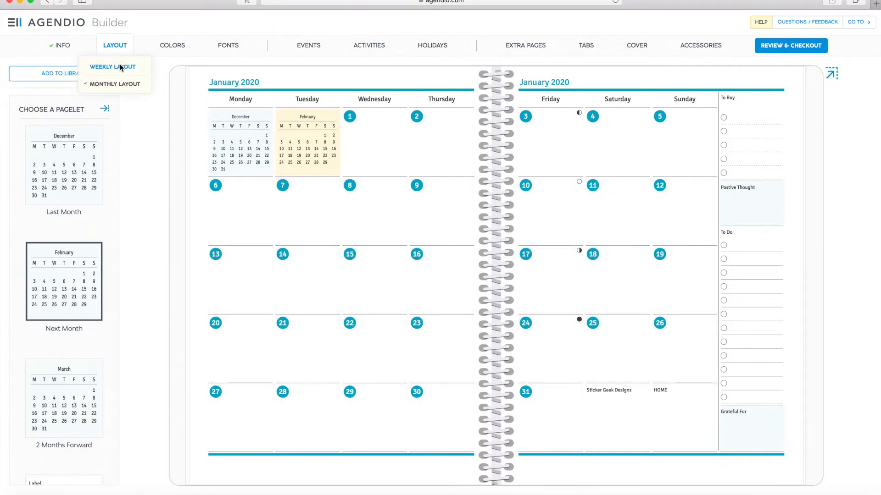
pyautogui.click(120, 66)
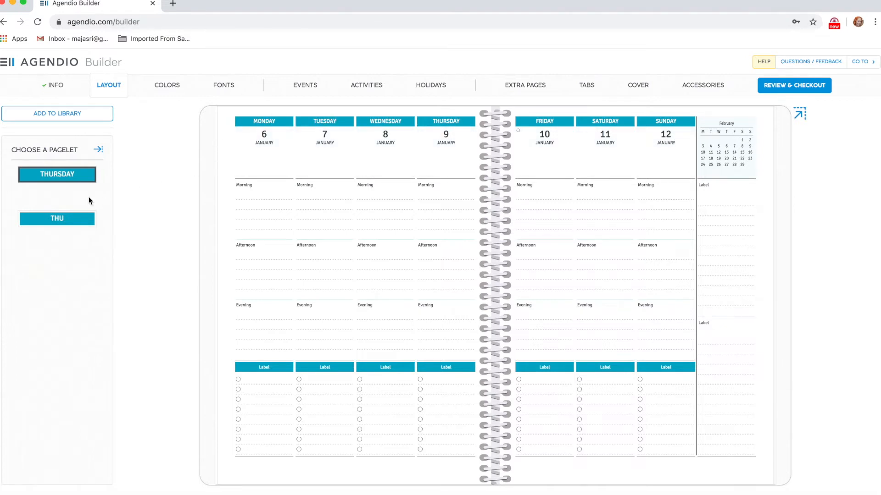
pyautogui.click(50, 220)
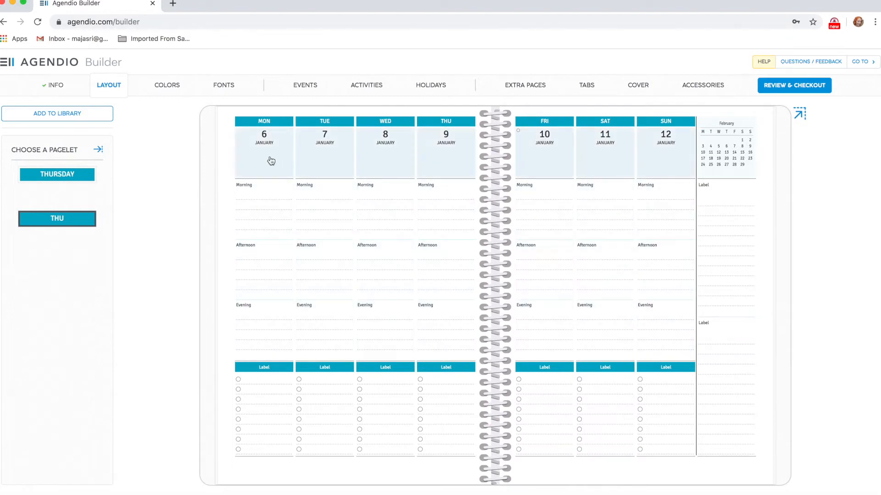
# - Compare the date box pagelets and apply the one with the large day number above the month and events listed at lower left
pyautogui.click(271, 160)
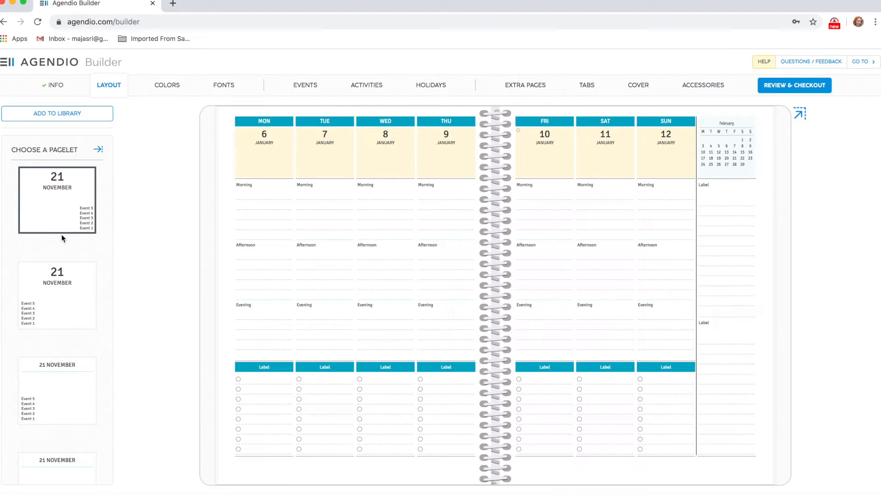
pyautogui.scroll(-1, 62, 241)
pyautogui.scroll(1, 59, 248)
pyautogui.scroll(-1, 94, 250)
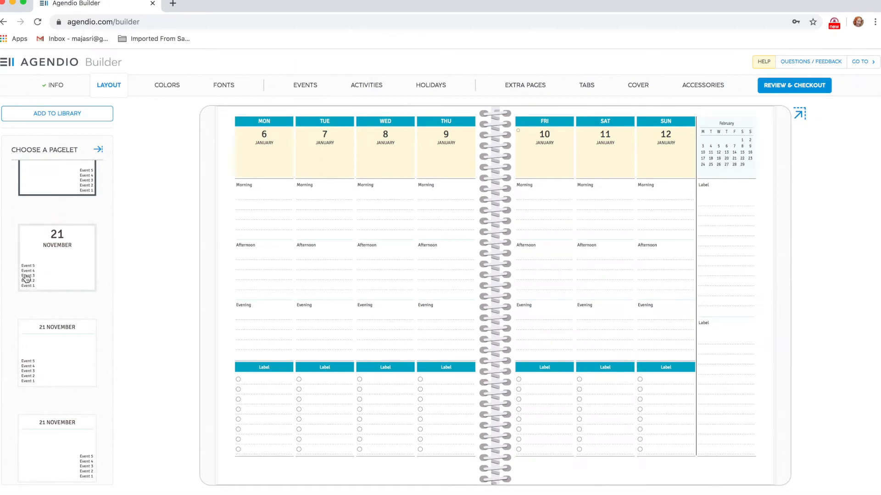
pyautogui.scroll(-1, 58, 279)
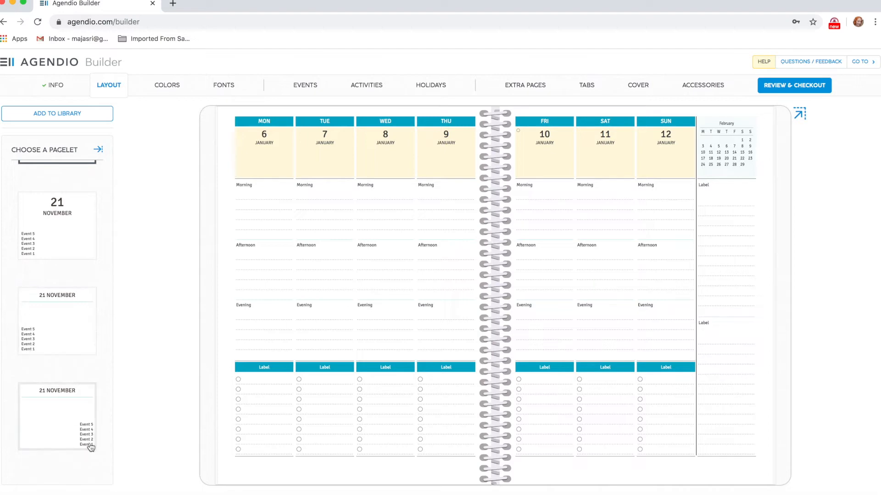
pyautogui.click(54, 322)
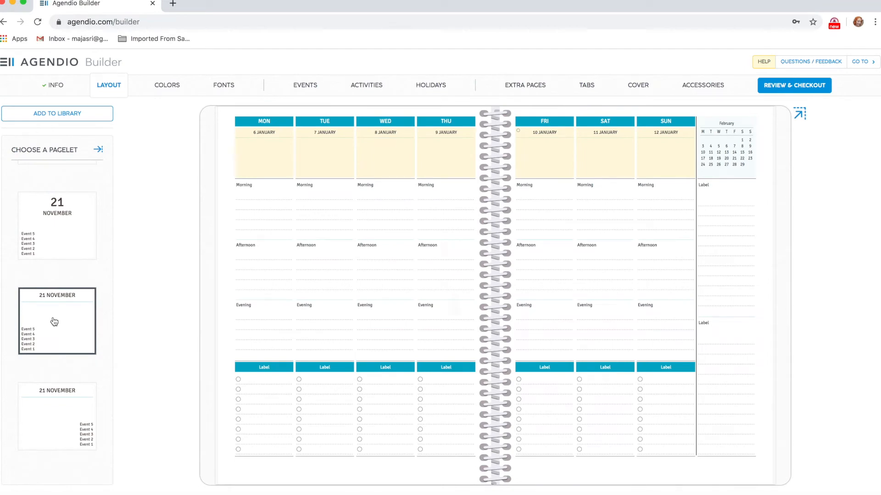
pyautogui.scroll(2, 54, 322)
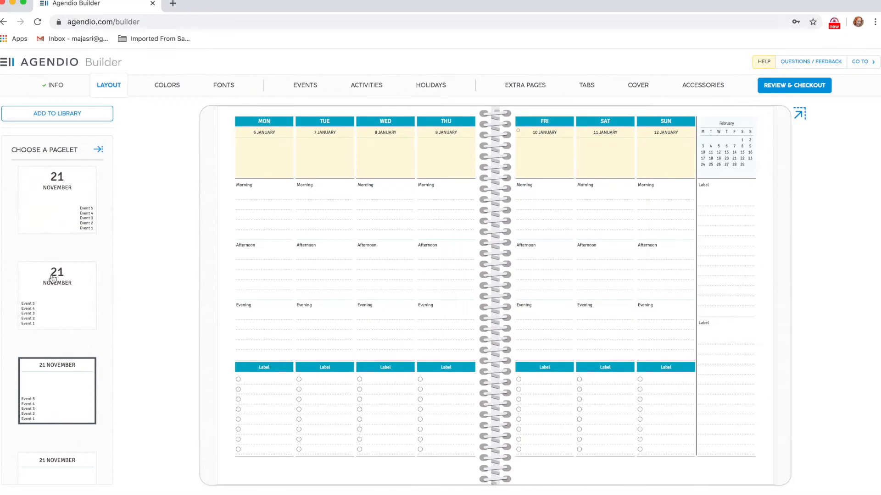
pyautogui.click(56, 302)
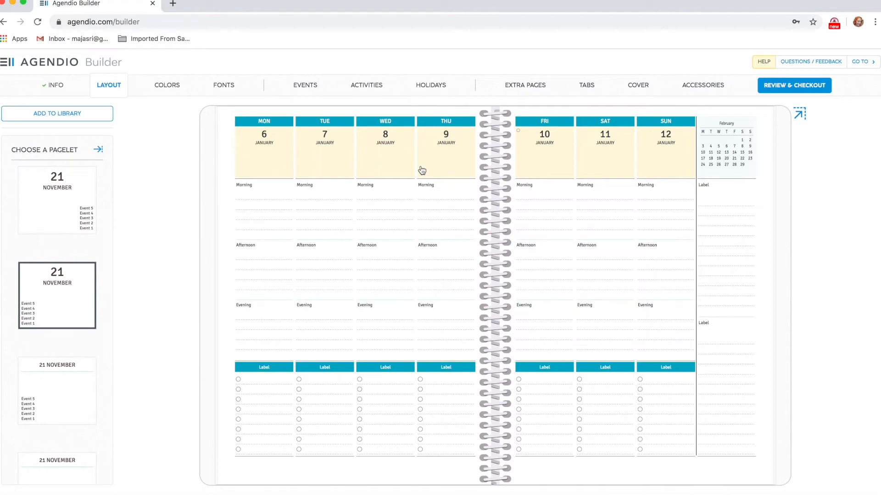
# - Turn off automatic help text and replace the weekly sidebar's mini calendar with the Current Month pagelet
pyautogui.click(714, 149)
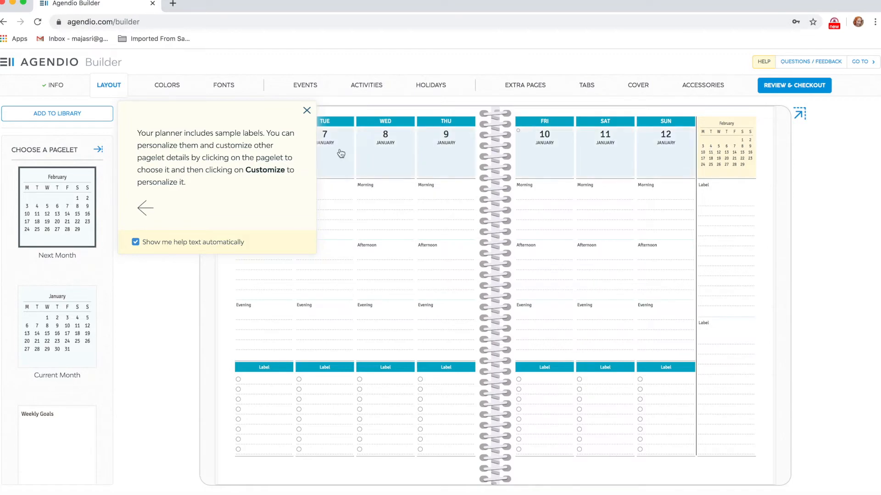
pyautogui.click(136, 242)
pyautogui.click(307, 111)
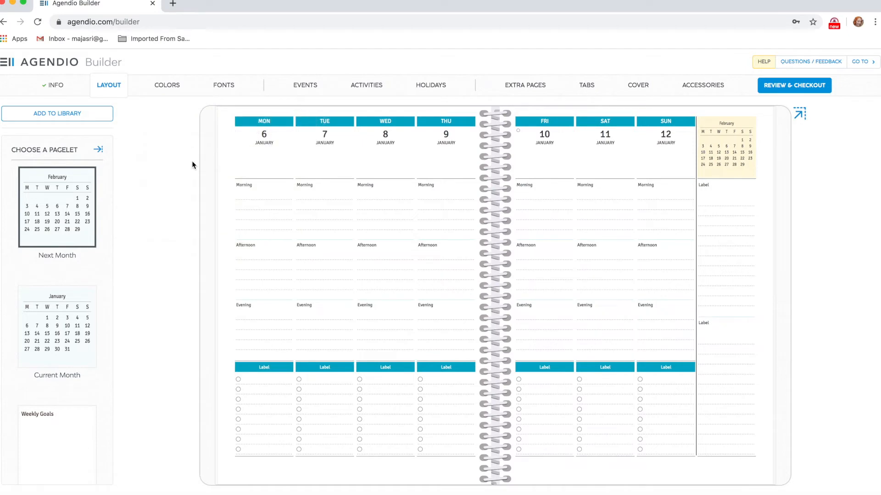
pyautogui.click(57, 344)
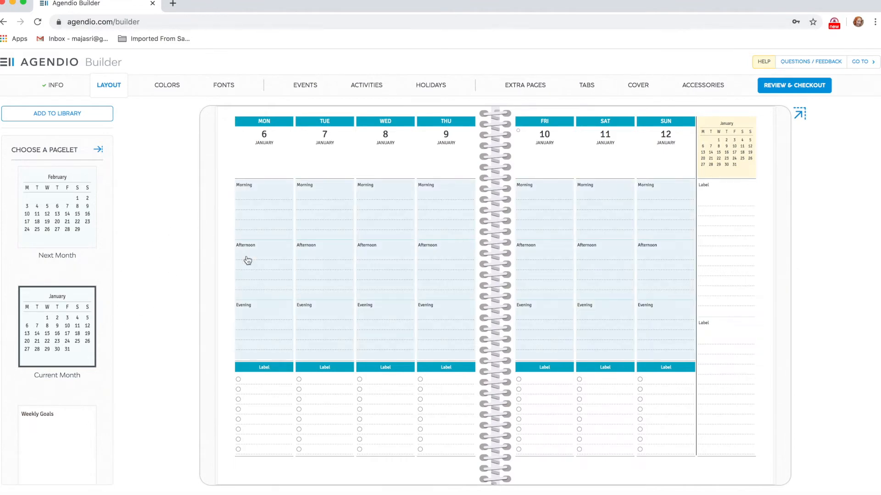
pyautogui.scroll(-2, 53, 321)
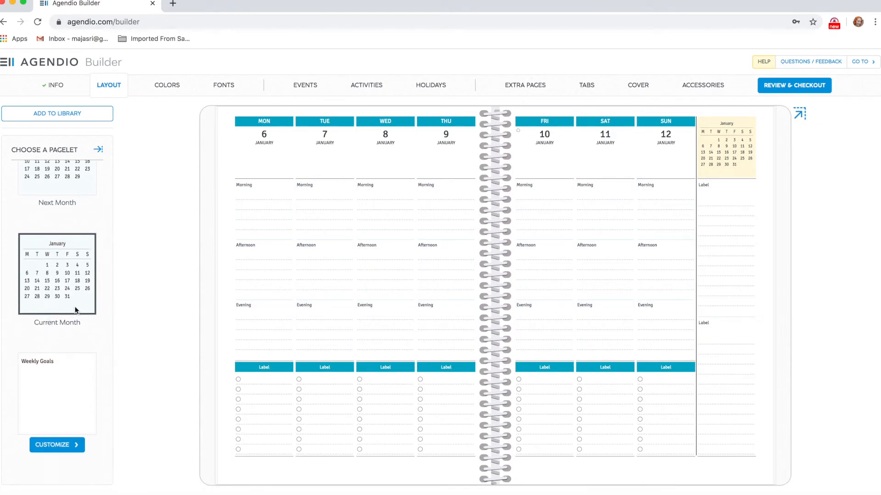
# - Review the schedule pagelets for the daily columns and apply the two-section Morning and Afternoon one
pyautogui.click(270, 213)
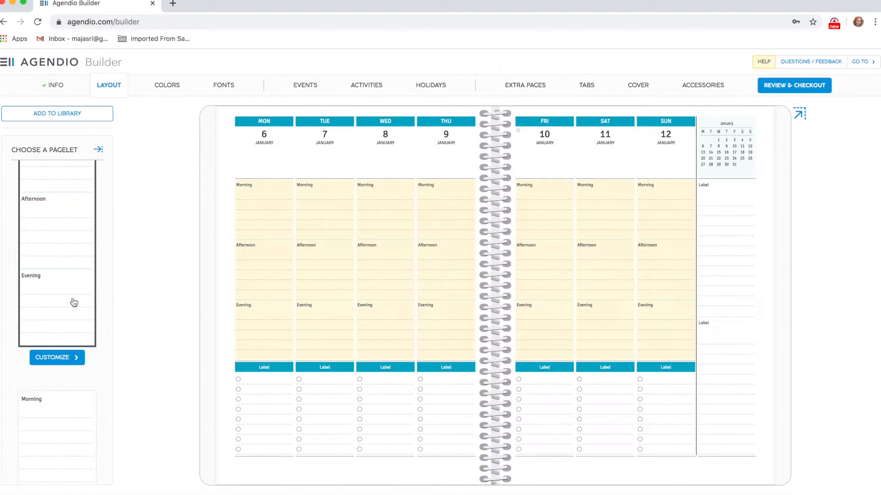
pyautogui.scroll(-5, 74, 303)
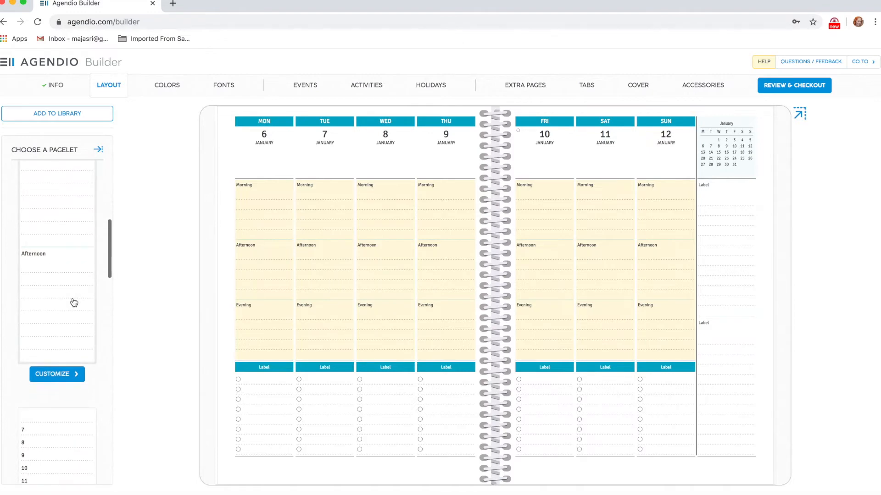
pyautogui.scroll(-5, 74, 303)
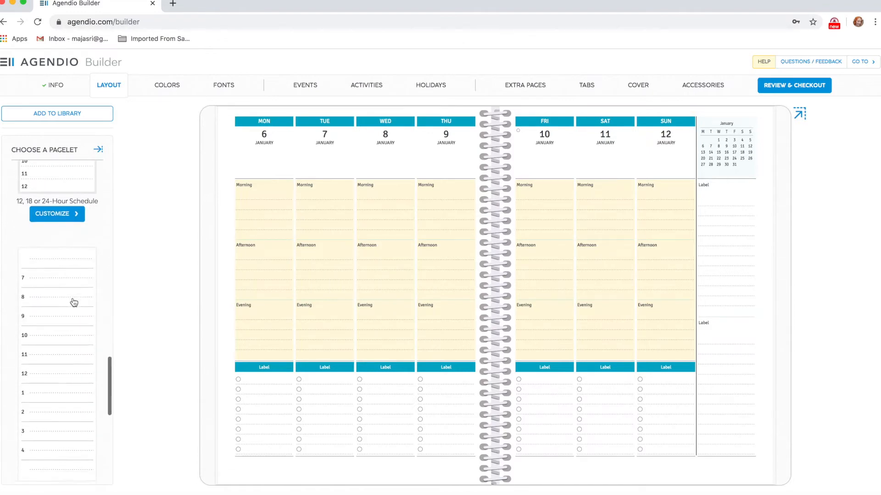
pyautogui.scroll(-5, 74, 302)
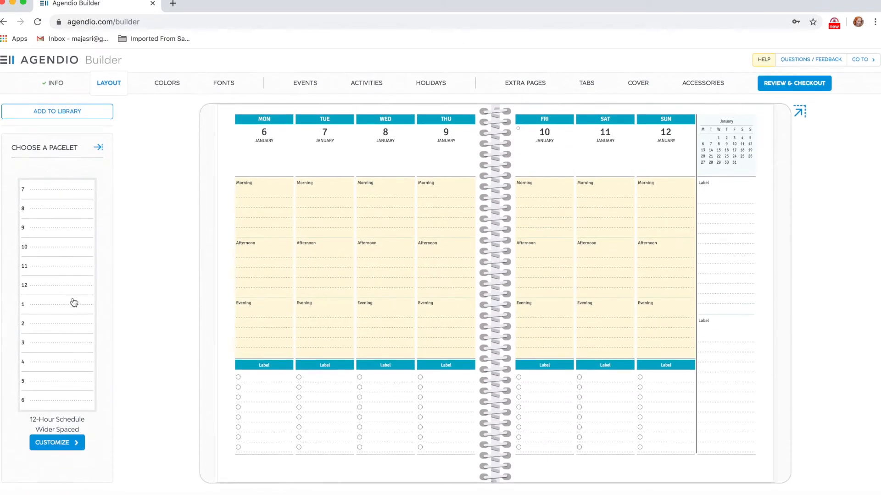
pyautogui.scroll(-10, 74, 303)
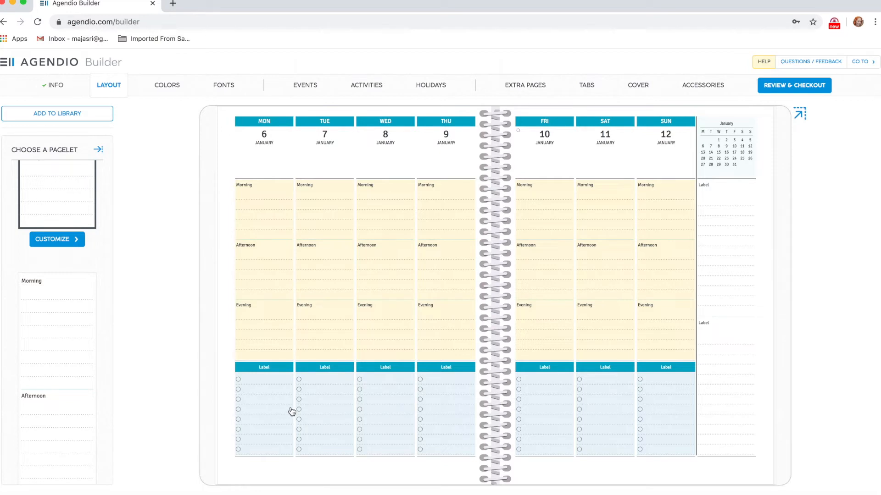
pyautogui.click(67, 294)
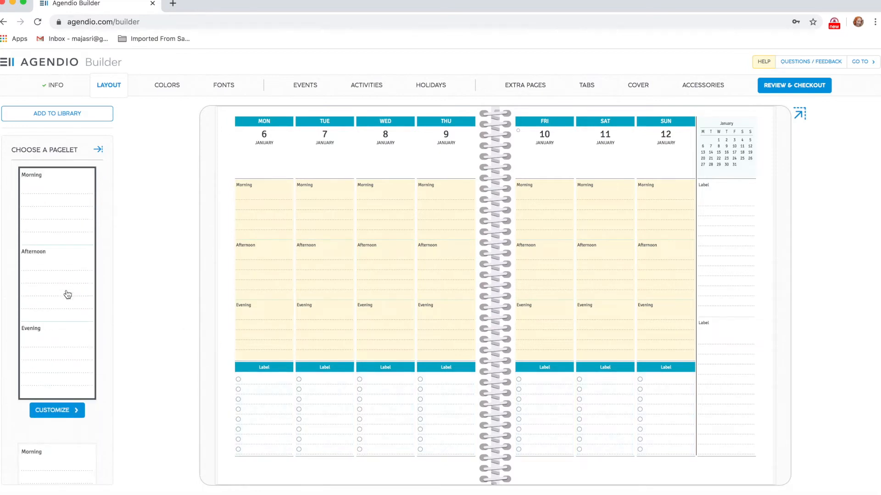
pyautogui.scroll(-5, 64, 295)
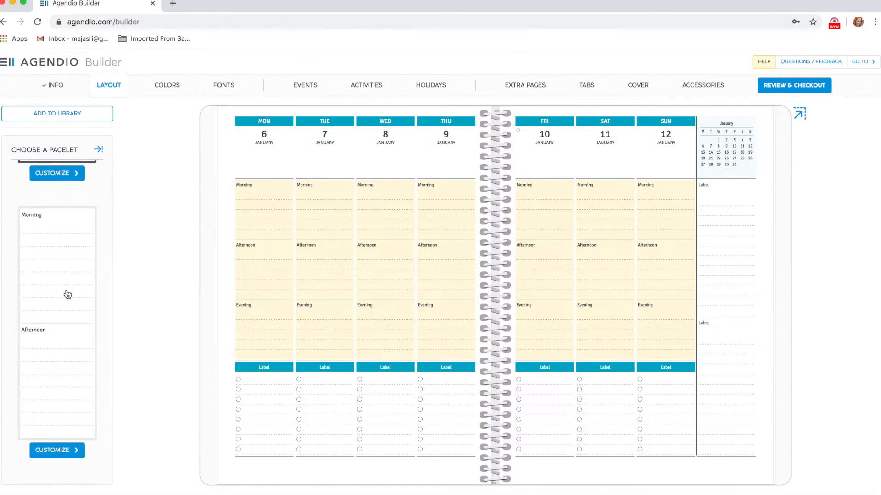
pyautogui.click(56, 374)
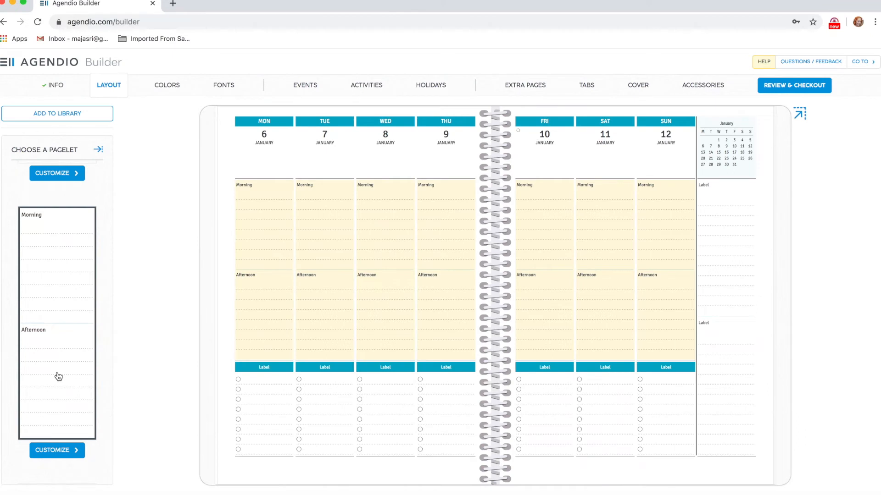
# - Label the daily column sections Sticker Geek Designs and Home, turn off their dashed lines, and update the layout
pyautogui.scroll(-5, 58, 377)
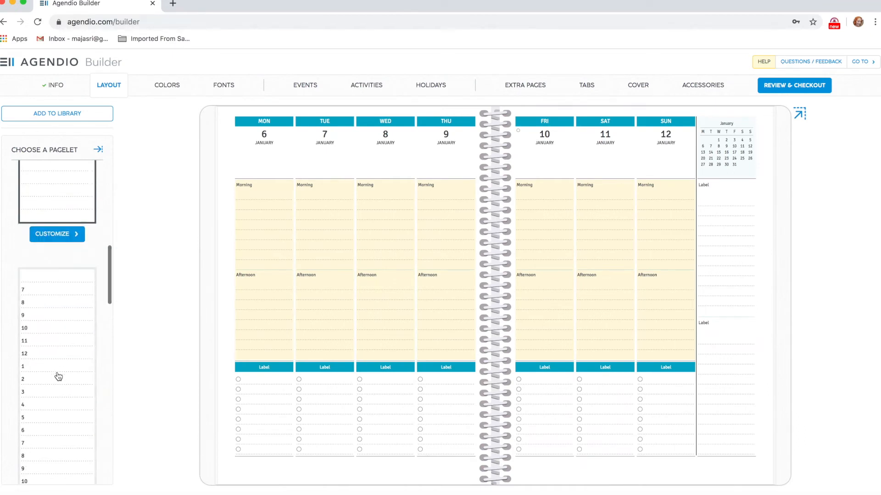
pyautogui.scroll(3, 58, 376)
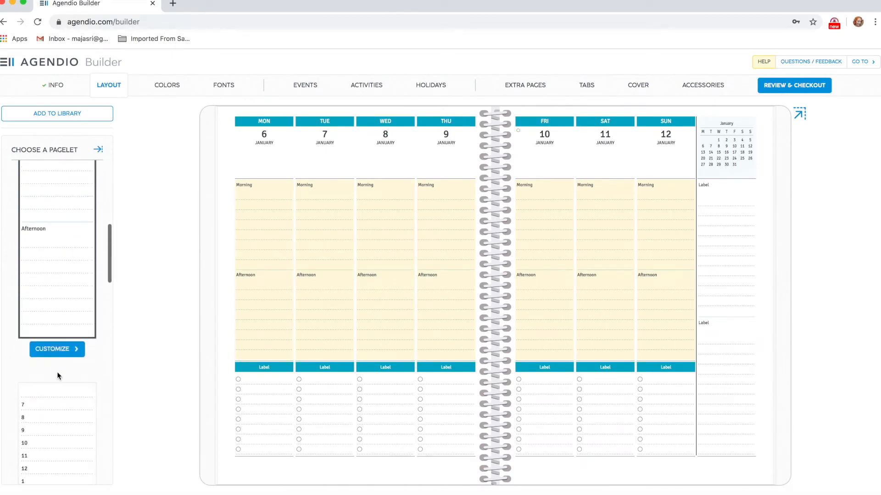
pyautogui.click(67, 349)
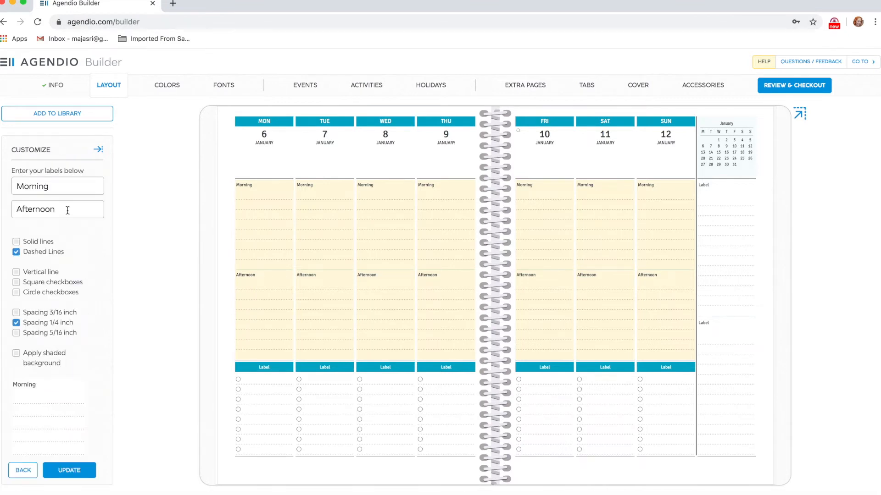
pyautogui.doubleClick(37, 188)
pyautogui.write('Sticker Geek Designs')
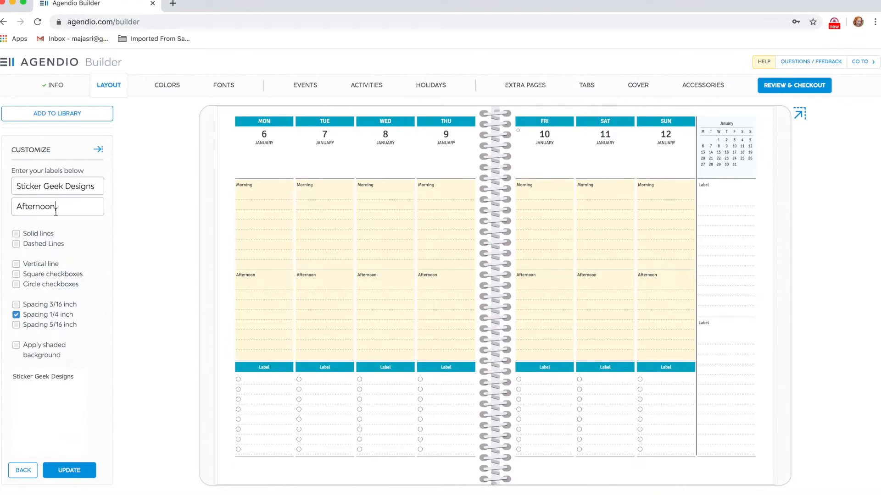
pyautogui.doubleClick(56, 212)
pyautogui.write('Home')
pyautogui.click(83, 470)
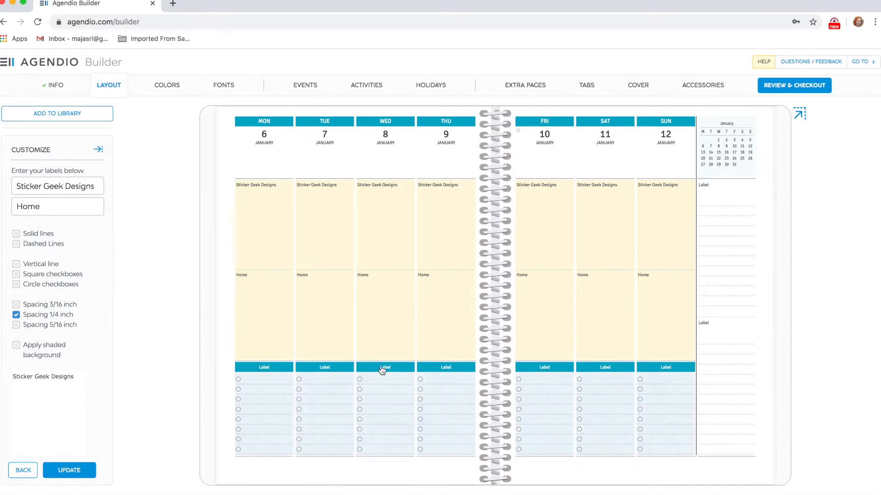
# - Label the checklist boxes below the daily columns To Do and switch their lines to solid
pyautogui.click(337, 372)
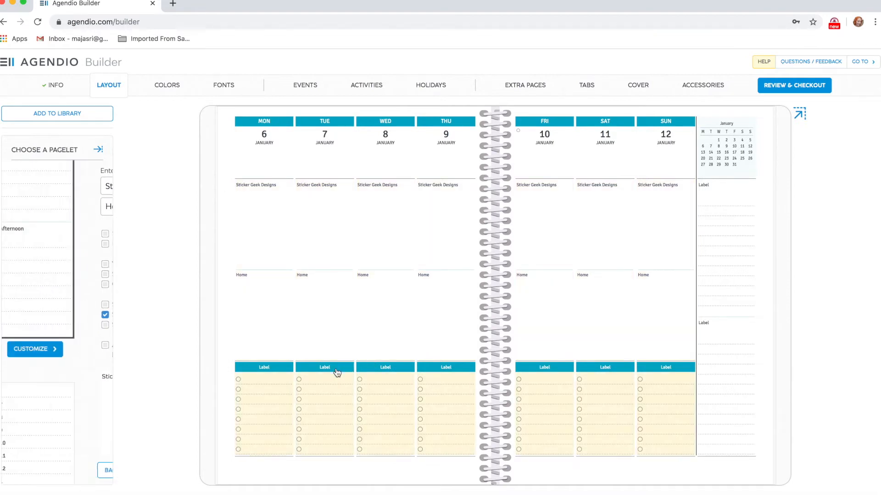
pyautogui.click(67, 302)
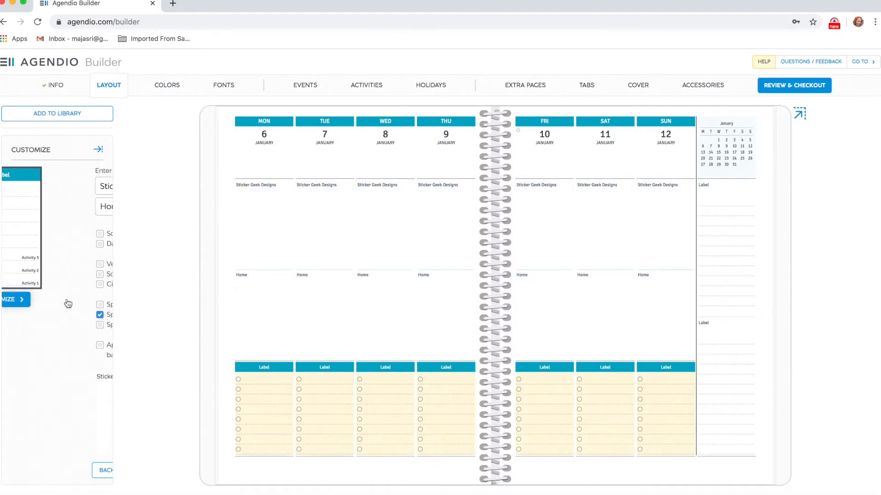
pyautogui.write('T')
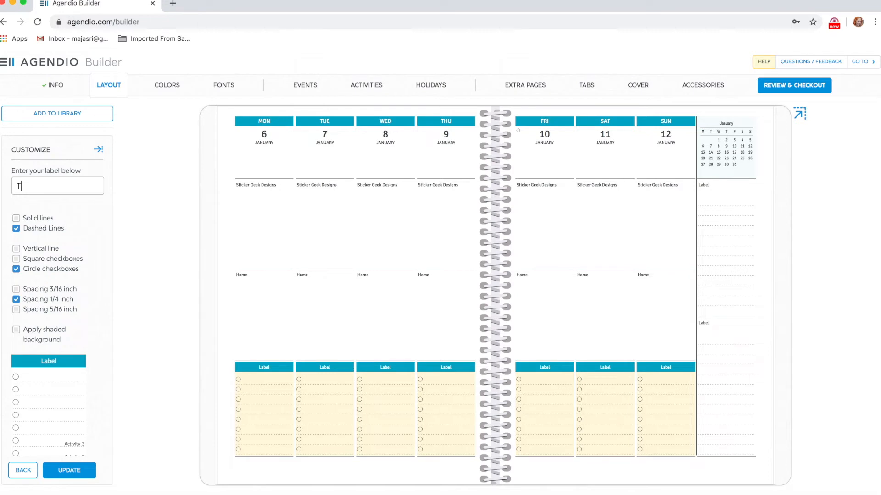
pyautogui.write('o Do')
pyautogui.click(17, 219)
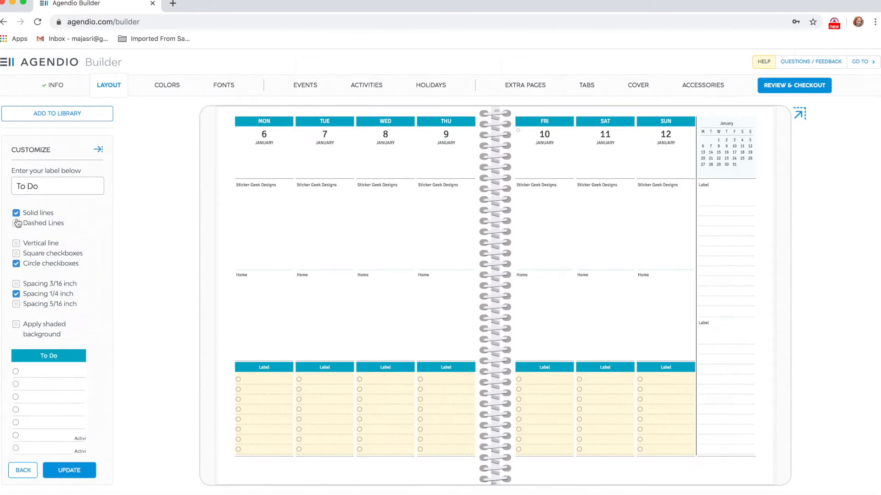
# - Give the To Do lists square checkboxes with 1/4 inch spacing and apply the changes to the weekly layout
pyautogui.click(17, 254)
pyautogui.click(16, 284)
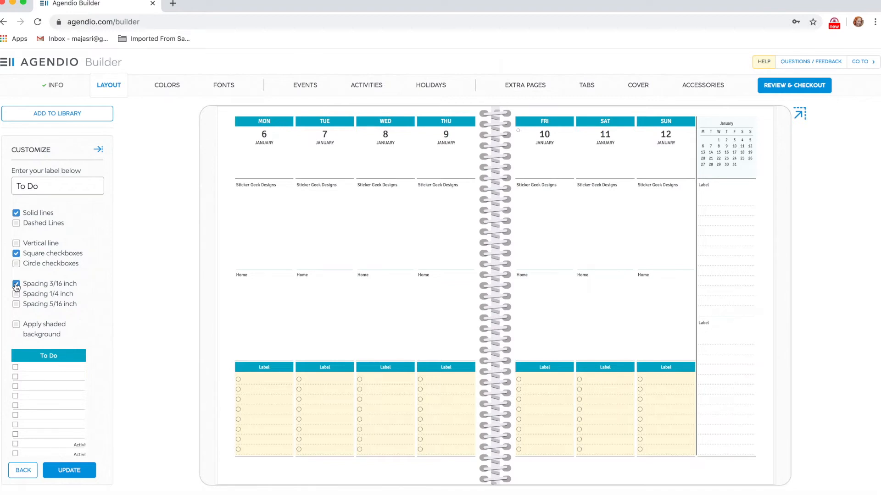
pyautogui.click(17, 294)
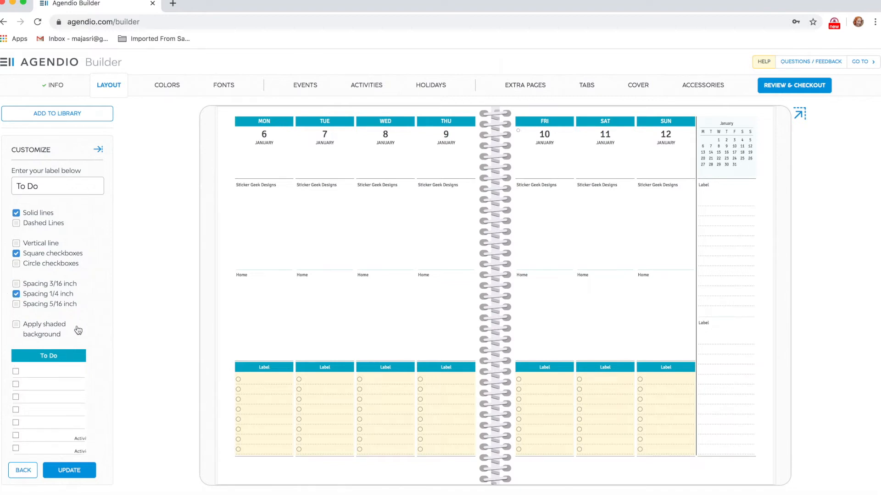
pyautogui.click(83, 472)
pyautogui.click(76, 472)
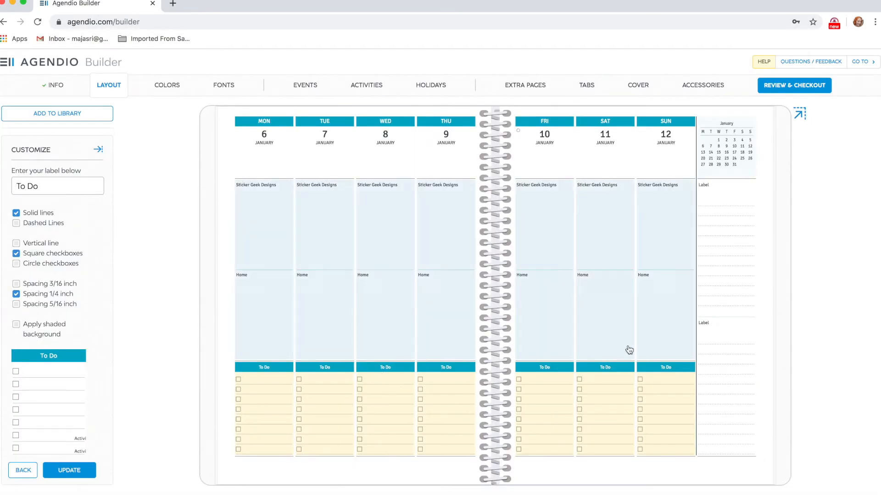
# - Replace the first sidebar block below the mini calendar with the medium lined pagelet, using solid lines and 3/16 inch spacing
pyautogui.click(745, 230)
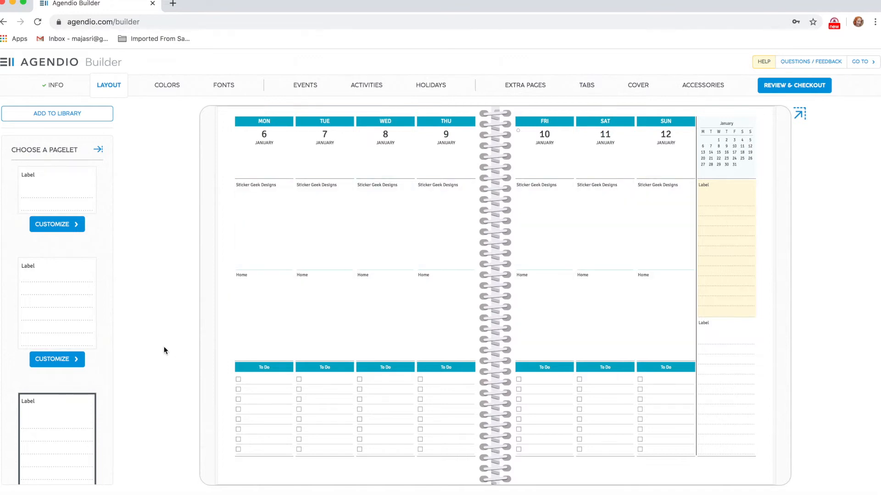
pyautogui.scroll(-5, 65, 386)
pyautogui.scroll(-10, 67, 391)
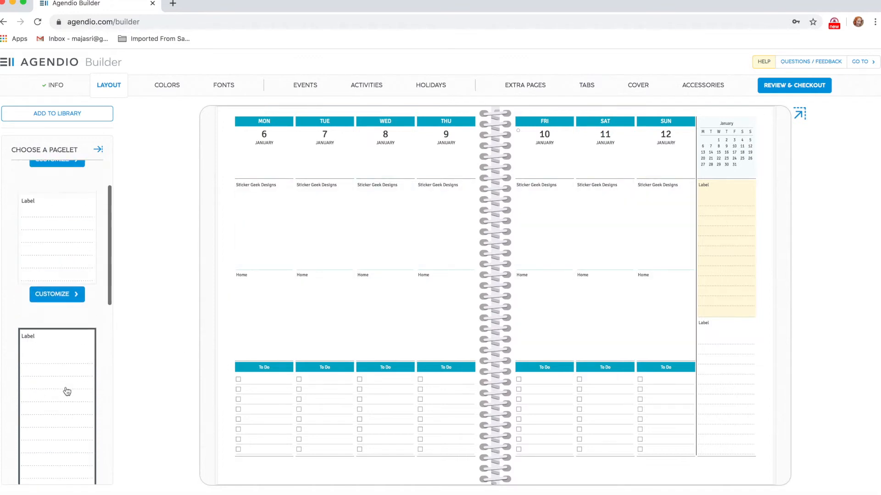
pyautogui.click(76, 271)
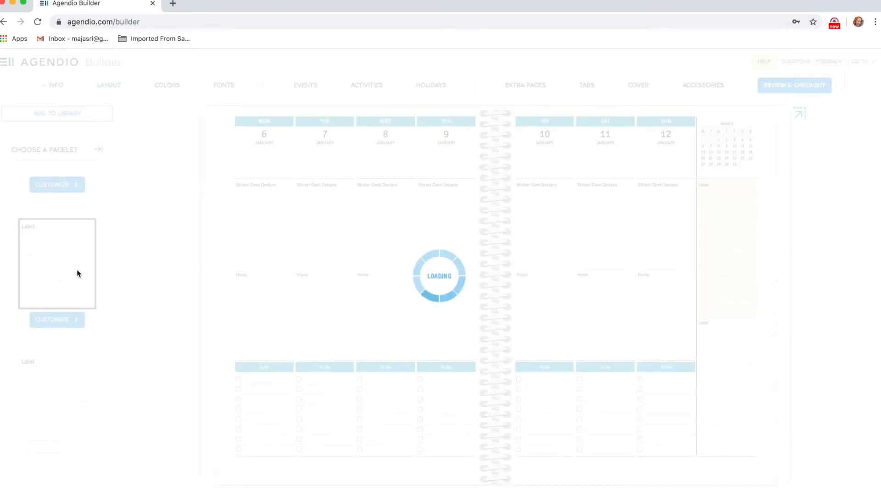
pyautogui.click(69, 326)
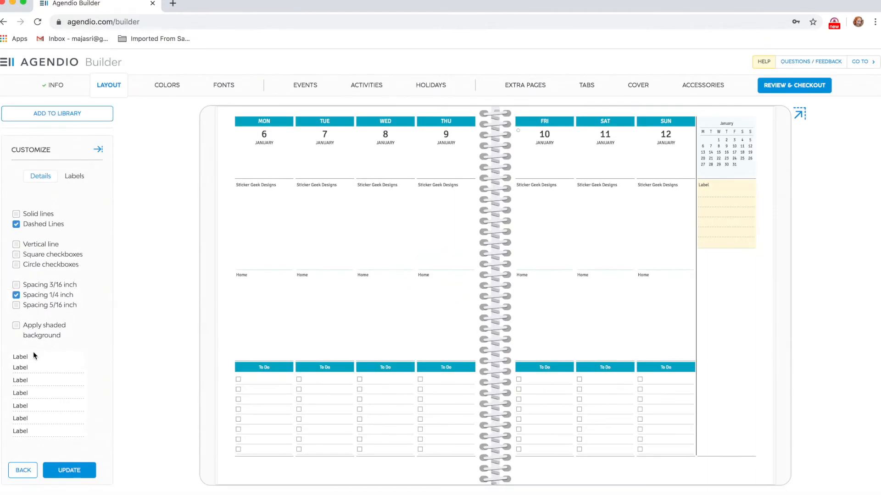
pyautogui.click(16, 214)
pyautogui.click(16, 285)
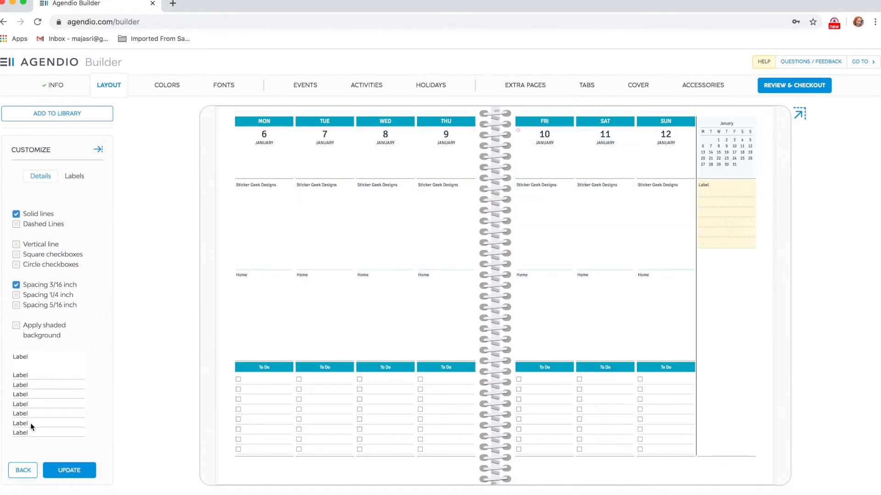
# - Title the sidebar block Meals, label its lines M:, T:, W:, Th:, F:, S: and S:, and apply the labels
pyautogui.click(70, 180)
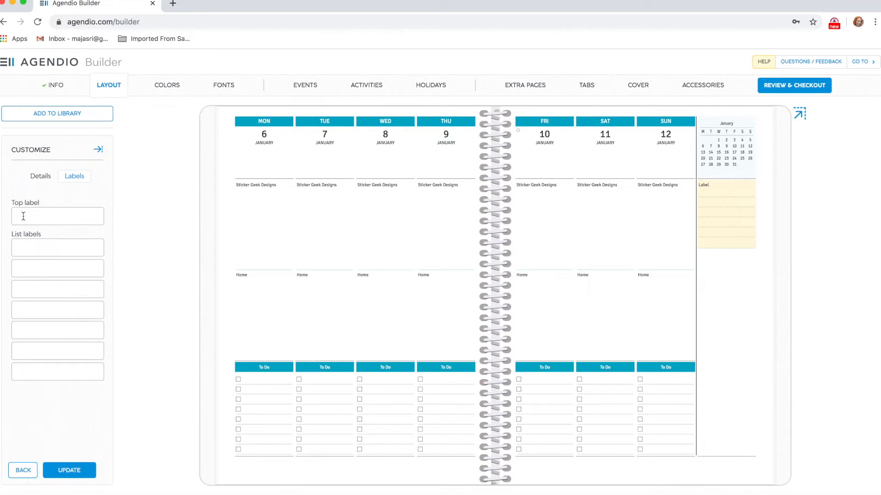
pyautogui.write('Meals')
pyautogui.click(42, 252)
pyautogui.write('M')
pyautogui.click(20, 269)
pyautogui.write('T')
pyautogui.write(':')
pyautogui.write('W:')
pyautogui.click(20, 310)
pyautogui.write('Th:')
pyautogui.click(18, 335)
pyautogui.write('F')
pyautogui.click(22, 355)
pyautogui.write('S:S:')
pyautogui.click(69, 471)
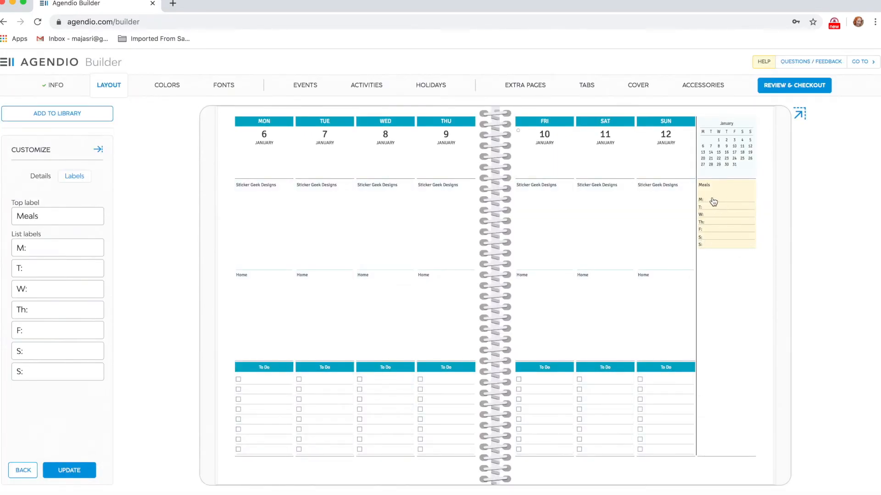
# - Add the smallest lined pagelet below Meals, with its lines turned off and a shaded background
pyautogui.click(726, 264)
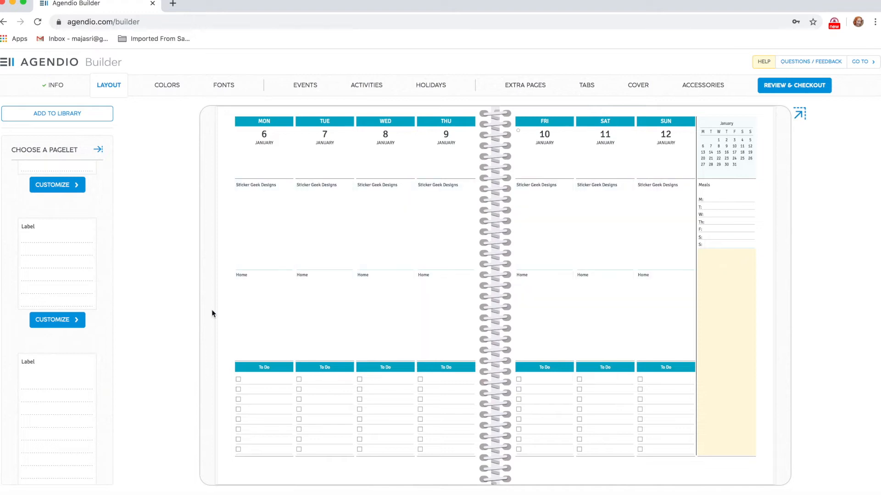
pyautogui.scroll(1, 55, 256)
pyautogui.click(57, 224)
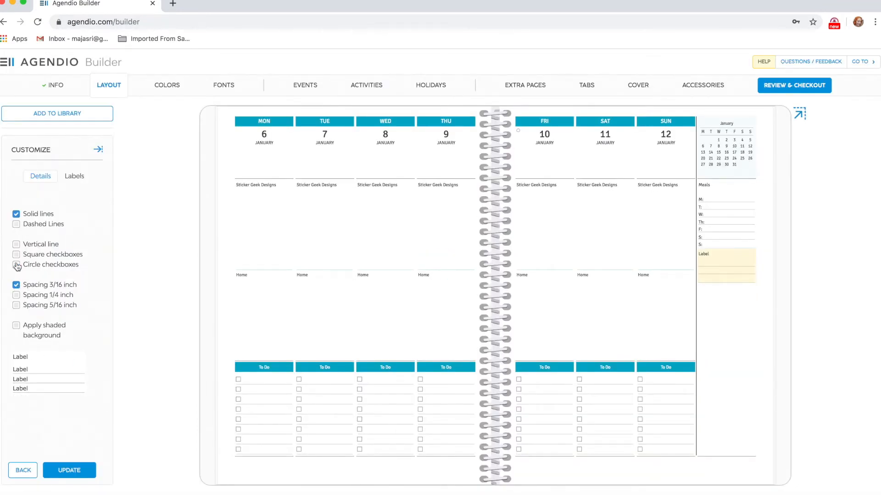
pyautogui.click(16, 215)
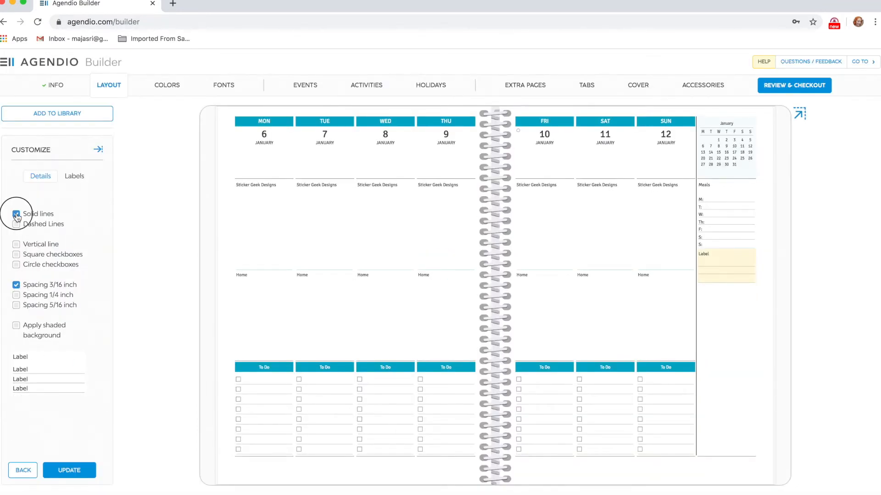
pyautogui.click(82, 181)
pyautogui.click(47, 179)
pyautogui.click(16, 326)
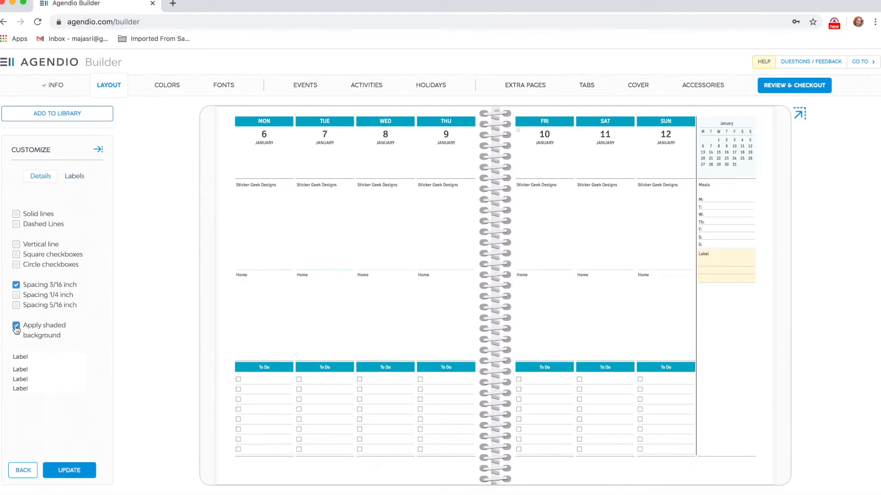
# - Title the small block below Meals Goal and apply its settings to the layout
pyautogui.click(76, 178)
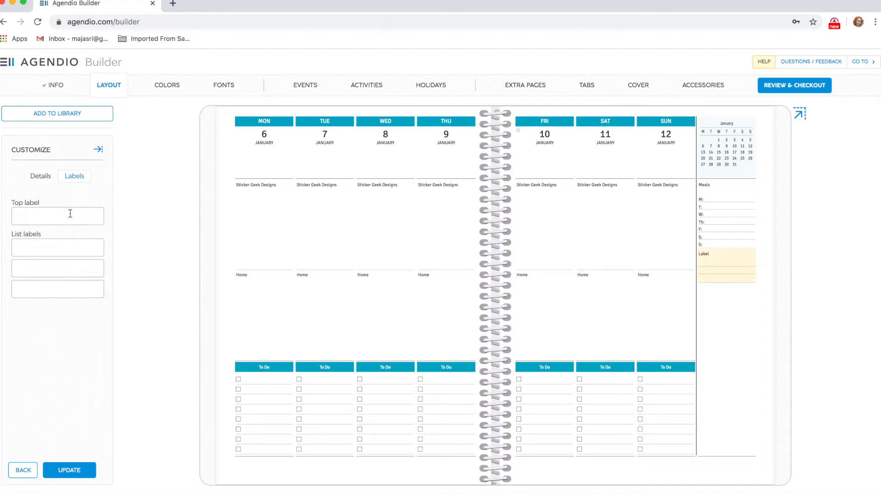
pyautogui.write('Goal')
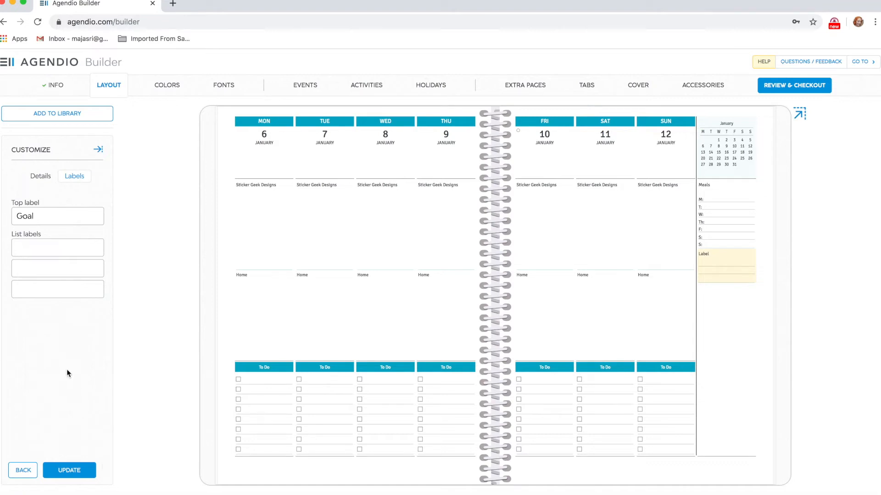
pyautogui.click(73, 468)
# - Add the medium lined pagelet in the empty sidebar space below Goal and title it Tracker
pyautogui.click(723, 345)
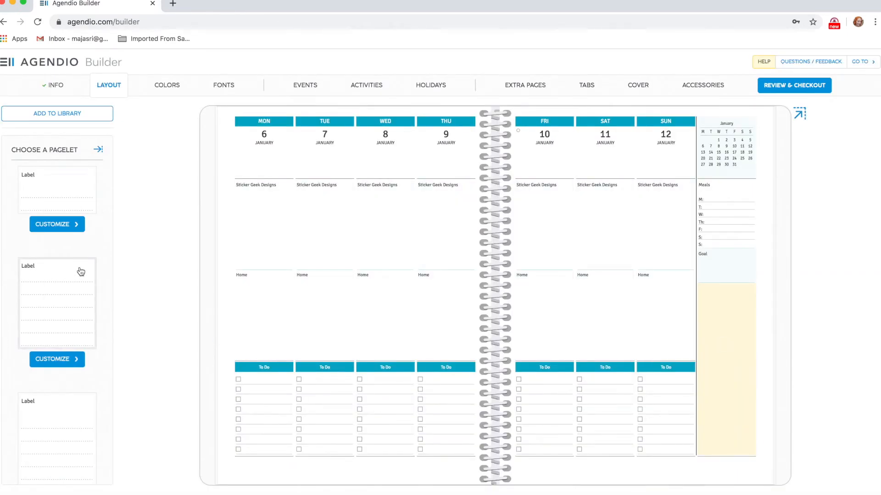
pyautogui.click(69, 361)
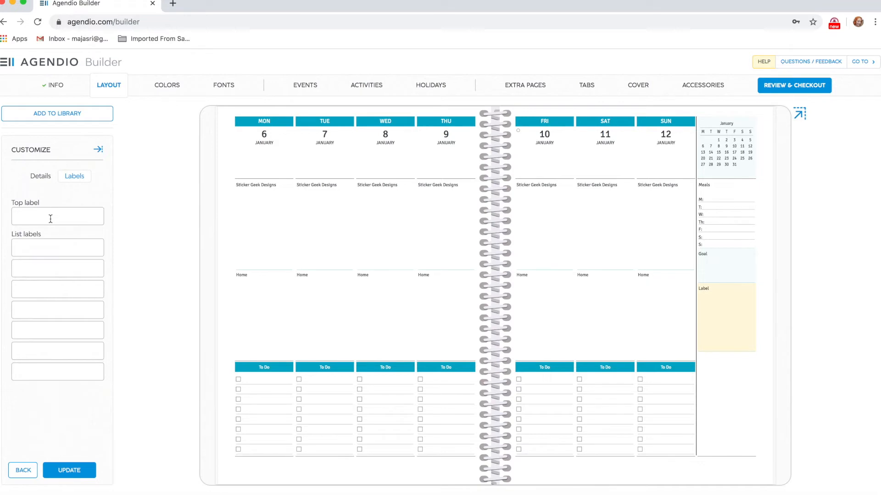
pyautogui.write('Tracker')
# - Label the Tracker lines M:, T:, W:, Th:, F:, S: and S:, and apply the labels
pyautogui.write('M')
pyautogui.write(':')
pyautogui.write('T:')
pyautogui.write('W')
pyautogui.write(':')
pyautogui.write('Th:')
pyautogui.write('F')
pyautogui.write('S')
pyautogui.write(':')
pyautogui.write('S')
pyautogui.write(':')
pyautogui.click(72, 472)
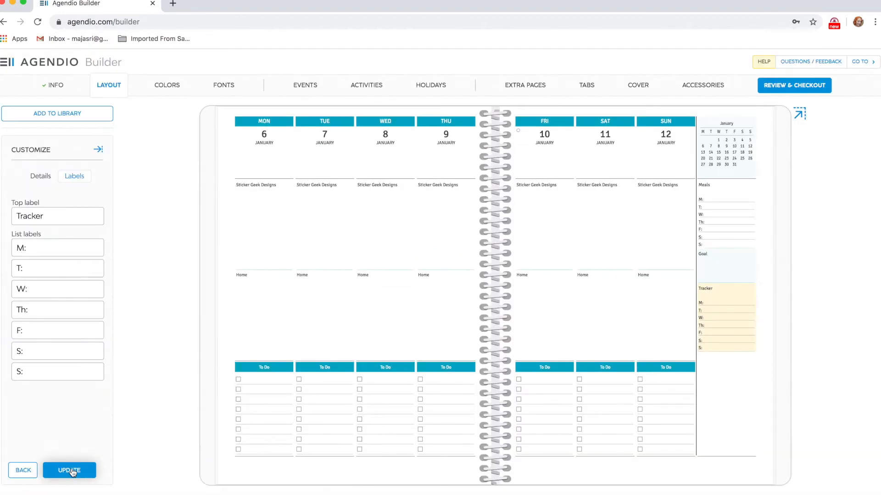
# - Add the larger lined pagelet in the space below Tracker and set its line spacing to 5/16 inch
pyautogui.click(739, 411)
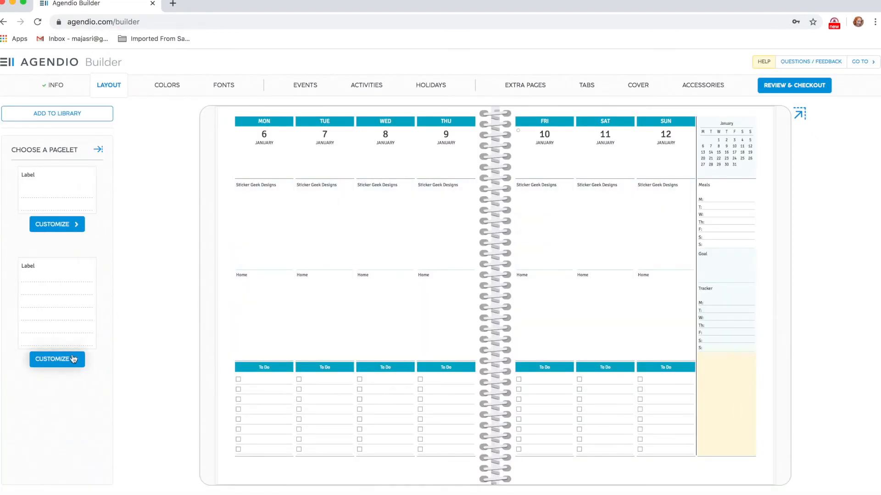
pyautogui.click(73, 312)
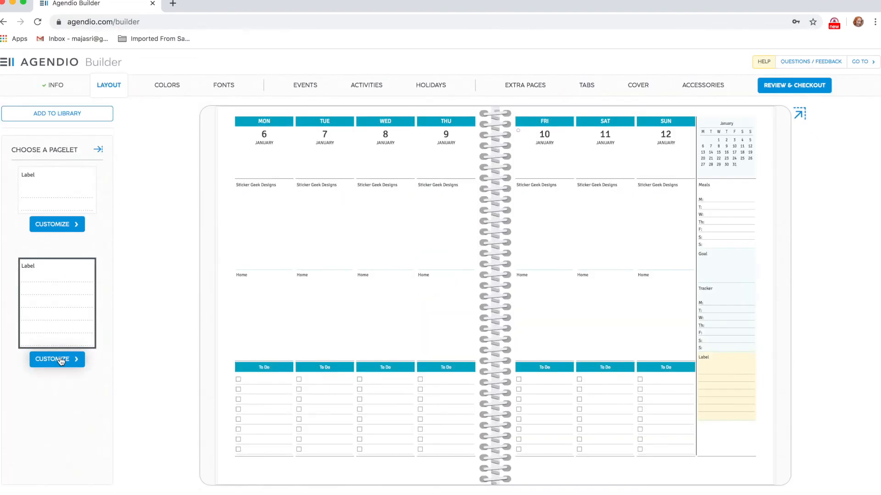
pyautogui.click(61, 360)
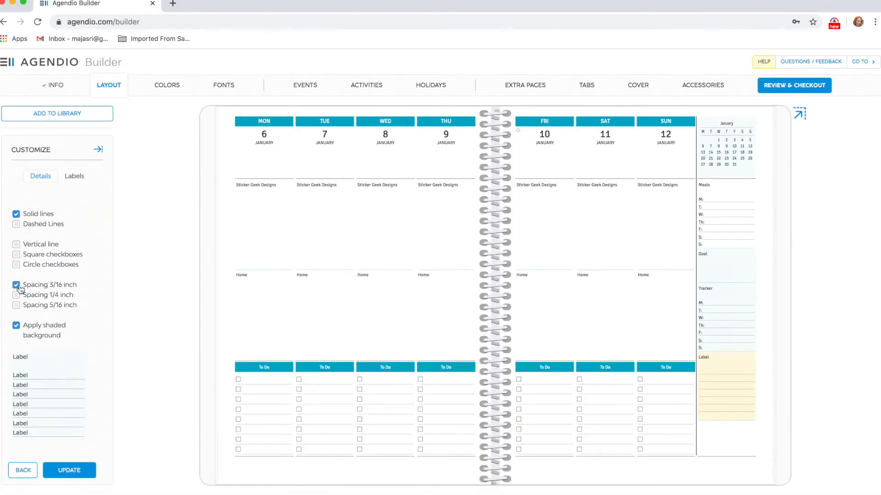
pyautogui.click(16, 306)
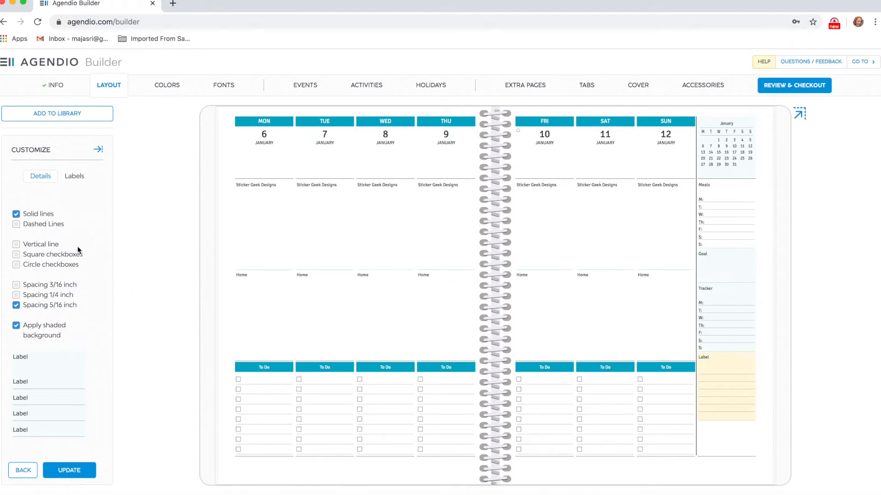
# - Title the block below Tracker Next Week and apply its settings to the layout
pyautogui.click(74, 176)
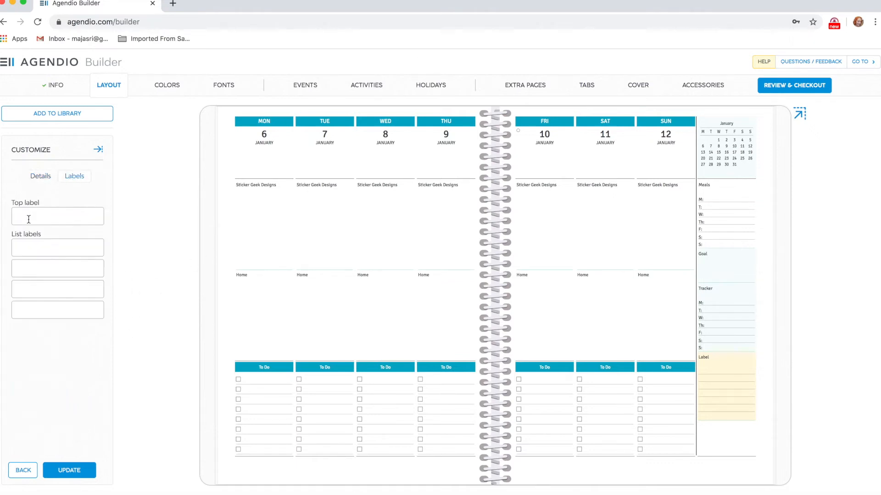
pyautogui.write('Next Week')
pyautogui.click(78, 472)
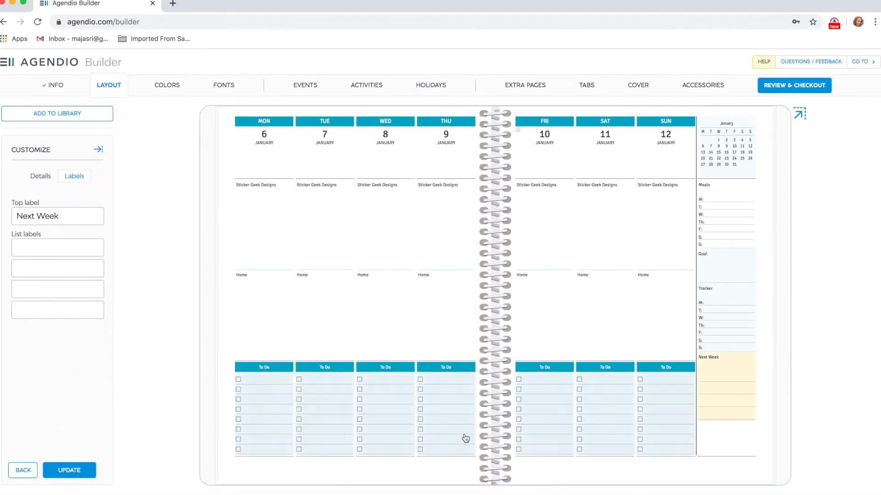
# - Remove the shaded background from the Tracker block and apply the change
pyautogui.click(739, 333)
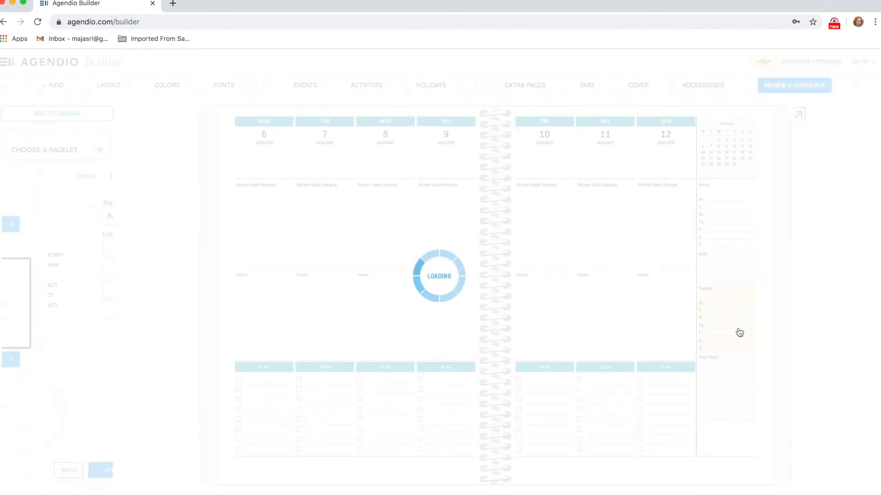
pyautogui.click(51, 361)
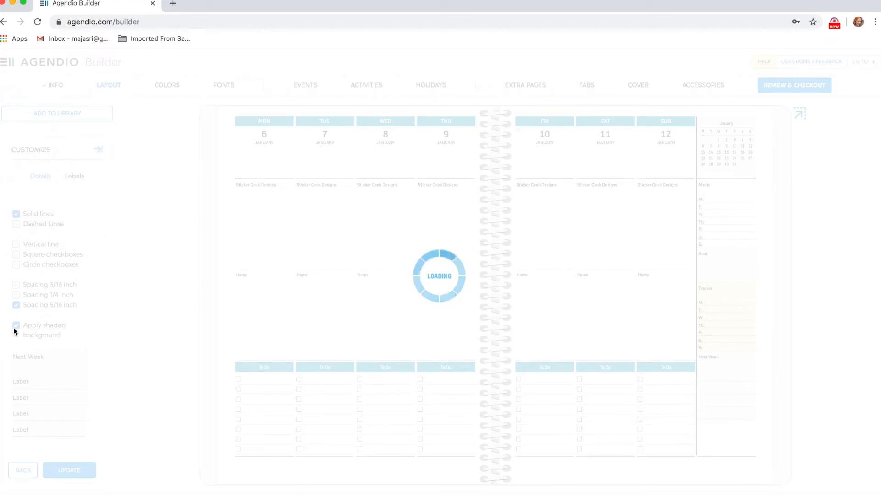
pyautogui.click(16, 327)
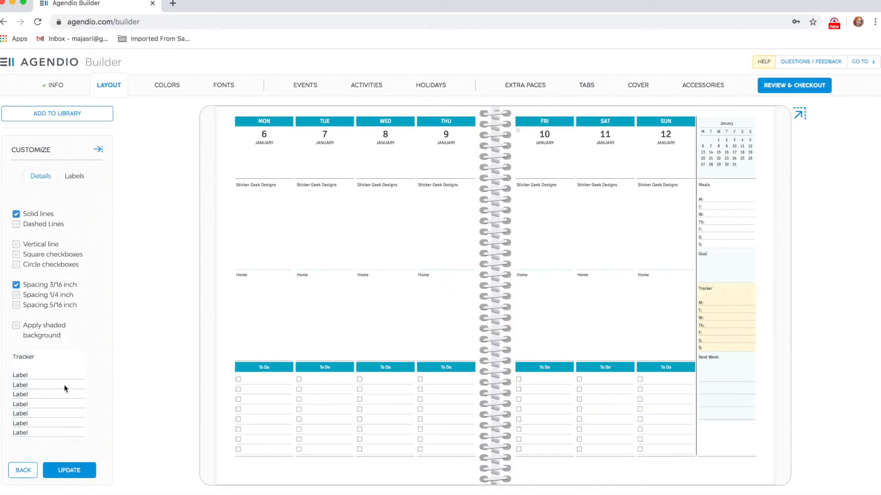
pyautogui.click(77, 471)
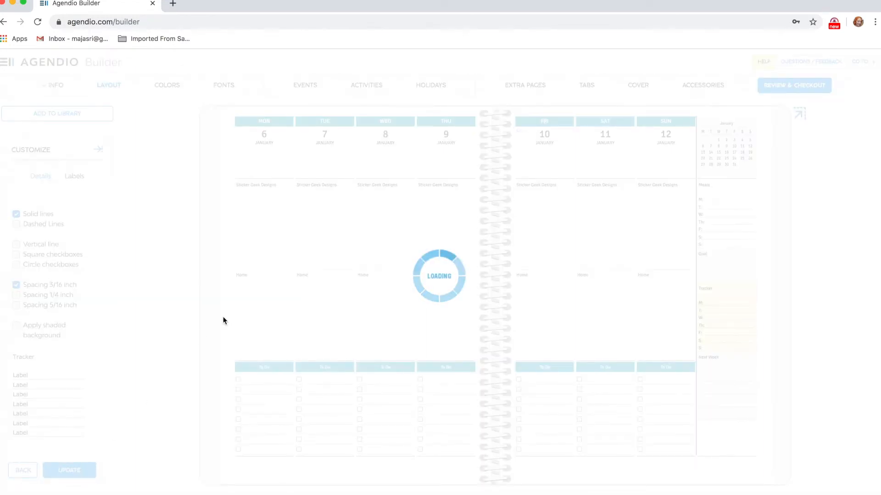
# - Change the last line label of the Meals block to Su: and apply it
pyautogui.click(733, 236)
pyautogui.click(59, 362)
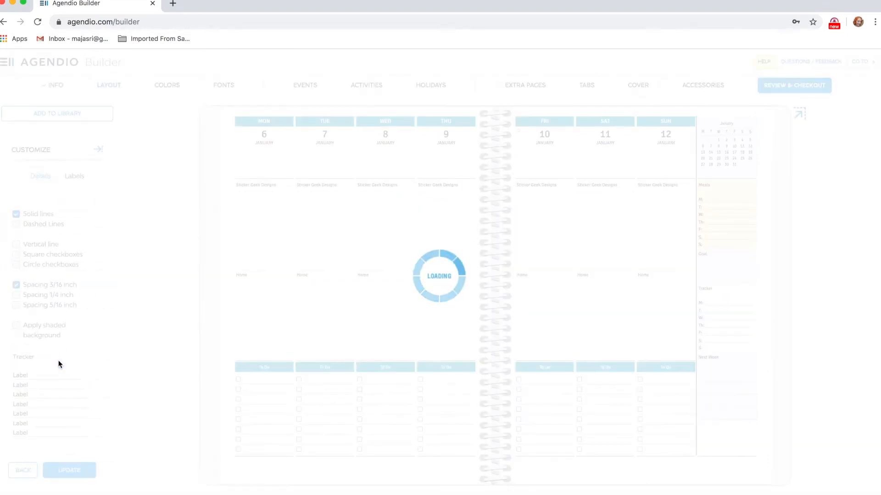
pyautogui.click(78, 177)
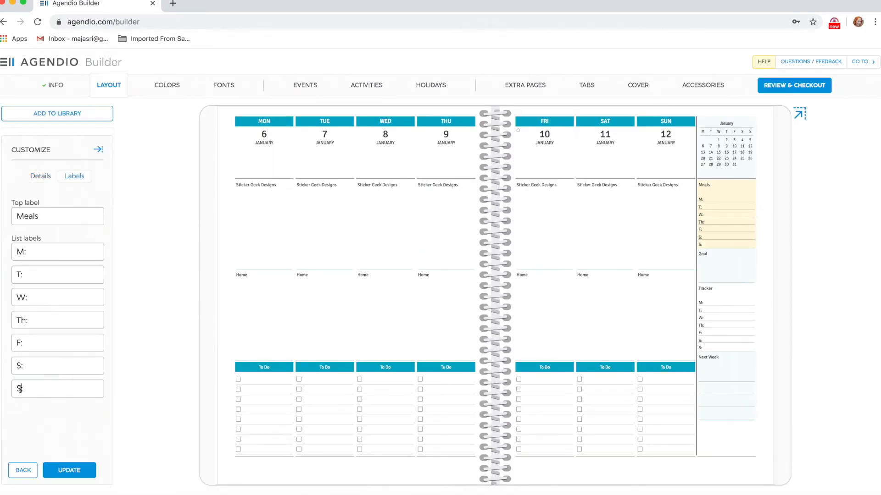
pyautogui.click(19, 389)
pyautogui.write('u')
pyautogui.click(67, 475)
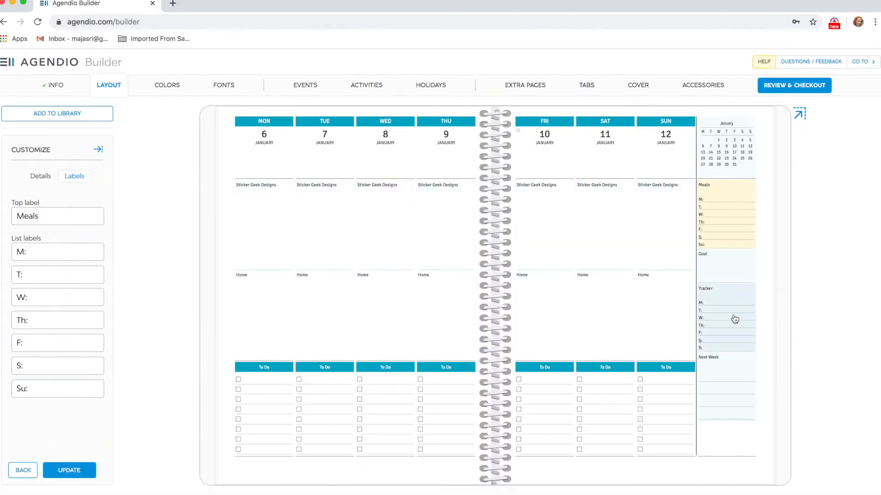
# - Change the last line label of the Tracker block to Su: and apply it
pyautogui.click(733, 316)
pyautogui.click(69, 359)
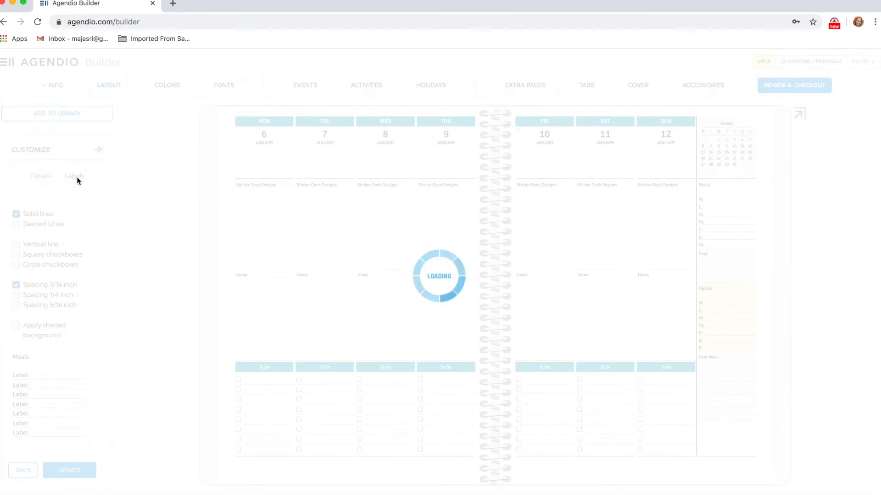
pyautogui.click(76, 177)
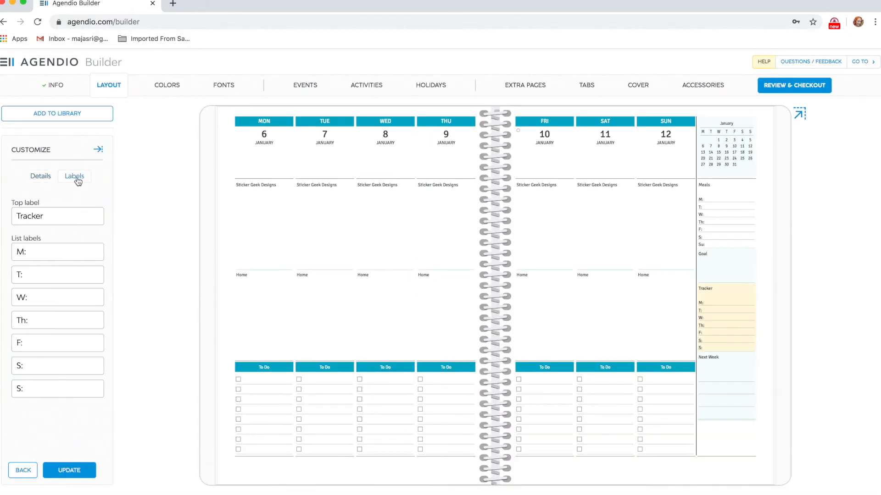
pyautogui.click(20, 389)
pyautogui.write('u')
pyautogui.click(69, 471)
# - Remove the solid lines and the shaded background from the block below Next Week in the planner's sidebar
pyautogui.click(728, 448)
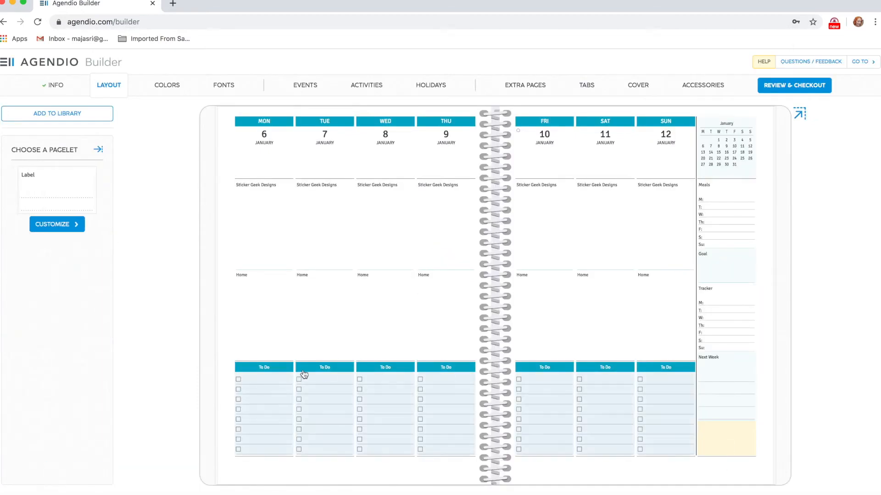
pyautogui.click(55, 225)
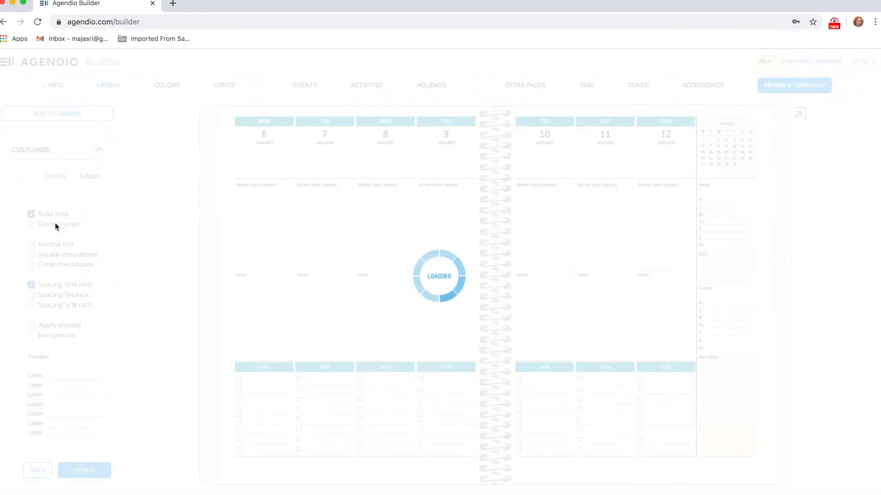
pyautogui.click(16, 214)
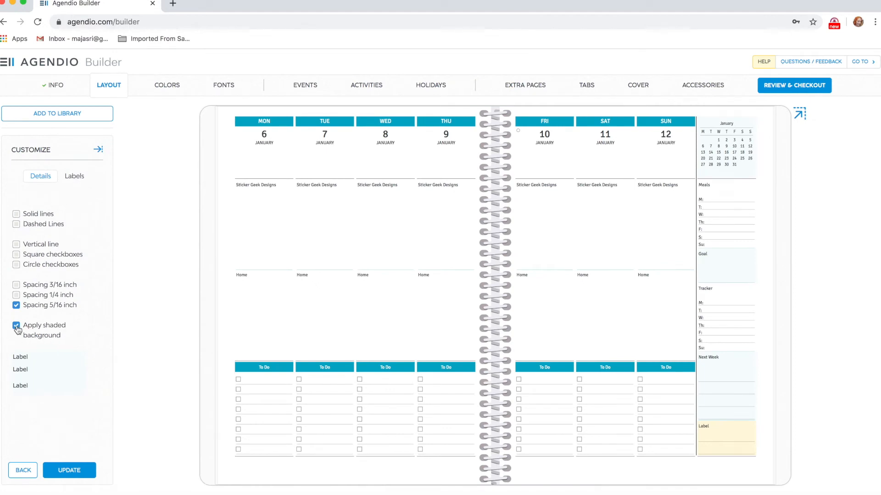
pyautogui.click(16, 325)
# - Title the block below Next Week Grateful For and apply its settings to the layout
pyautogui.click(76, 178)
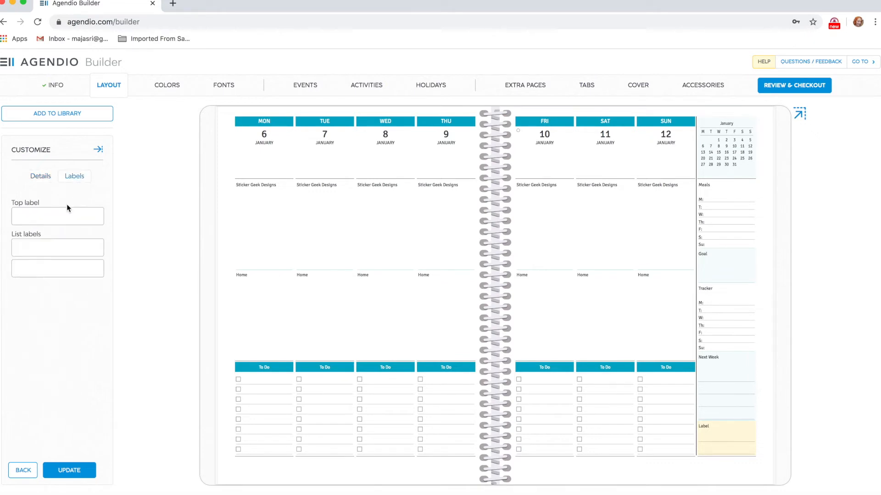
pyautogui.click(51, 215)
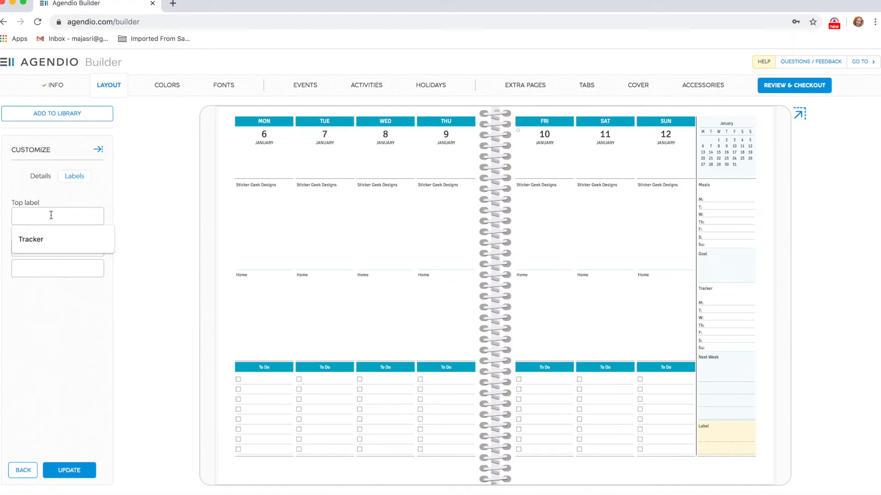
pyautogui.write('Grea')
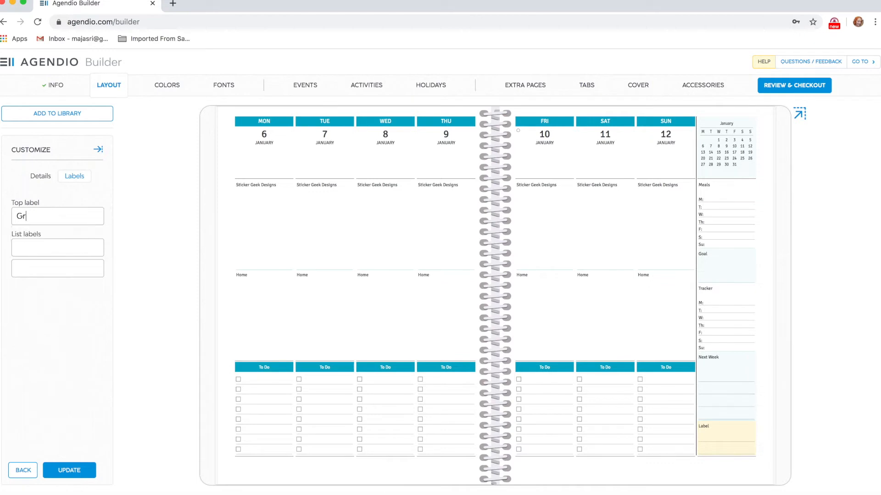
pyautogui.press('BackSpace')
pyautogui.press('BackSpace')
pyautogui.write('eat')
pyautogui.press('BackSpace')
pyautogui.press('BackSpace')
pyautogui.write('ateful For')
pyautogui.click(73, 470)
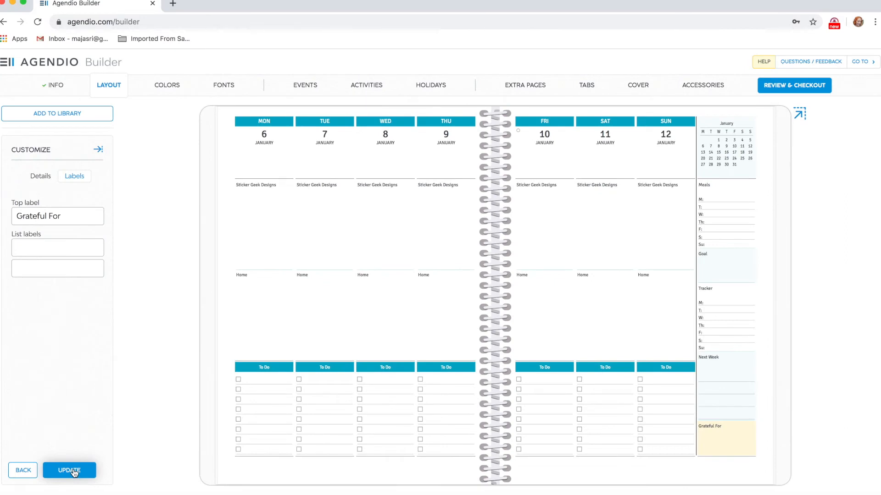
# - Set Wedgwood as the print color for all months of the planner
pyautogui.click(710, 149)
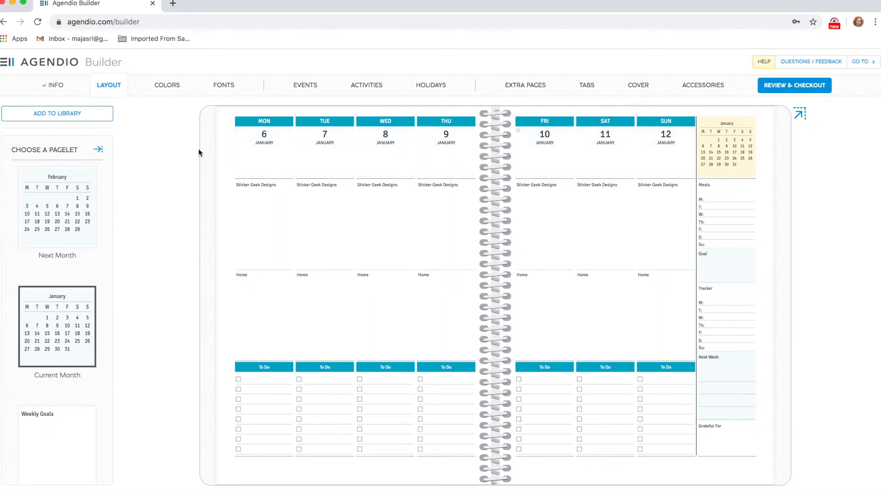
pyautogui.click(168, 85)
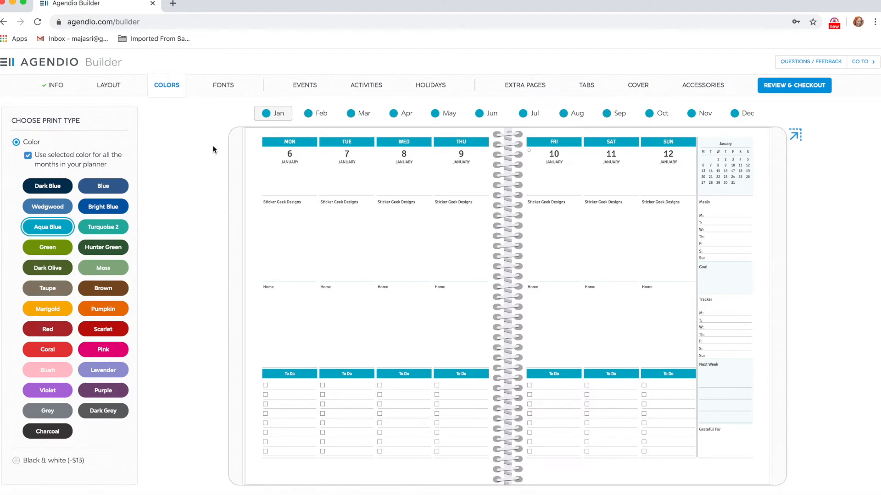
pyautogui.click(61, 208)
# - Turn off the single color for all months and color February Blush, March Lavender and April Violet
pyautogui.click(321, 112)
pyautogui.click(28, 155)
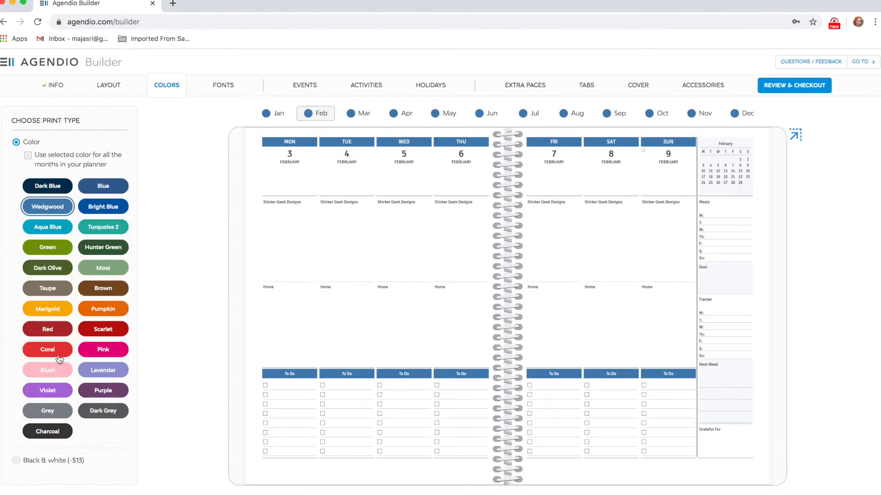
pyautogui.click(60, 369)
pyautogui.click(363, 113)
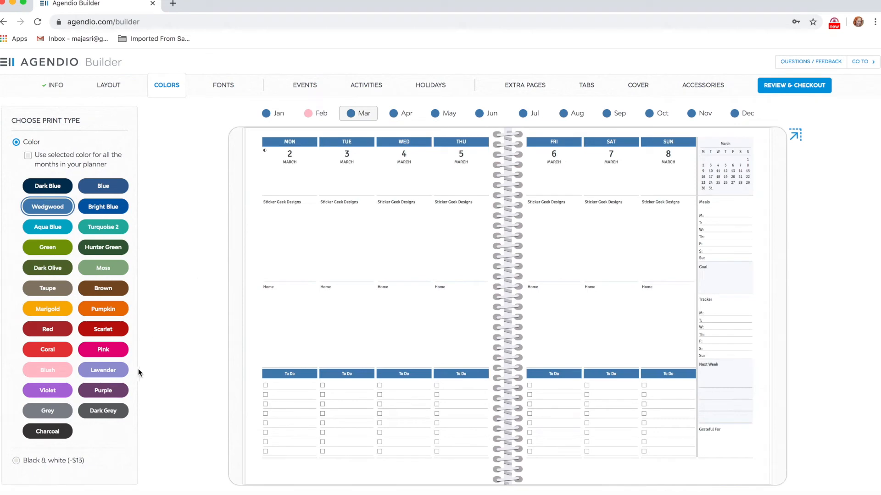
pyautogui.click(110, 371)
pyautogui.click(404, 113)
pyautogui.click(47, 391)
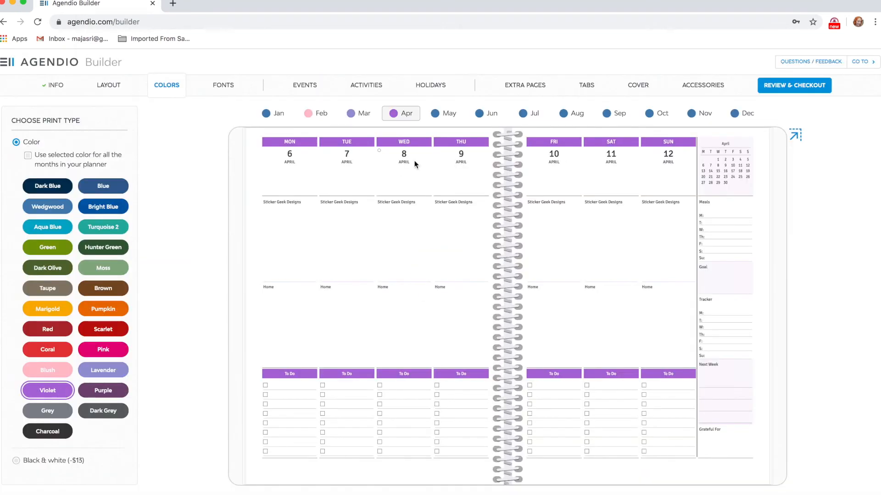
# - Color May Pink, June Turquoise 2 and July Aqua Blue
pyautogui.click(450, 114)
pyautogui.click(107, 350)
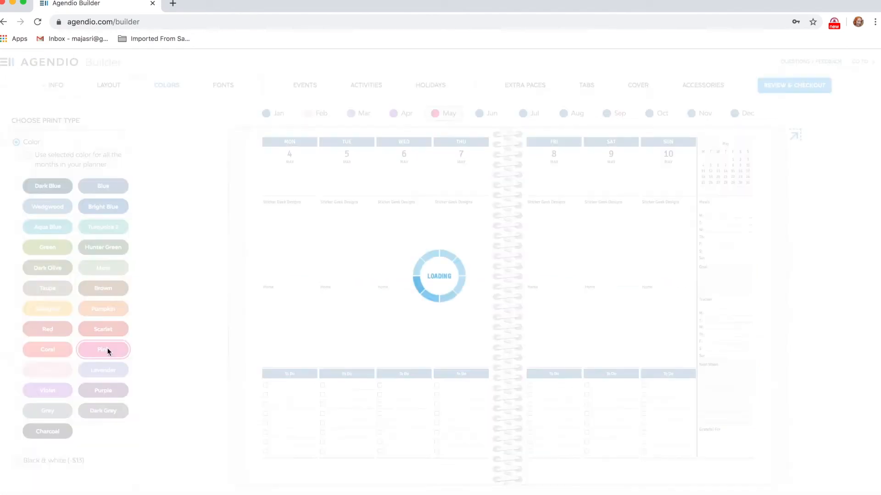
pyautogui.click(103, 227)
pyautogui.click(529, 113)
pyautogui.click(48, 227)
# - Color August Marigold, September Coral, October Pumpkin, November Brown and December Green
pyautogui.click(571, 114)
pyautogui.click(61, 310)
pyautogui.click(62, 351)
pyautogui.click(109, 313)
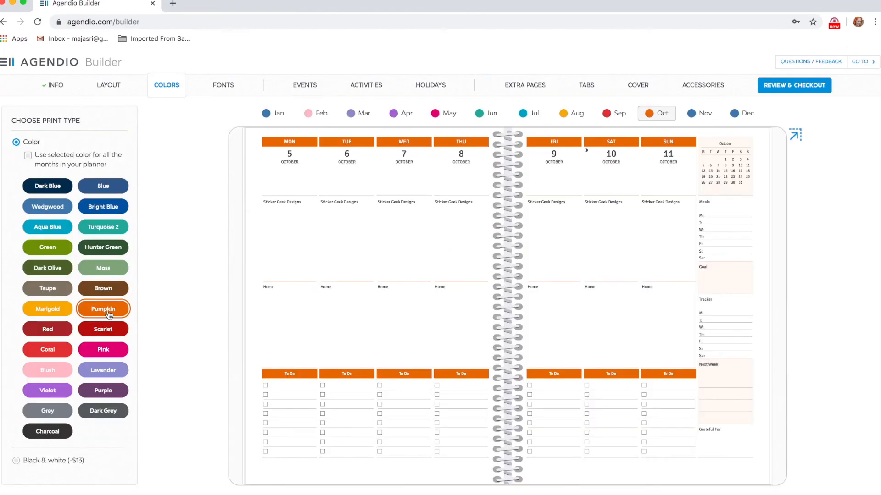
pyautogui.click(104, 291)
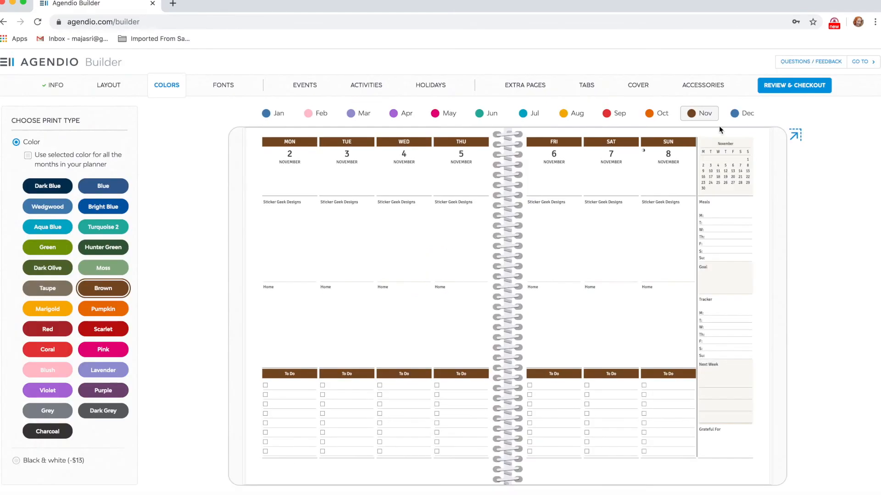
pyautogui.click(92, 335)
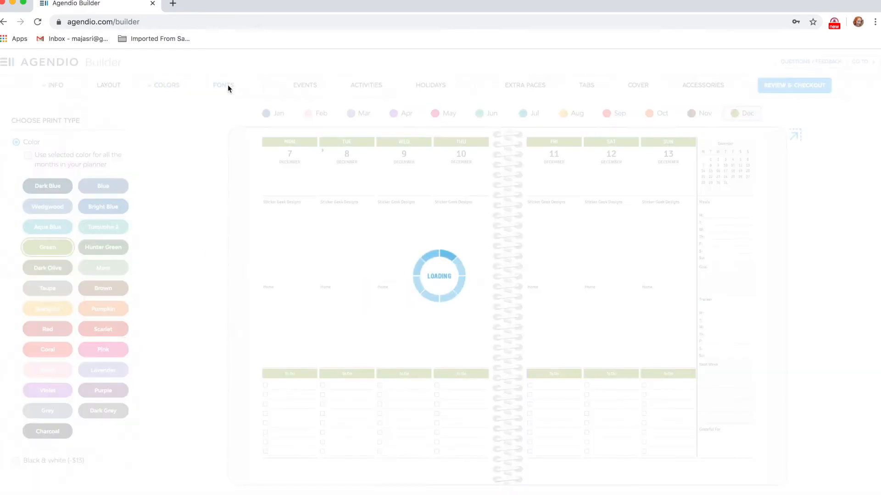
# - Examine the fonts available for the planner, from Actor through Tahoma
pyautogui.click(226, 86)
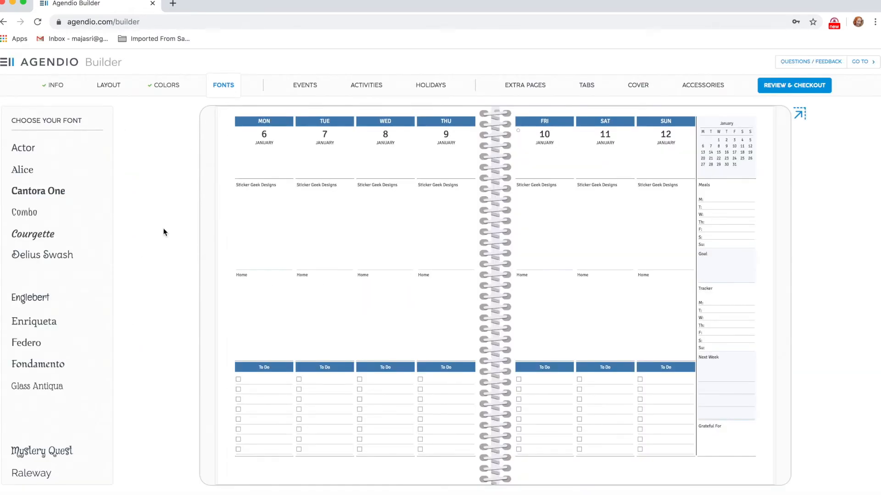
pyautogui.scroll(-2, 46, 257)
pyautogui.scroll(-3, 46, 257)
pyautogui.scroll(4, 46, 257)
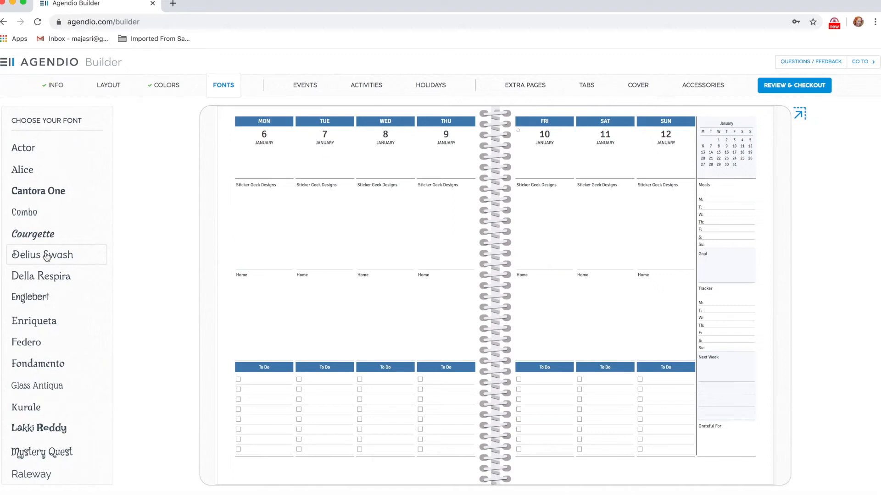
pyautogui.scroll(-3, 70, 355)
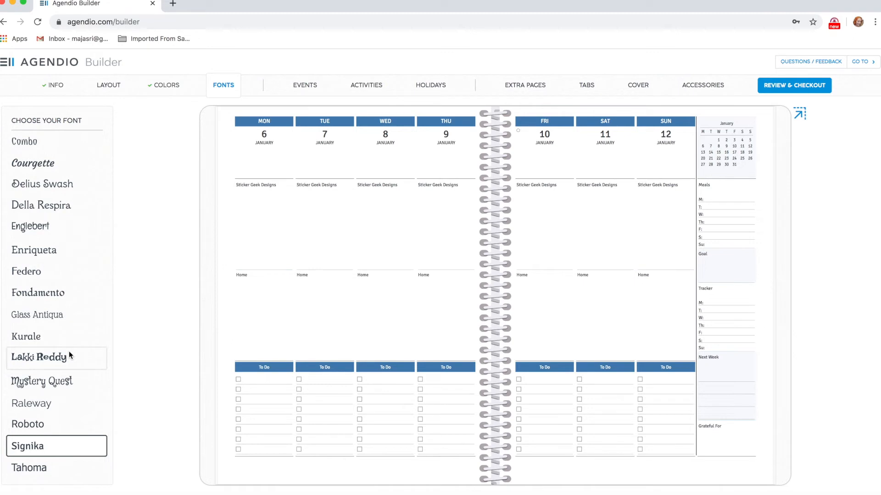
pyautogui.scroll(1, 70, 356)
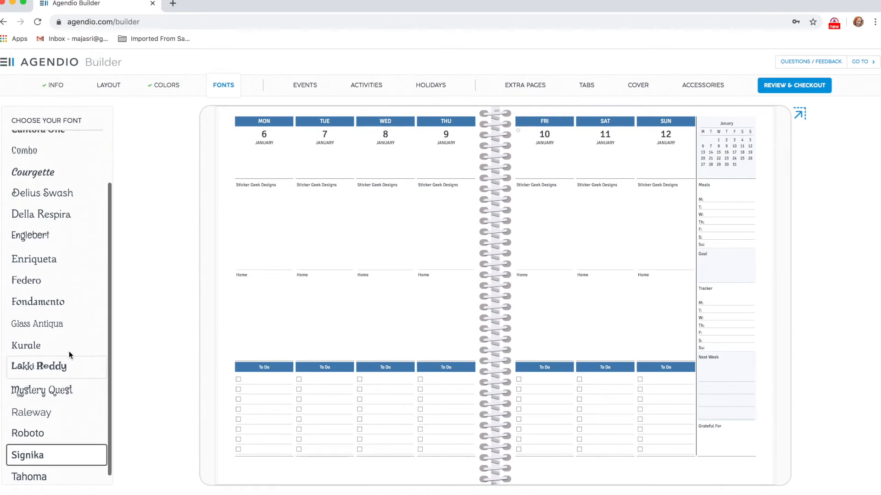
pyautogui.scroll(-1, 70, 355)
pyautogui.scroll(3, 71, 355)
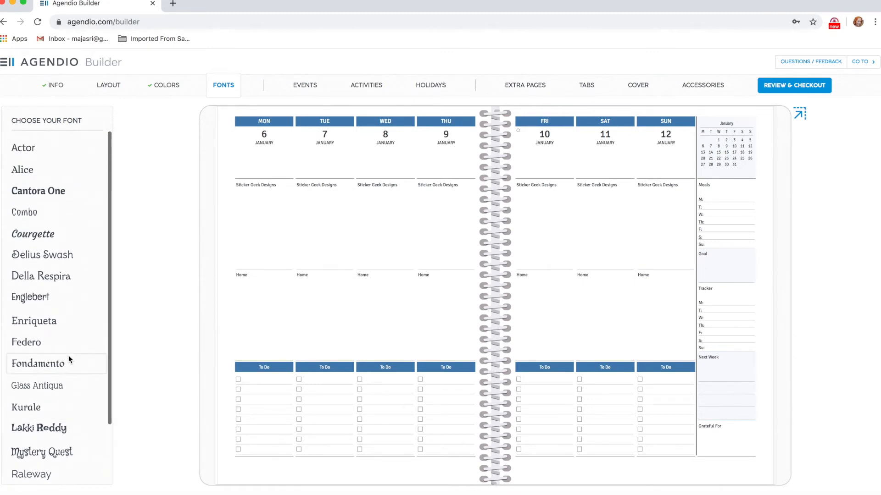
pyautogui.scroll(-3, 70, 359)
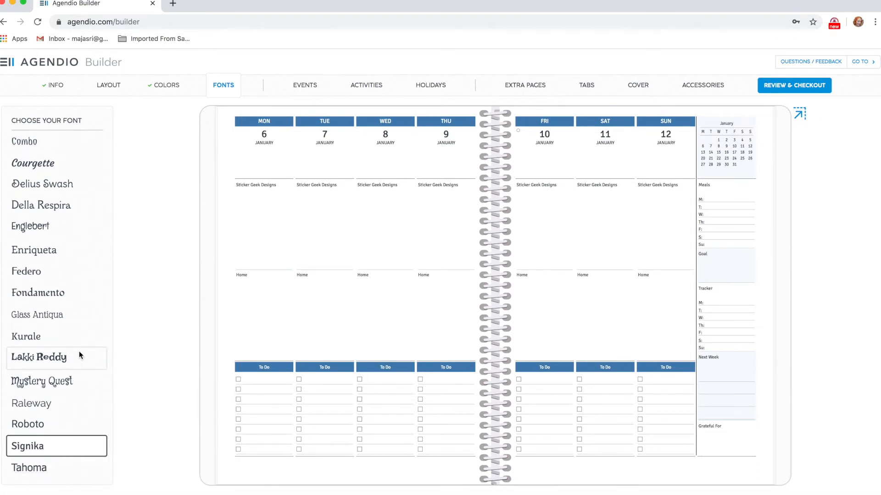
pyautogui.scroll(3, 67, 256)
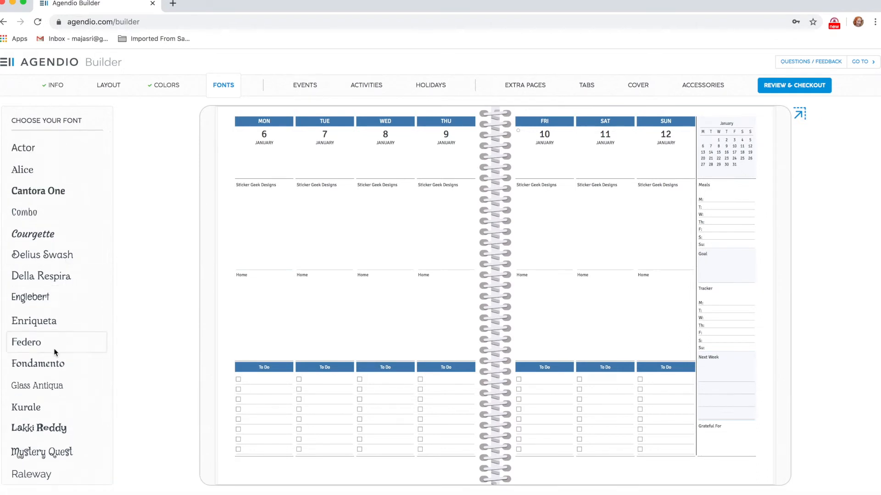
pyautogui.scroll(-3, 54, 348)
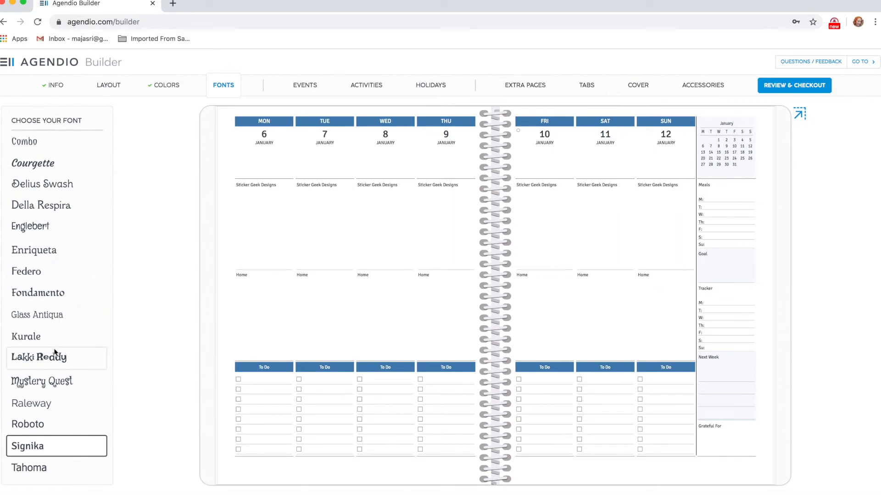
pyautogui.scroll(3, 53, 348)
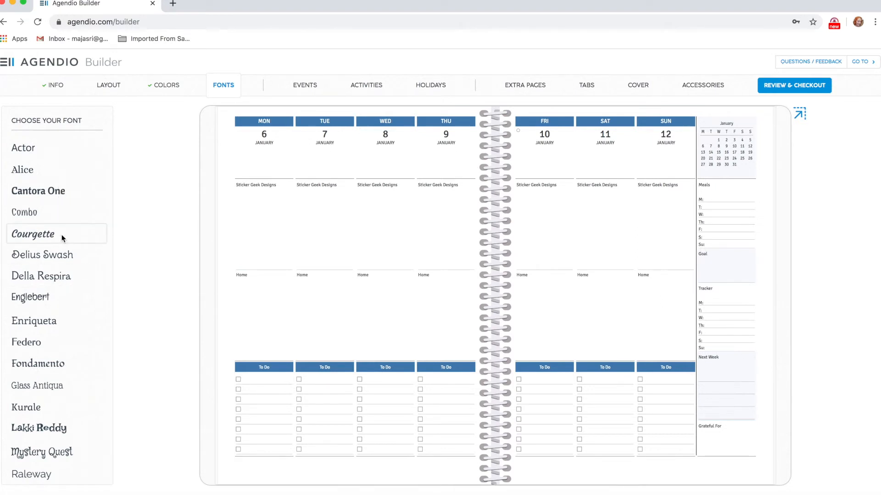
# - Try the Courgette font on the layout, and set the planner font to Della Respira
pyautogui.click(39, 237)
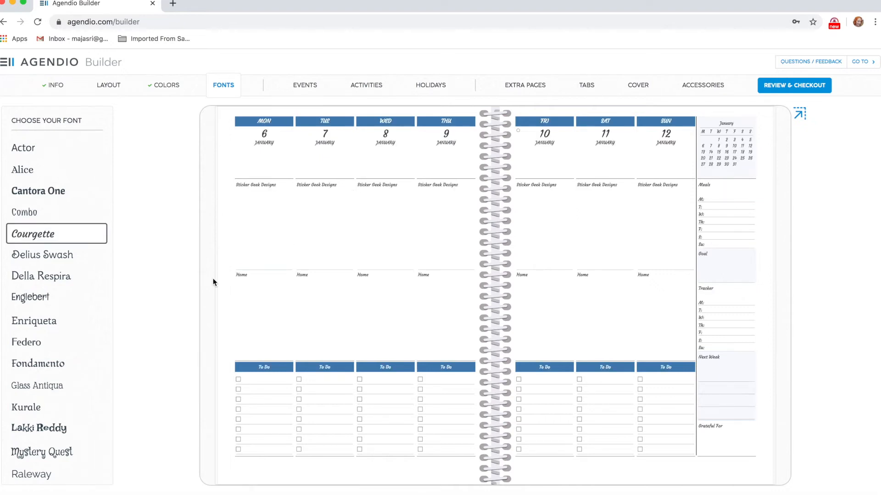
pyautogui.scroll(-3, 46, 299)
pyautogui.click(52, 209)
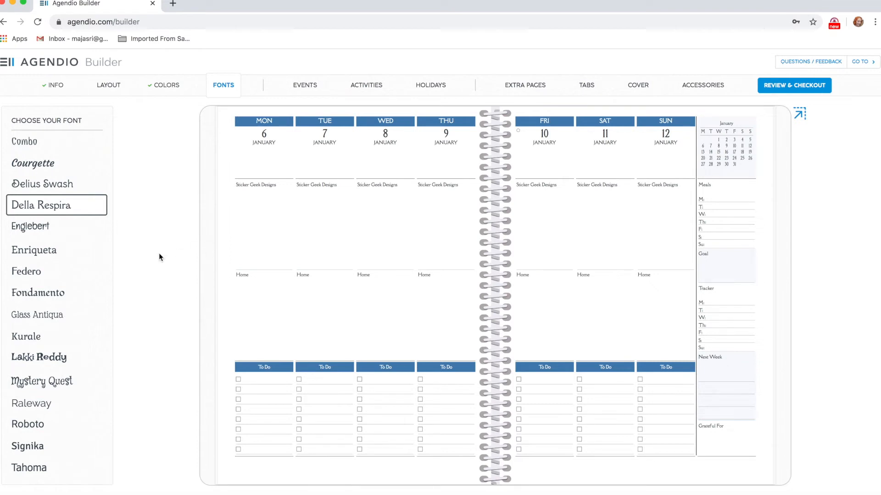
# - Add a BIRTHDAY event as the first planner event and pick the birthday's date
pyautogui.click(312, 90)
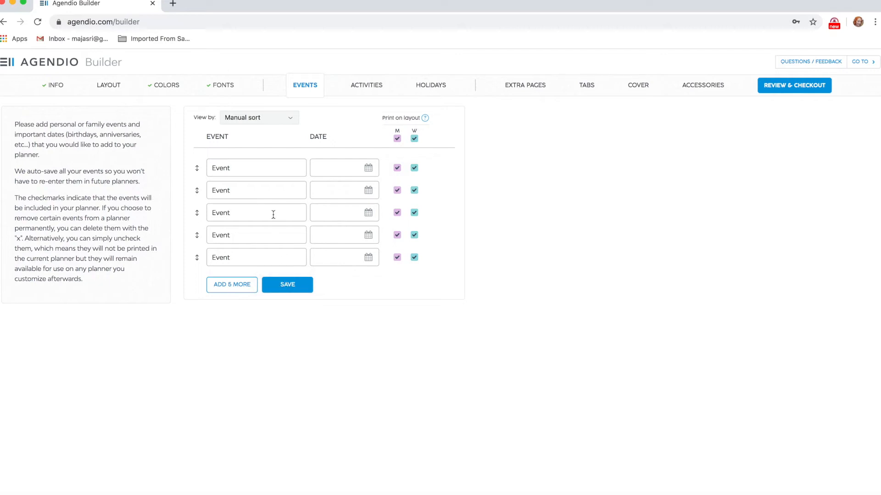
pyautogui.click(232, 168)
pyautogui.write('BIRTHDAY')
pyautogui.click(368, 168)
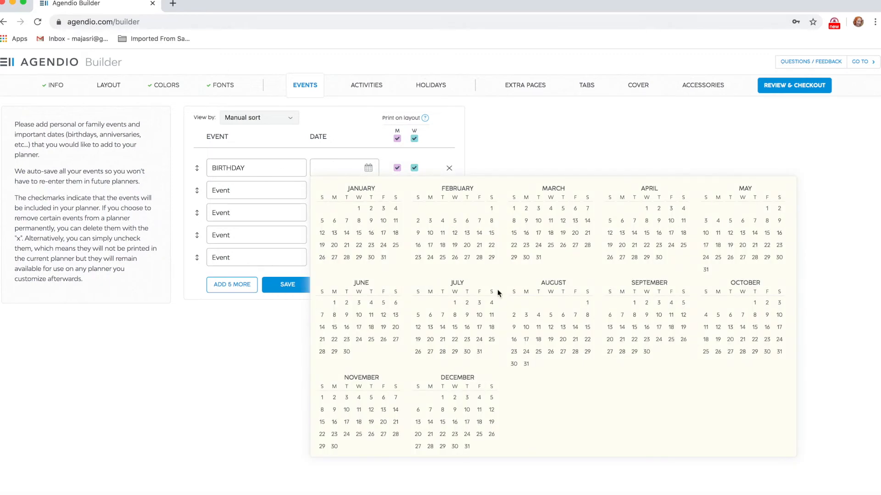
pyautogui.click(443, 327)
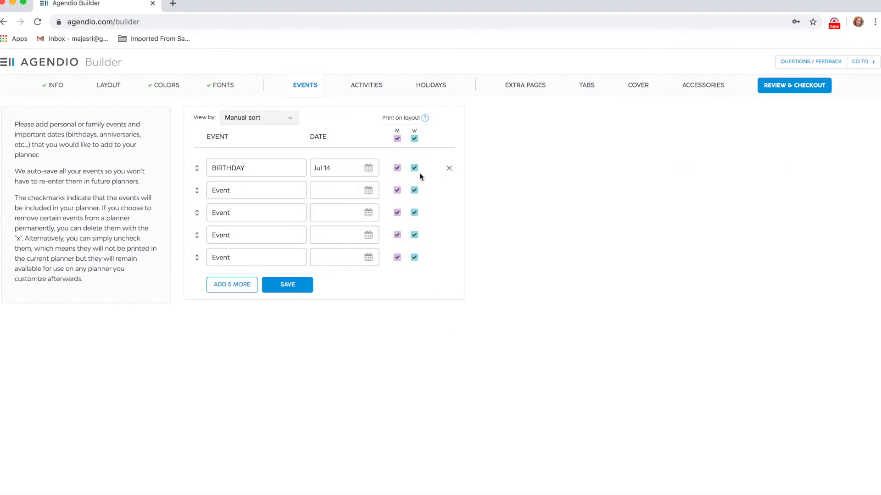
# - Add a second event named PWM on Jan 10
pyautogui.click(242, 189)
pyautogui.write('PWM')
pyautogui.click(369, 190)
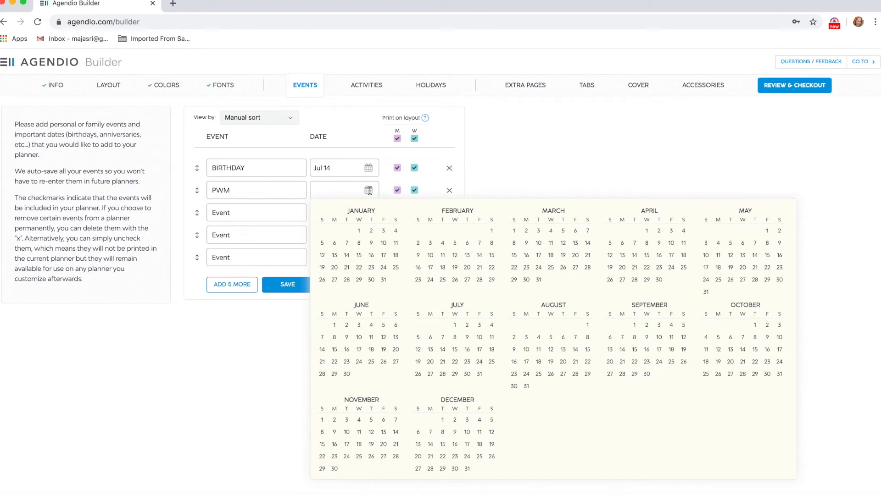
pyautogui.click(383, 244)
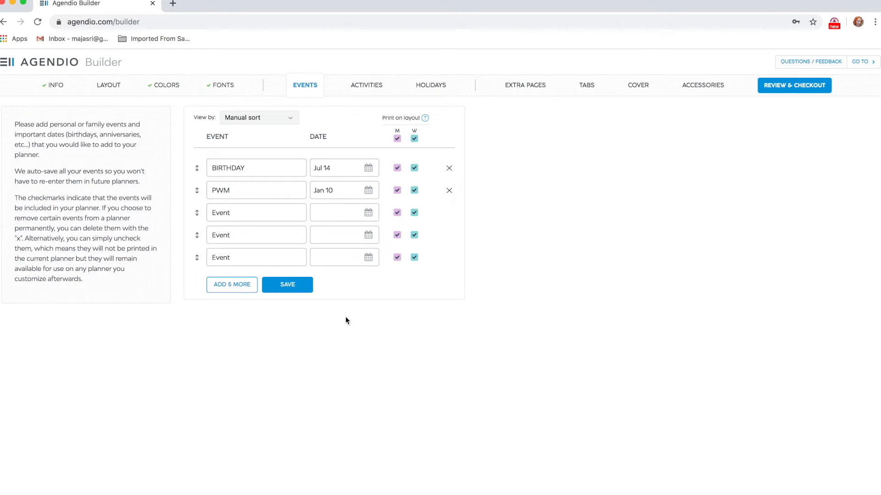
# - Add a third event named Agendio Planner Fans on Jan 21
pyautogui.click(234, 214)
pyautogui.write('Agendio Planner Fans')
pyautogui.click(369, 213)
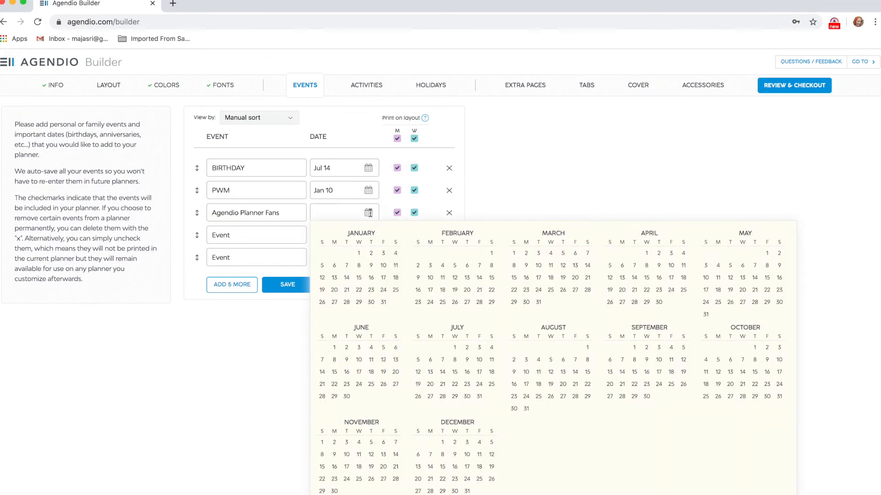
pyautogui.click(346, 291)
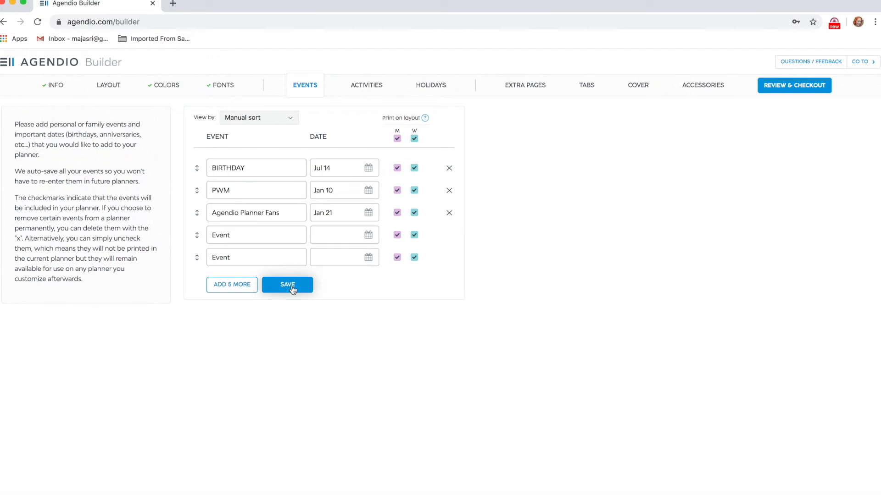
# - Change the Agendio Planner Fans event date to Jan 10 and save the events
pyautogui.click(368, 215)
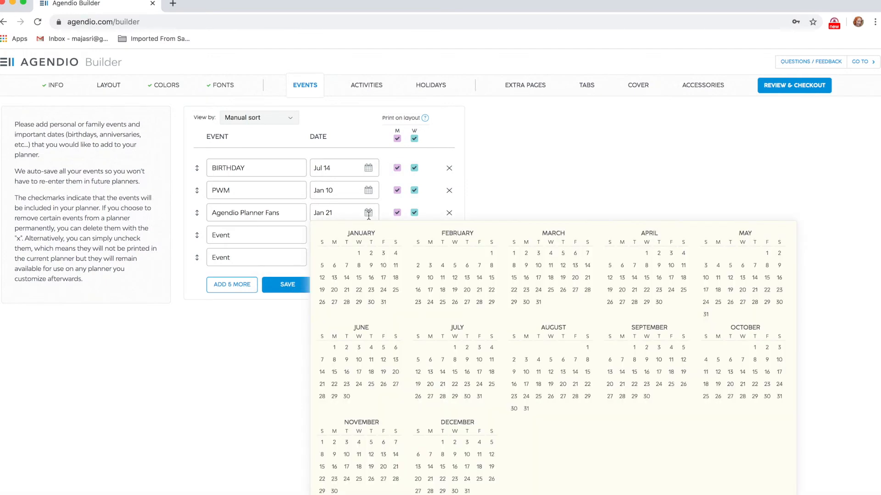
pyautogui.click(384, 266)
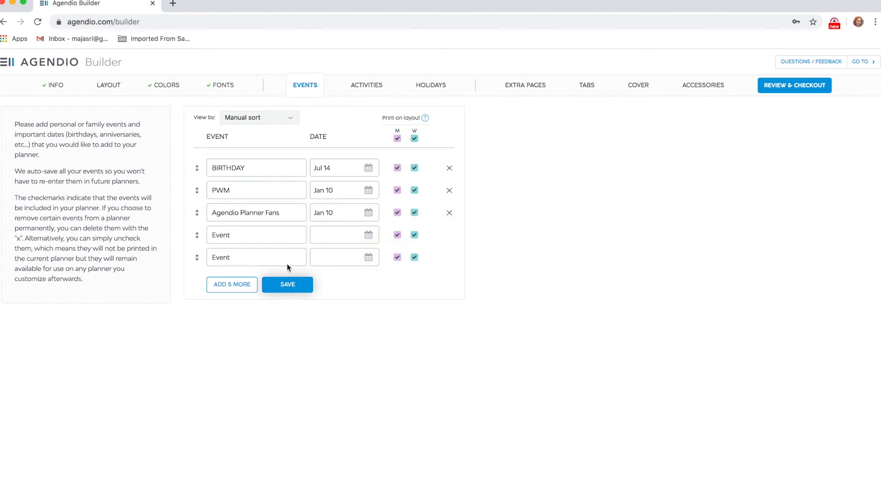
pyautogui.click(287, 287)
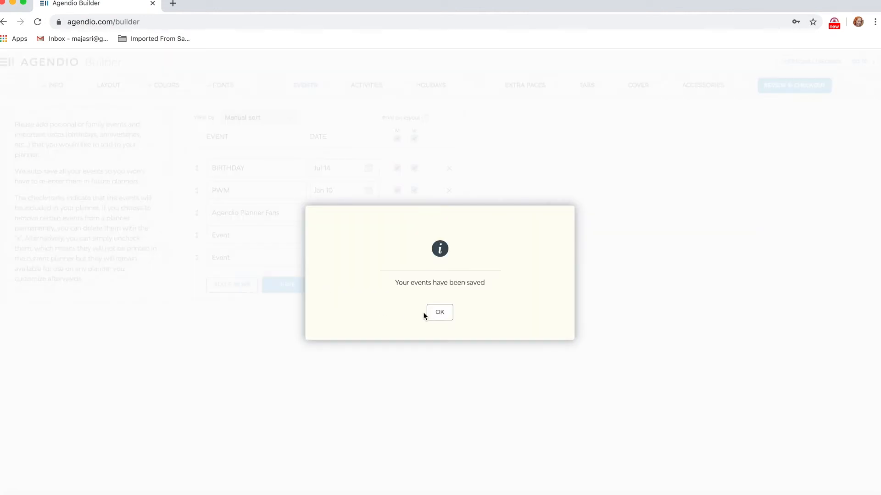
pyautogui.click(440, 312)
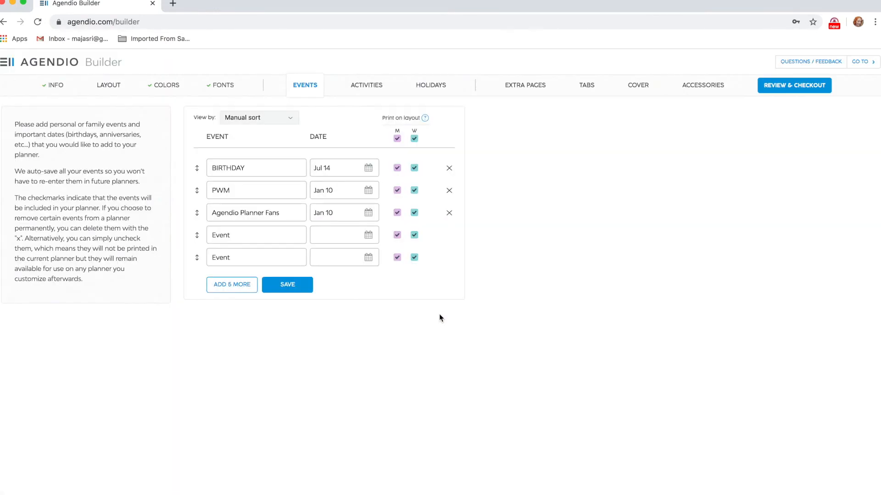
# - Add a Vitamins activity for every day from Jan 1 to the end of the planner, excluded from the monthly layout
pyautogui.click(370, 86)
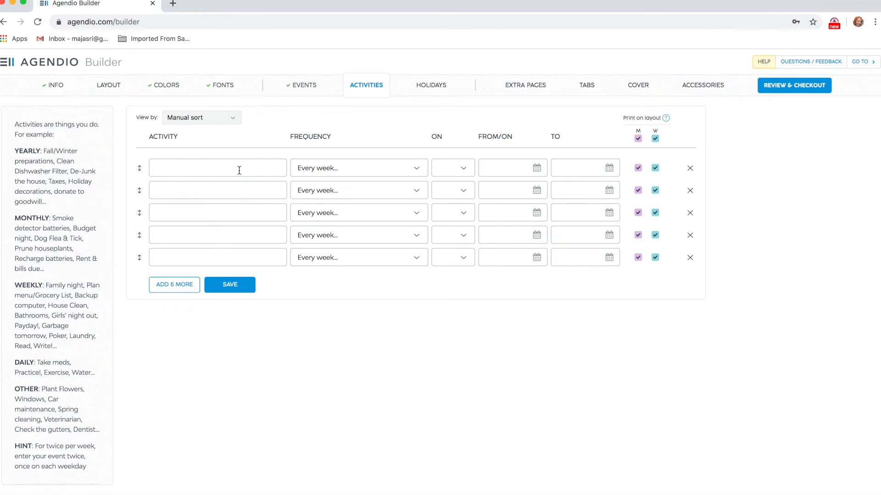
pyautogui.write('Vitamins')
pyautogui.click(365, 173)
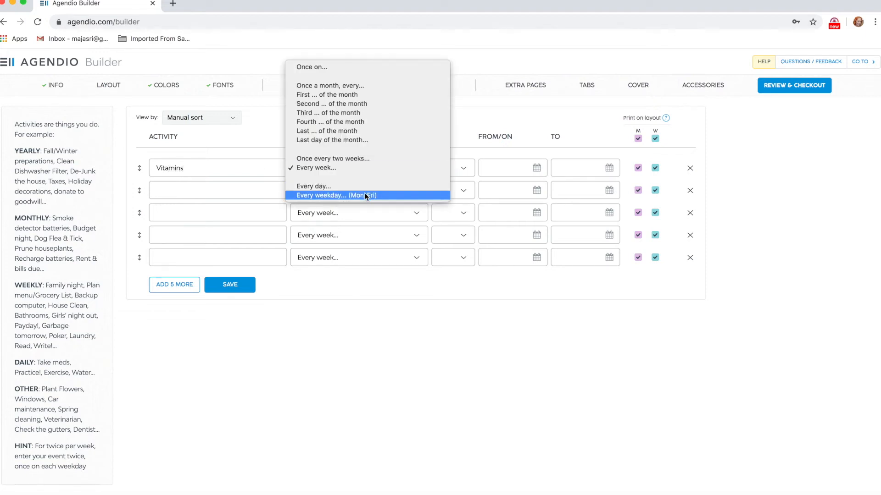
pyautogui.click(365, 186)
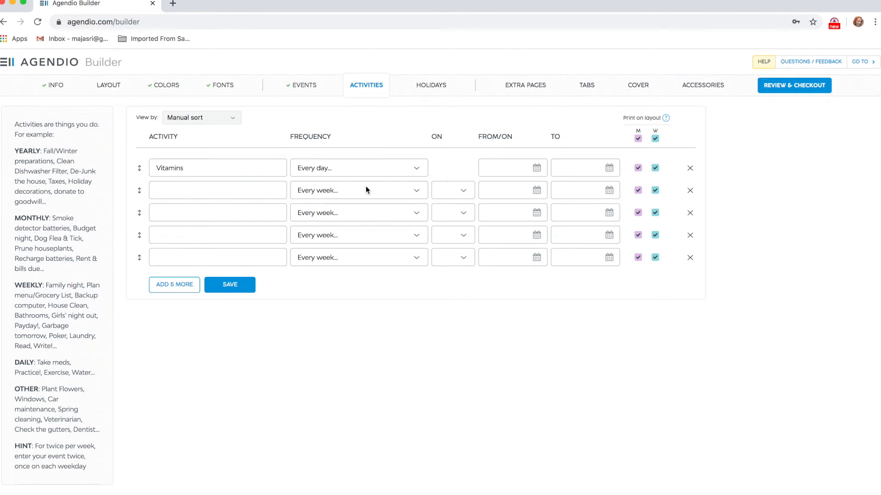
pyautogui.click(537, 168)
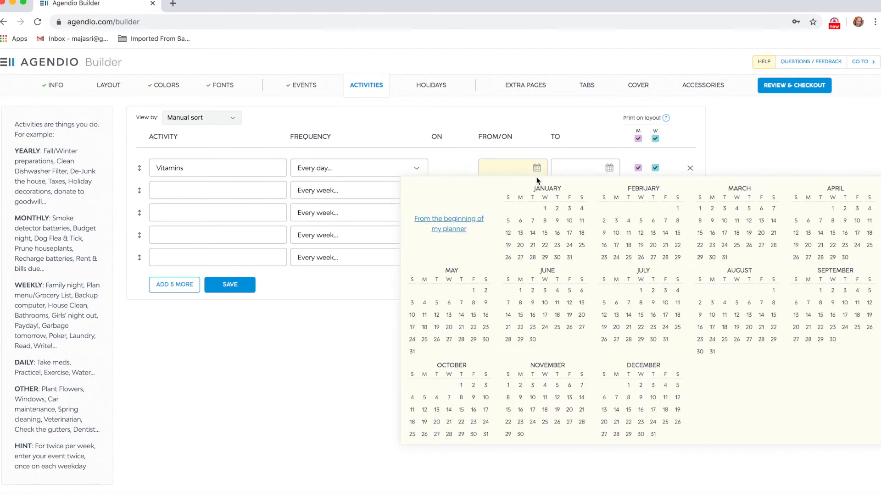
pyautogui.click(545, 209)
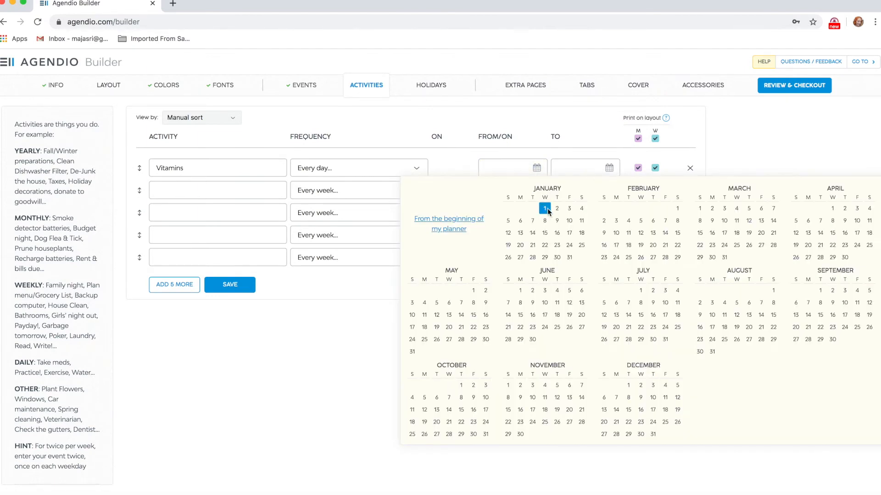
pyautogui.click(608, 170)
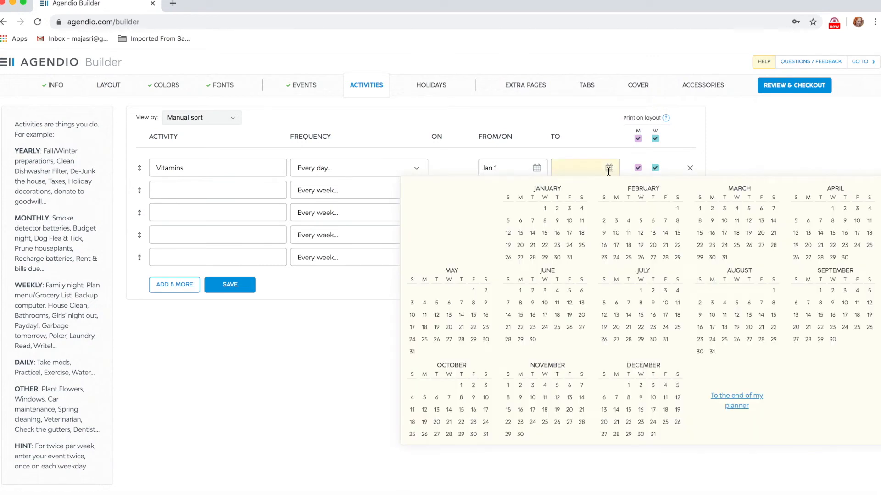
pyautogui.click(735, 405)
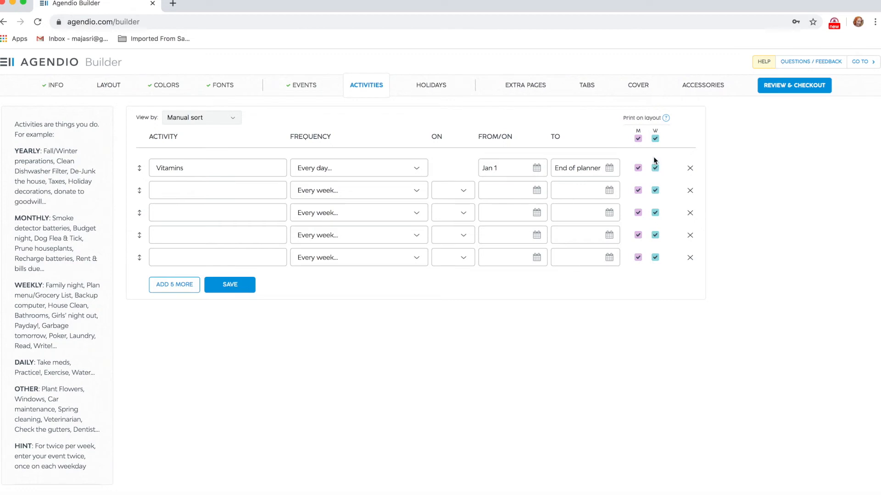
pyautogui.click(638, 168)
# - Add a Wash Linens activity for every week on Sunday from Jan 1 to the end of the planner, excluded from the monthly layout
pyautogui.write('Wash Linens')
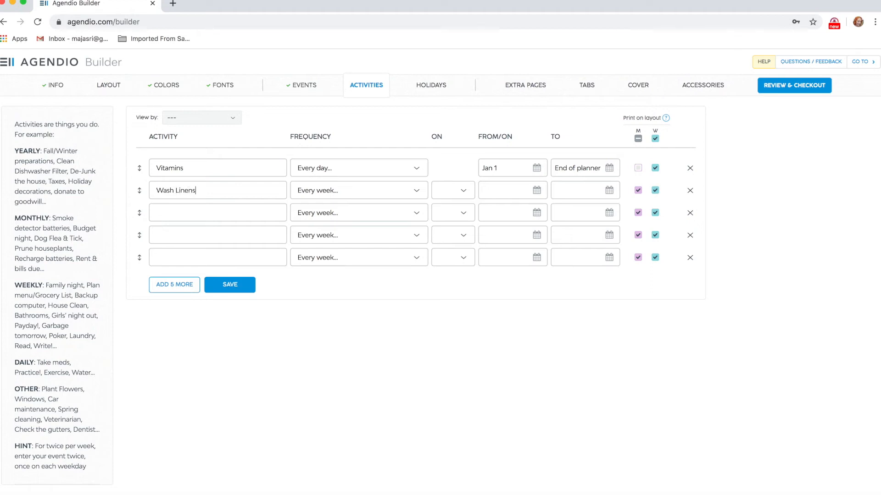
pyautogui.click(354, 193)
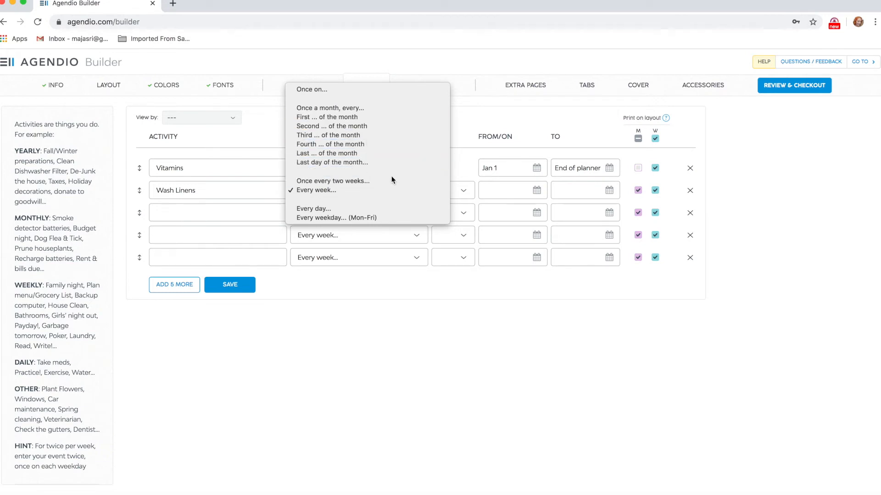
pyautogui.click(375, 191)
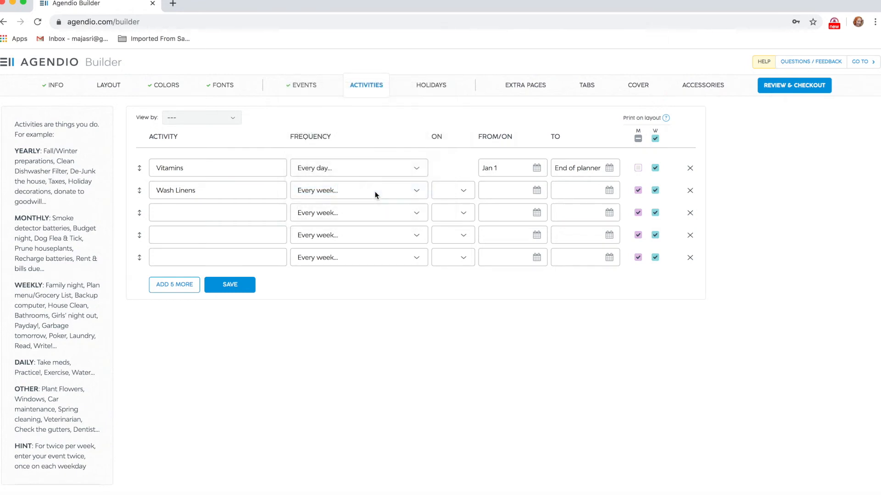
pyautogui.click(460, 191)
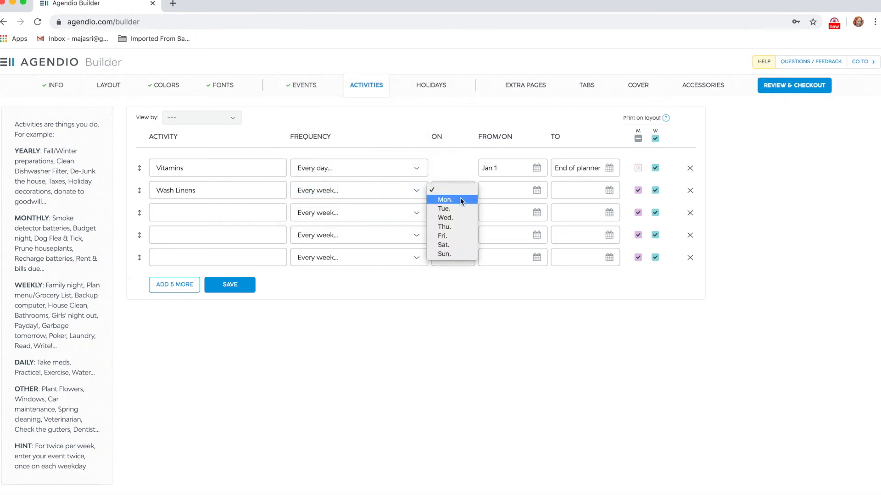
pyautogui.click(464, 253)
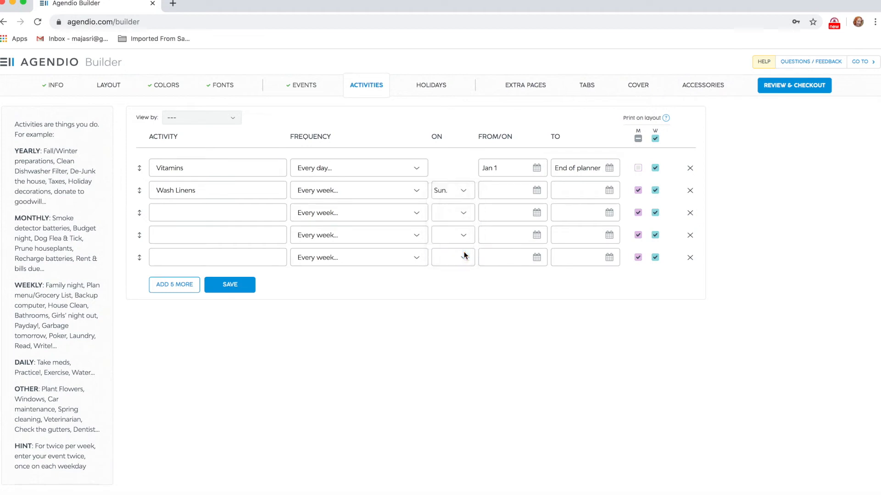
pyautogui.click(534, 193)
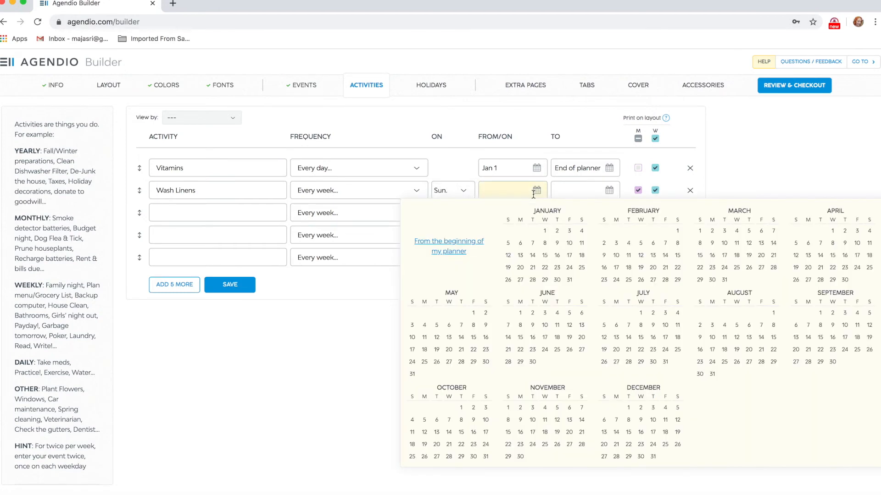
pyautogui.click(545, 231)
pyautogui.click(610, 191)
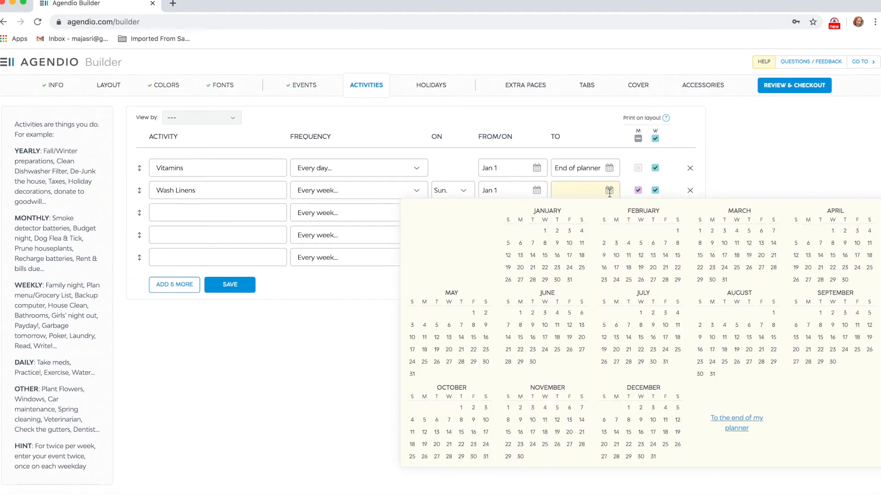
pyautogui.click(743, 427)
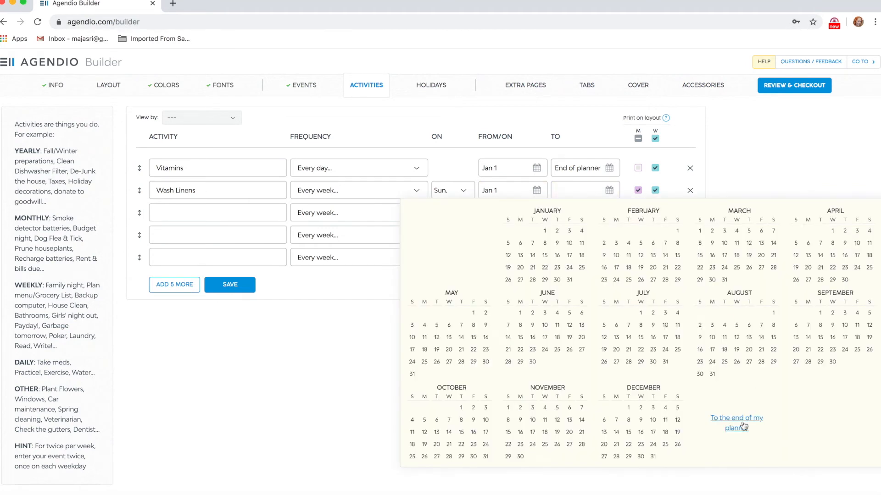
pyautogui.click(739, 420)
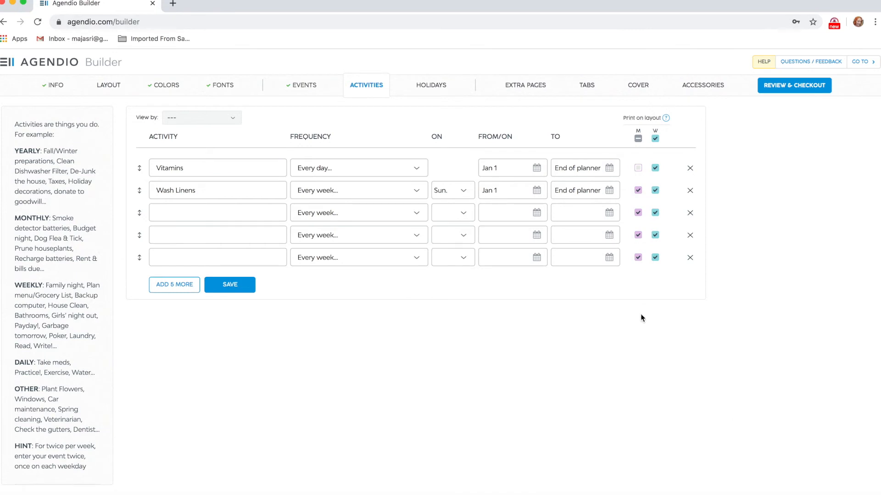
pyautogui.click(638, 191)
# - Add a Pay Rent activity on the last day of the month from Jan 1 to the end of the planner, and save the activities
pyautogui.write('Pay Rent')
pyautogui.click(330, 218)
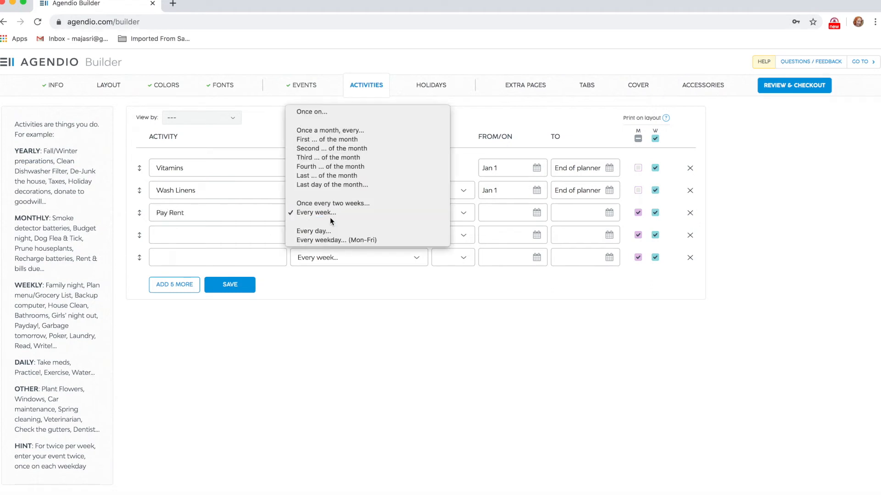
pyautogui.click(330, 188)
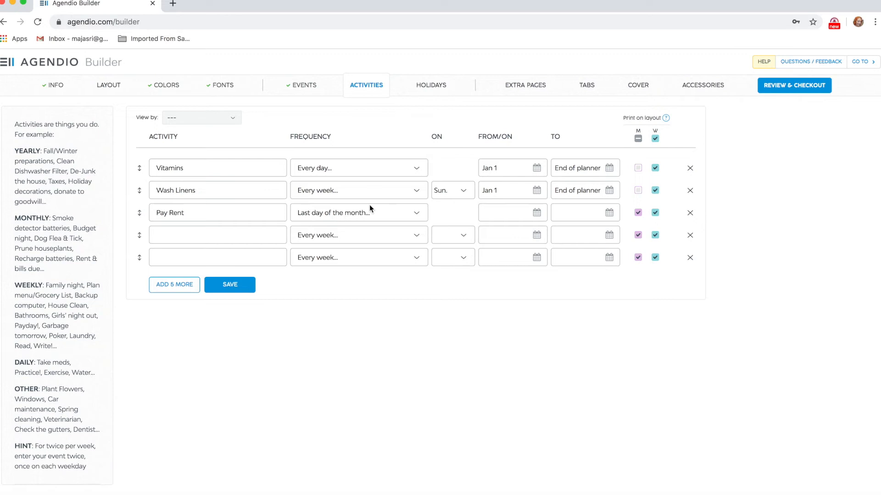
pyautogui.click(535, 213)
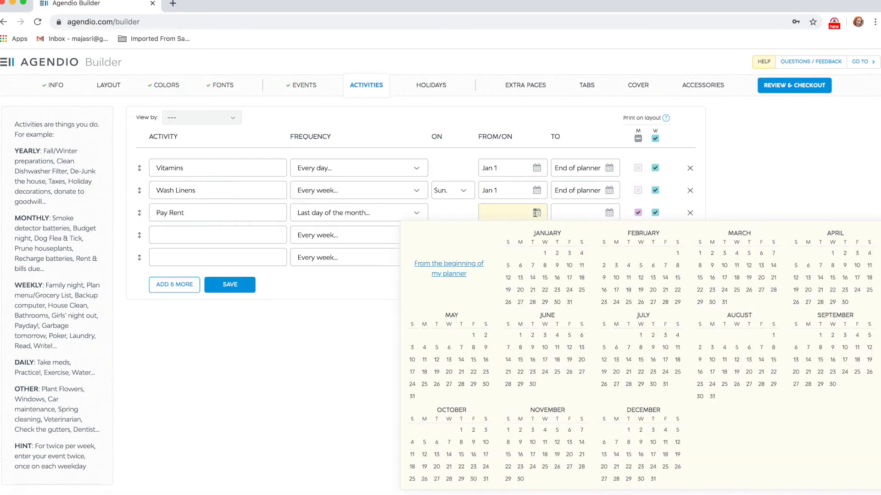
pyautogui.click(545, 254)
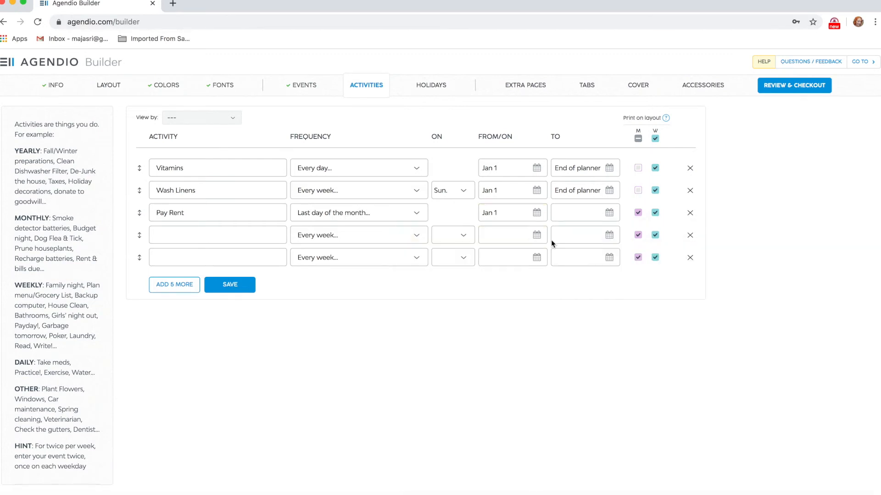
pyautogui.click(610, 214)
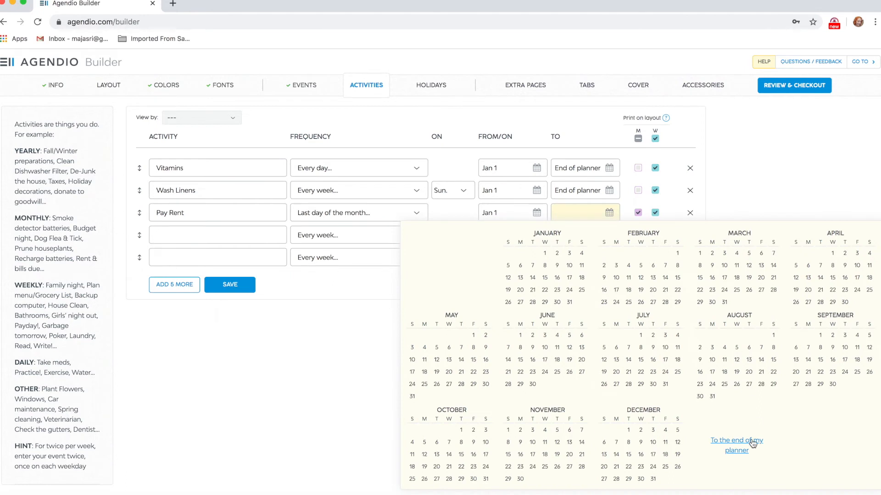
pyautogui.click(752, 441)
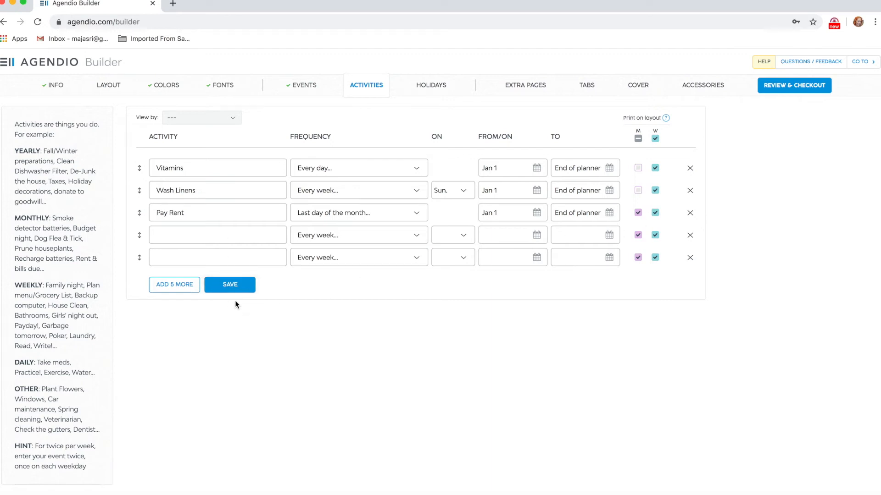
pyautogui.click(229, 286)
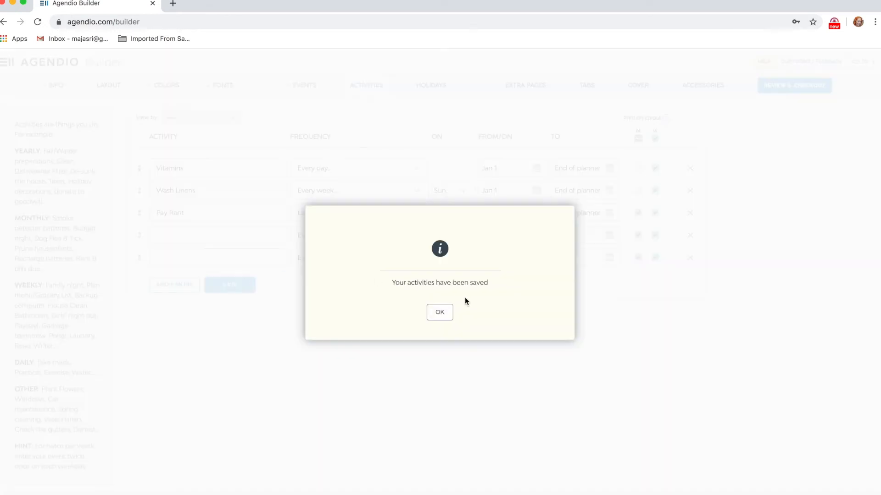
pyautogui.click(440, 312)
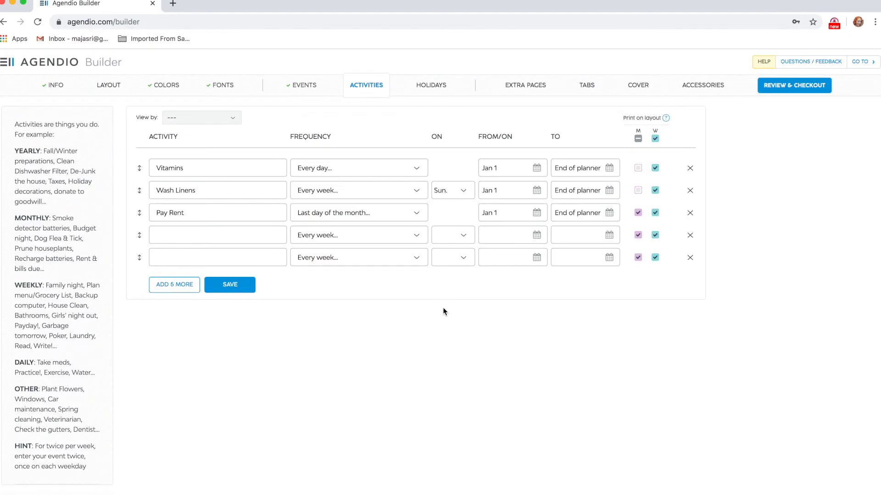
# - Add all United States national holidays to the planner and remove Columbus Day from the added ones
pyautogui.moveTo(436, 88)
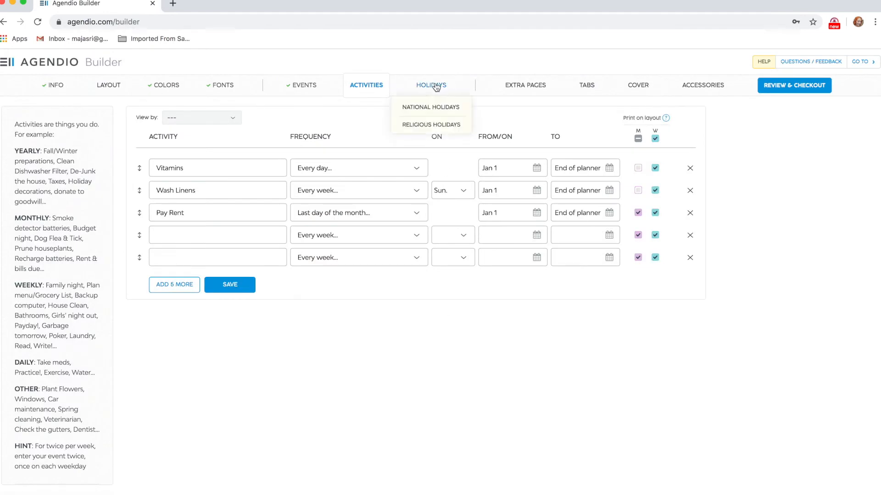
pyautogui.click(431, 108)
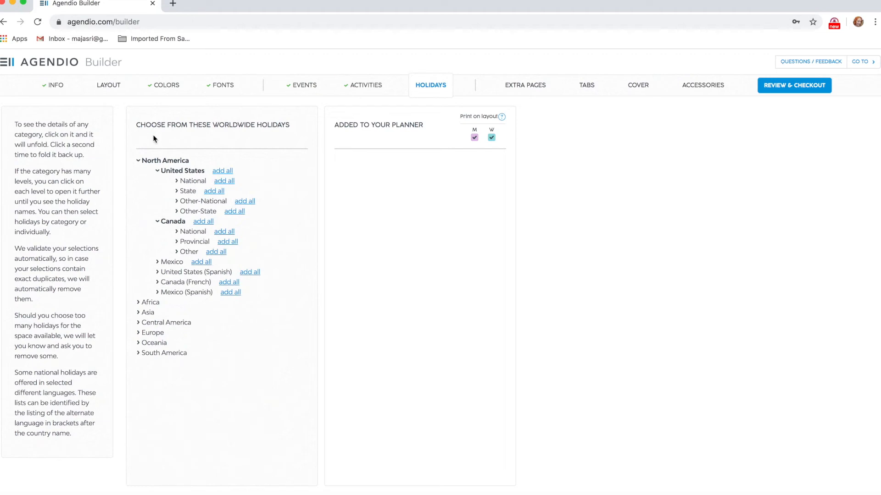
pyautogui.click(152, 303)
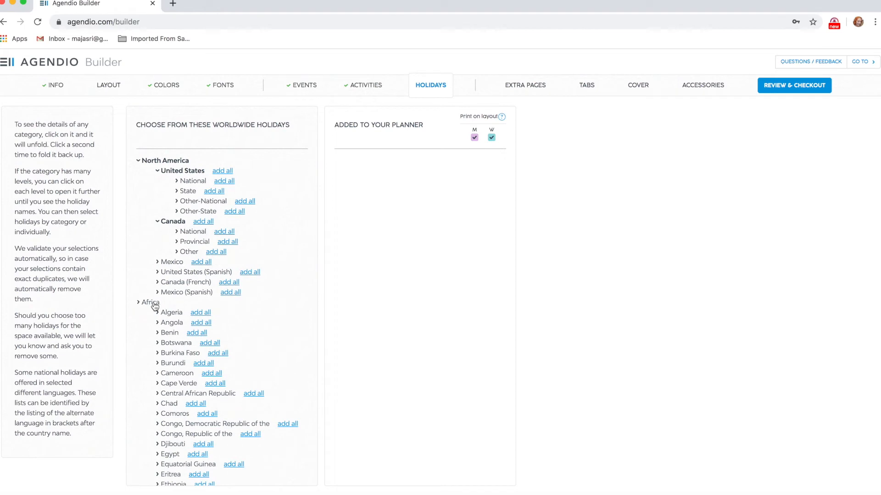
pyautogui.click(153, 303)
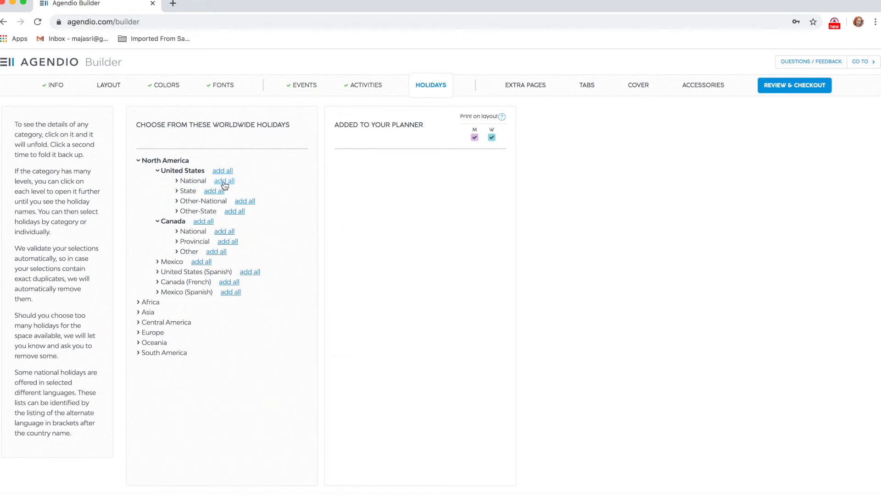
pyautogui.click(192, 182)
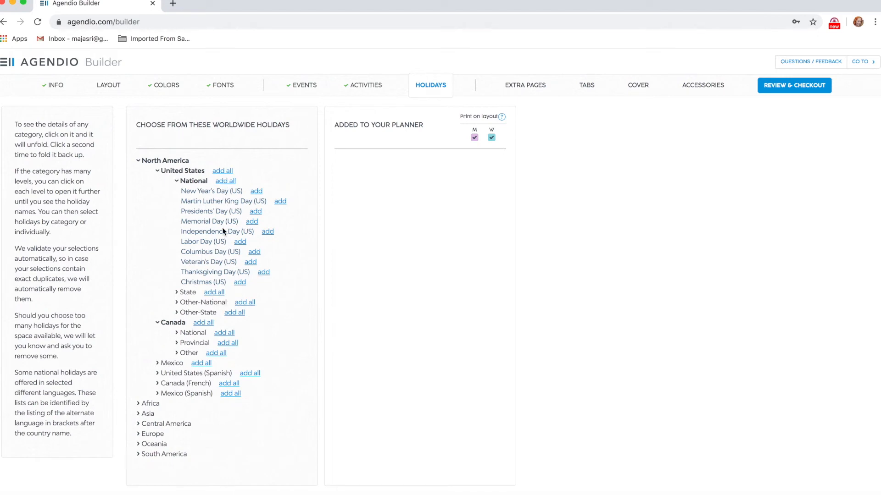
pyautogui.click(227, 182)
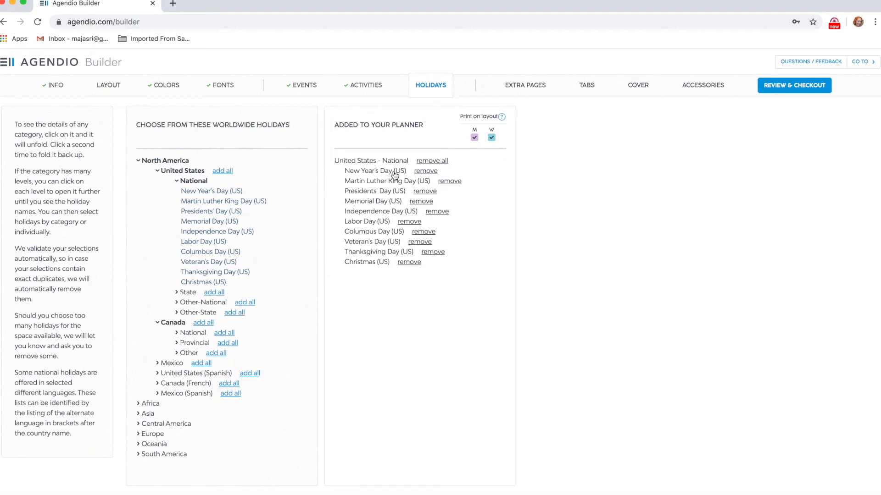
pyautogui.click(424, 232)
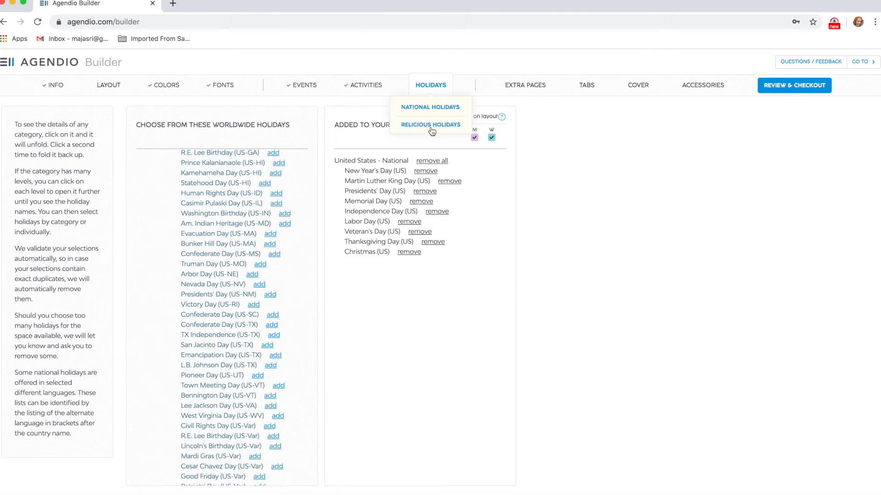
# - Add the religious holidays Chanukah: 1, Yule/Winter Solstice and Samhain to the planner
pyautogui.scroll(-1, 501, 252)
pyautogui.moveTo(434, 95)
pyautogui.click(431, 125)
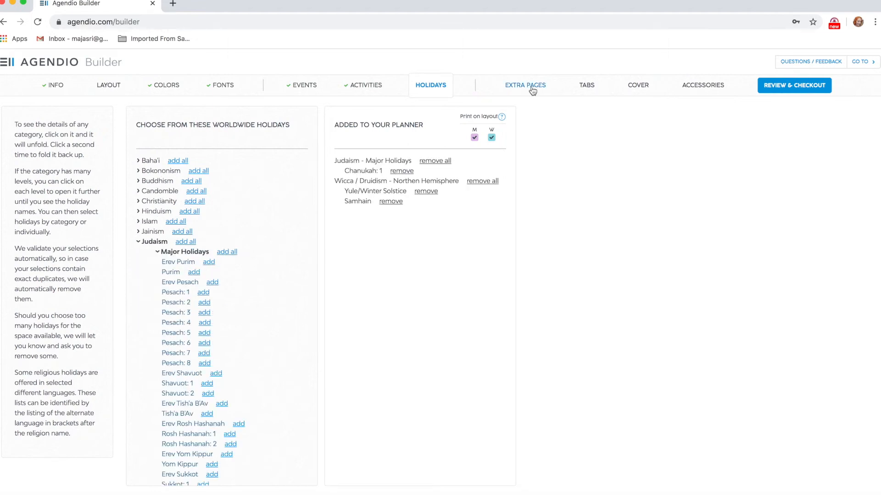
# - In the extra pages, title the first lined notes page after each monthly spread "Sticker Geek Designs"
pyautogui.click(531, 87)
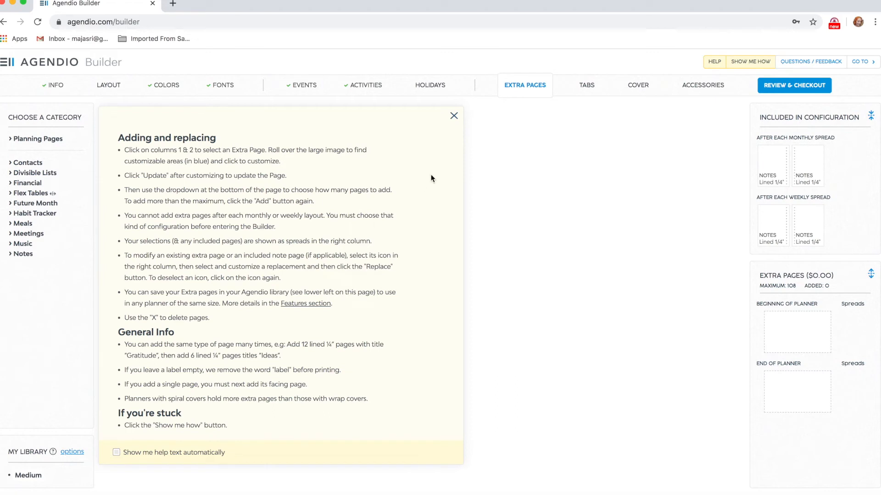
pyautogui.click(454, 115)
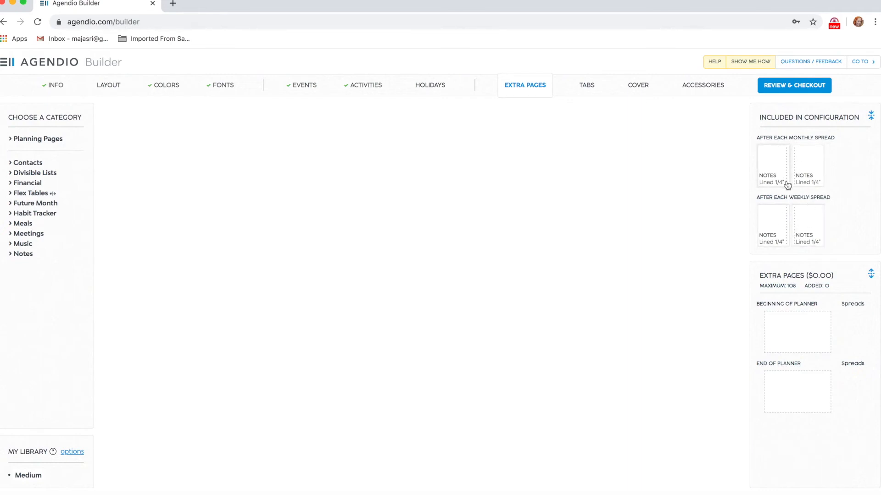
pyautogui.click(781, 169)
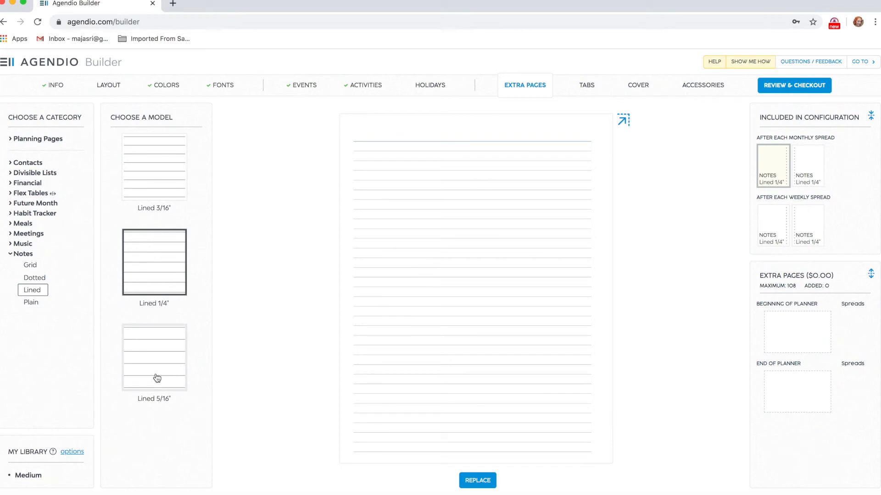
pyautogui.click(425, 134)
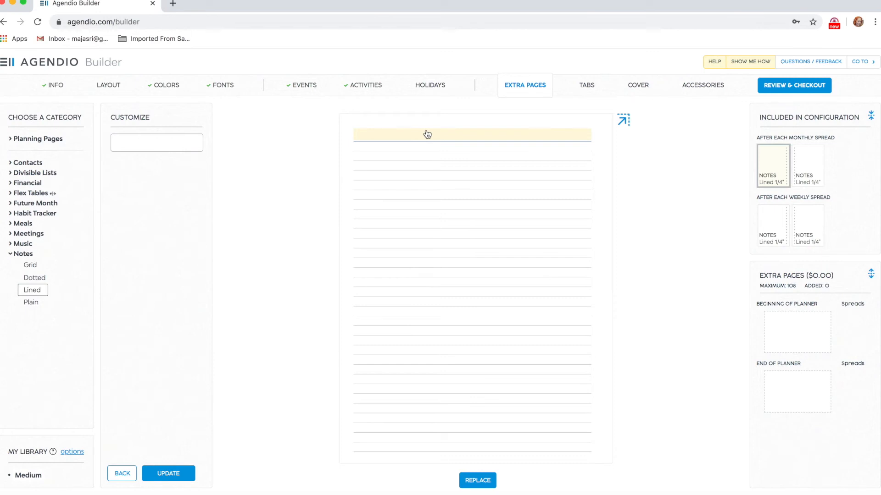
pyautogui.click(187, 138)
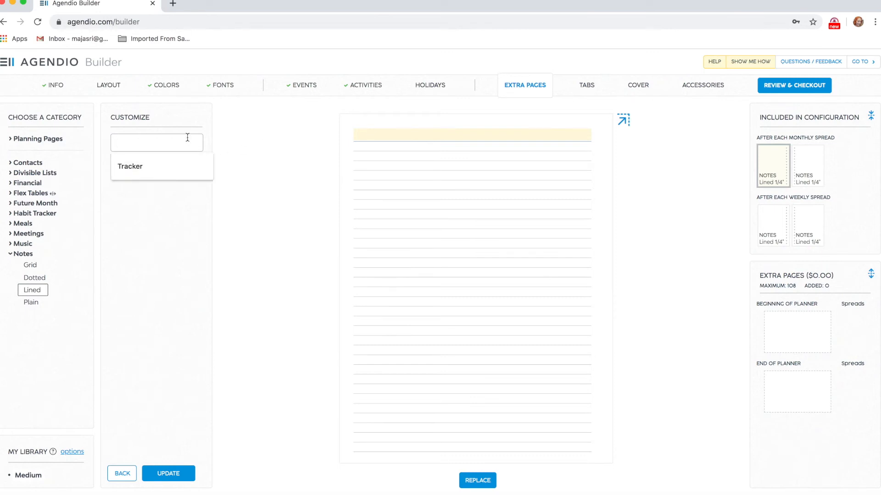
pyautogui.write('Sticke')
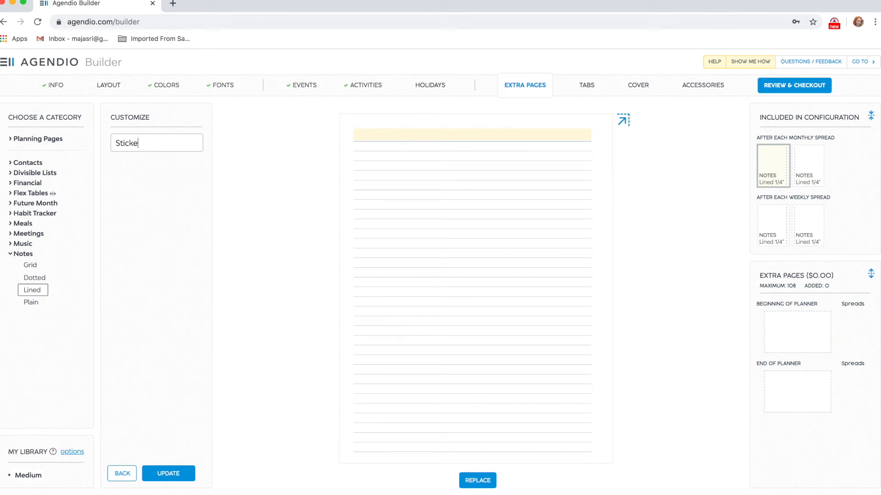
pyautogui.write('r Geek Designs')
pyautogui.click(175, 472)
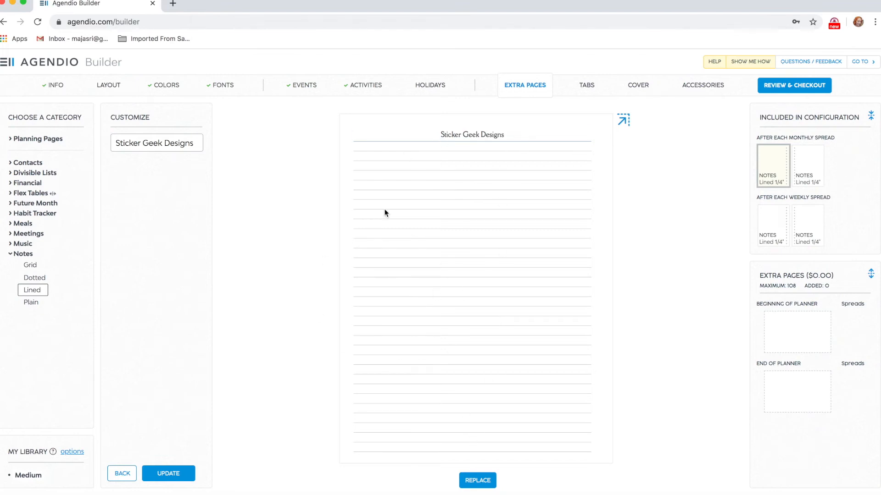
# - Replace the first monthly notes page with the customized version and save it to the library as SGD
pyautogui.click(811, 176)
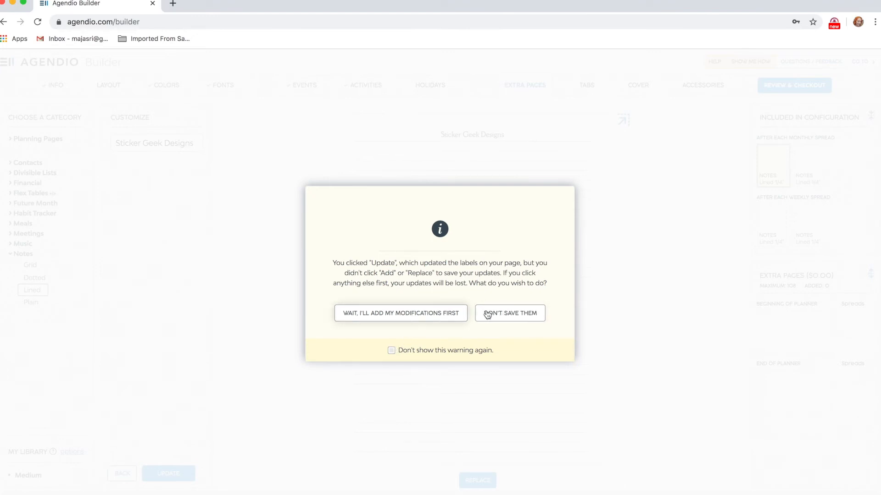
pyautogui.click(388, 314)
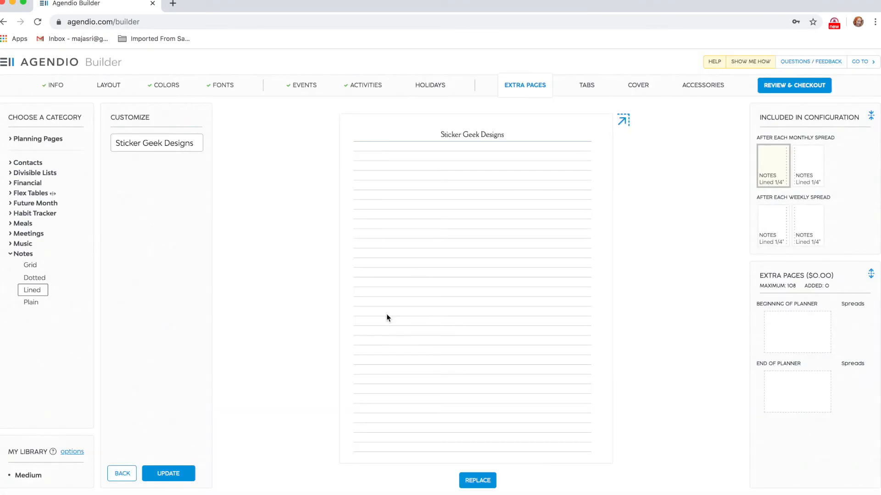
pyautogui.click(471, 485)
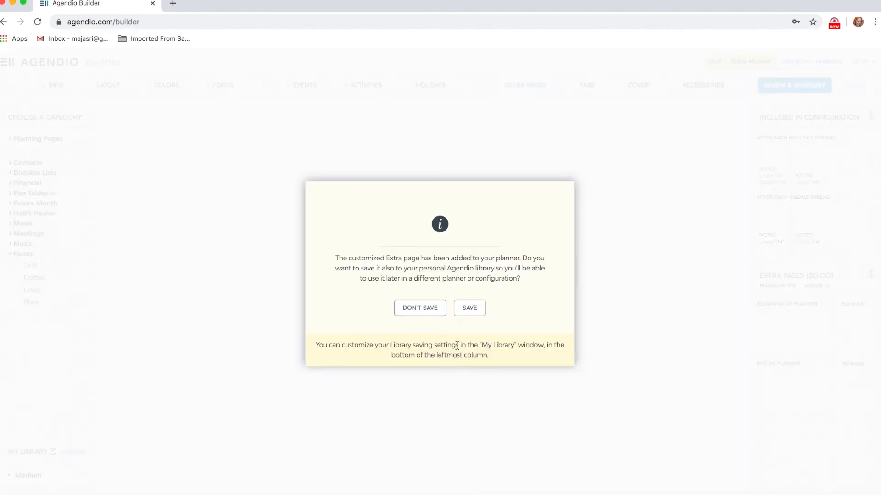
pyautogui.click(475, 308)
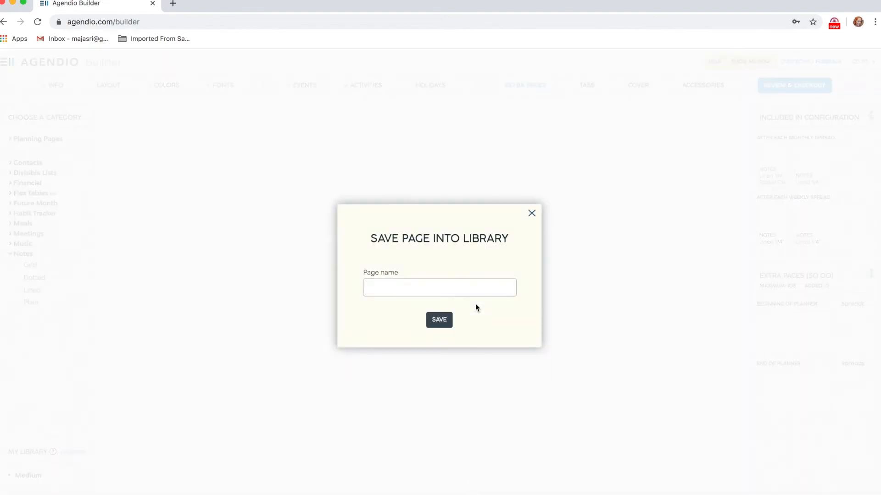
pyautogui.click(461, 284)
pyautogui.write('SGD')
pyautogui.click(445, 321)
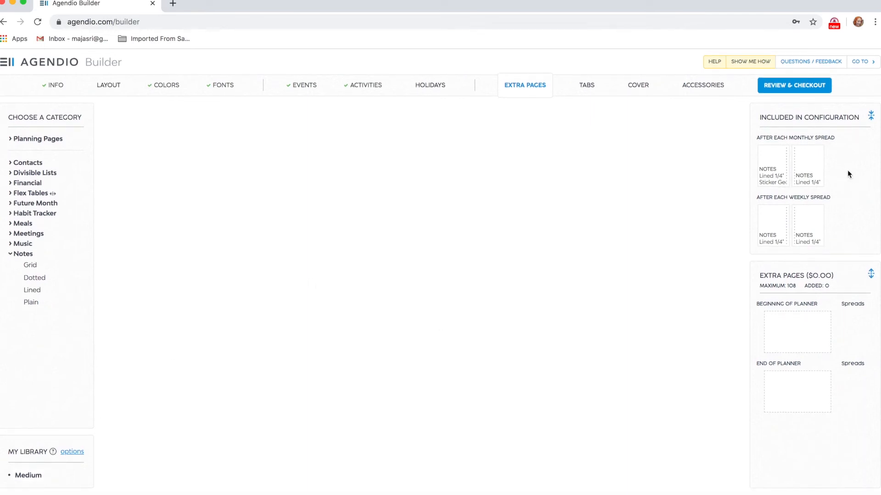
# - Choose the 2 Columns divisible list for the second notes page after each monthly spread
pyautogui.click(807, 174)
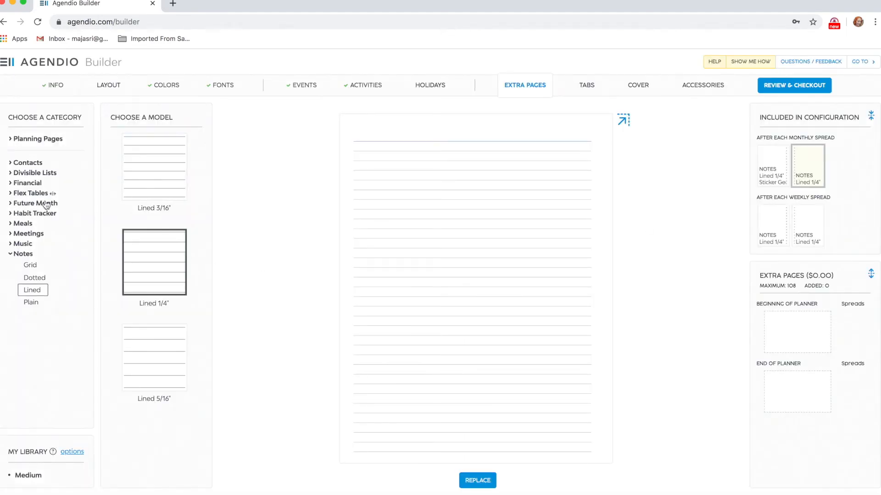
pyautogui.click(38, 173)
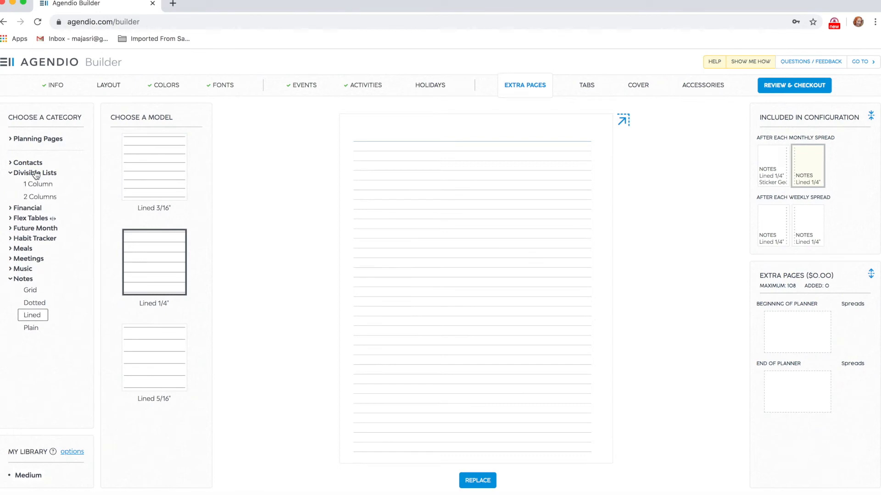
pyautogui.click(35, 198)
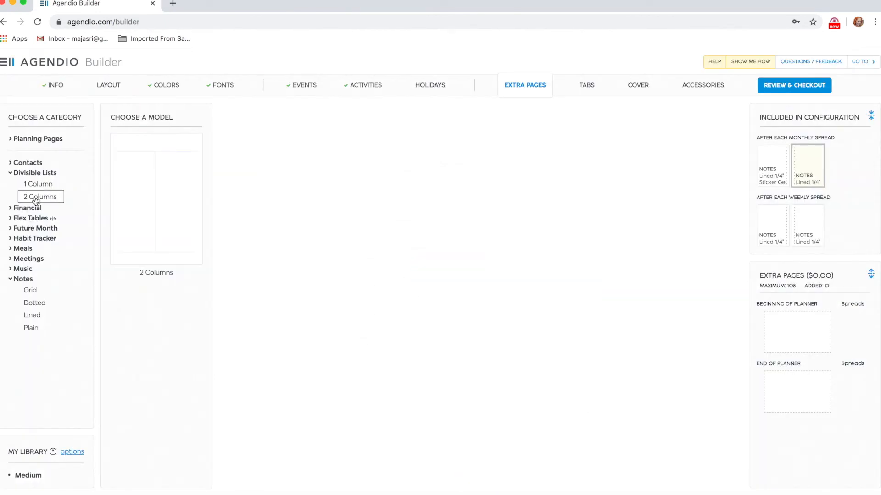
pyautogui.click(159, 229)
# - Place a medium-height section atop the checklist page's left column with solid lines, square checkboxes and 5/16 inch spacing
pyautogui.click(455, 231)
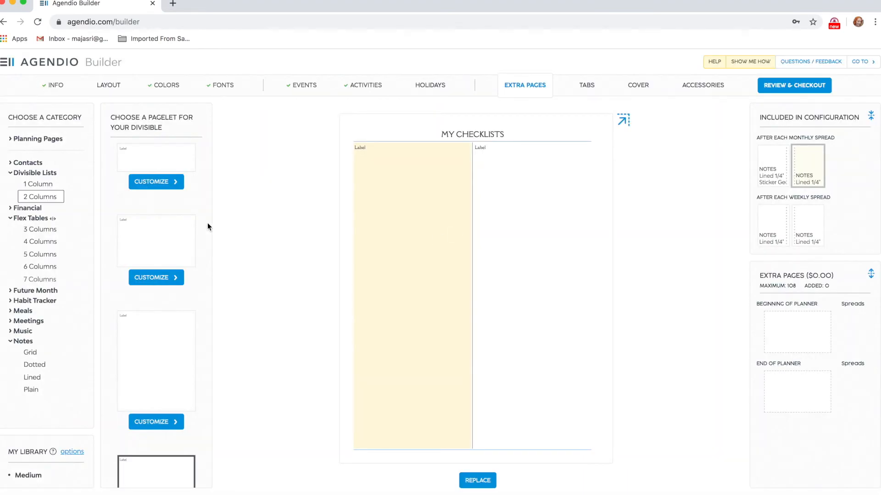
pyautogui.click(166, 232)
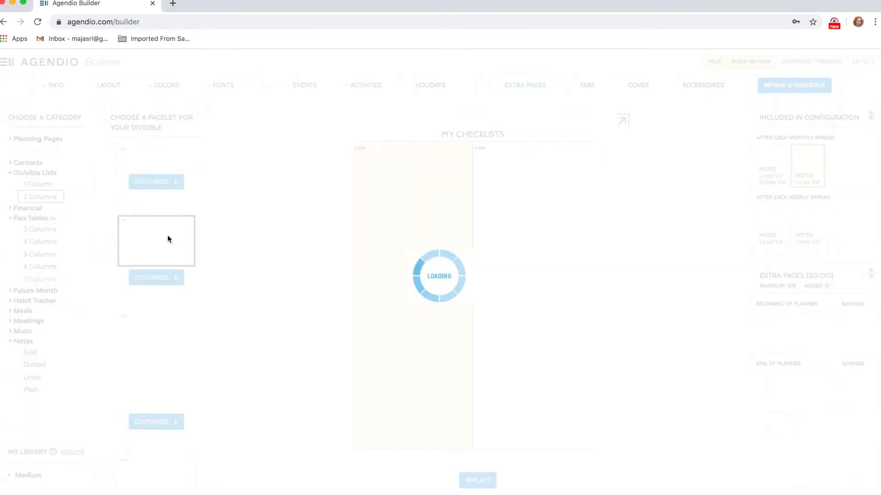
pyautogui.click(171, 279)
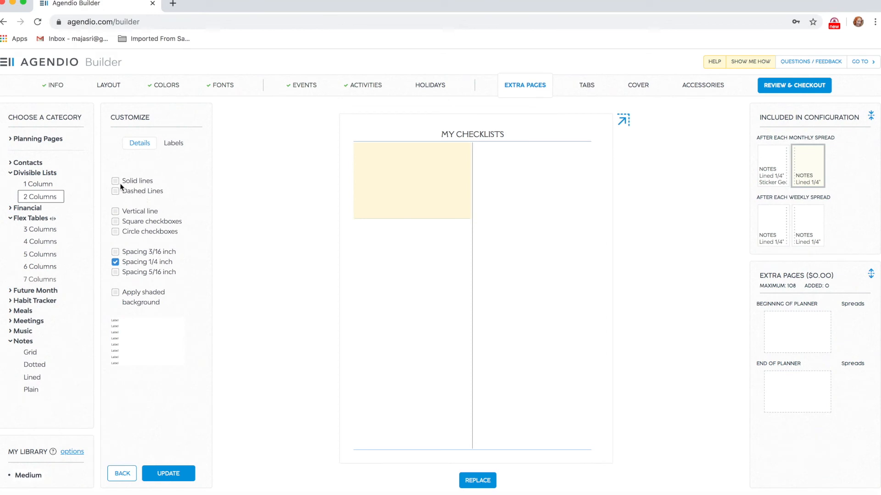
pyautogui.click(115, 182)
pyautogui.click(115, 221)
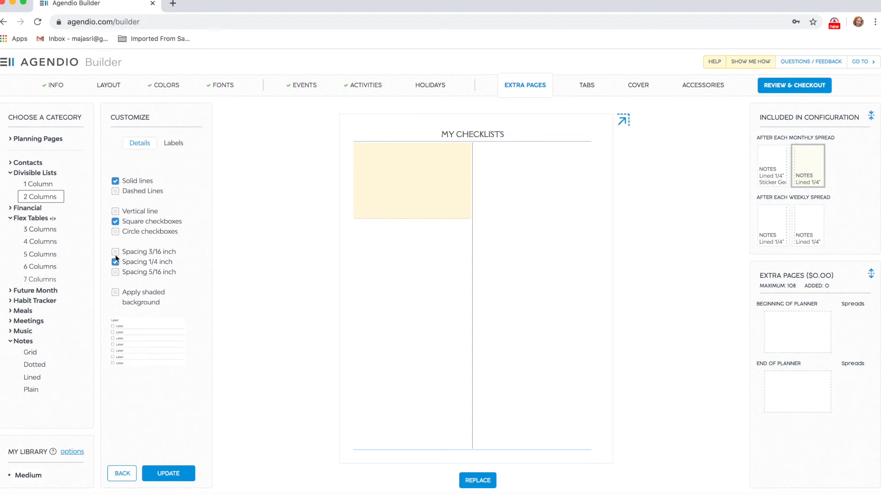
pyautogui.click(115, 272)
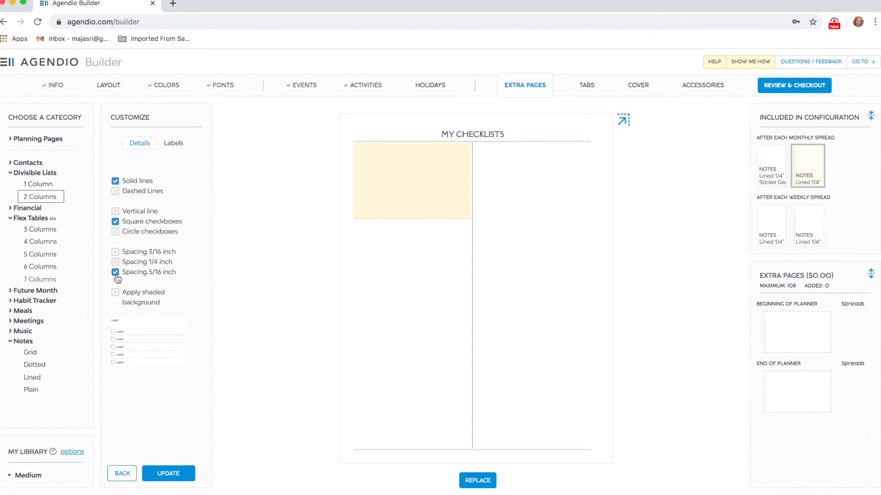
pyautogui.click(115, 252)
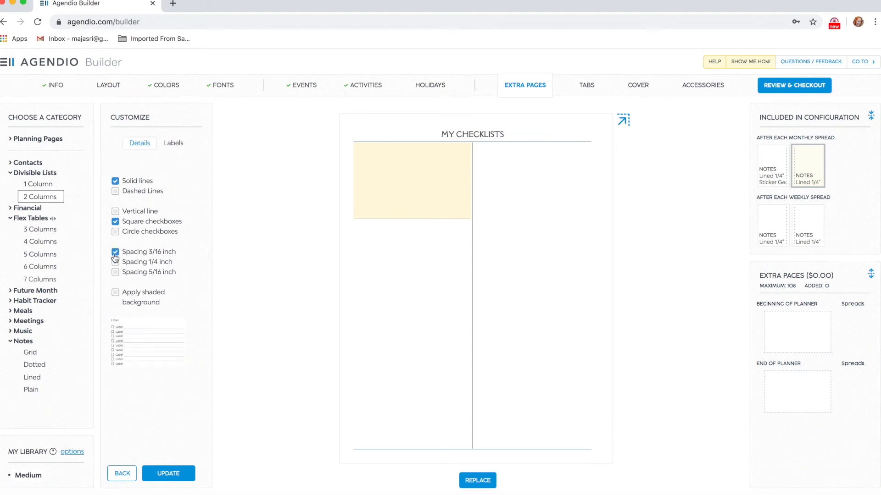
pyautogui.click(115, 273)
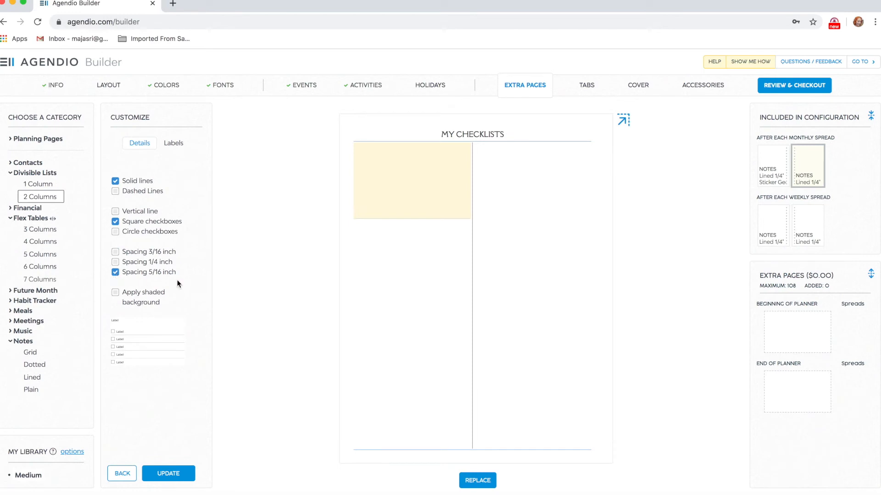
# - Label the first checklist section "Sales Applied To:" and update the page
pyautogui.click(174, 144)
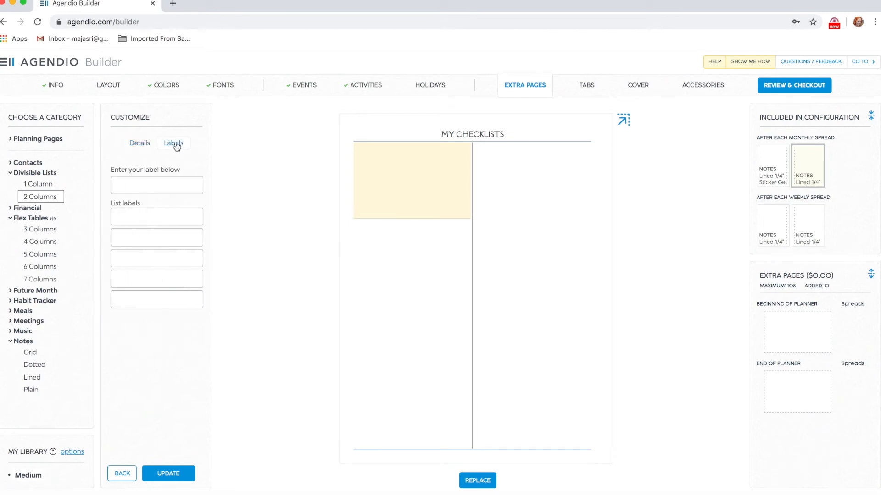
pyautogui.click(146, 187)
pyautogui.write('Sales')
pyautogui.write('to')
pyautogui.press('BackSpace')
pyautogui.press('BackSpace')
pyautogui.write('Applied To')
pyautogui.click(169, 474)
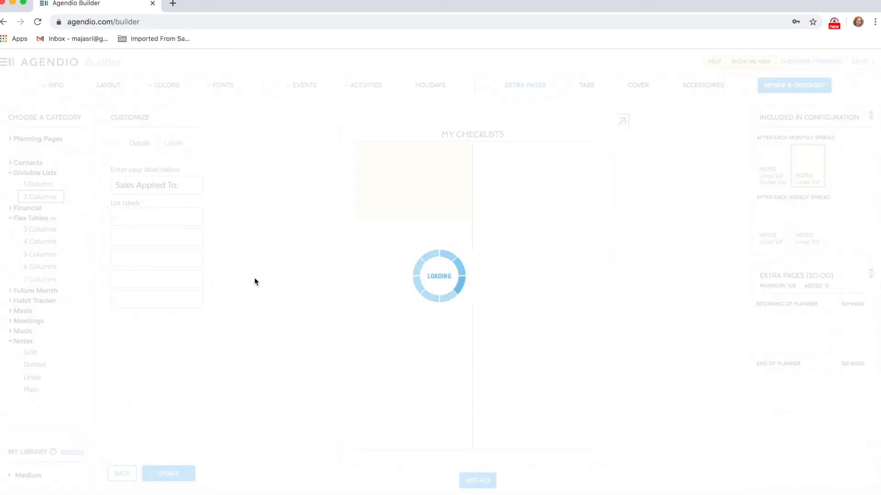
# - Add a second medium-height section below the Sales Applied To section and give it a shaded background
pyautogui.click(410, 295)
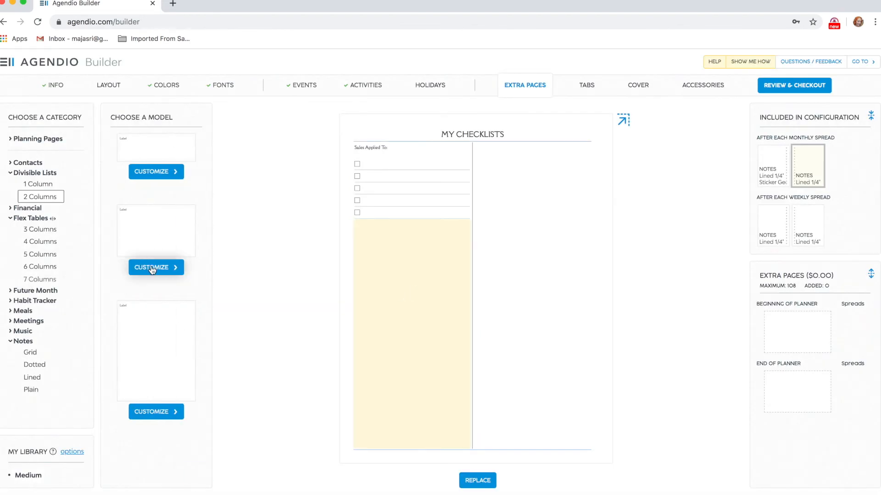
pyautogui.click(150, 243)
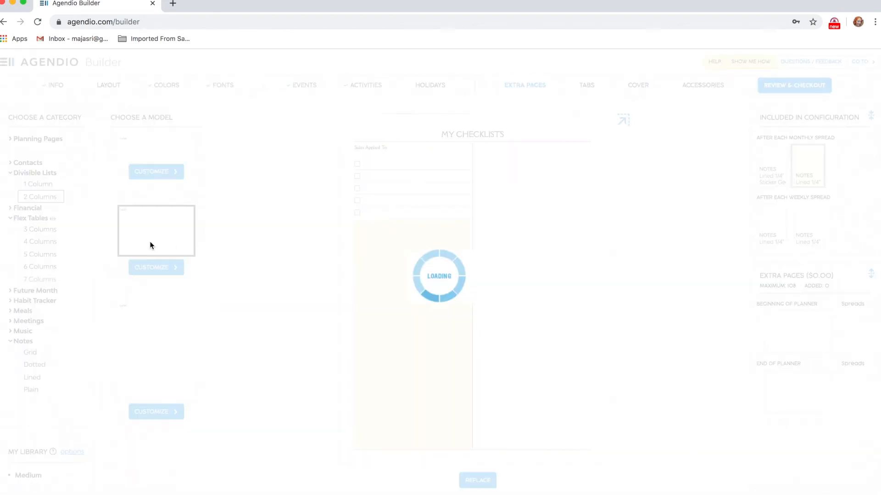
pyautogui.click(157, 268)
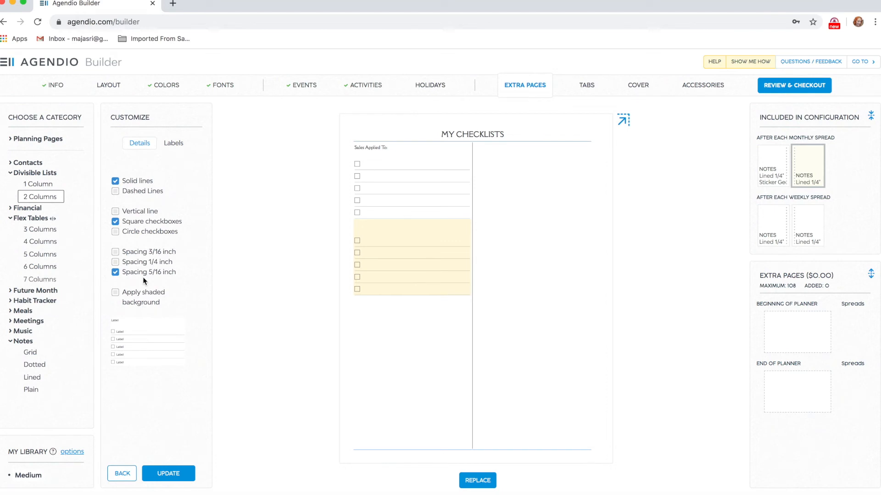
pyautogui.click(116, 294)
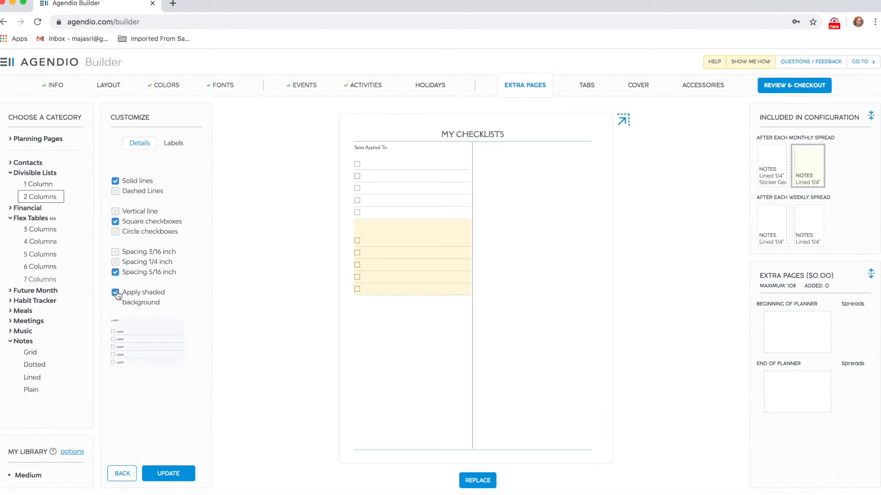
# - Label the shaded checklist section "New Releases" and update the page
pyautogui.click(170, 151)
pyautogui.click(146, 186)
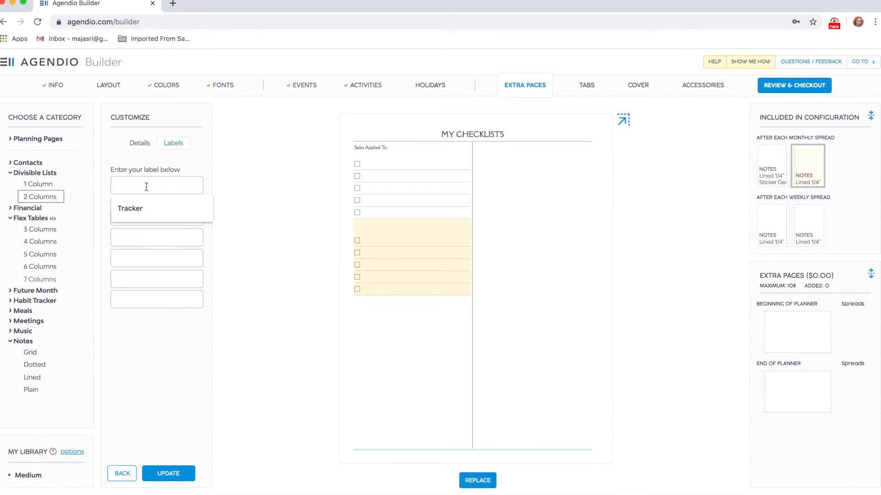
pyautogui.write('Goals')
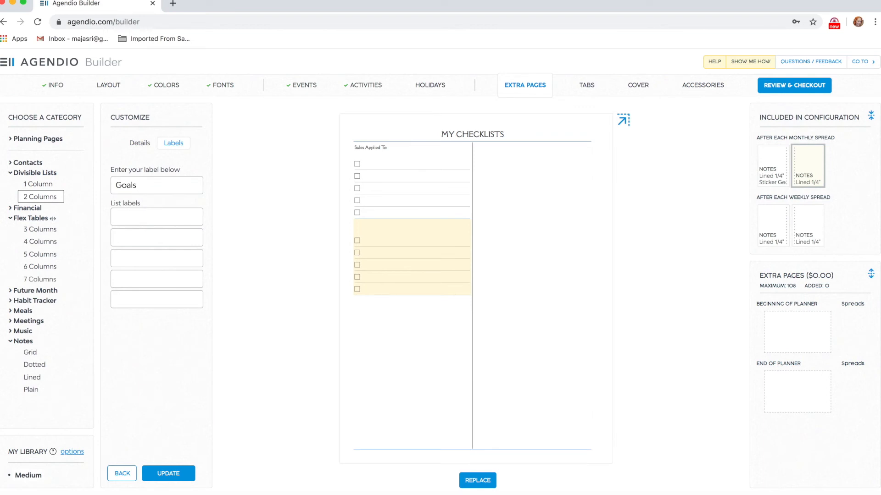
pyautogui.press('BackSpace')
pyautogui.press('BackSpace')
pyautogui.press('BackSpace')
pyautogui.write('New Releases')
pyautogui.click(178, 473)
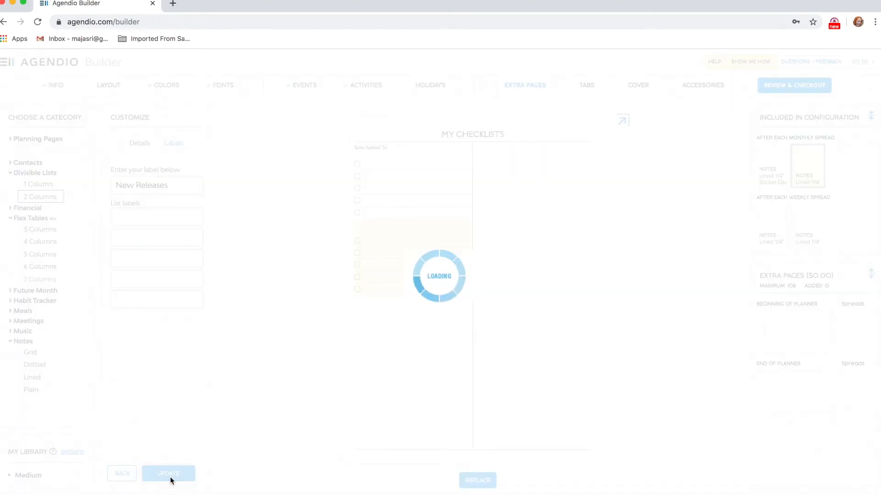
# - Fill the rest of the checklist page's left column with a large section labeled "Shop To's"
pyautogui.click(420, 363)
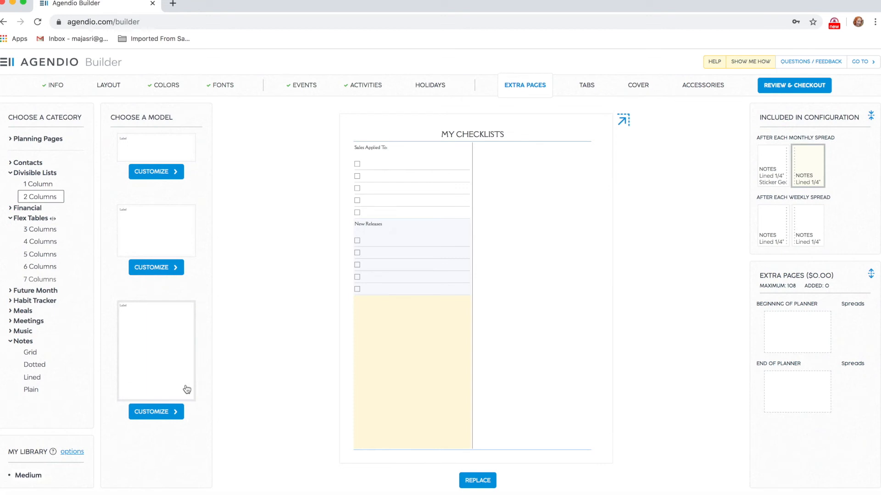
pyautogui.click(155, 412)
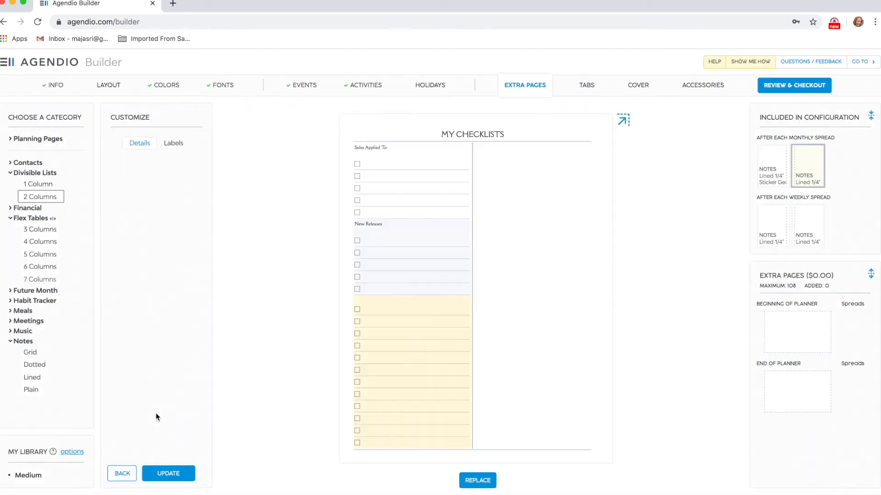
pyautogui.click(173, 144)
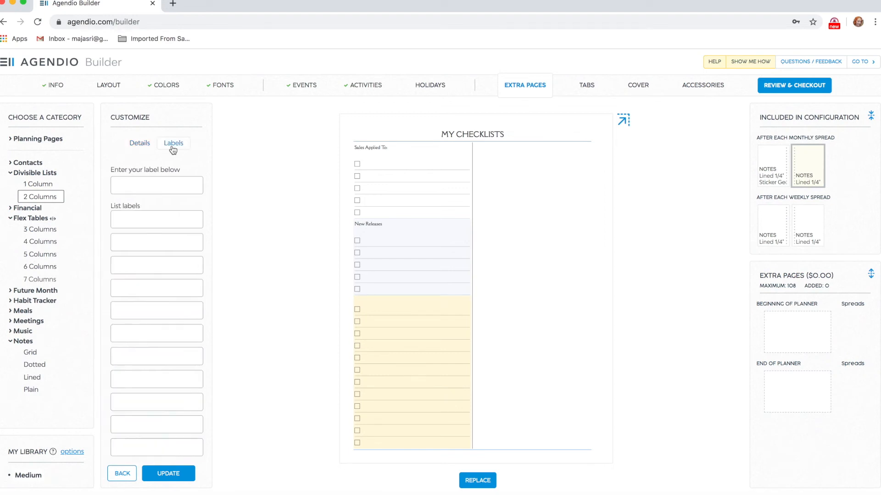
pyautogui.click(151, 184)
pyautogui.write("Shop To's")
pyautogui.click(170, 475)
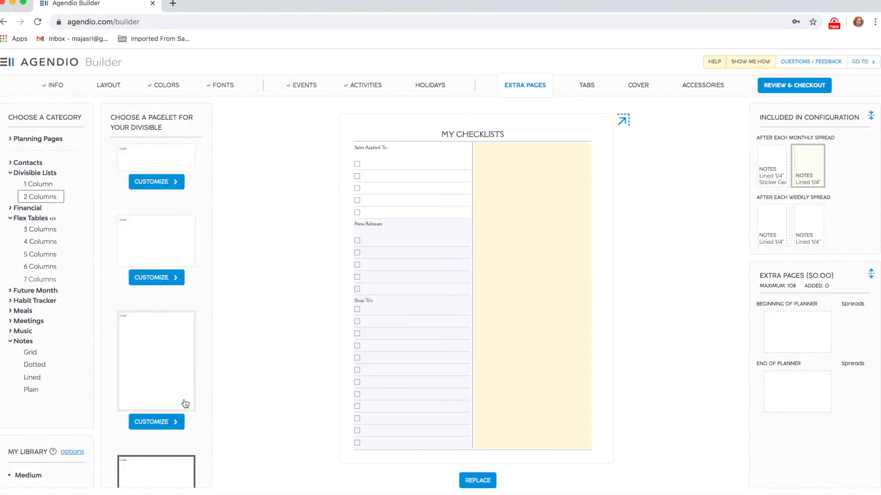
# - Remove the shaded background from the Shop To's section and update the page
pyautogui.click(389, 413)
pyautogui.click(165, 418)
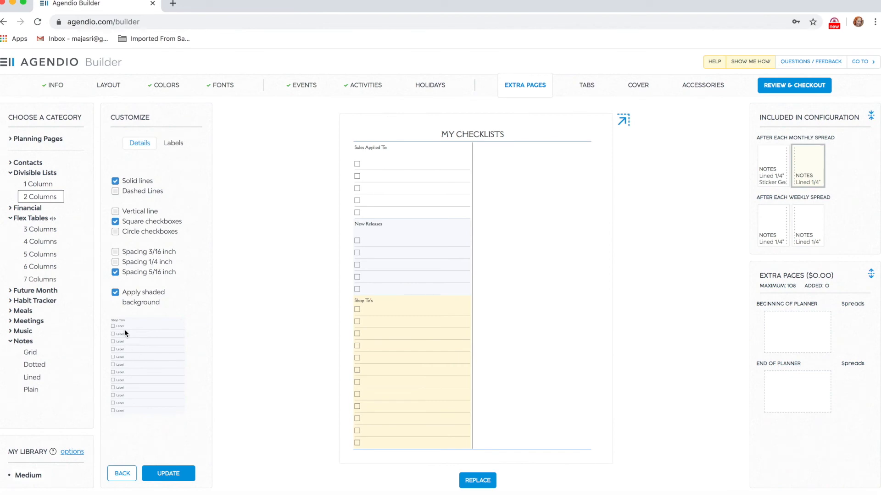
pyautogui.click(116, 293)
pyautogui.click(182, 470)
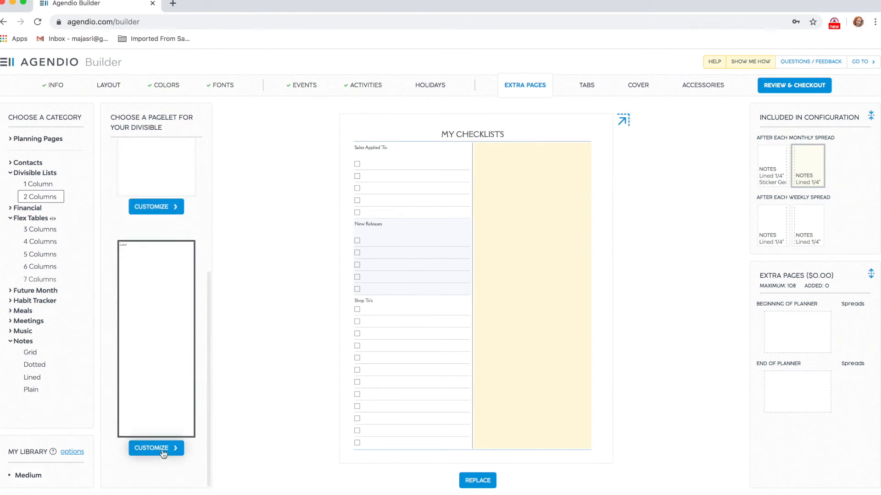
# - Fill the checklist page's right column with a full-height section using solid lines and 5/16 inch spacing
pyautogui.click(163, 449)
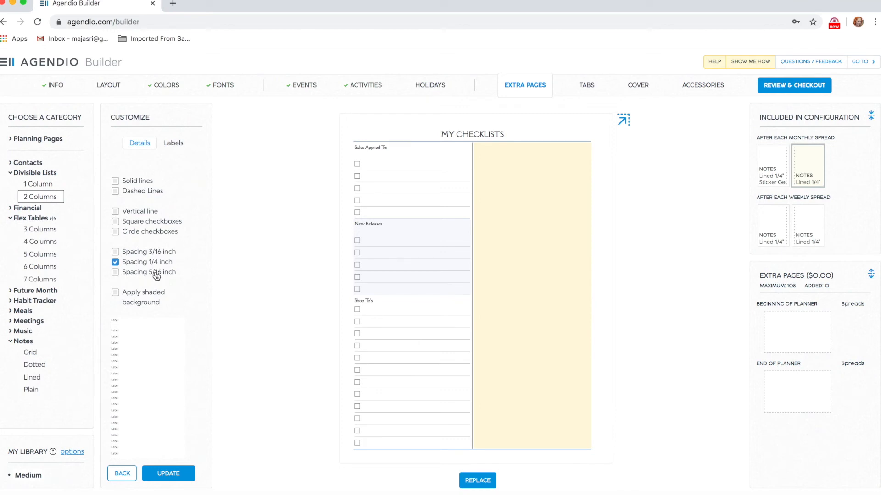
pyautogui.click(115, 272)
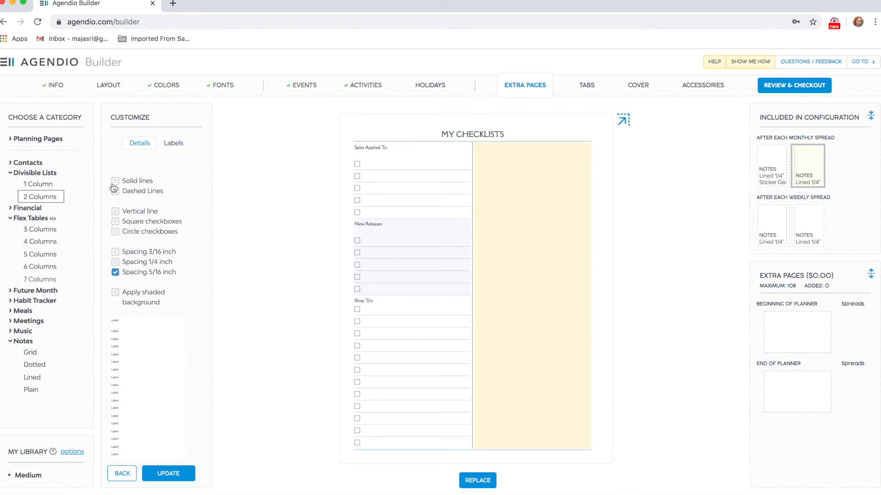
pyautogui.click(116, 182)
# - Label the right-column section "Shop Ideas" and update the page
pyautogui.click(182, 144)
pyautogui.click(157, 189)
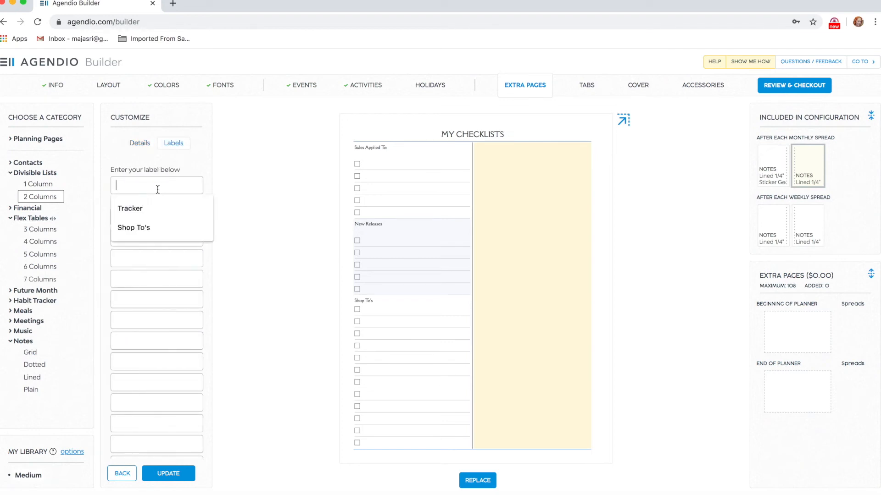
pyautogui.write('Shop Ideas')
pyautogui.click(172, 476)
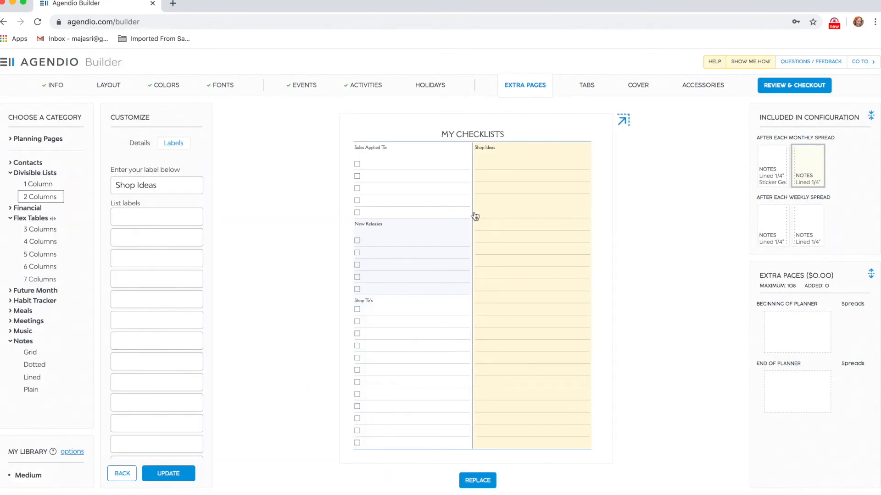
# - Change the checklist page's title to "Sticker Geek Designs" and update the page
pyautogui.click(469, 136)
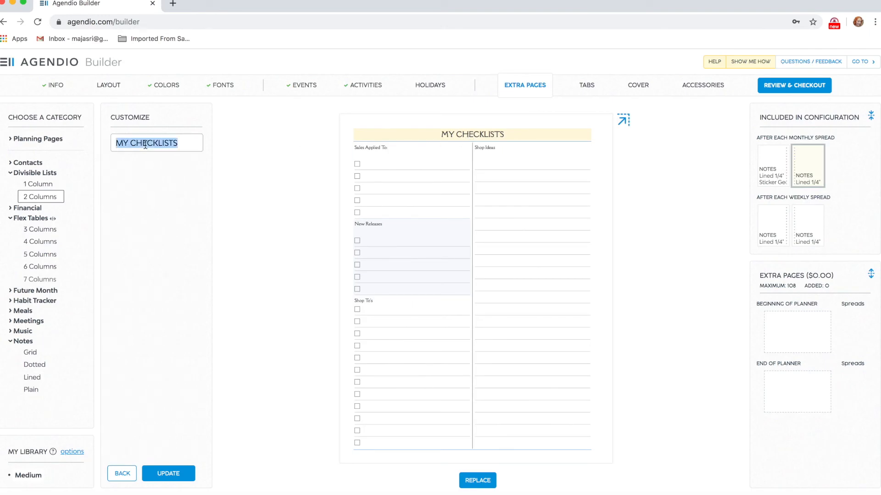
pyautogui.write('Sticker Geek Designs')
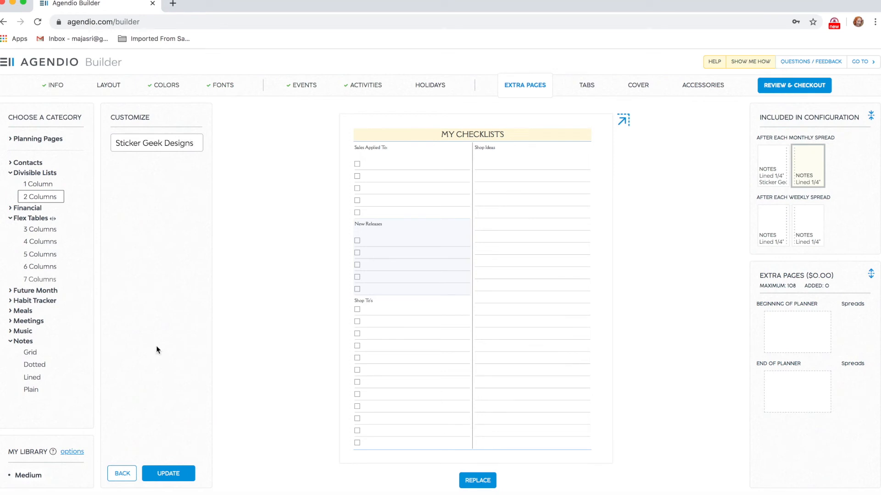
pyautogui.click(169, 474)
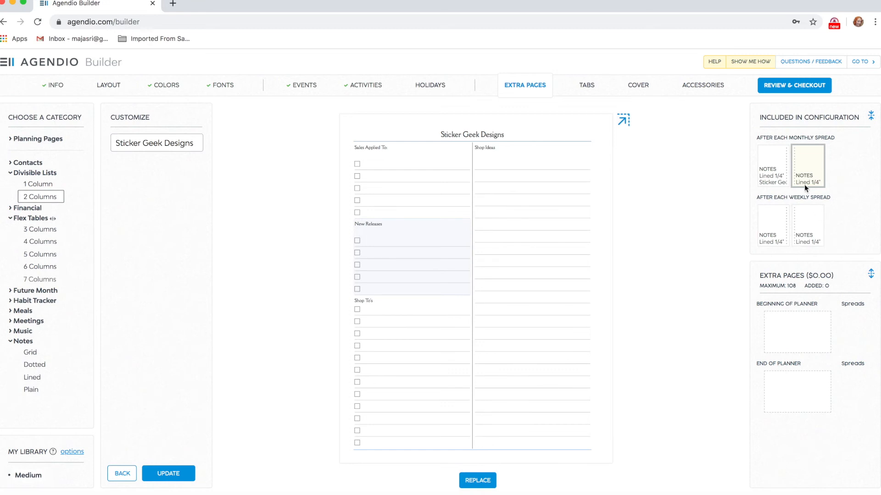
# - Replace the second notes page after each monthly spread with the checklist page and save it to the library as "SGD"
pyautogui.click(477, 481)
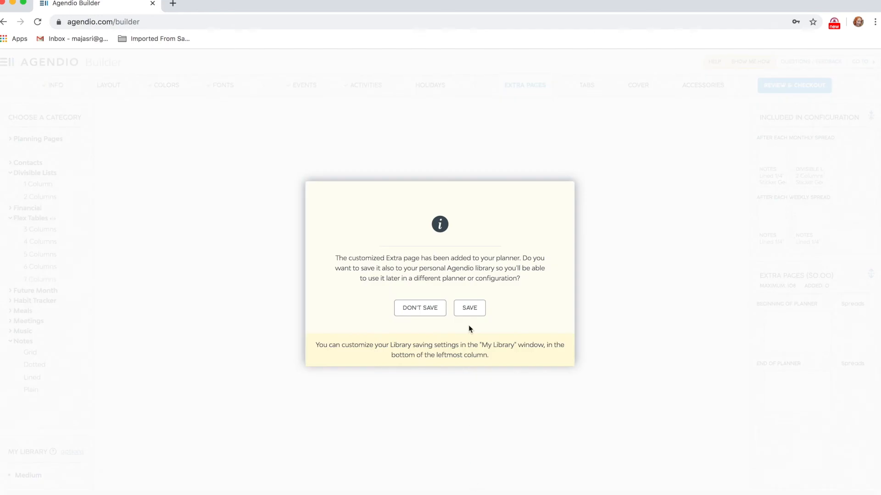
pyautogui.click(469, 310)
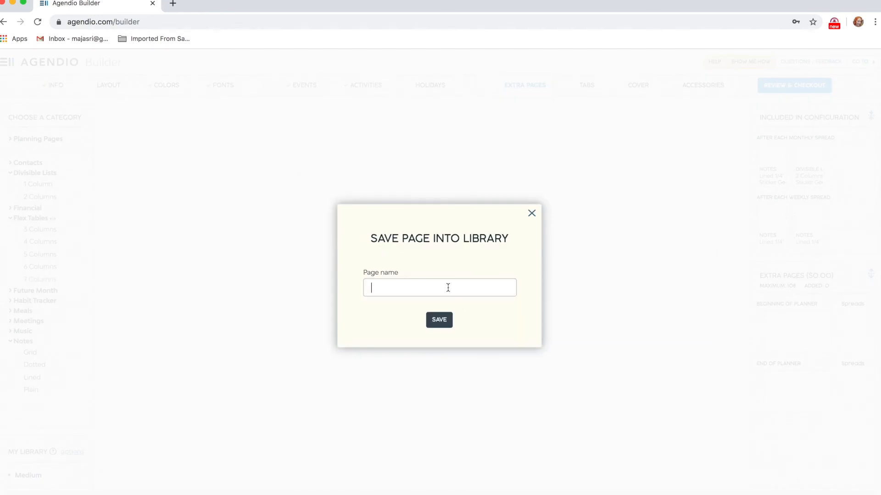
pyautogui.write('SGD')
pyautogui.write('D')
pyautogui.click(438, 323)
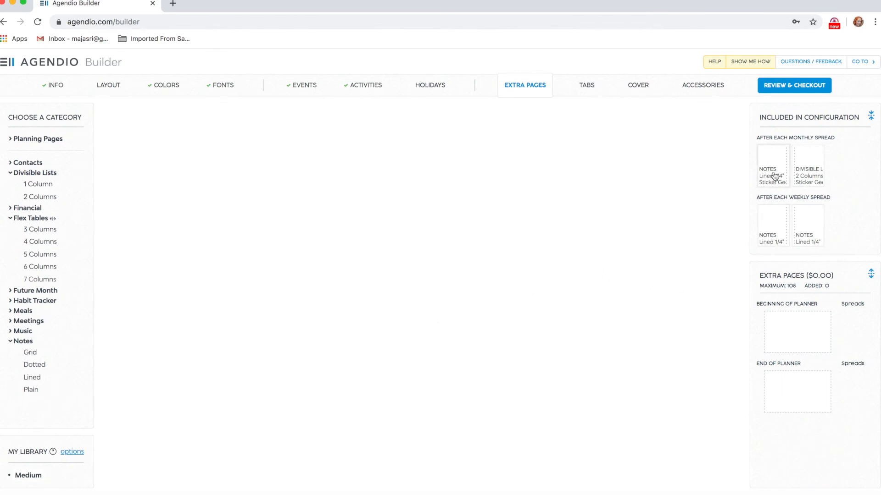
# - Title the first lined notes page after each weekly spread "Brain Dump"
pyautogui.click(771, 226)
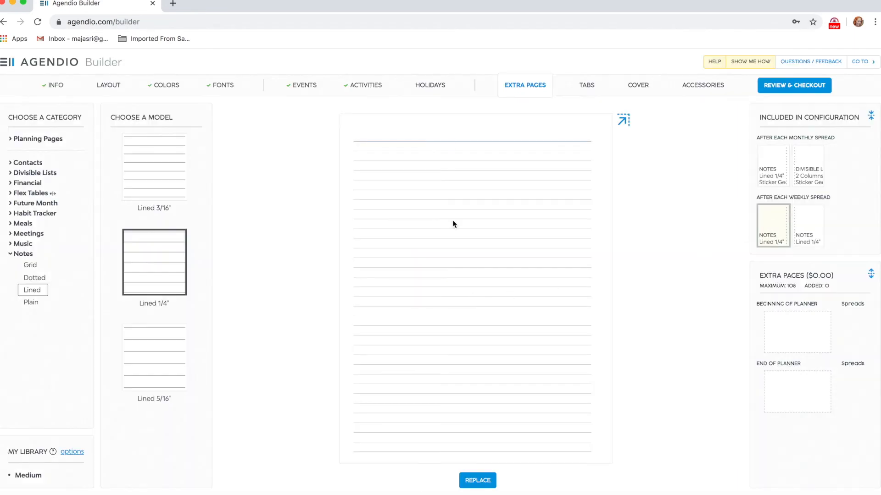
pyautogui.click(468, 141)
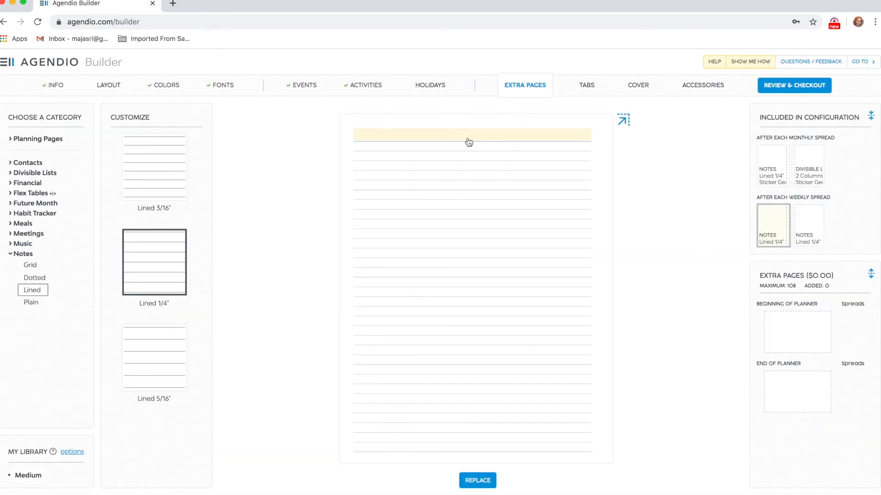
pyautogui.click(183, 143)
pyautogui.write('Brain Dump')
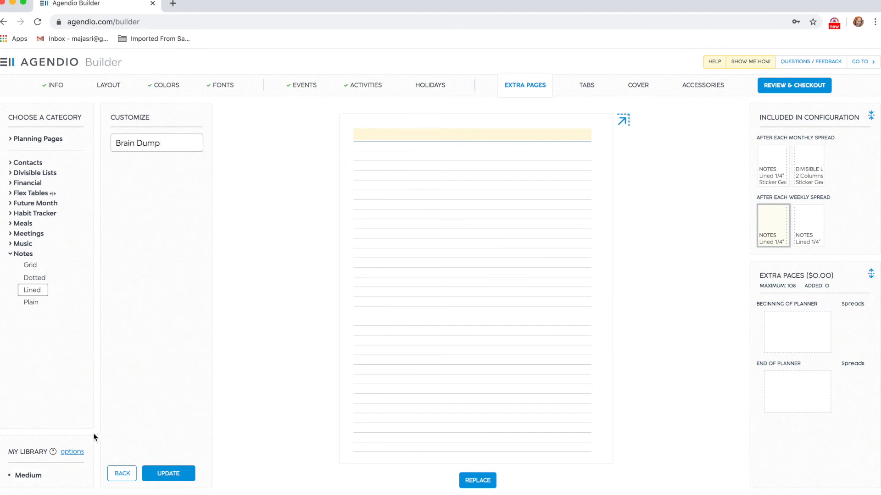
pyautogui.click(178, 473)
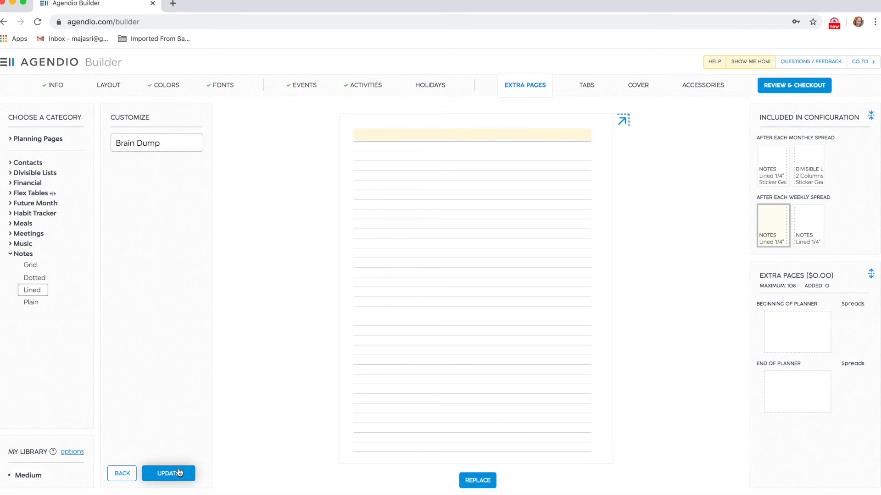
# - Apply the Brain Dump page to the planner and save it to the library as "Brain Dump"
pyautogui.click(479, 480)
pyautogui.click(468, 306)
pyautogui.write('Brain Dump')
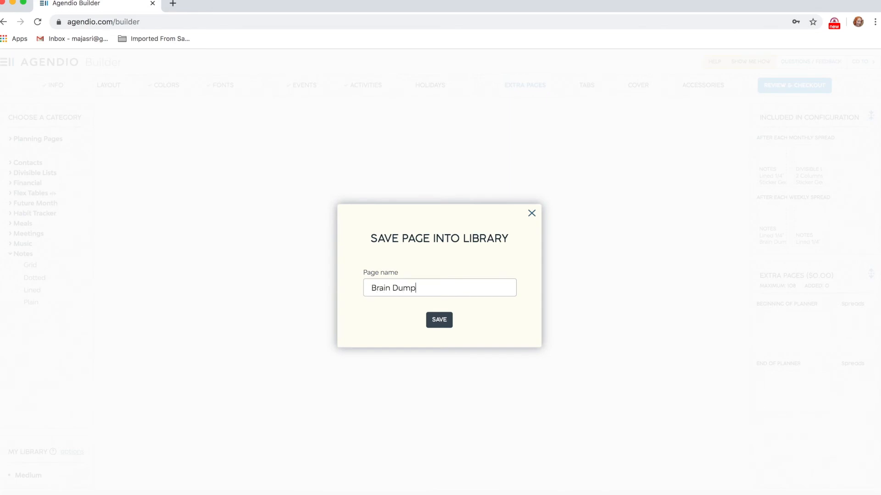
pyautogui.click(441, 320)
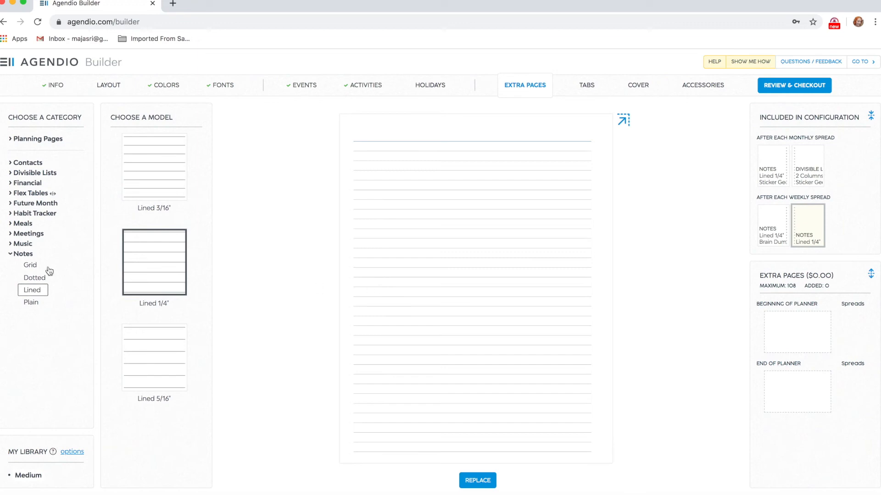
# - Replace the second page after each weekly spread with the Meals page in the With Lines model
pyautogui.click(22, 225)
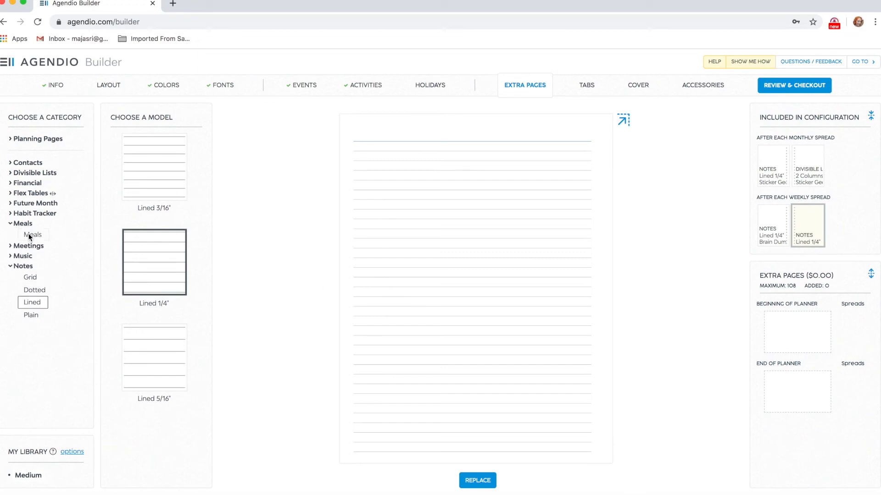
pyautogui.click(29, 236)
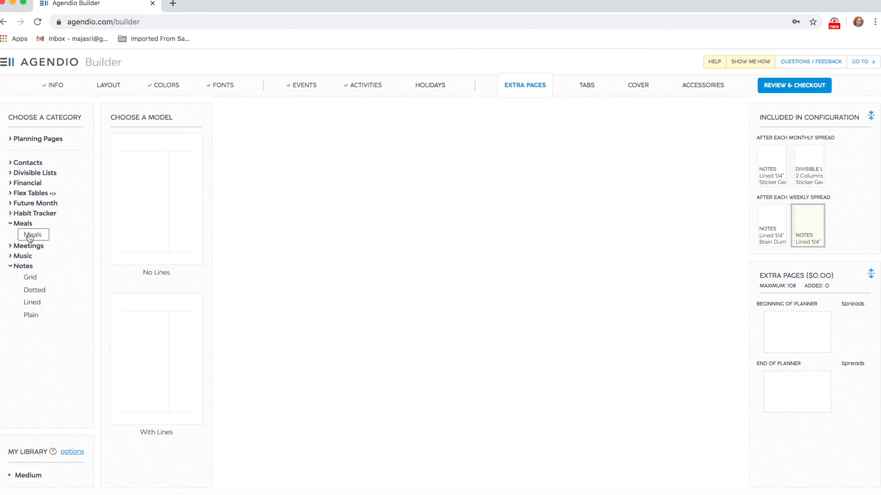
pyautogui.click(162, 392)
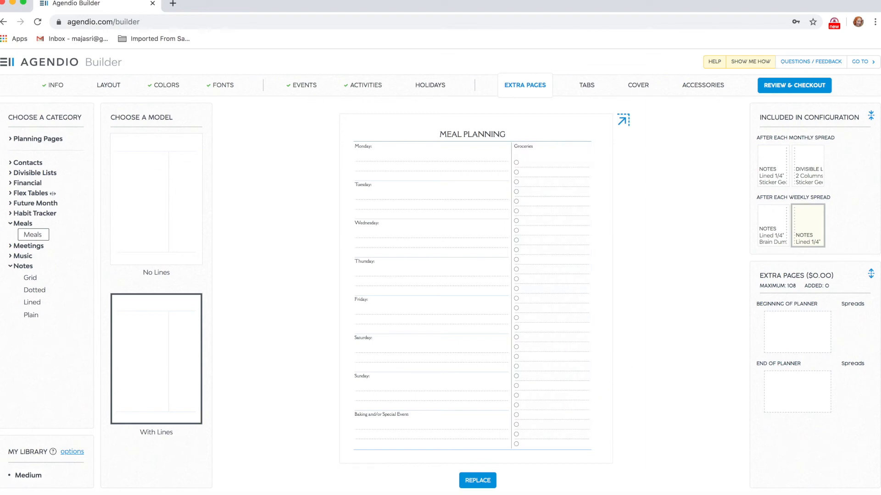
pyautogui.click(478, 481)
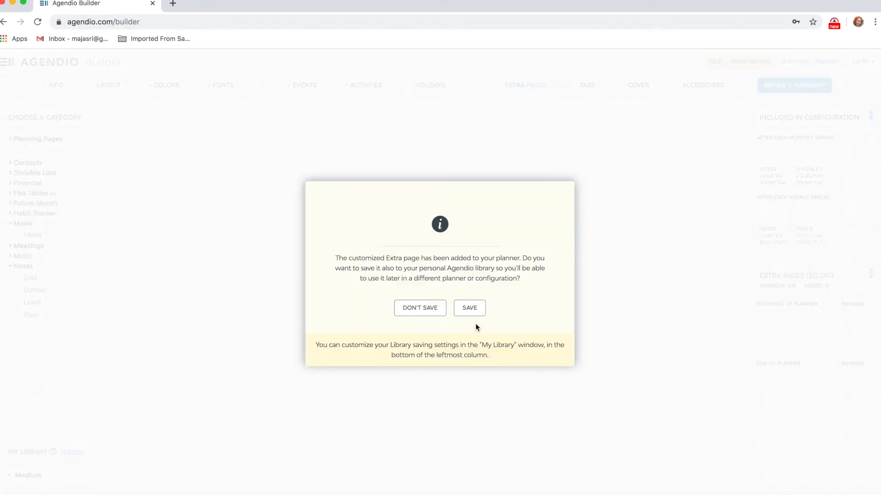
# - Save the meal planning page to the library under the name "Meals"
pyautogui.click(475, 313)
pyautogui.click(462, 291)
pyautogui.write('Meals')
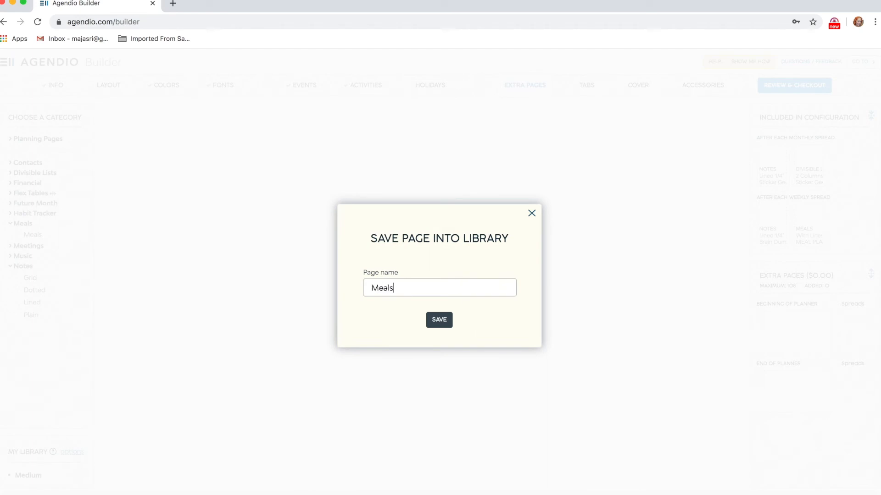
pyautogui.click(440, 321)
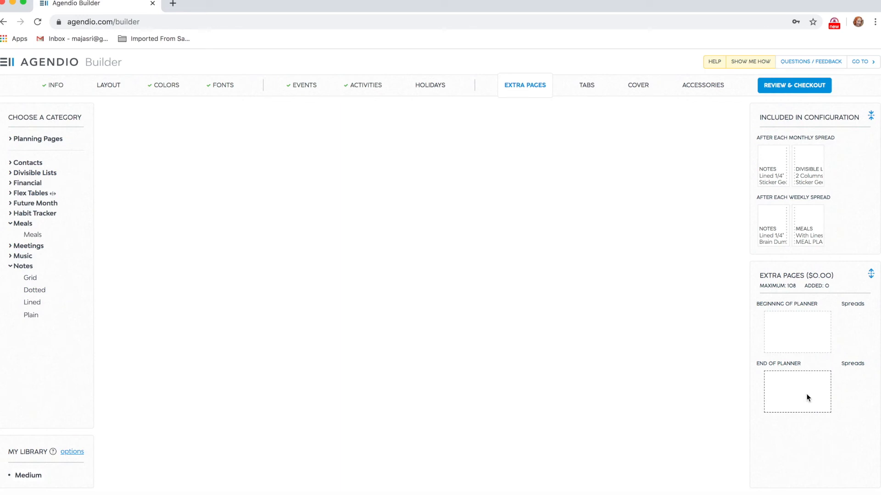
# - Choose a Lined 1/4" notes page as an extra page and clear its page title
pyautogui.click(17, 139)
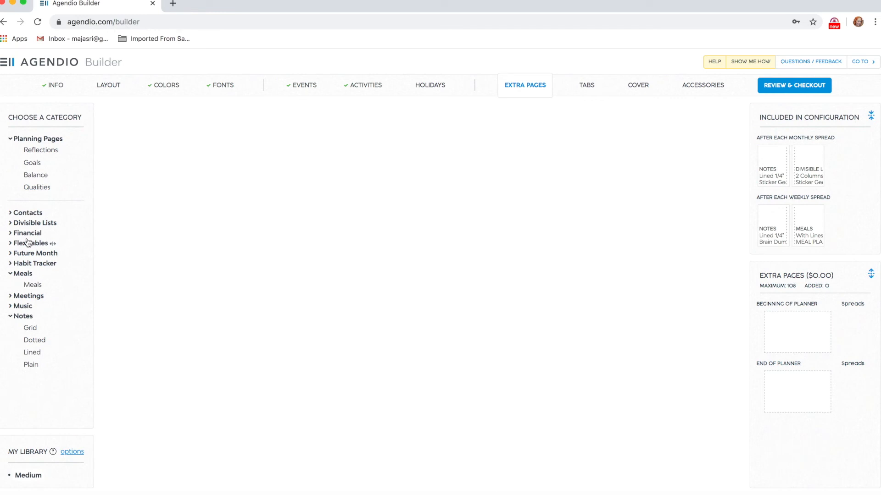
pyautogui.click(33, 353)
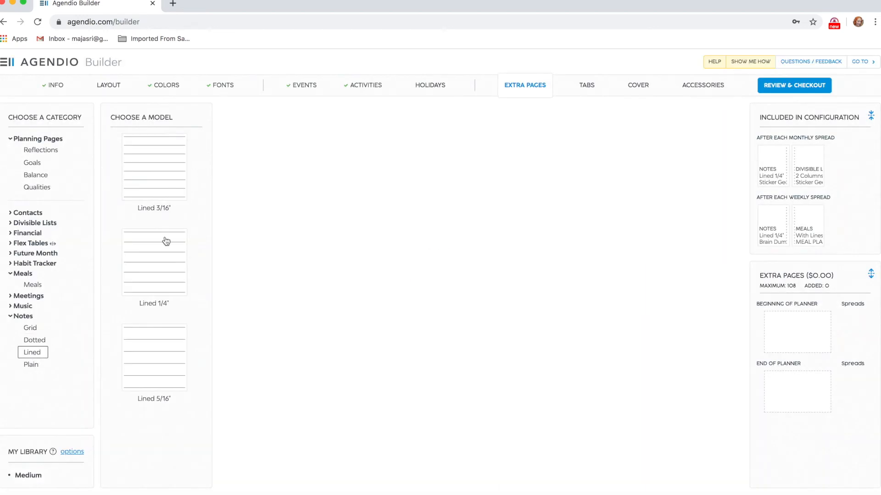
pyautogui.click(174, 289)
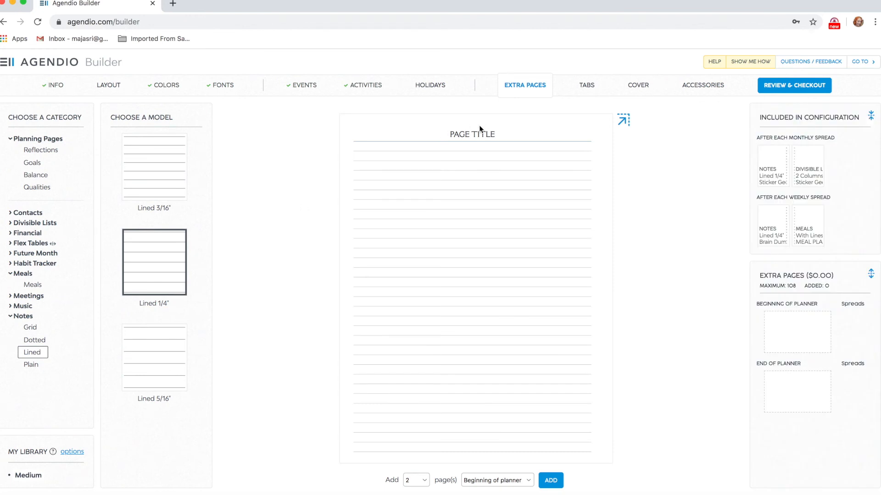
pyautogui.click(467, 136)
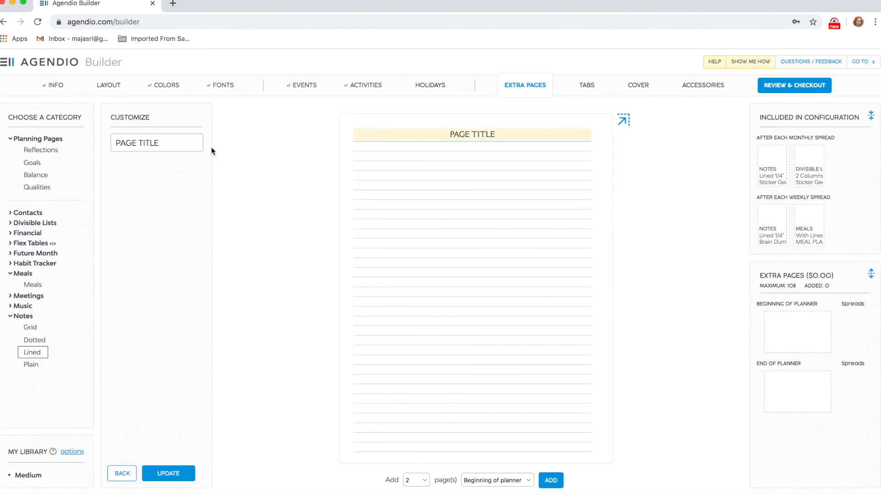
pyautogui.doubleClick(159, 144)
pyautogui.tripleClick(159, 144)
pyautogui.press('BackSpace')
pyautogui.click(162, 475)
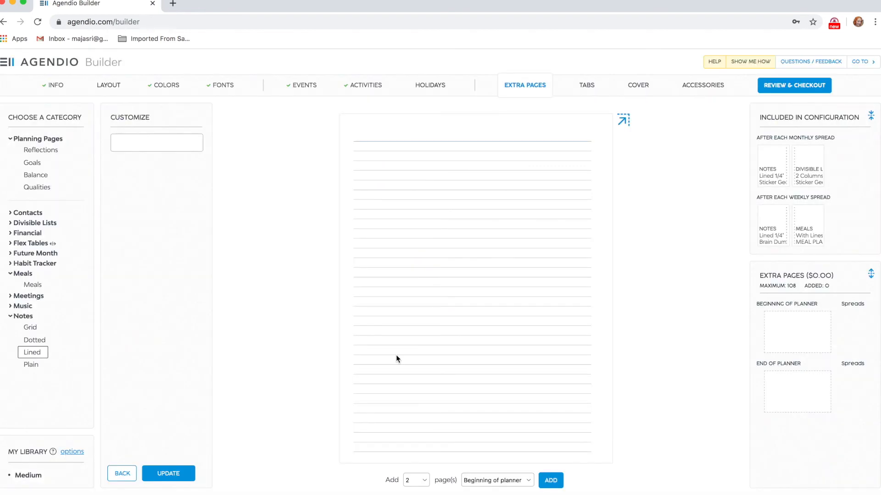
# - Add 10 of the untitled Lined 1/4" notes pages to the end of the planner
pyautogui.click(425, 482)
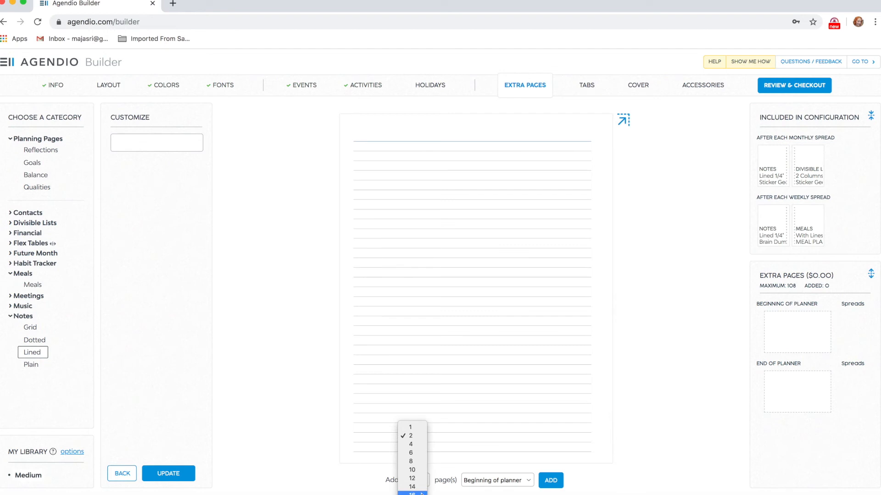
pyautogui.click(419, 470)
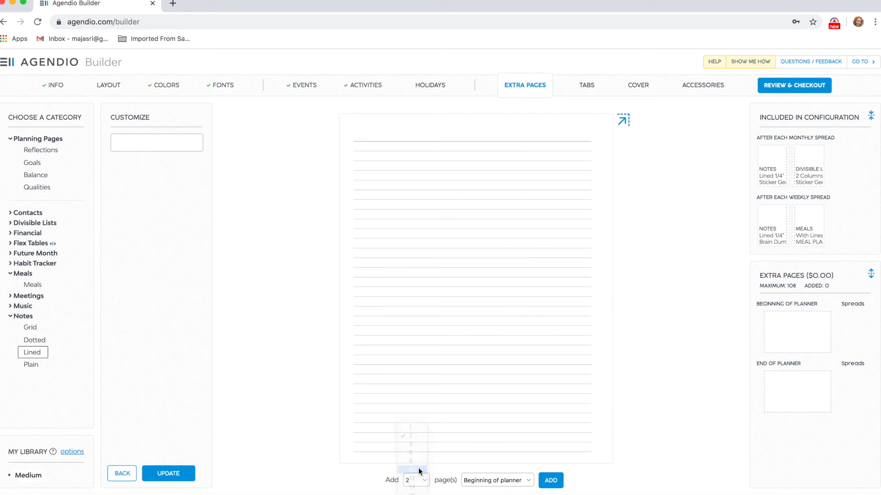
pyautogui.click(493, 484)
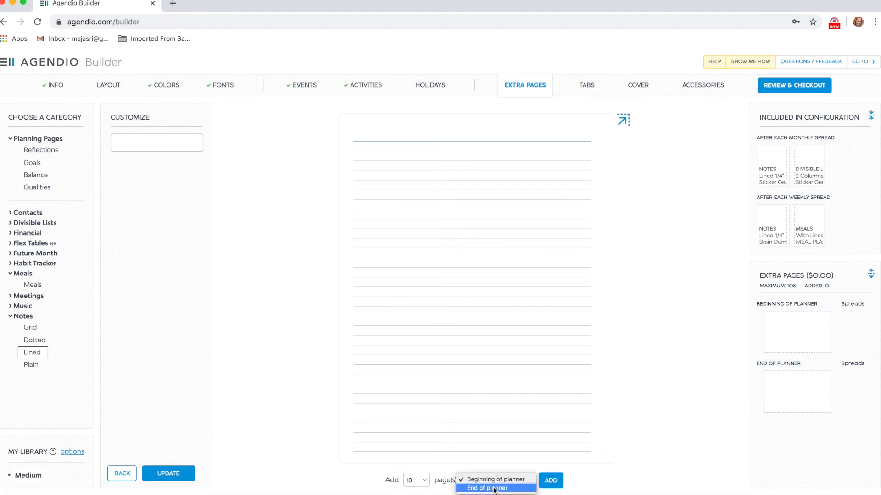
pyautogui.click(496, 491)
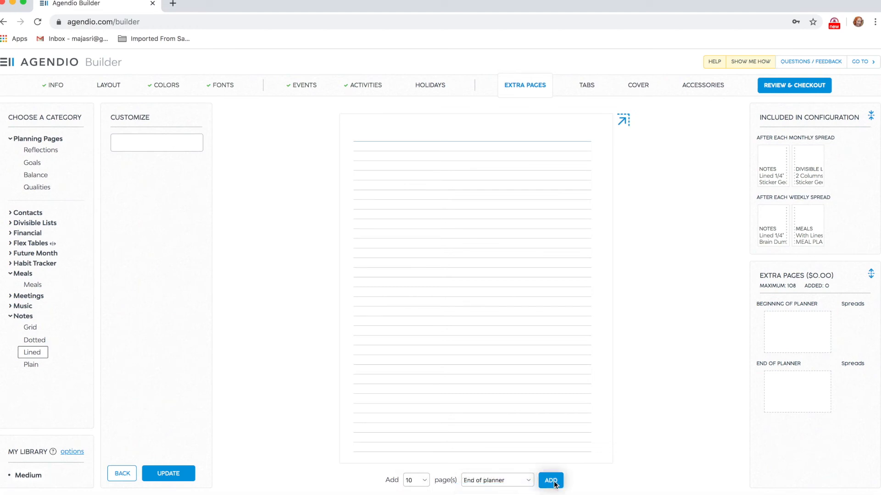
pyautogui.click(553, 482)
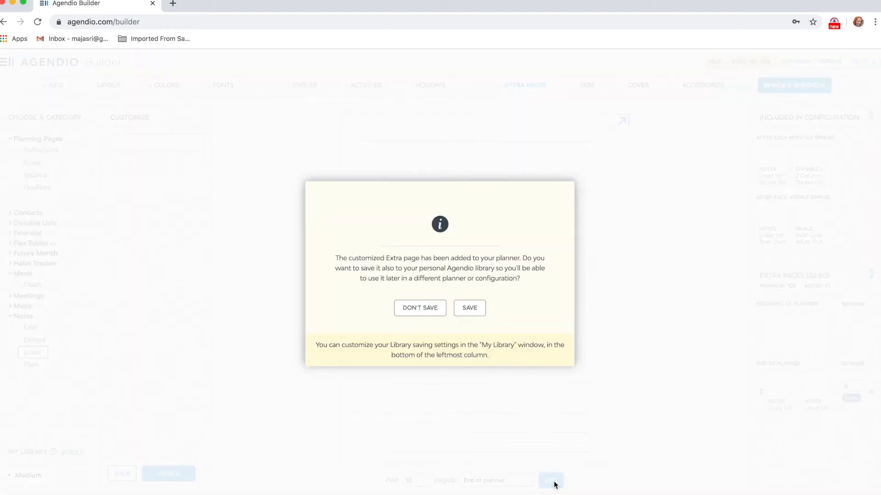
# - Save the untitled lined page to the library under the name "Notes"
pyautogui.click(469, 307)
pyautogui.write('Notes')
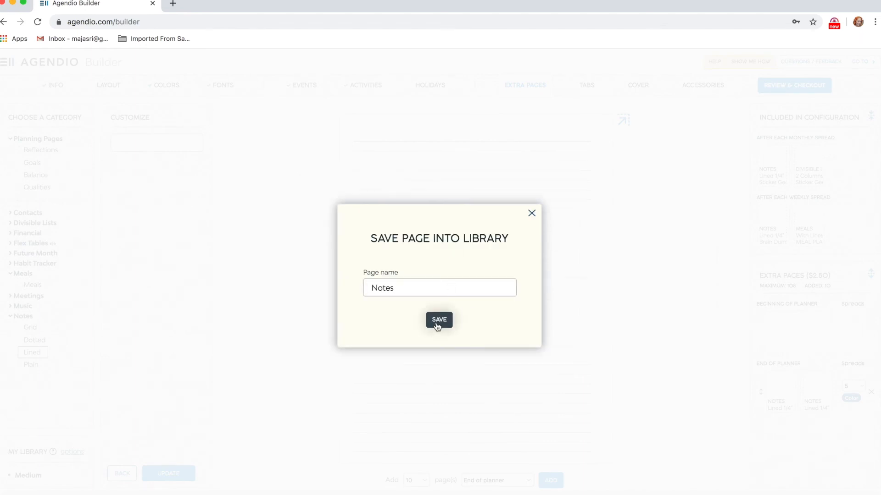
pyautogui.click(437, 323)
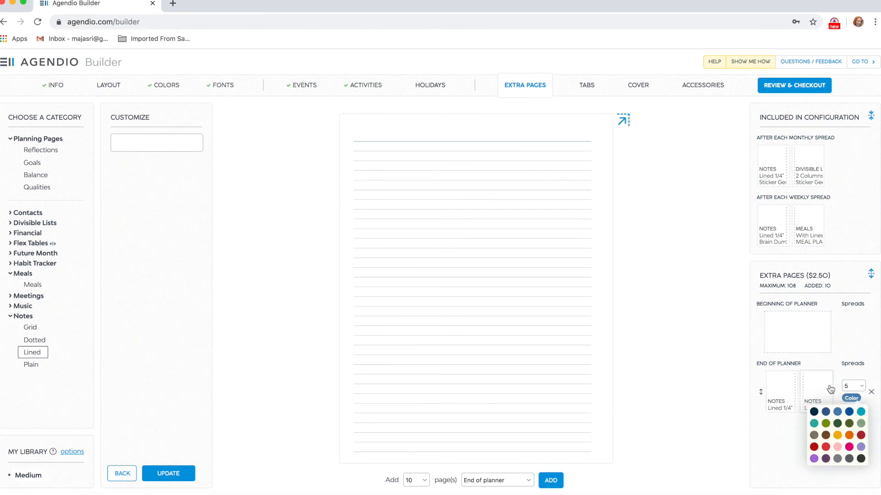
# - Change the color of the end-of-planner notes pages to light purple
pyautogui.moveTo(853, 399)
pyautogui.click(849, 447)
pyautogui.click(864, 449)
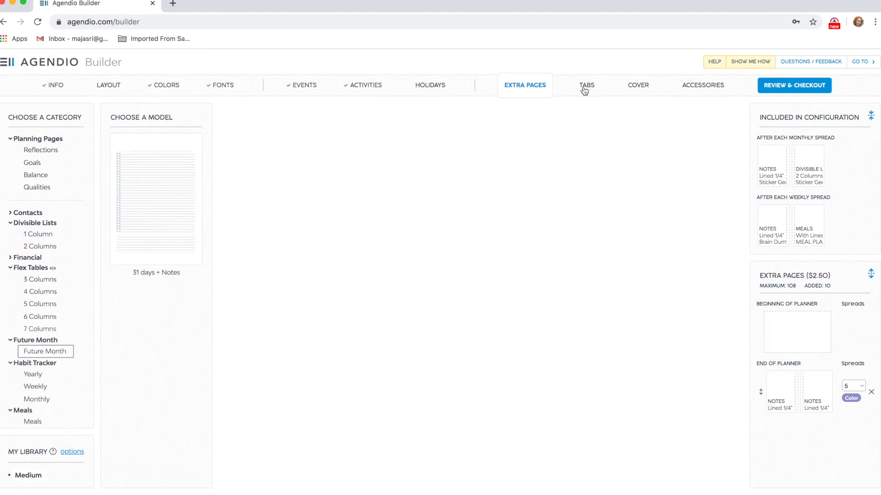
# - Add the 14-tab set to the planner
pyautogui.click(591, 86)
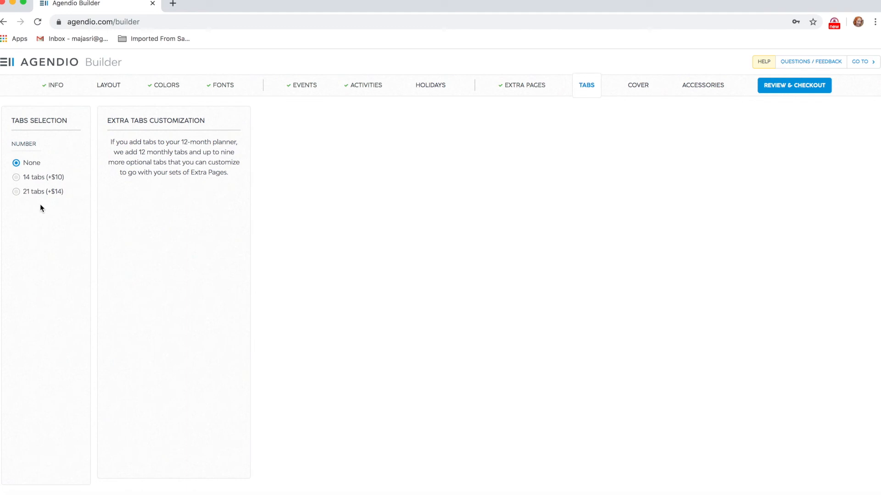
pyautogui.click(17, 192)
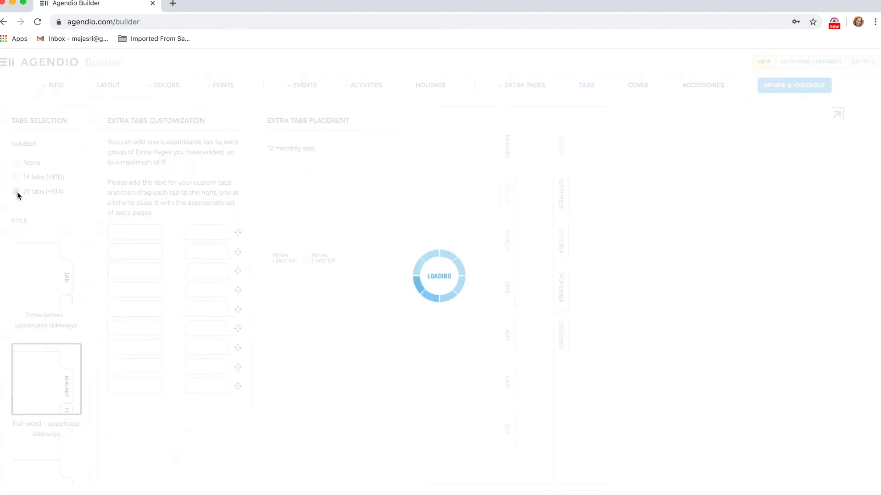
pyautogui.click(17, 178)
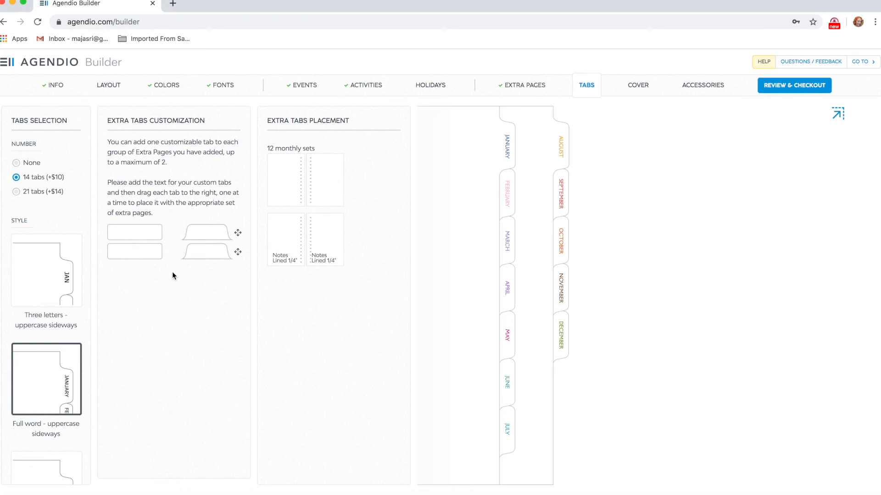
# - Create a custom "Notes" tab and place it on the Lined 1/4" extra pages set
pyautogui.click(153, 231)
pyautogui.write('Notes')
pyautogui.moveTo(207, 232); pyautogui.dragTo(339, 240)
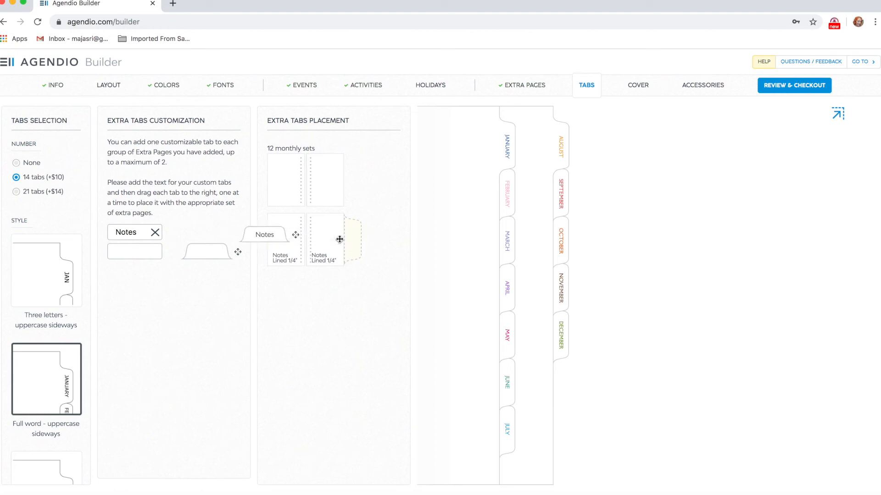
pyautogui.moveTo(217, 233); pyautogui.dragTo(350, 238)
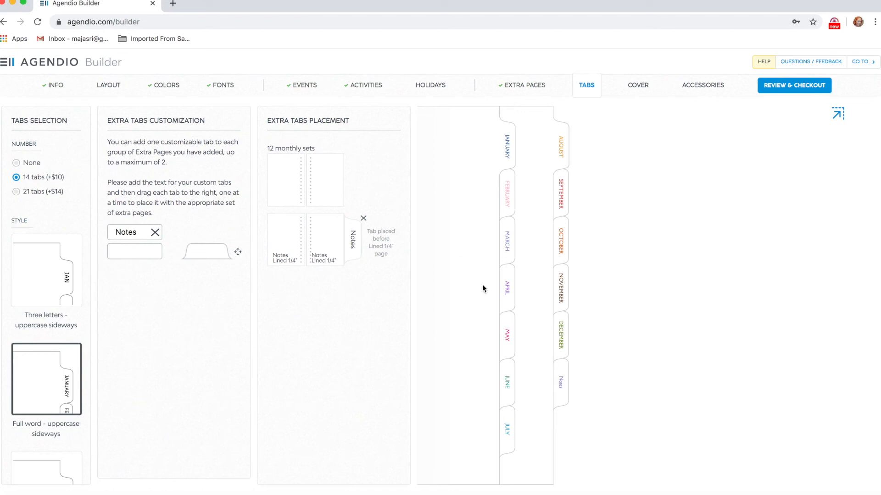
# - Examine the printed soft cover patterns, including the Florals-Large, Florals-Small and Quotes styles
pyautogui.click(640, 88)
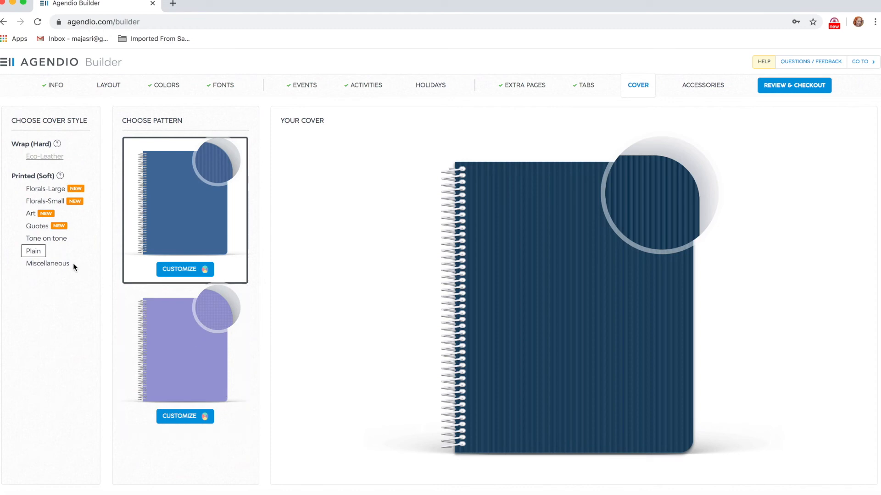
pyautogui.click(38, 194)
pyautogui.scroll(-5, 176, 362)
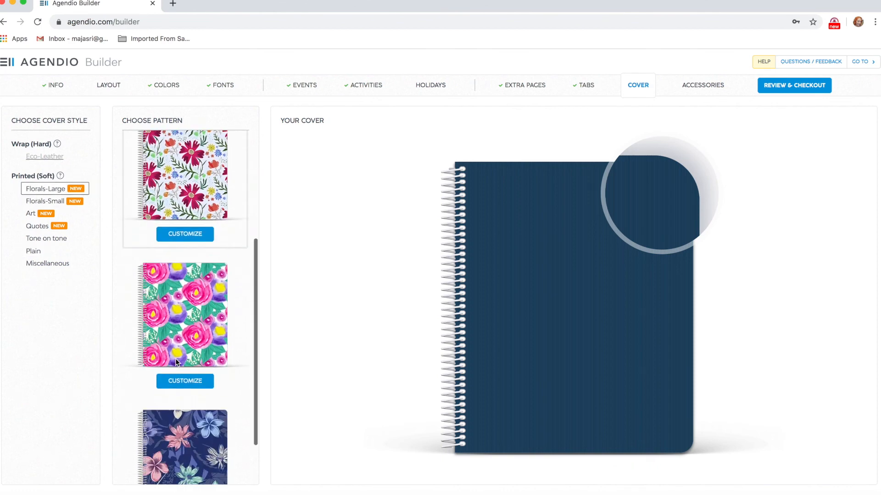
pyautogui.scroll(3, 176, 362)
pyautogui.scroll(2, 175, 362)
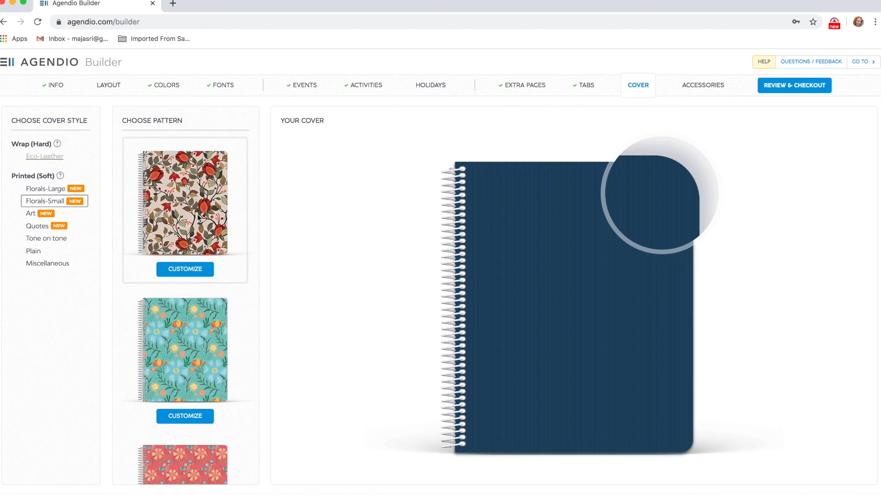
pyautogui.scroll(-6, 197, 214)
pyautogui.scroll(6, 197, 214)
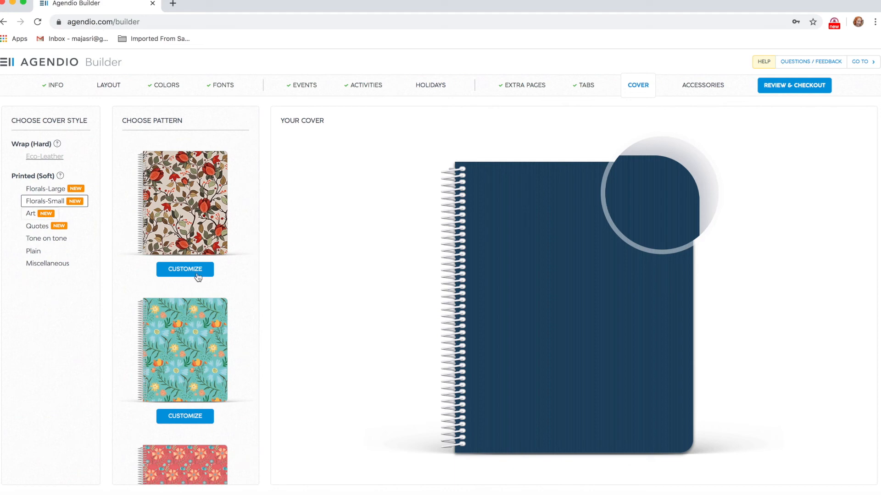
pyautogui.scroll(-6, 197, 275)
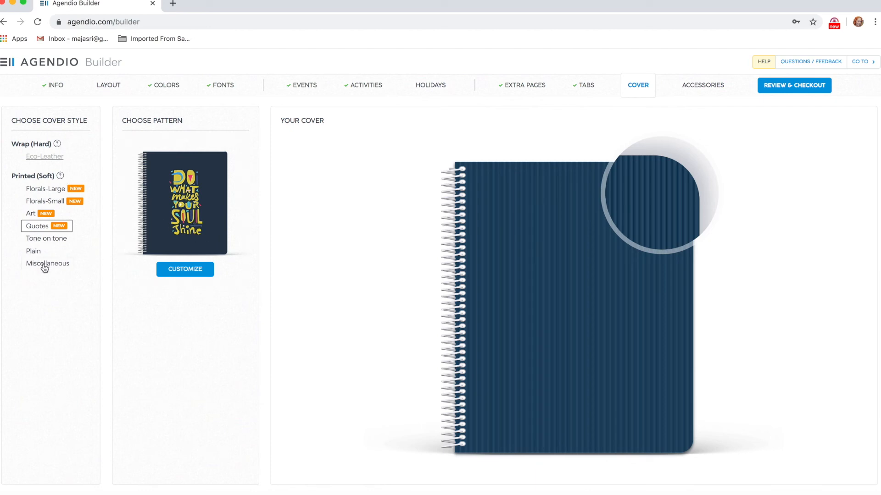
# - Apply the beige Florals-Small cover with red flowers and add a name band with a dark red text background
pyautogui.click(47, 204)
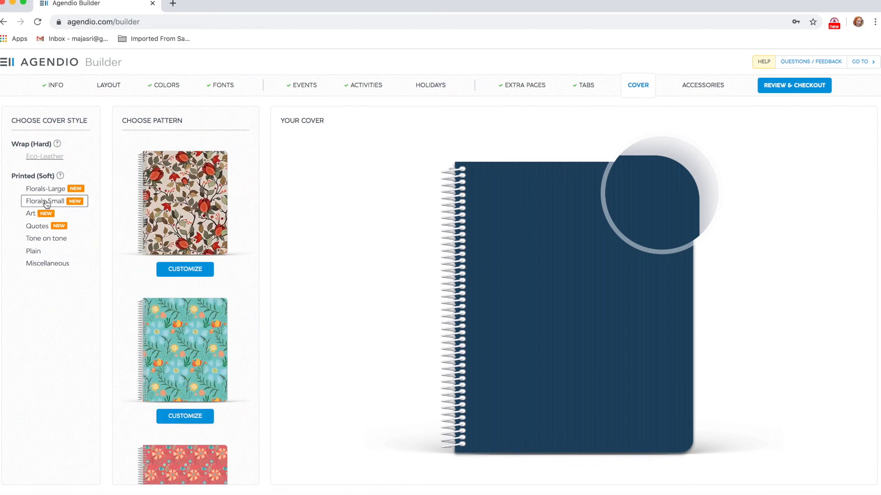
pyautogui.click(191, 265)
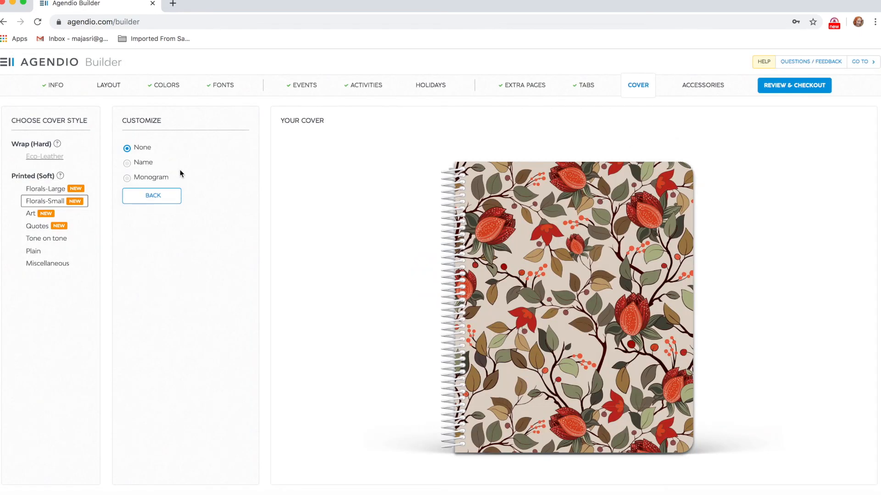
pyautogui.click(126, 163)
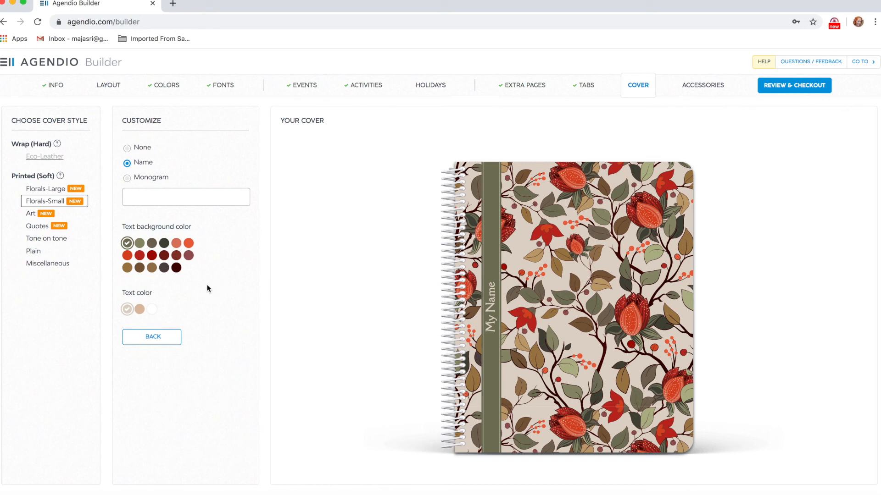
pyautogui.click(188, 244)
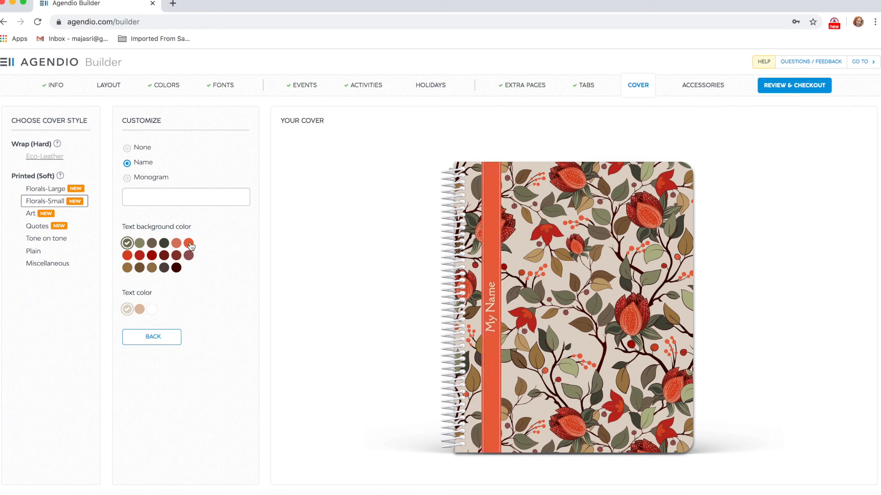
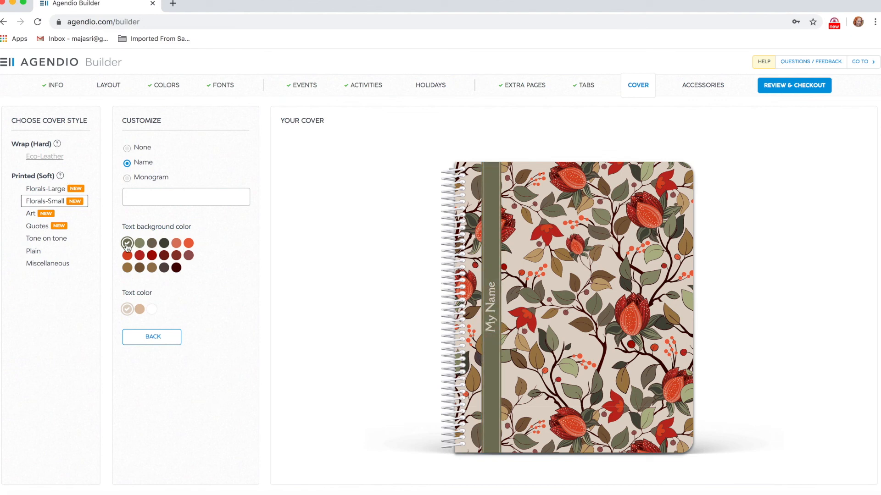
pyautogui.click(153, 256)
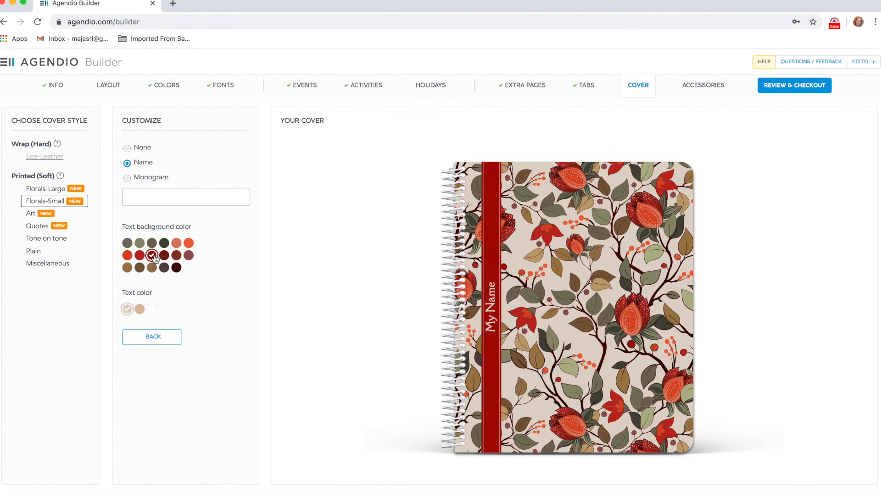
# - Set the cover's name text to "Make Life Extraordinary"
pyautogui.click(139, 196)
pyautogui.write('Make')
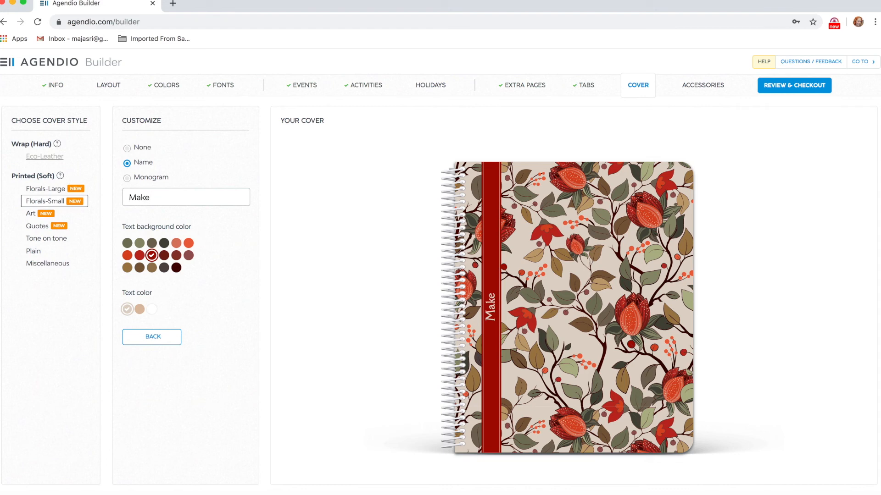
pyautogui.write(' Life')
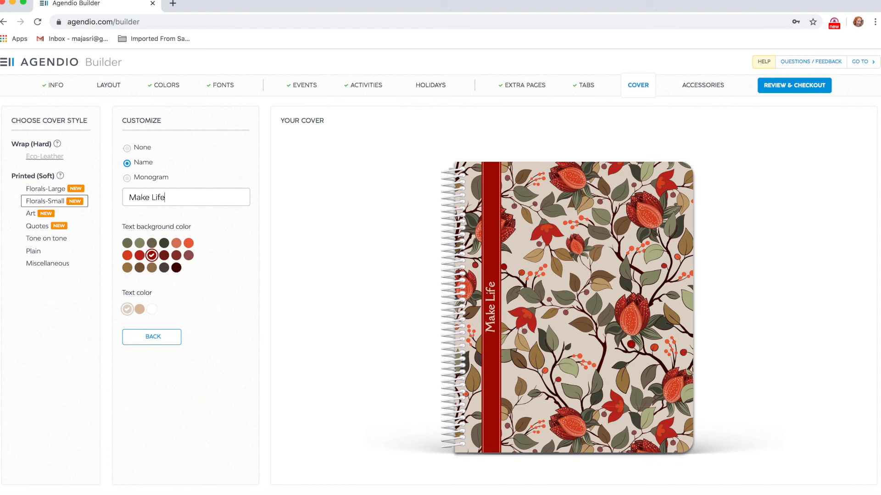
pyautogui.write(' Extr')
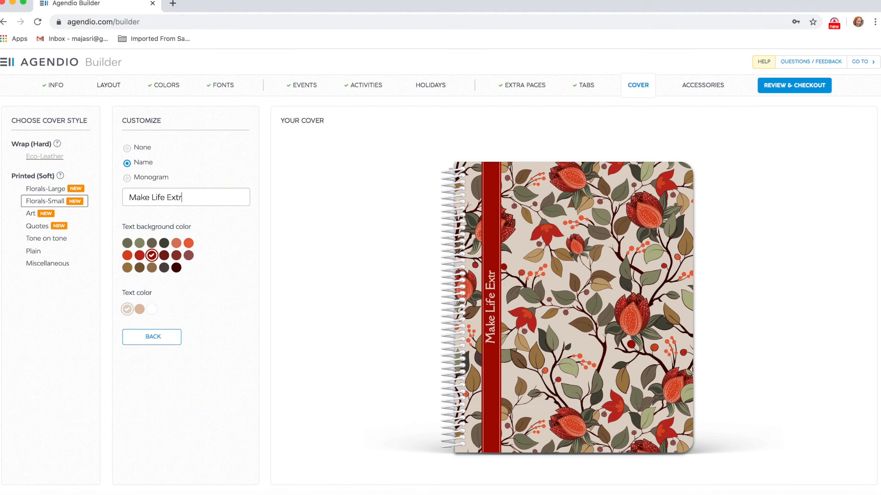
pyautogui.write('aordinary')
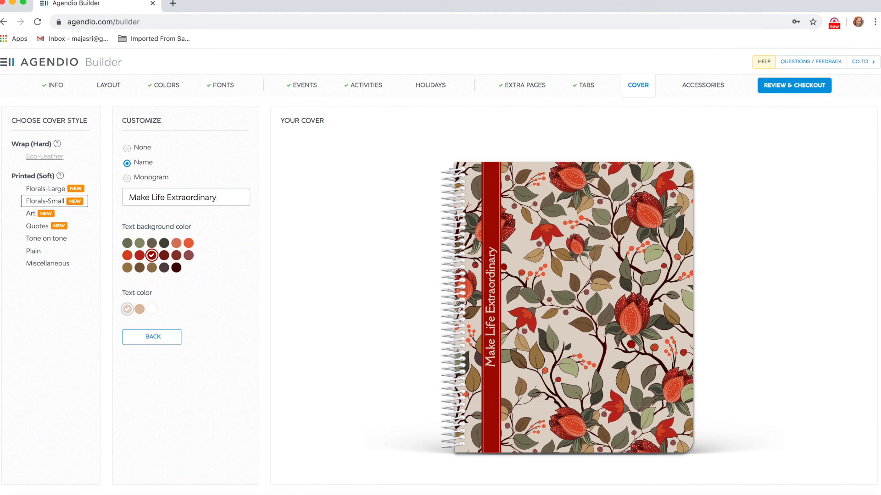
# - Try the available text colors on the cover's name band and settle on tan
pyautogui.click(139, 310)
pyautogui.click(152, 310)
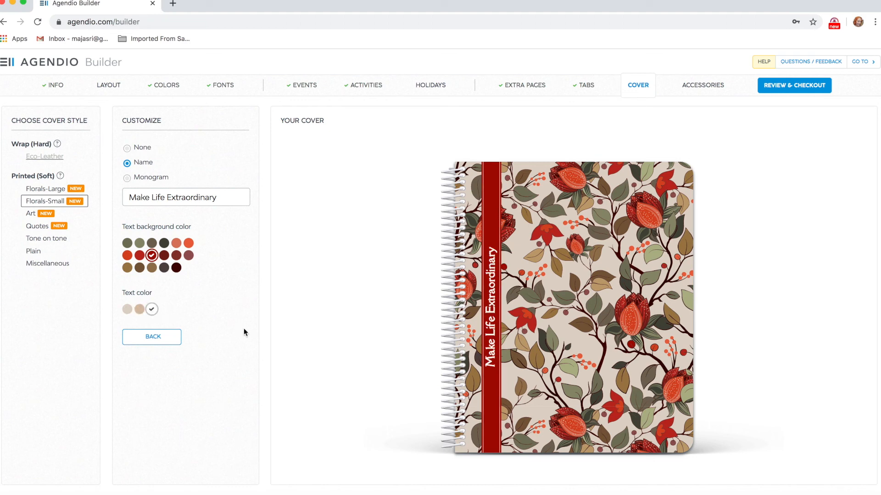
pyautogui.click(127, 310)
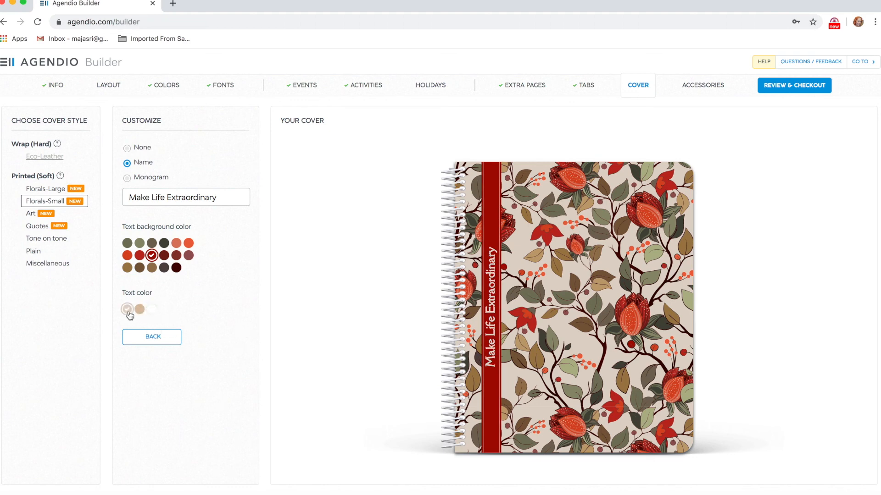
pyautogui.click(139, 311)
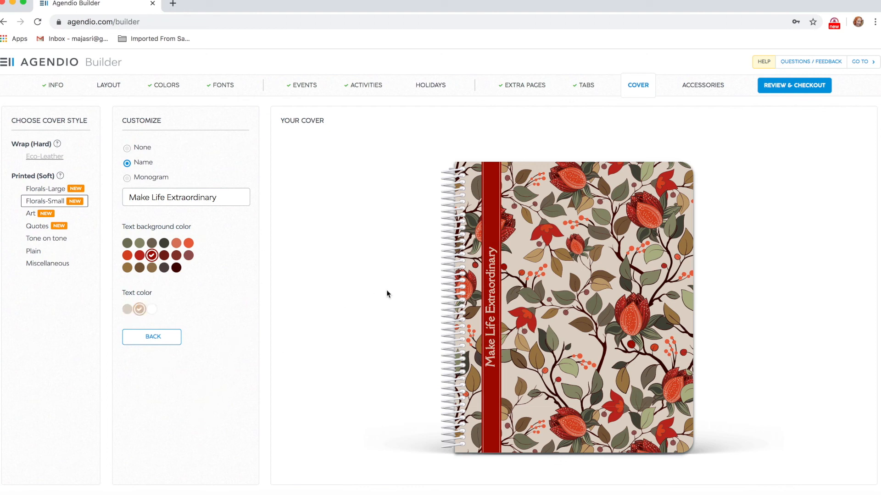
# - Look through the available accessories: decorative elastics, page markers and detachable corners
pyautogui.click(707, 87)
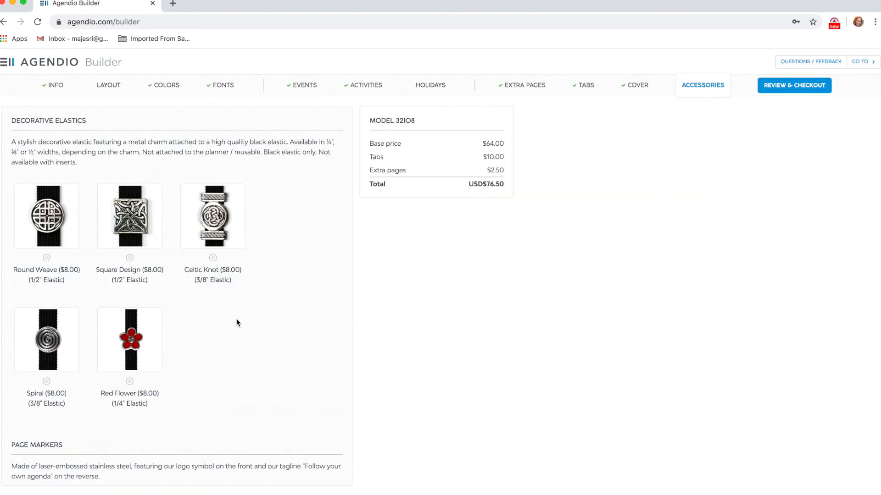
pyautogui.scroll(-3, 237, 322)
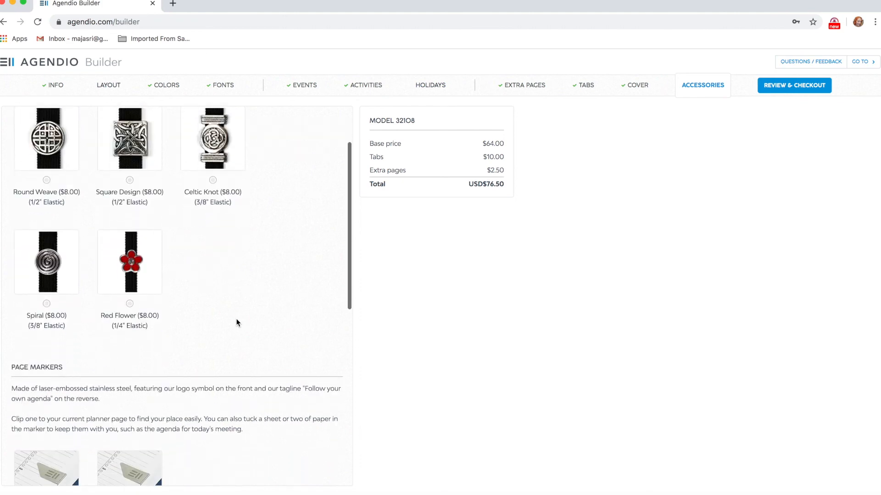
pyautogui.scroll(3, 237, 322)
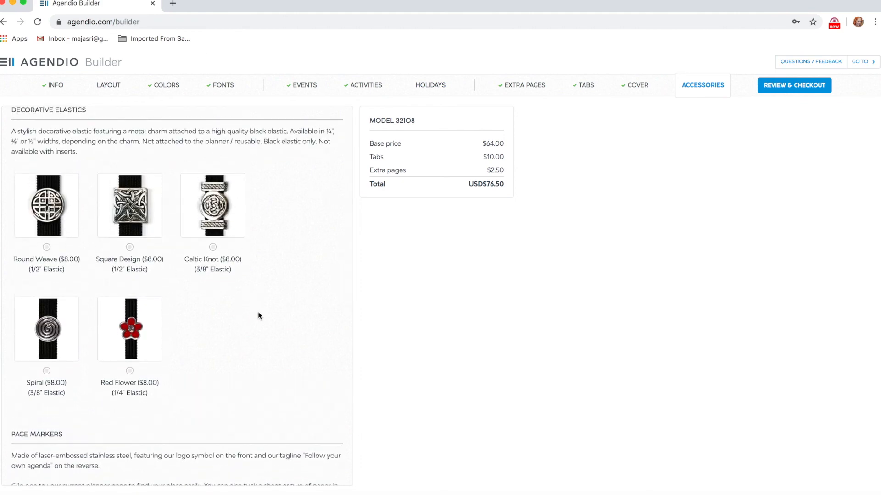
pyautogui.scroll(-6, 258, 315)
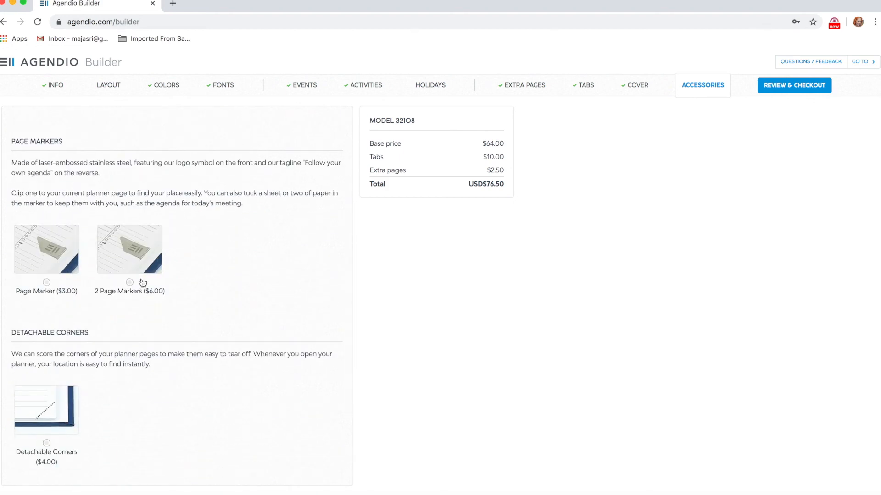
# - Add one $3.00 pocket to the planner's accessories and proceed to the review page
pyautogui.scroll(-3, 172, 276)
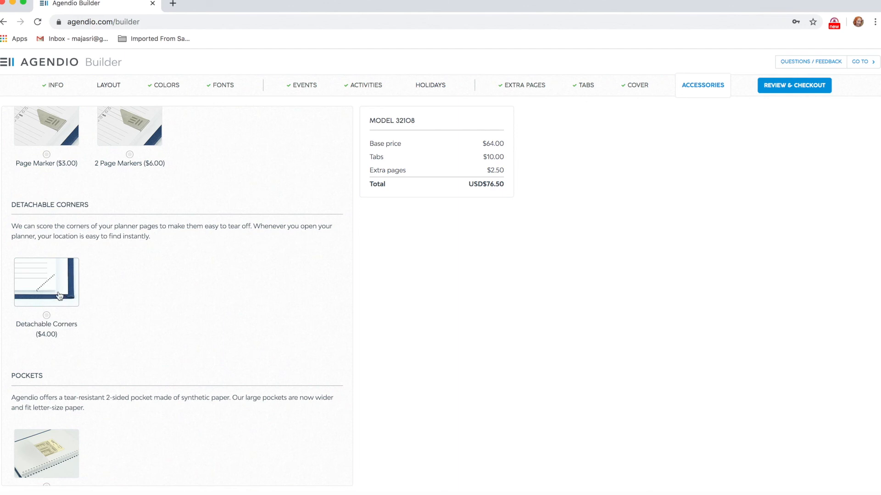
pyautogui.scroll(-1, 122, 347)
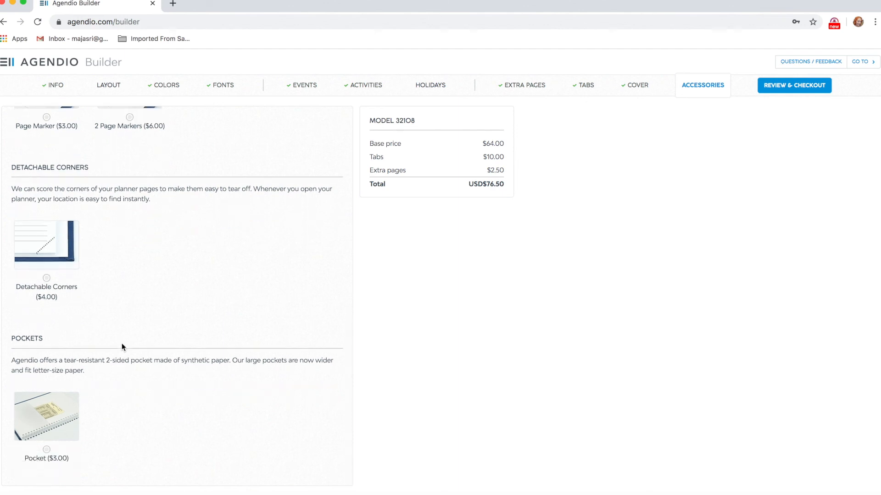
pyautogui.click(47, 450)
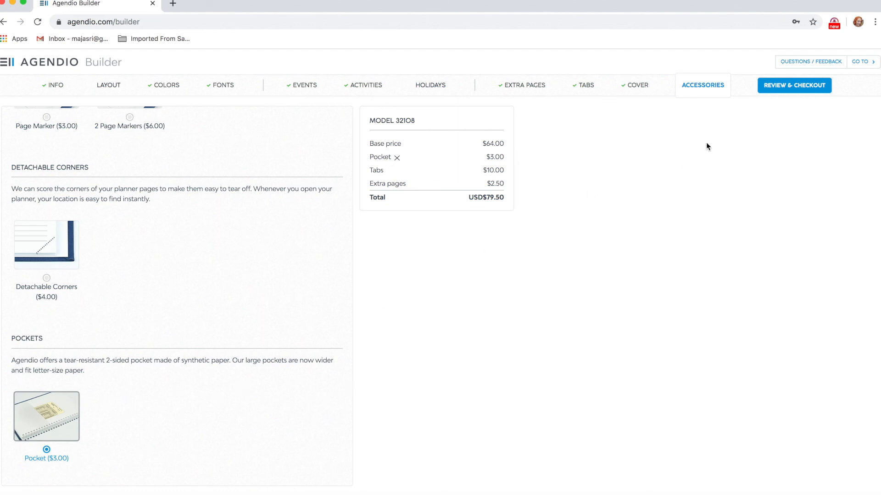
pyautogui.click(784, 86)
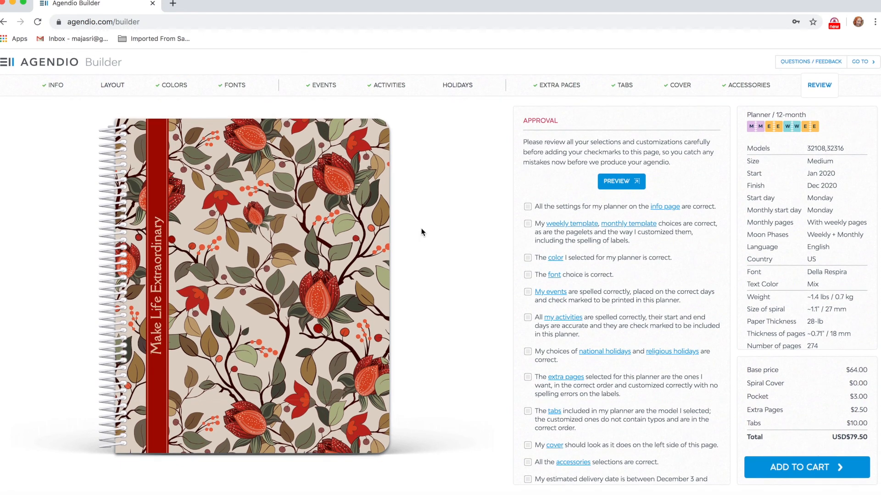
# - Preview the planner and examine its title page, year calendars, January month spread and Sticker Geek Designs pages
pyautogui.click(620, 184)
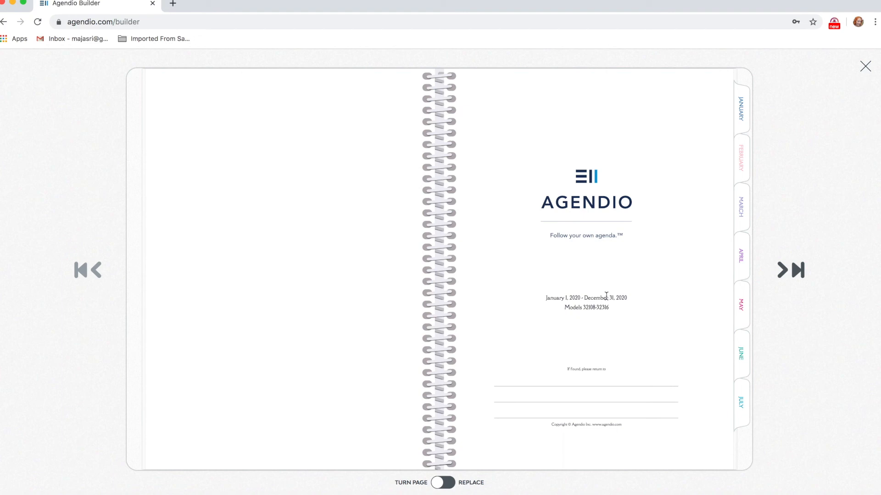
pyautogui.click(783, 273)
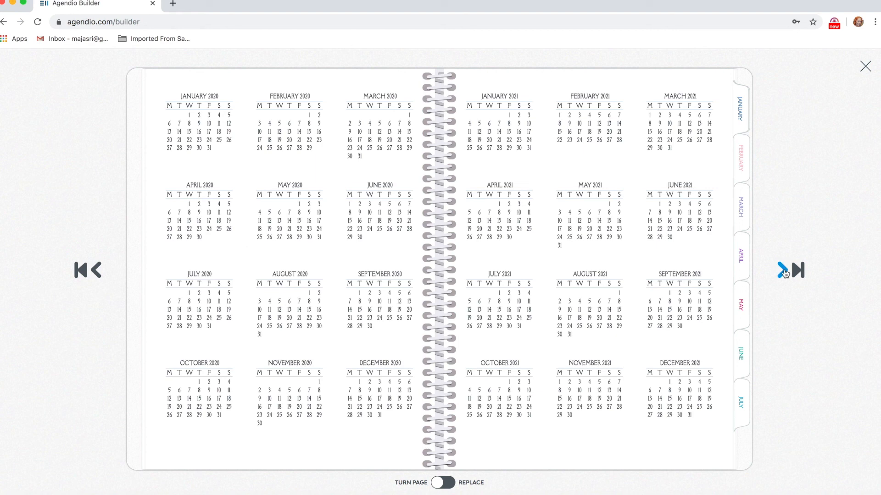
pyautogui.click(782, 271)
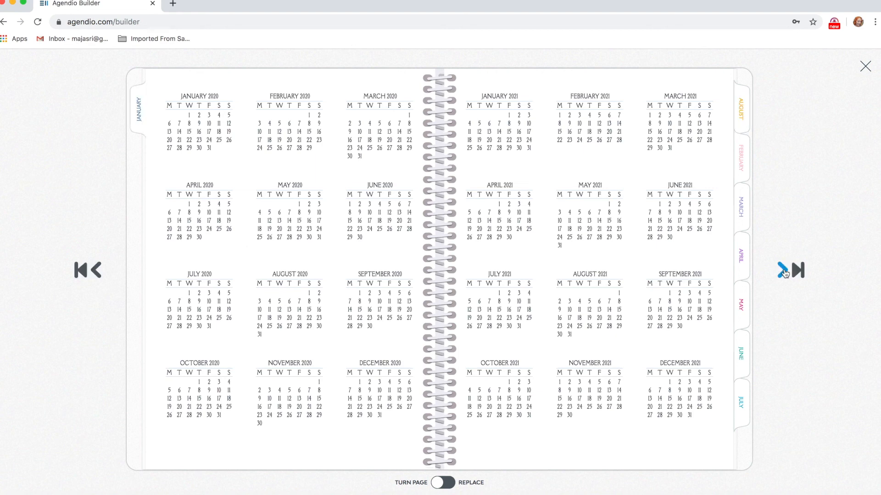
pyautogui.click(783, 272)
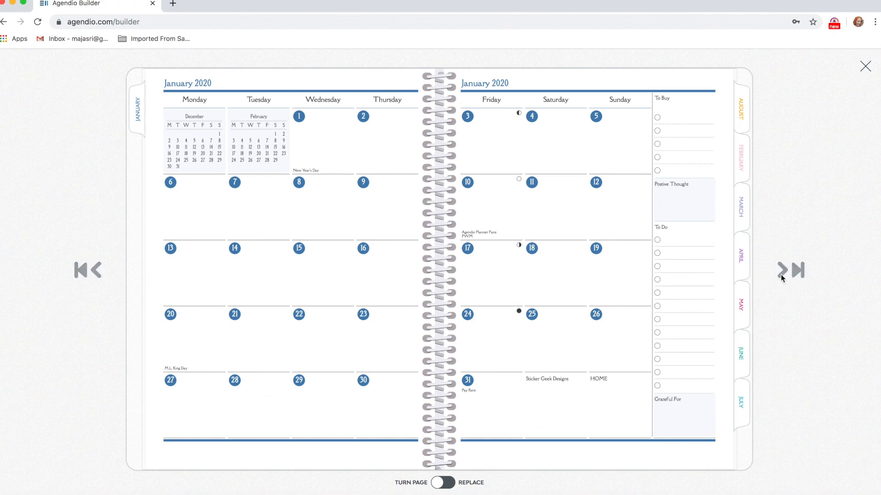
pyautogui.click(782, 275)
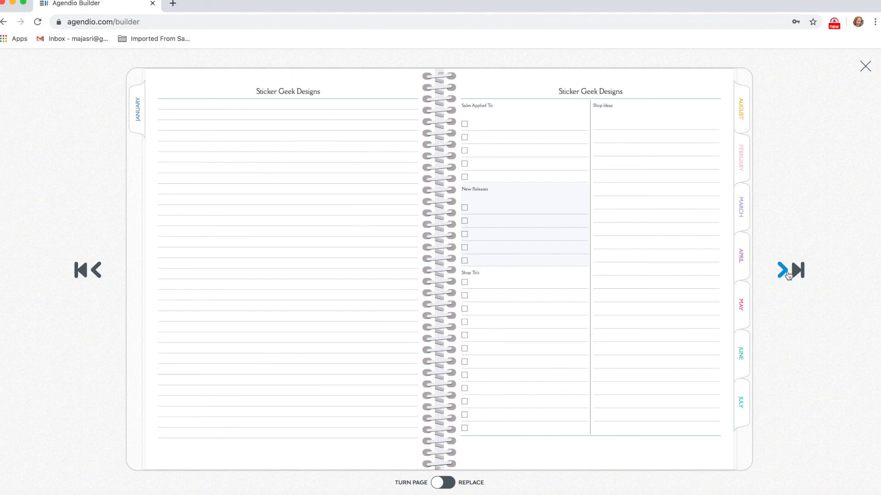
pyautogui.click(785, 272)
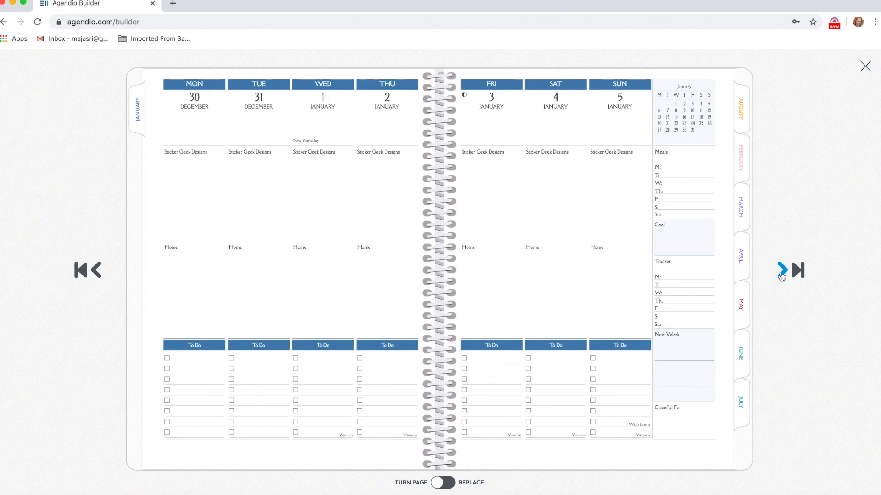
# - Page through the January weekly spreads and the Brain Dump and Meal Planning pages between them
pyautogui.click(781, 275)
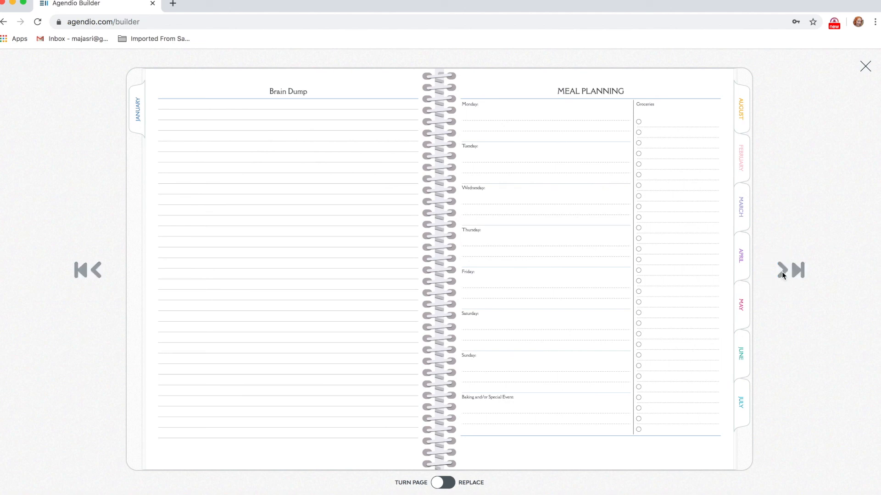
pyautogui.click(782, 271)
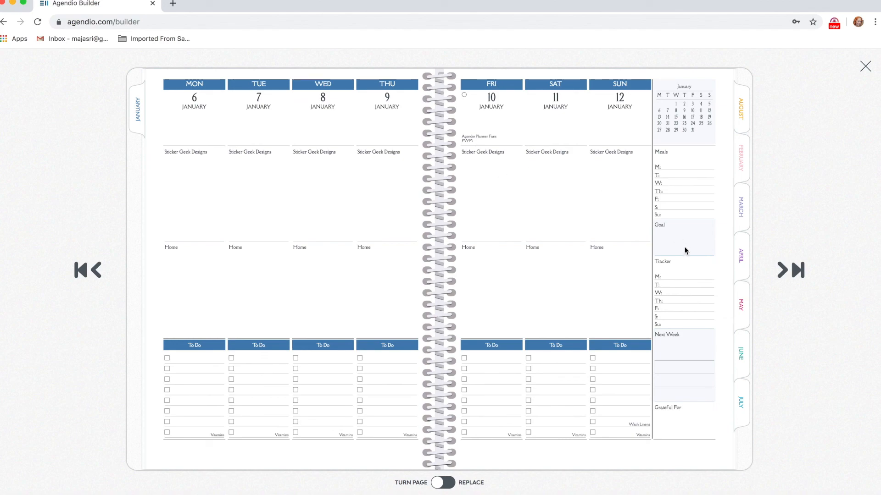
pyautogui.click(782, 272)
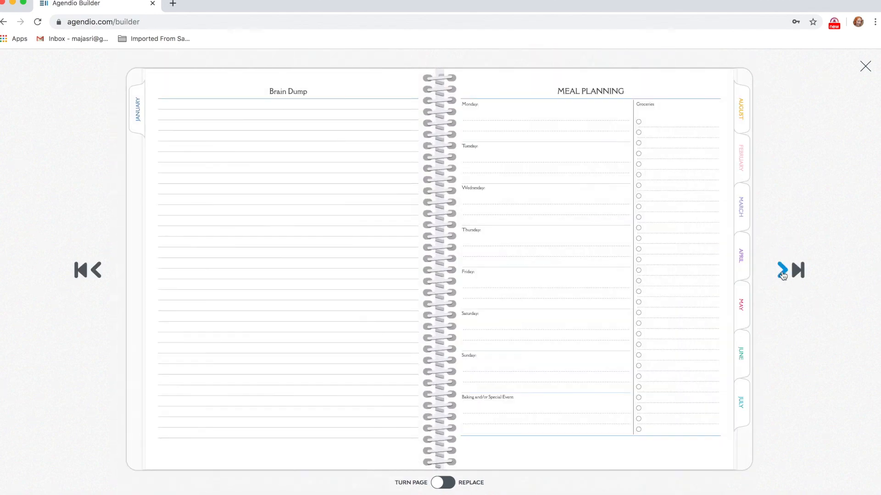
pyautogui.click(782, 271)
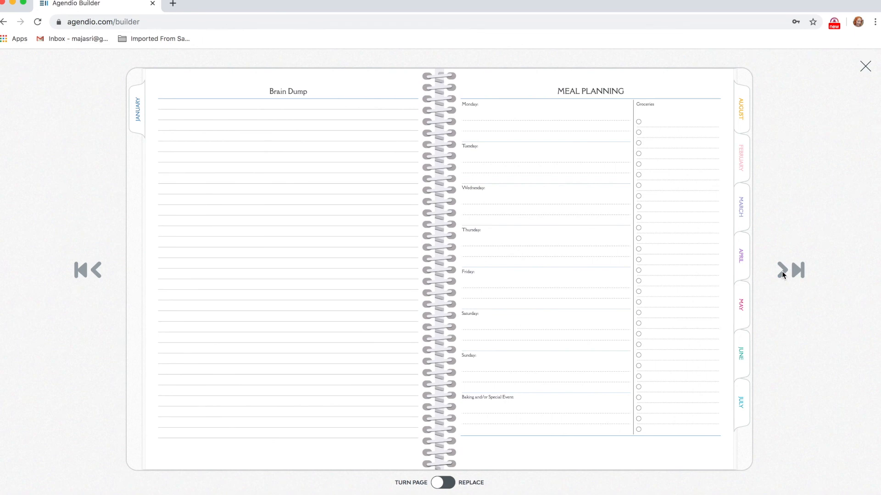
pyautogui.click(781, 271)
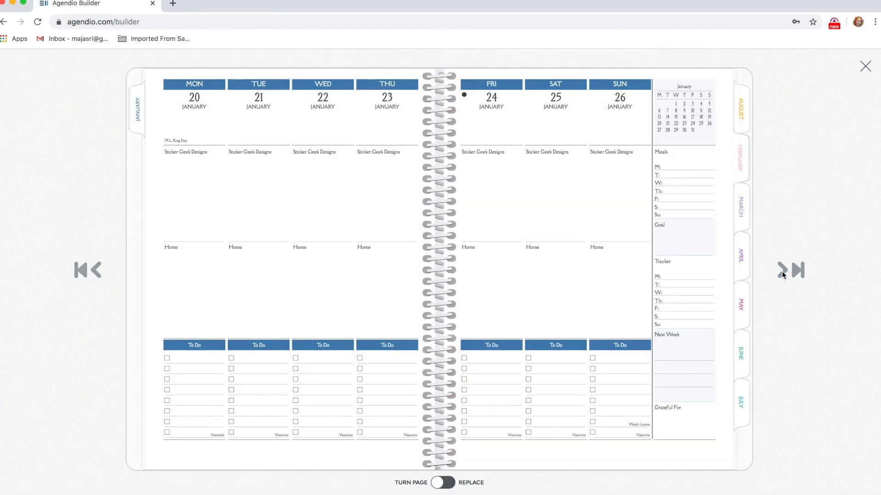
pyautogui.click(782, 271)
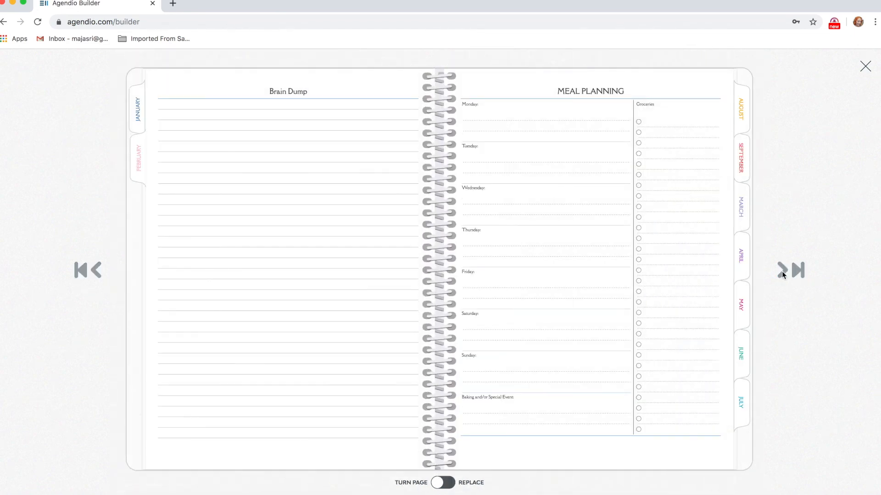
# - Examine February's month spread, its Sticker Geek Designs pages and its first weekly spread, and close the preview
pyautogui.click(782, 271)
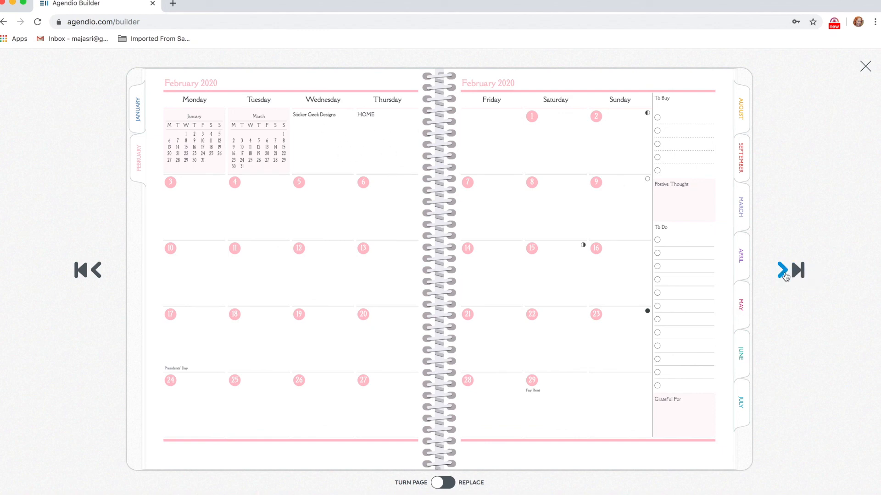
pyautogui.click(784, 274)
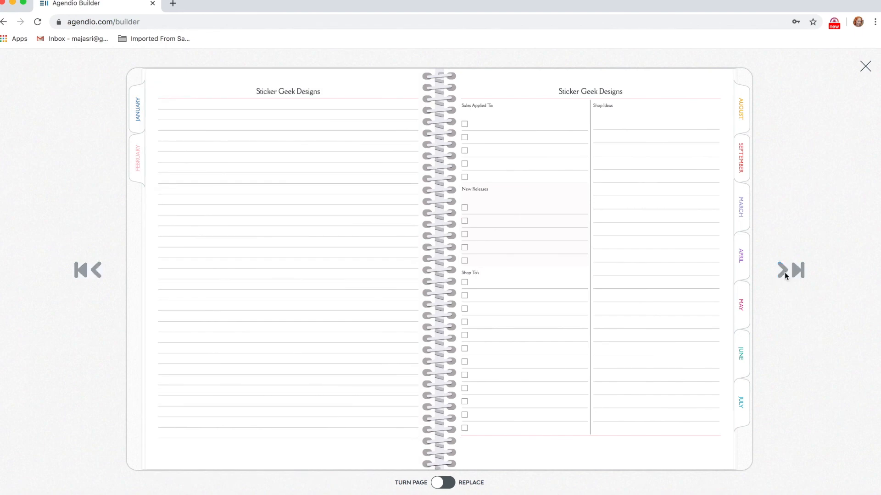
pyautogui.click(783, 273)
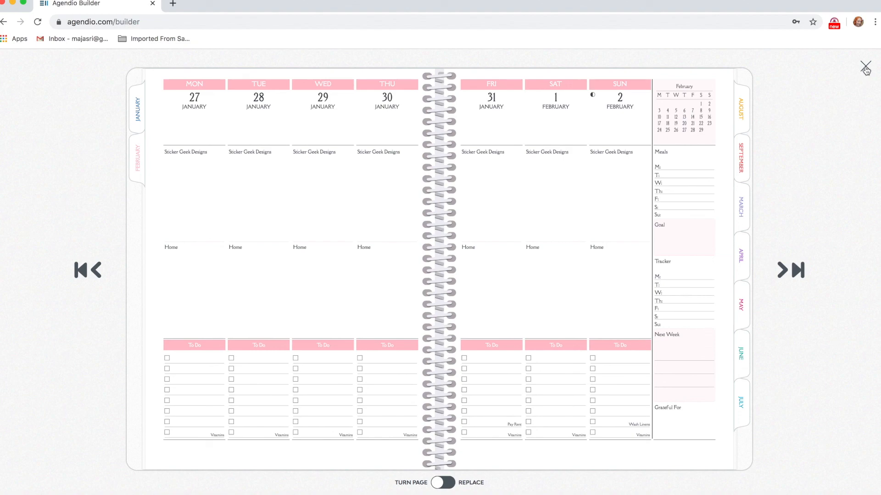
pyautogui.click(865, 68)
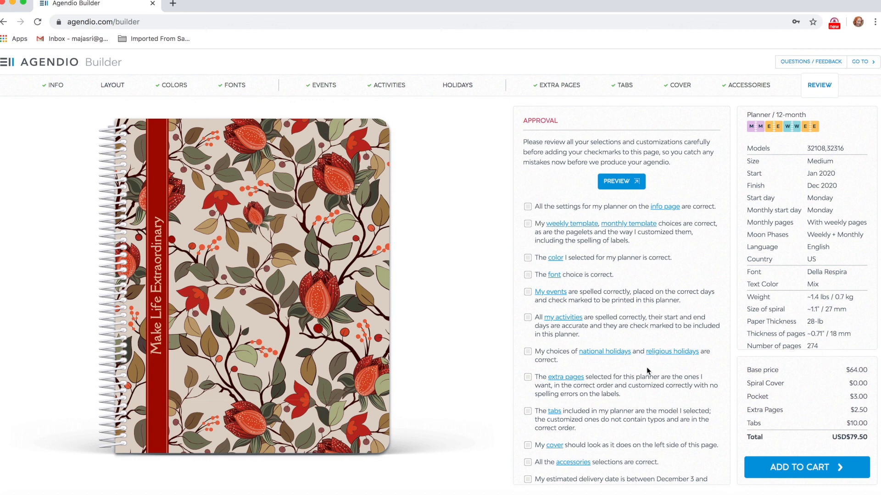
# - Approve the info settings, weekly and monthly templates, color, font, events, activities and holidays in the approval checklist
pyautogui.scroll(-3, 646, 367)
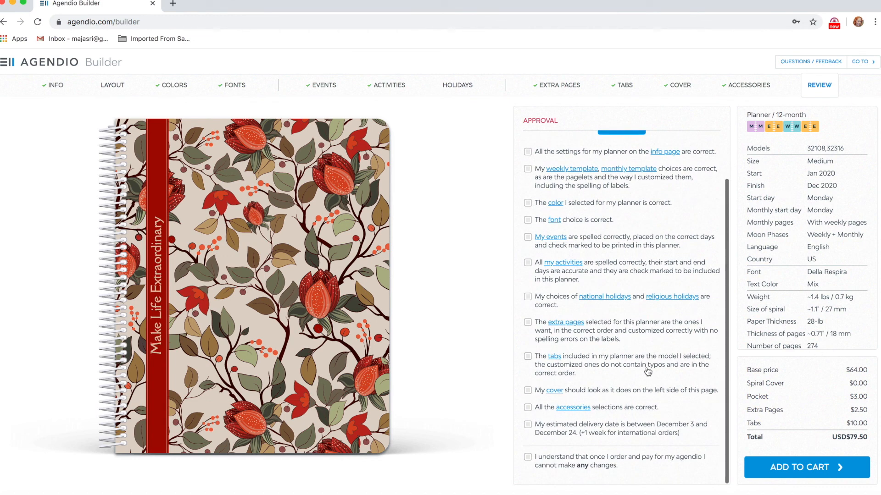
pyautogui.scroll(3, 648, 371)
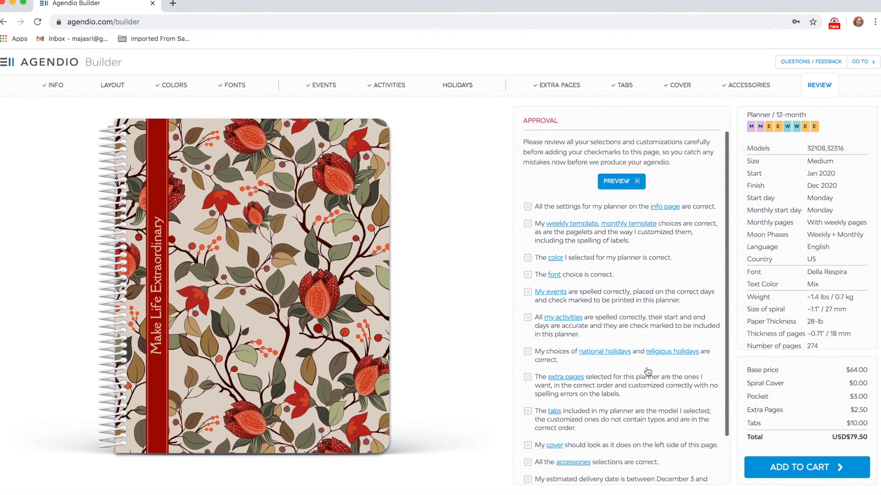
pyautogui.click(527, 223)
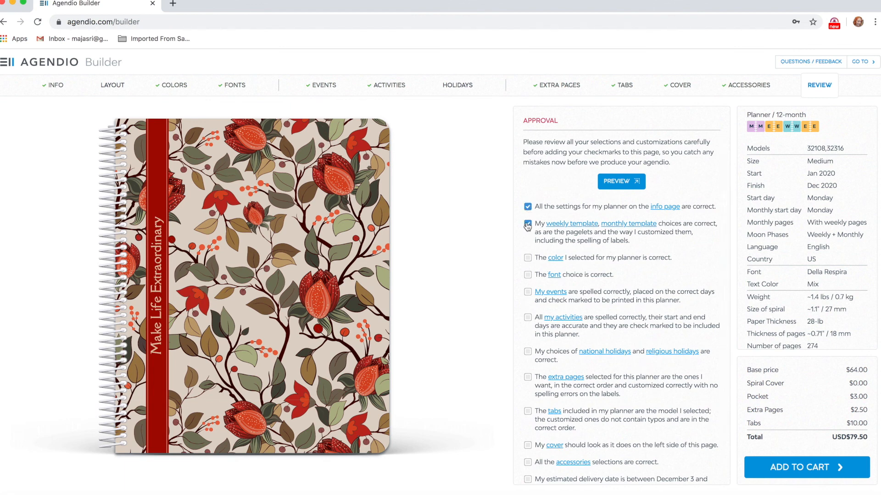
pyautogui.click(528, 258)
pyautogui.click(528, 275)
pyautogui.click(527, 292)
pyautogui.click(528, 318)
pyautogui.click(528, 352)
# - Approve the extra pages, tabs, cover, accessories and estimated delivery date, and acknowledge that no changes are possible after ordering
pyautogui.scroll(-1, 529, 353)
pyautogui.scroll(-1, 528, 354)
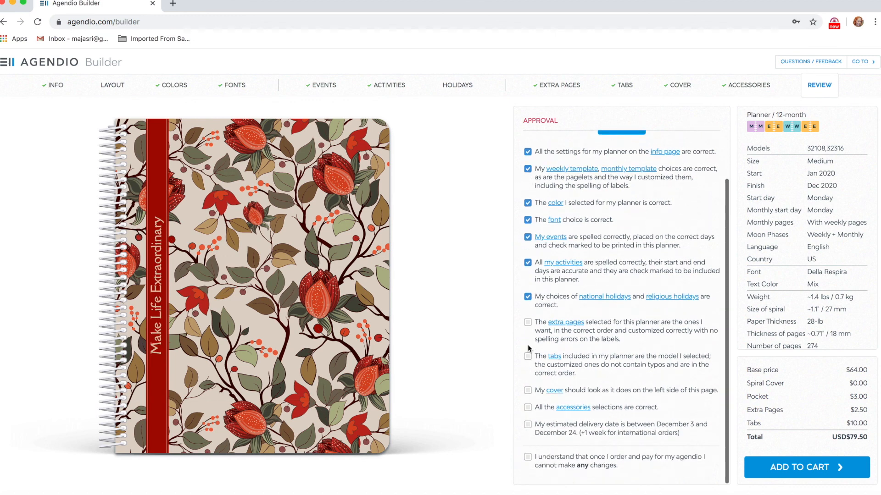
pyautogui.click(528, 323)
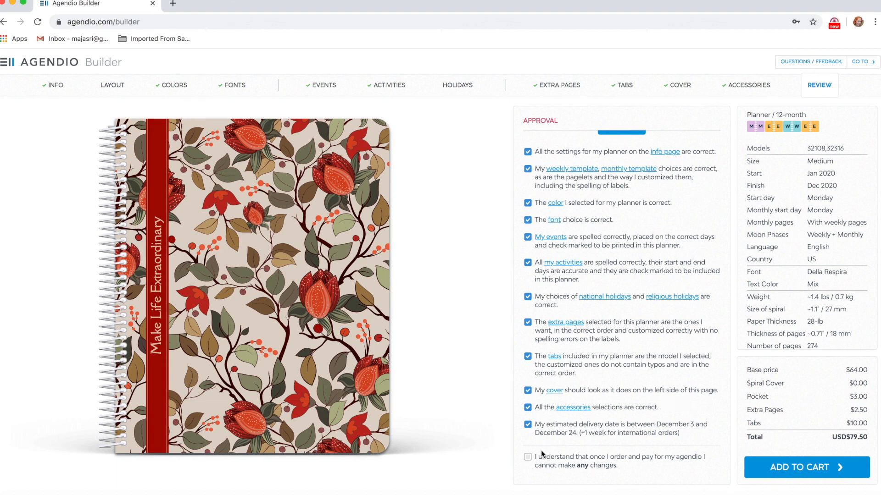
pyautogui.click(527, 457)
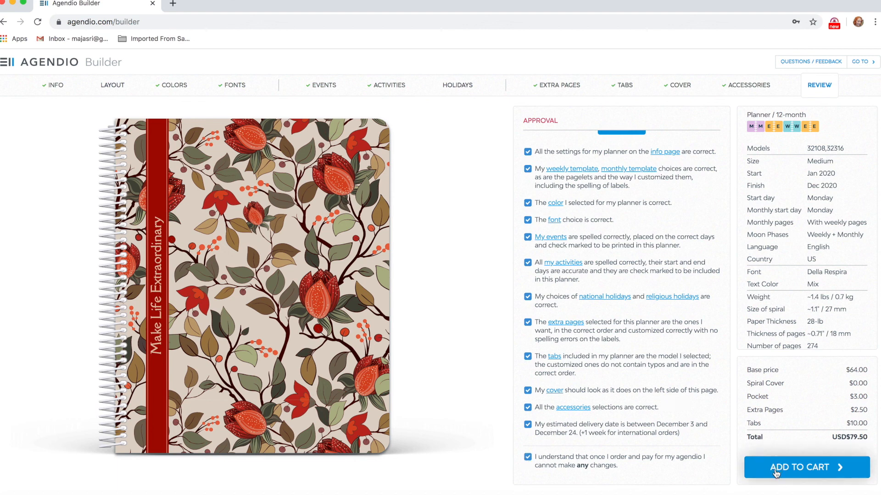